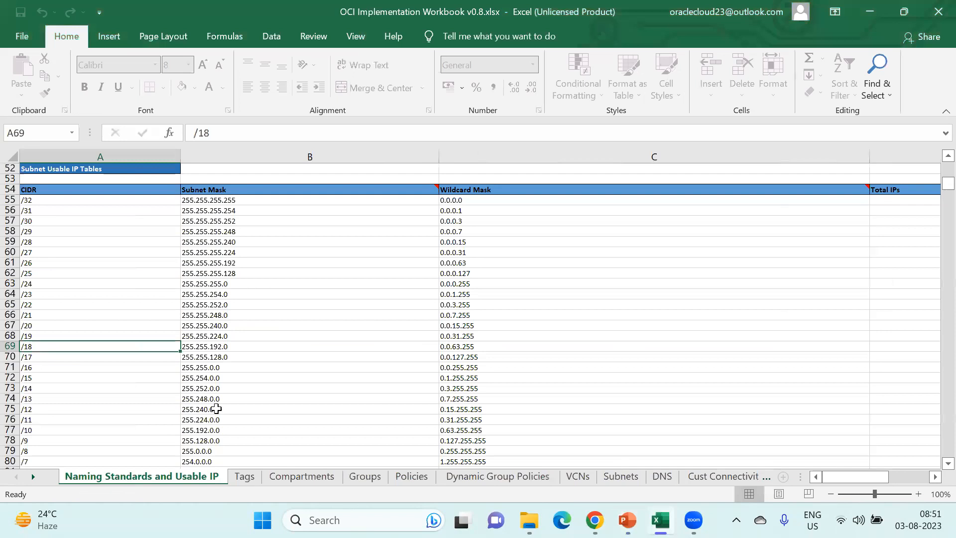
# - Scroll up the Naming Standards sheet from the subnet IP table to the Networking naming rows
pyautogui.scroll(13, 316, 386)
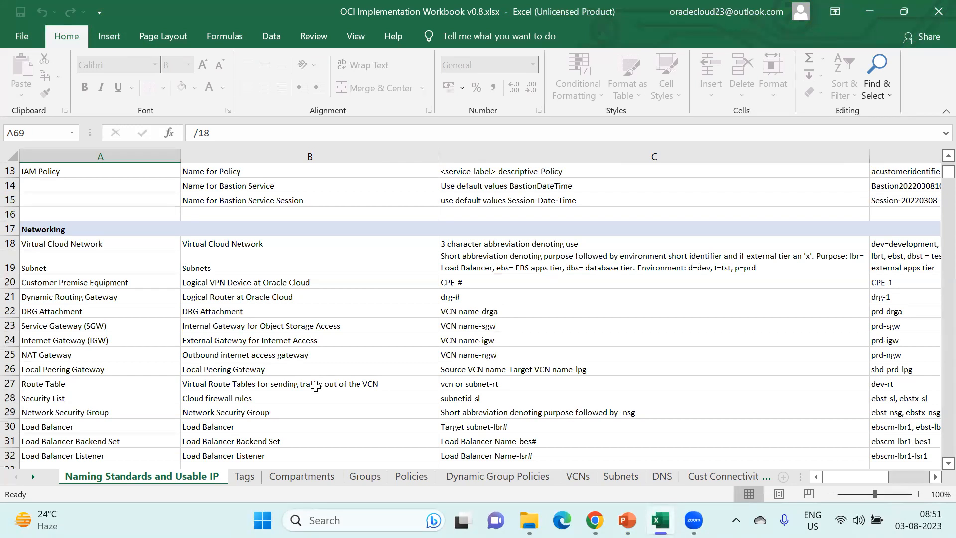
pyautogui.scroll(4, 315, 386)
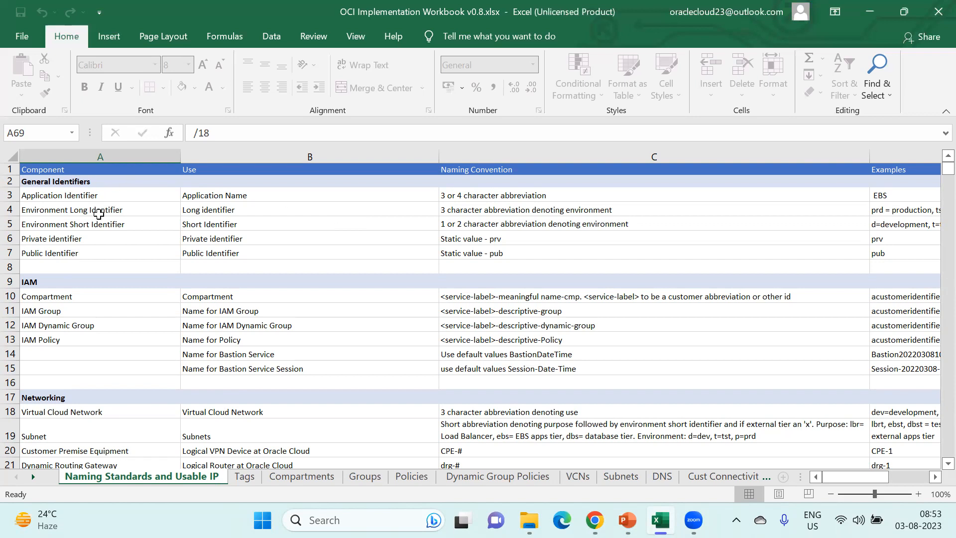
pyautogui.click(123, 195)
pyautogui.moveTo(123, 194); pyautogui.dragTo(107, 261)
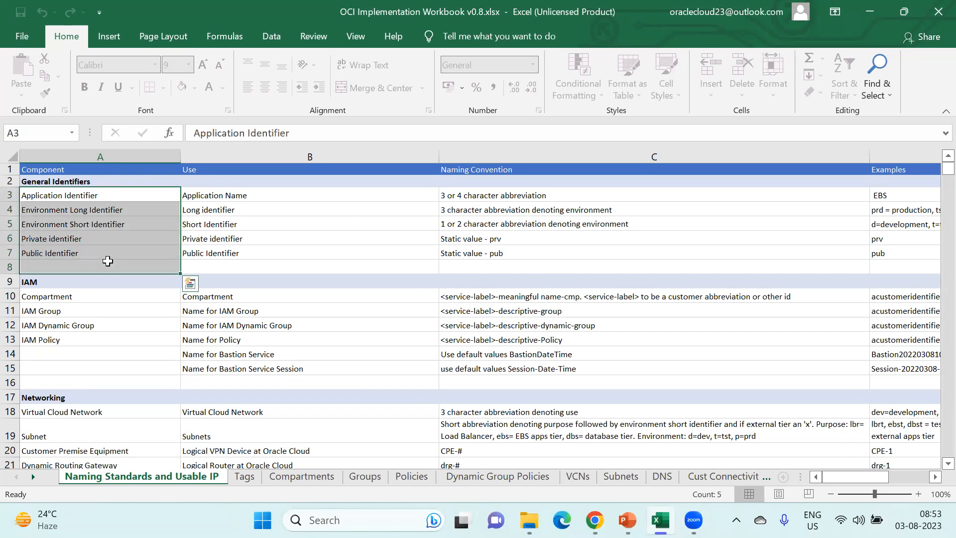
pyautogui.click(160, 195)
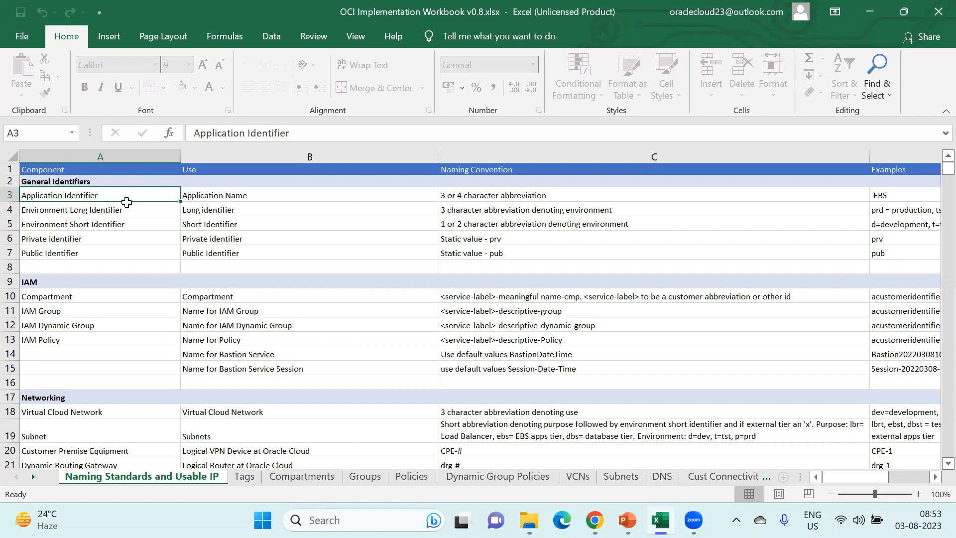
pyautogui.moveTo(106, 209); pyautogui.dragTo(104, 249)
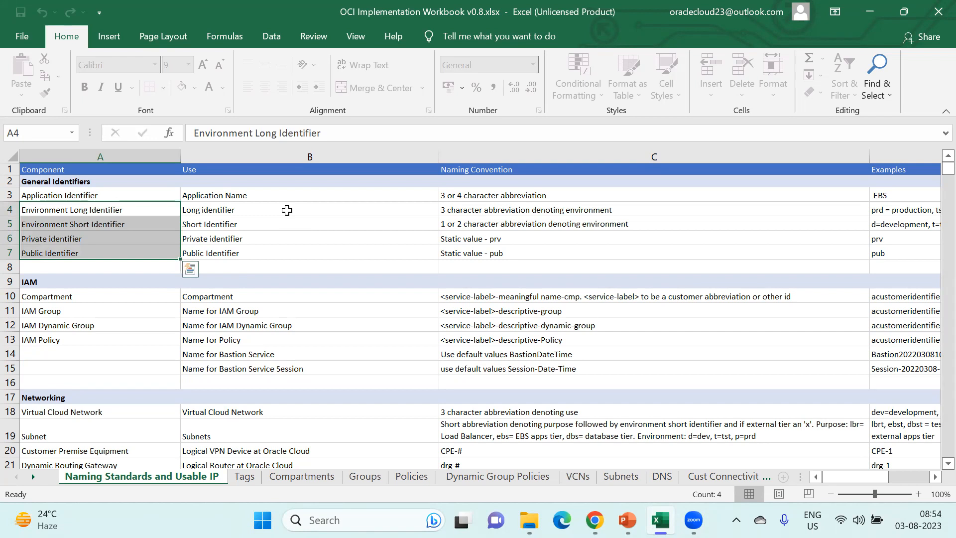
pyautogui.click(101, 196)
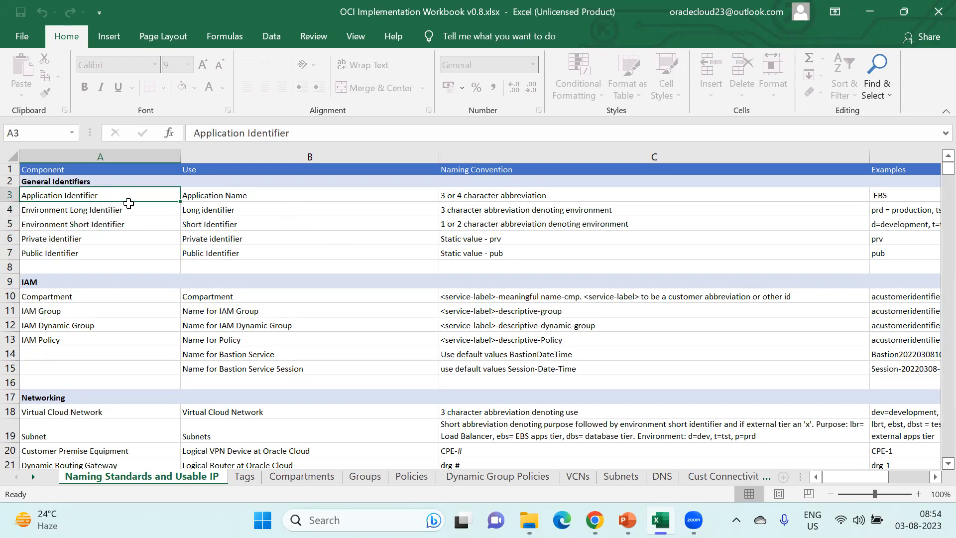
pyautogui.click(247, 195)
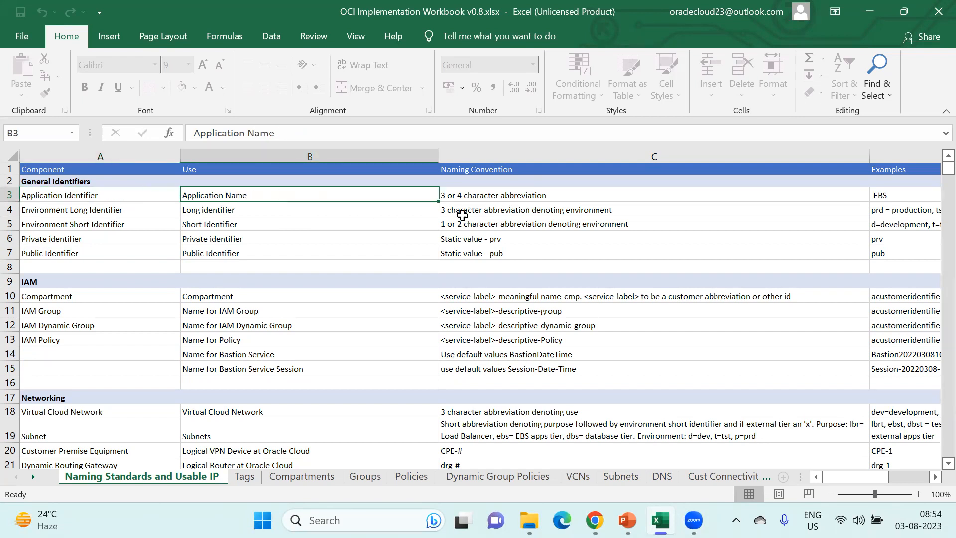
pyautogui.click(508, 195)
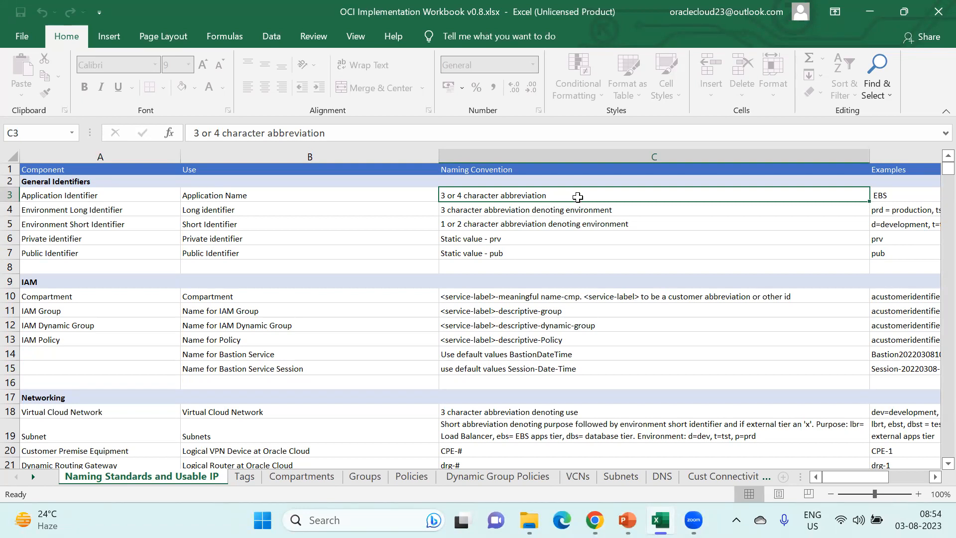
pyautogui.press('Right')
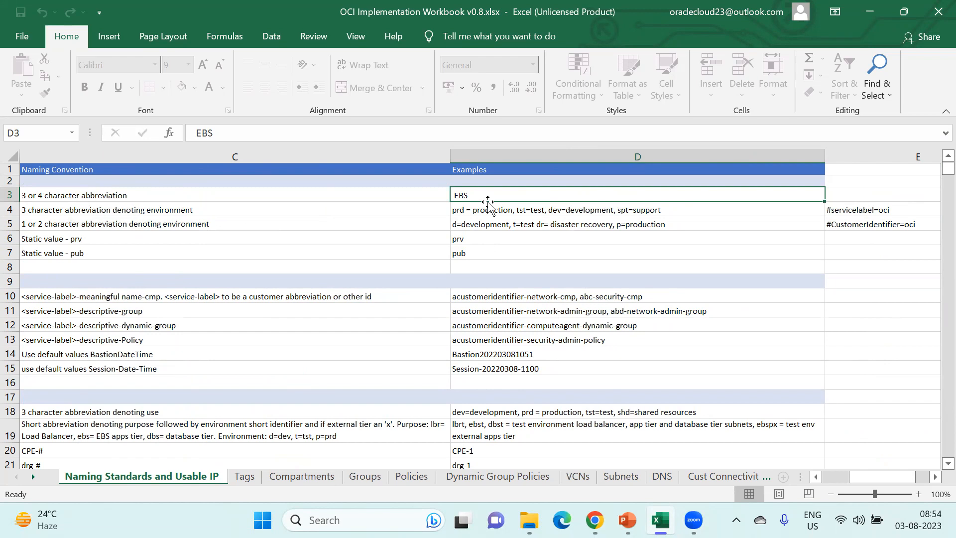
pyautogui.press('Left')
pyautogui.press('Left')
pyautogui.press('Left')
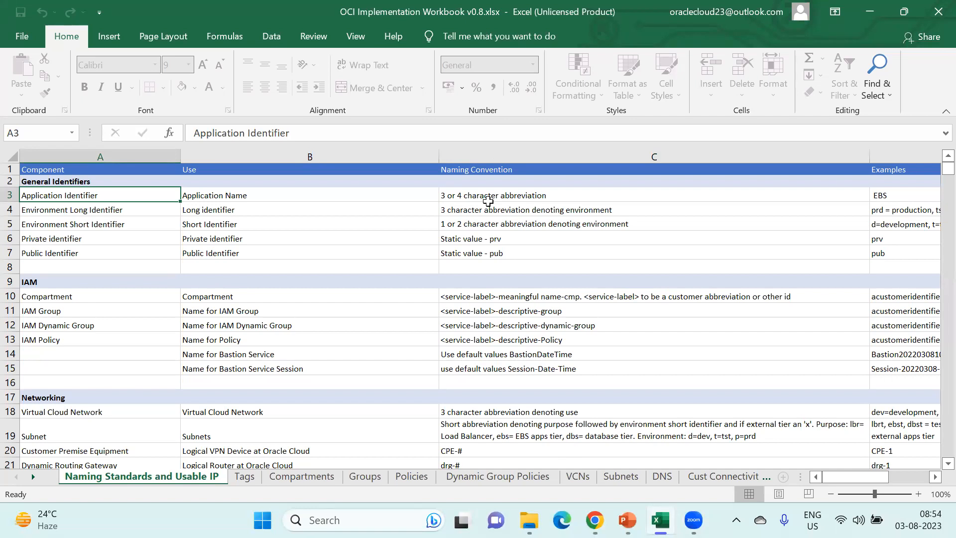
pyautogui.press('Down')
pyautogui.press('Right')
pyautogui.press('Right')
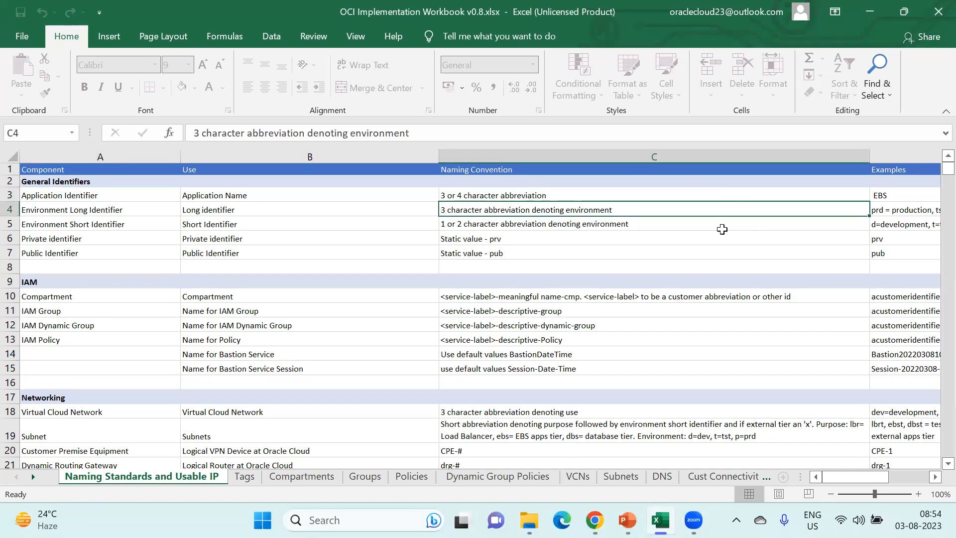
pyautogui.press('Right')
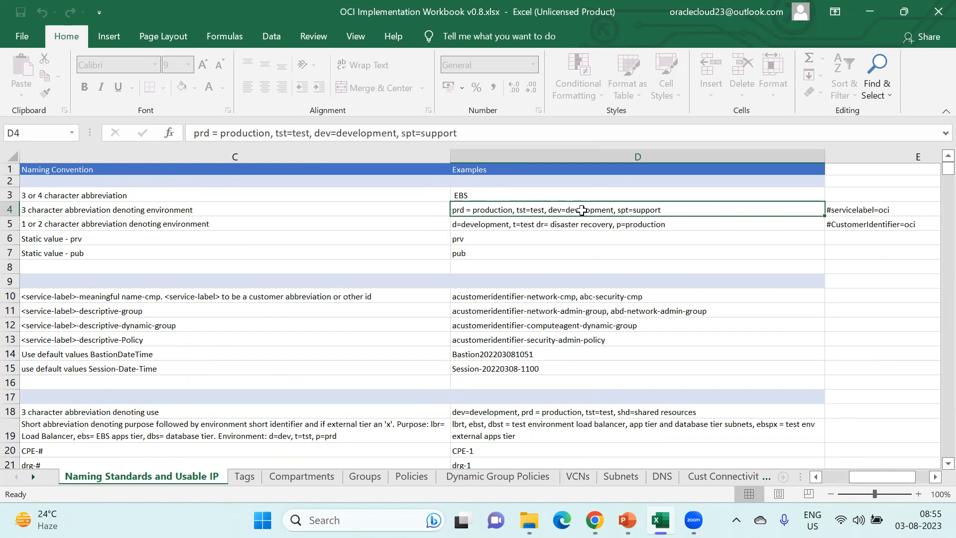
pyautogui.press('Down')
pyautogui.press('Left')
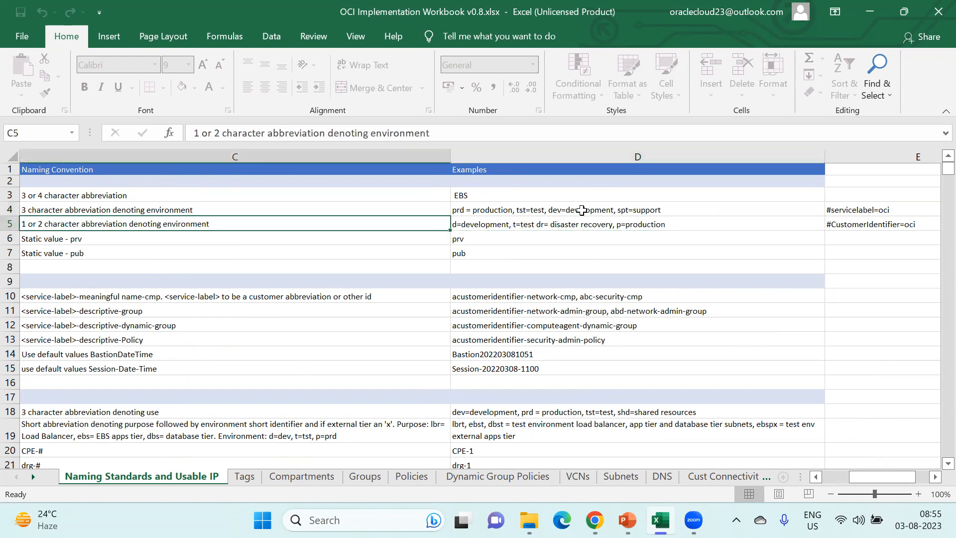
pyautogui.press('Left')
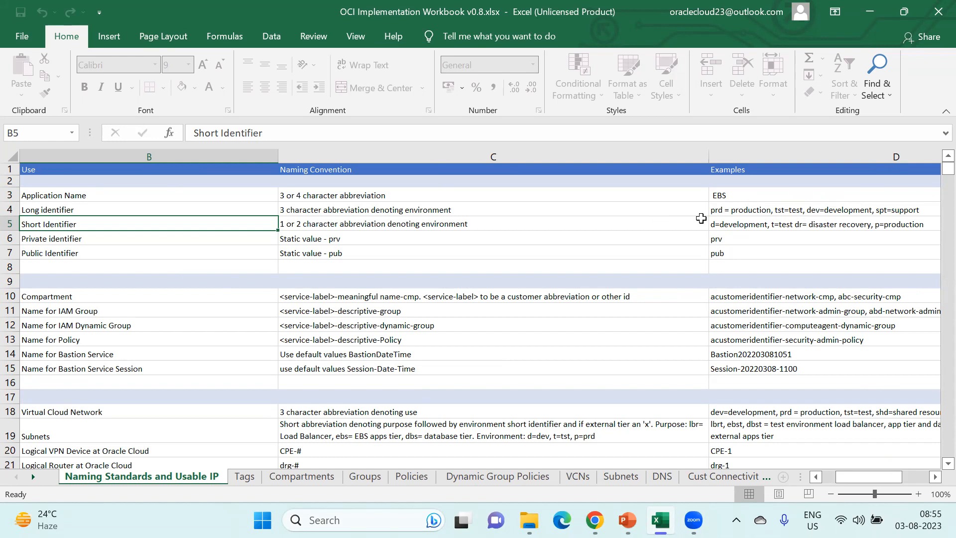
pyautogui.press('Down')
pyautogui.press('Down')
pyautogui.press('Down')
pyautogui.press('Down')
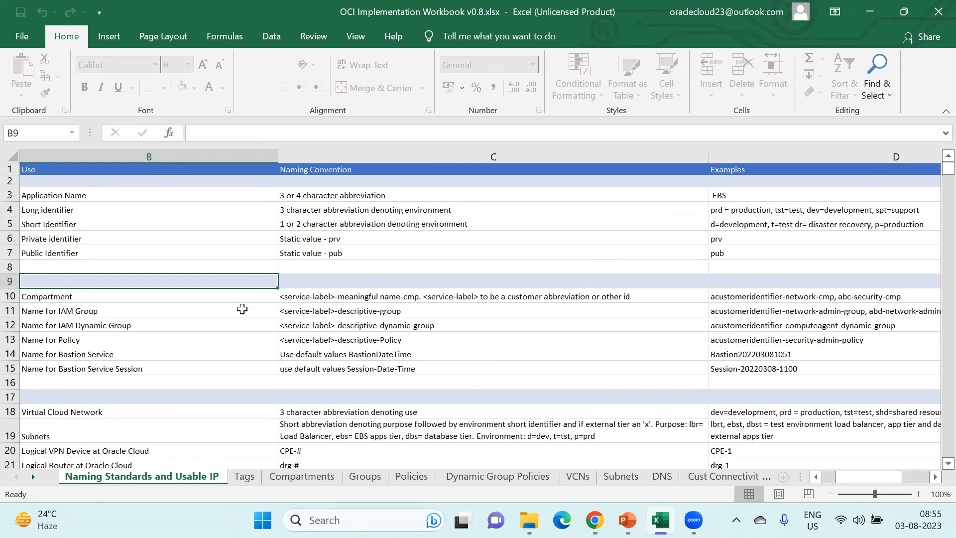
pyautogui.click(222, 295)
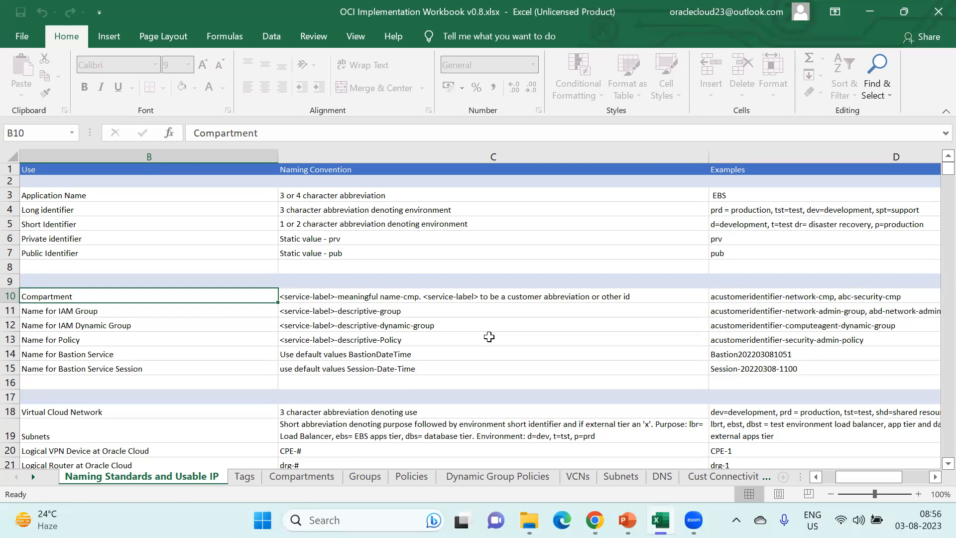
pyautogui.press('Right')
pyautogui.press('Right')
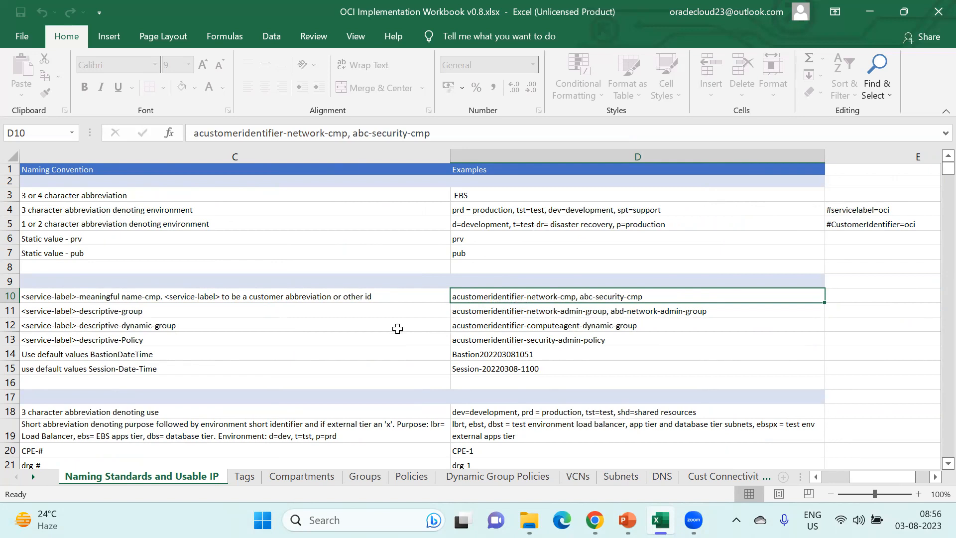
pyautogui.press('Left')
pyautogui.press('Left')
pyautogui.press('Left')
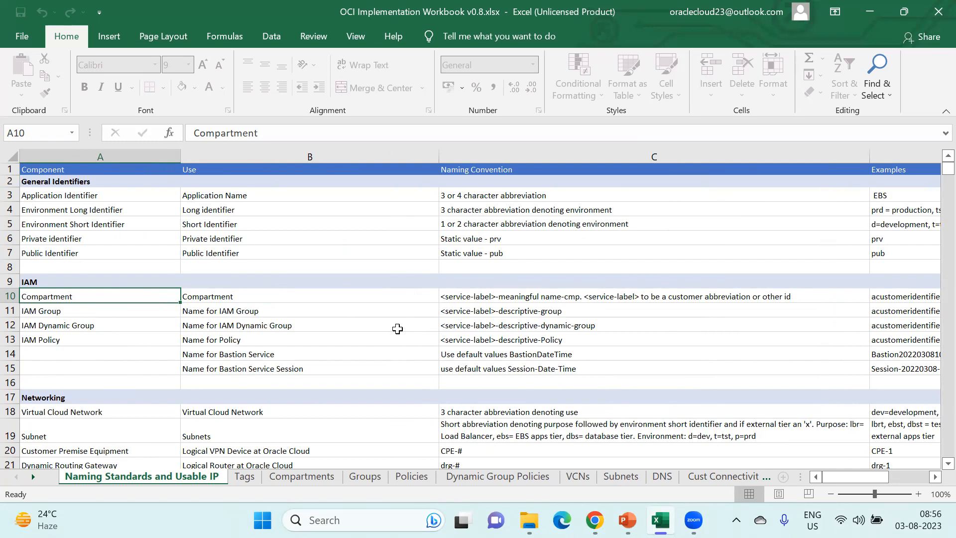
pyautogui.press('Right')
pyautogui.press('Right')
pyautogui.press('Right')
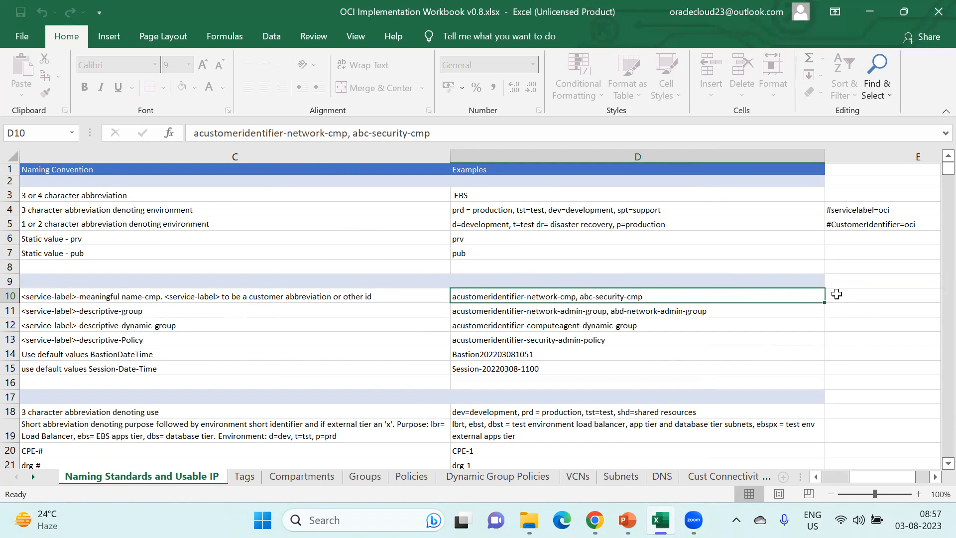
# - Launch Notepad from the taskbar search and float the blank note over the workbook
pyautogui.click(352, 518)
pyautogui.write('notepa')
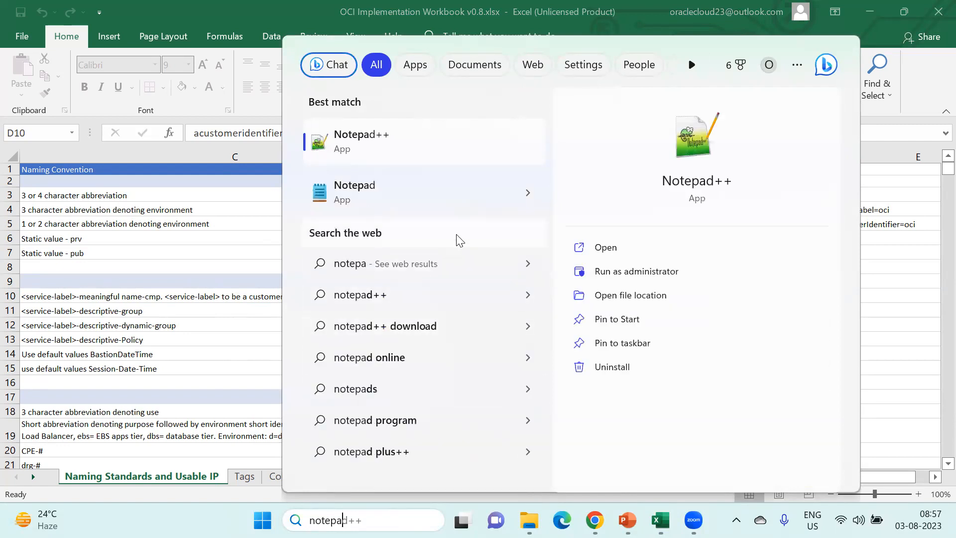
pyautogui.click(411, 209)
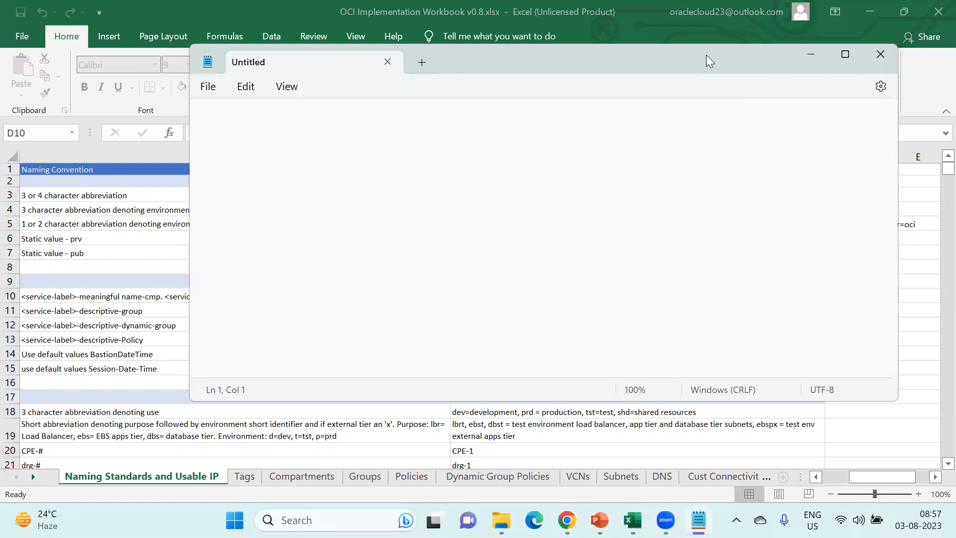
pyautogui.moveTo(711, 56); pyautogui.dragTo(955, 319)
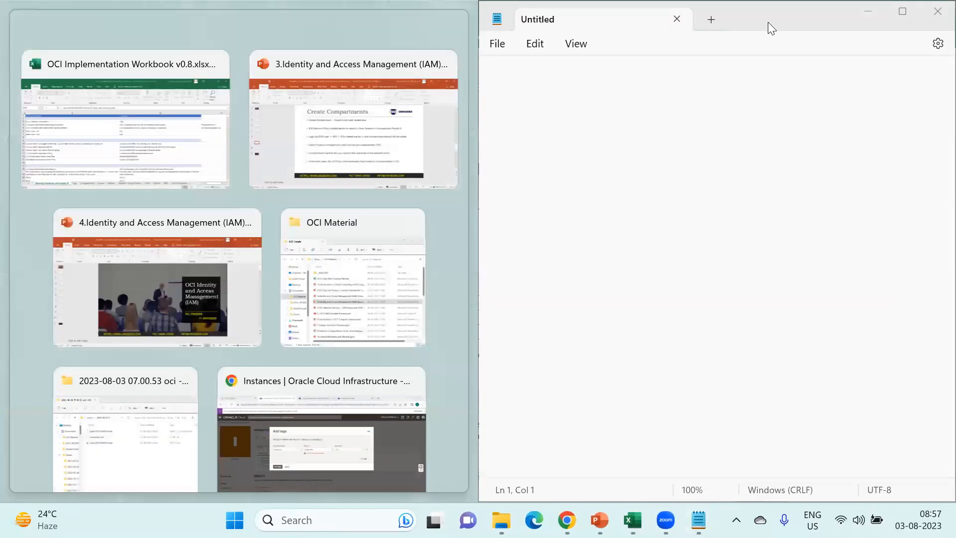
pyautogui.click(768, 22)
pyautogui.moveTo(790, 20); pyautogui.dragTo(806, 340)
# - Type uno-network-cmp as the first compartment name in Notepad
pyautogui.write('uno')
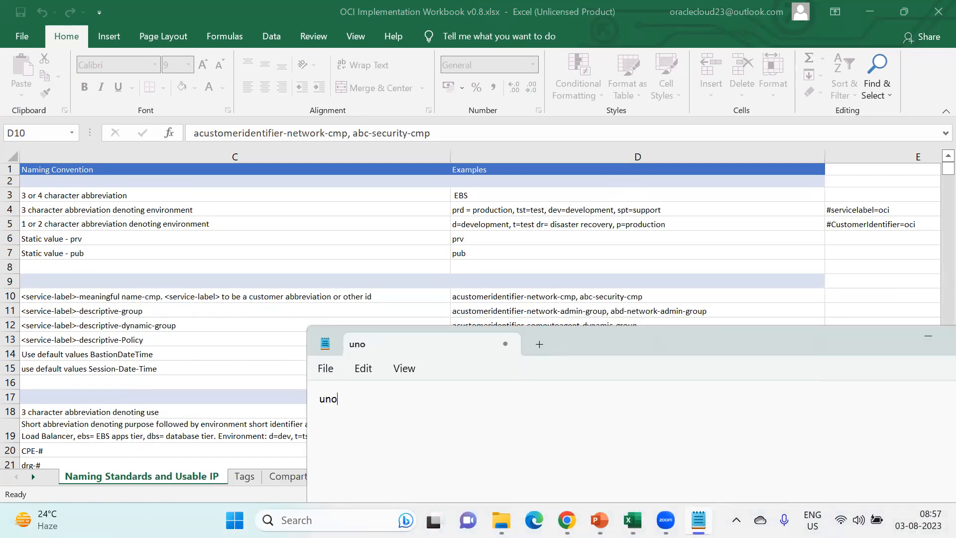
pyautogui.write('-network-cmp-')
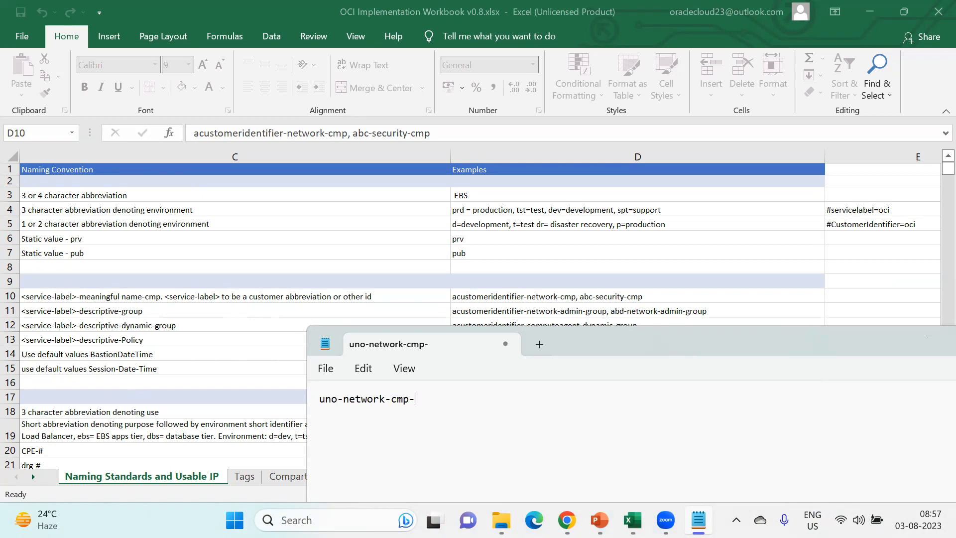
pyautogui.press('BackSpace')
pyautogui.moveTo(420, 393); pyautogui.dragTo(312, 423)
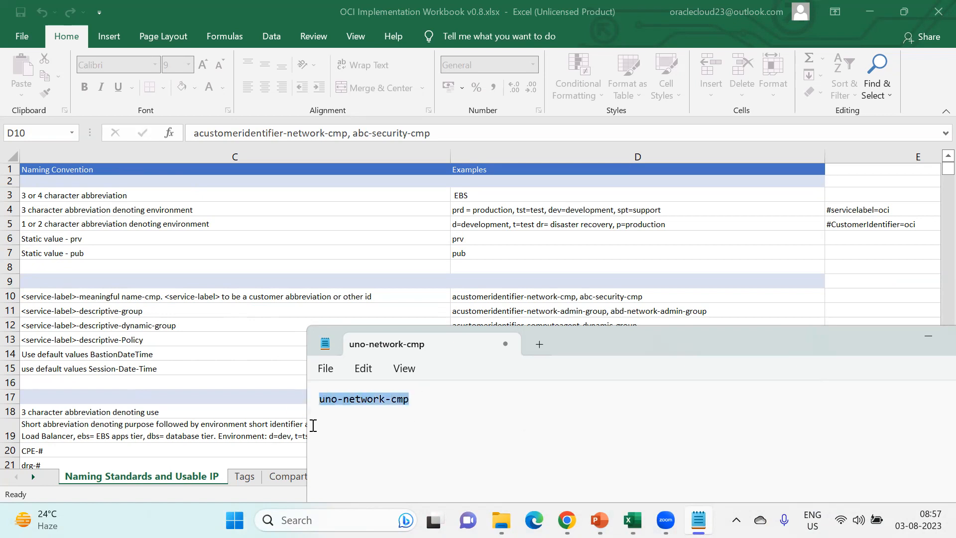
pyautogui.click(425, 410)
# - Add uno-secutiry-cmp on the next line, then move Notepad aside and bring Excel forward
pyautogui.press('Return')
pyautogui.write('uno-ser')
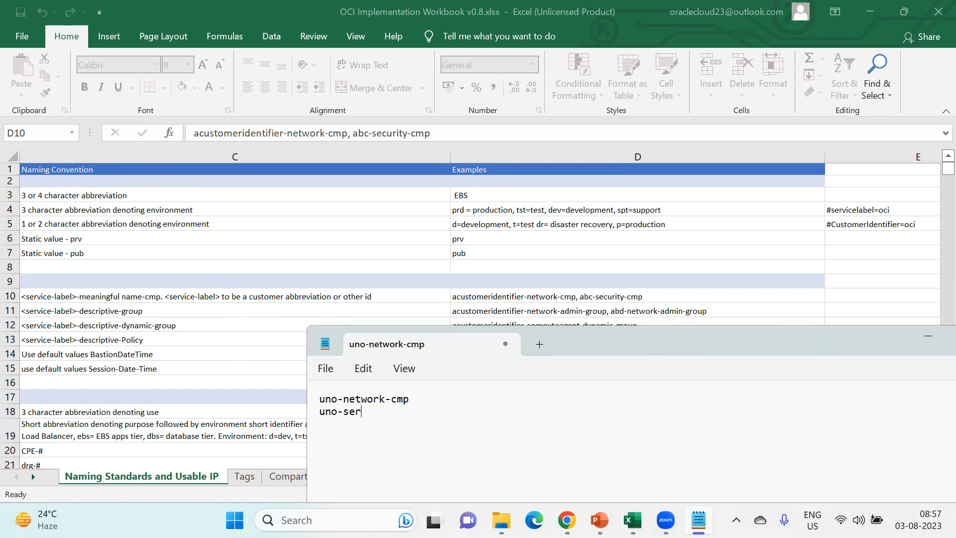
pyautogui.press('BackSpace')
pyautogui.write('cutiry-co')
pyautogui.press('BackSpace')
pyautogui.write('mp')
pyautogui.moveTo(652, 337); pyautogui.dragTo(616, 112)
pyautogui.click(307, 432)
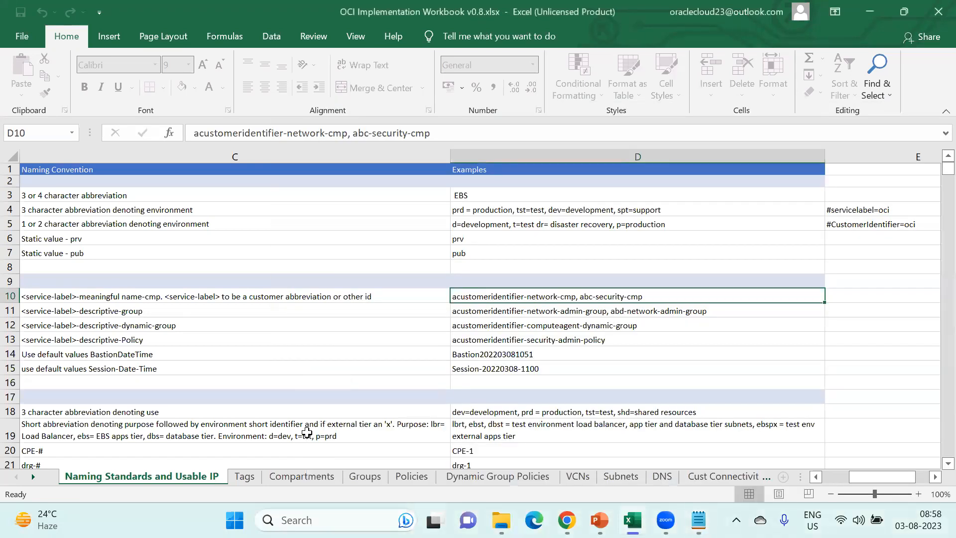
# - Switch to the Compartments sheet and select cell A3 holding oci-network-cmp
pyautogui.click(300, 478)
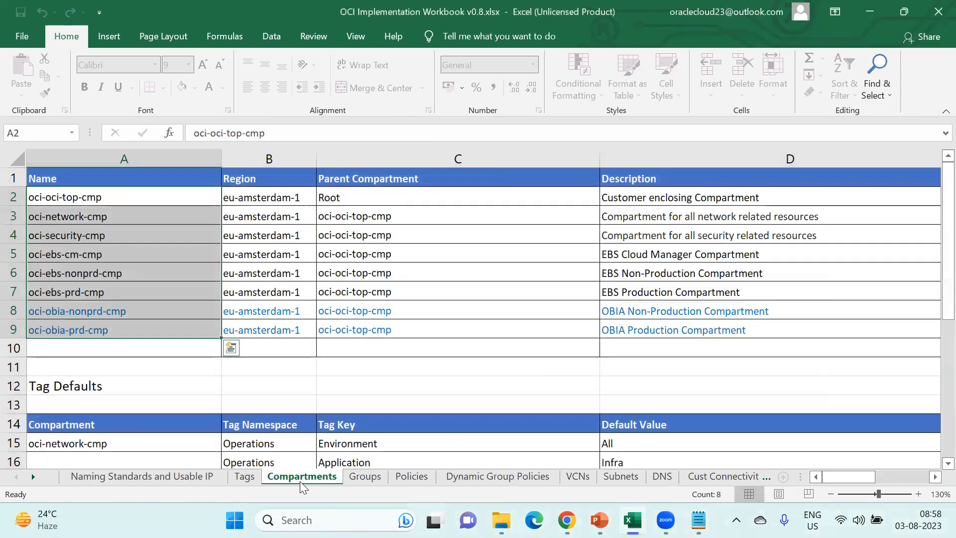
pyautogui.click(83, 217)
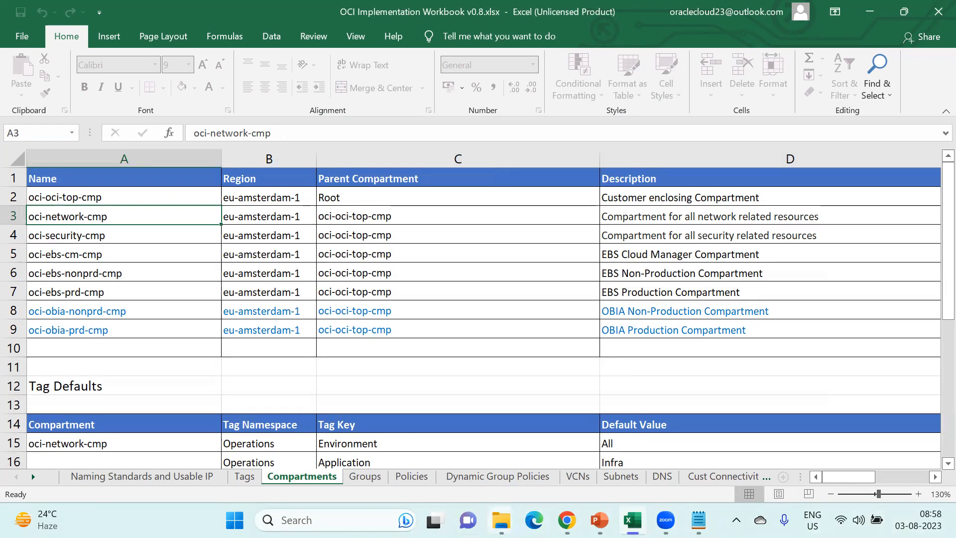
pyautogui.moveTo(699, 520)
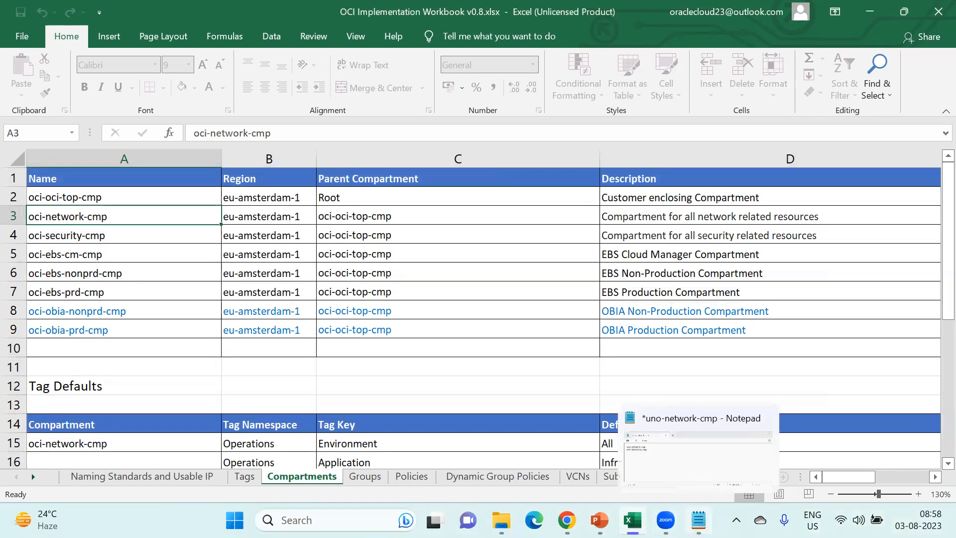
# - Bring Notepad forward, shift it aside, and add uno-ebs-prd-cmp to the list
pyautogui.click(699, 520)
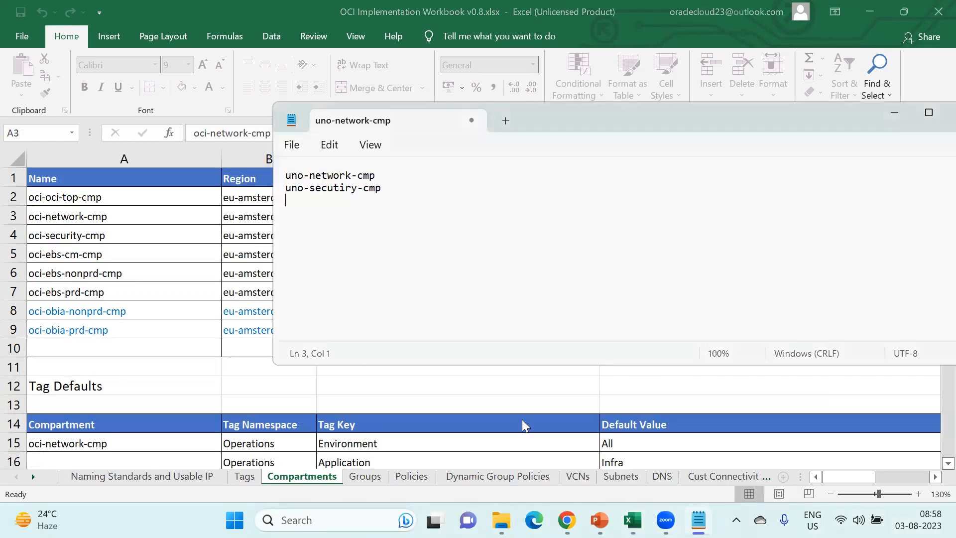
pyautogui.moveTo(599, 124); pyautogui.dragTo(663, 132)
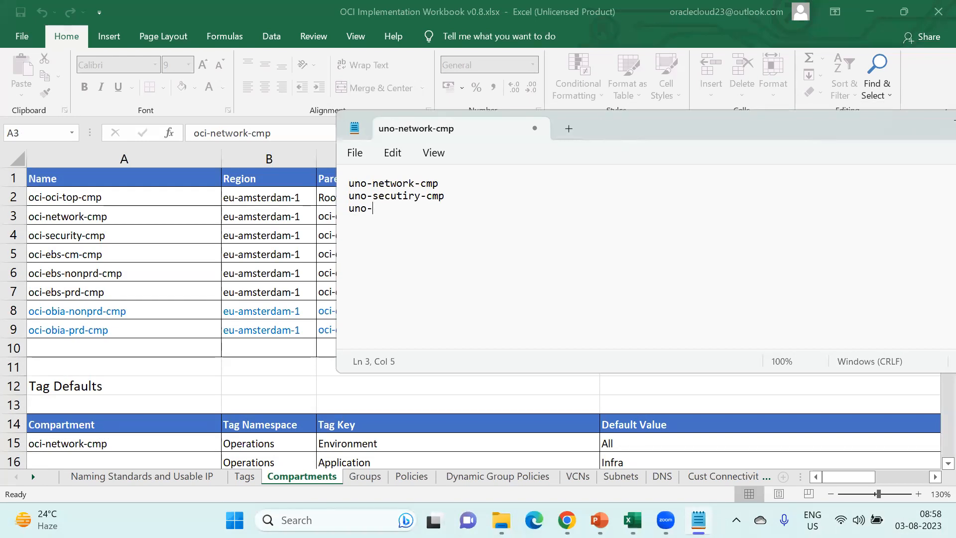
pyautogui.write('bs-prd-cmp')
pyautogui.moveTo(462, 207); pyautogui.dragTo(344, 210)
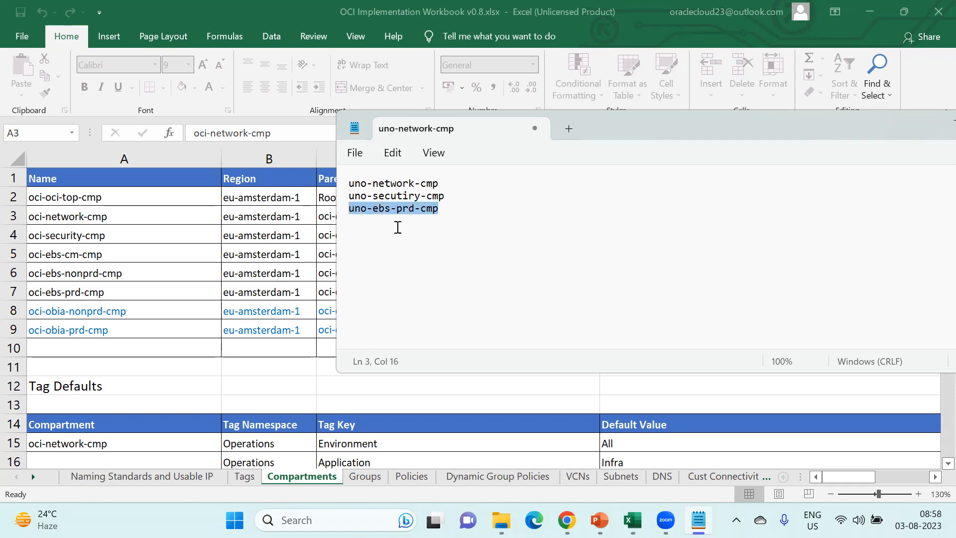
pyautogui.click(463, 215)
# - Add uno-ebs-nonprd-cmp on the next line, correcting nonprod to nonprd
pyautogui.write('uno-ebs')
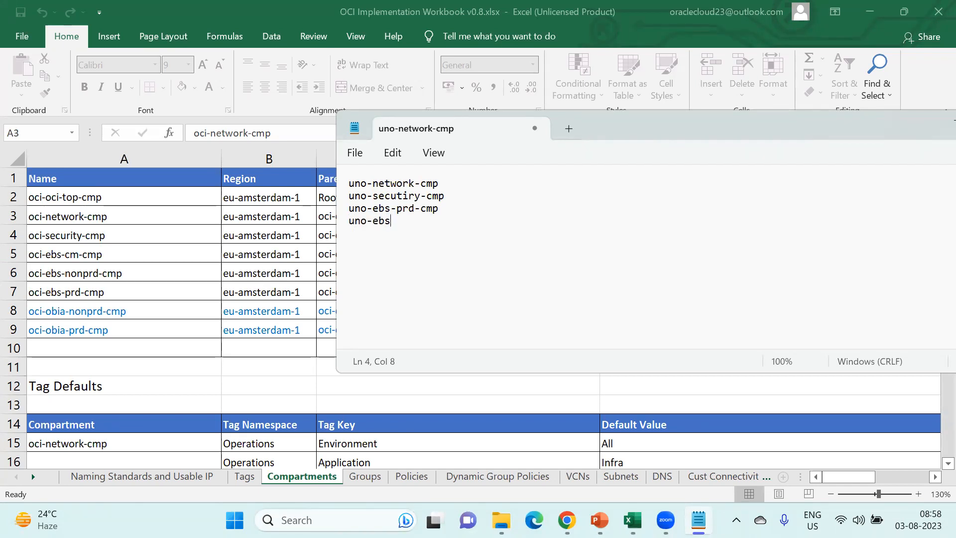
pyautogui.write('-nonprd-cmp')
pyautogui.click(379, 209)
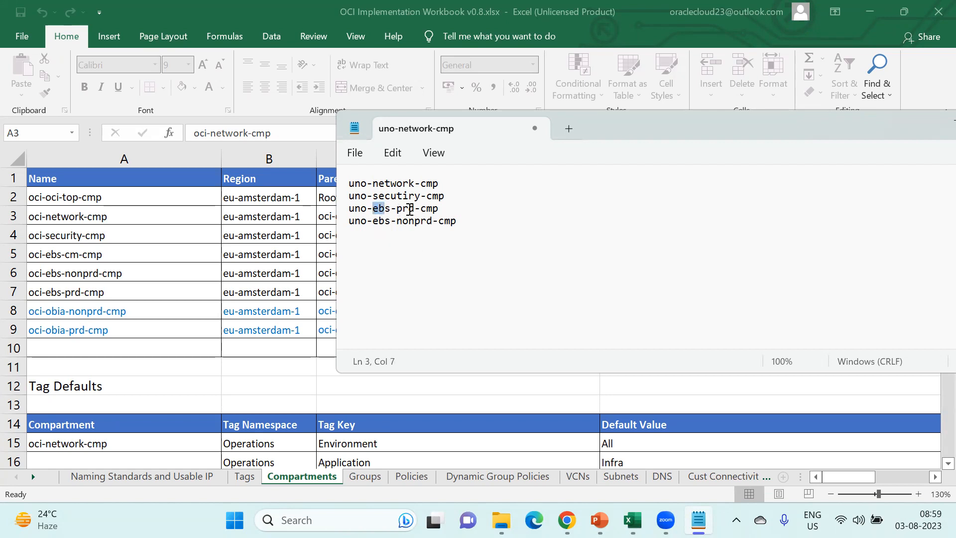
pyautogui.click(401, 208)
pyautogui.moveTo(400, 208); pyautogui.dragTo(409, 209)
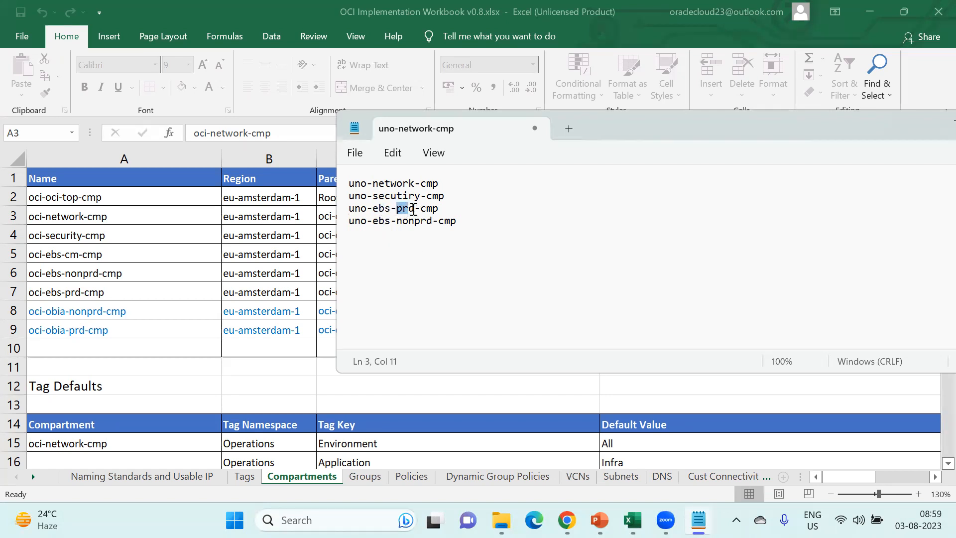
pyautogui.click(397, 208)
pyautogui.moveTo(349, 208); pyautogui.dragTo(440, 208)
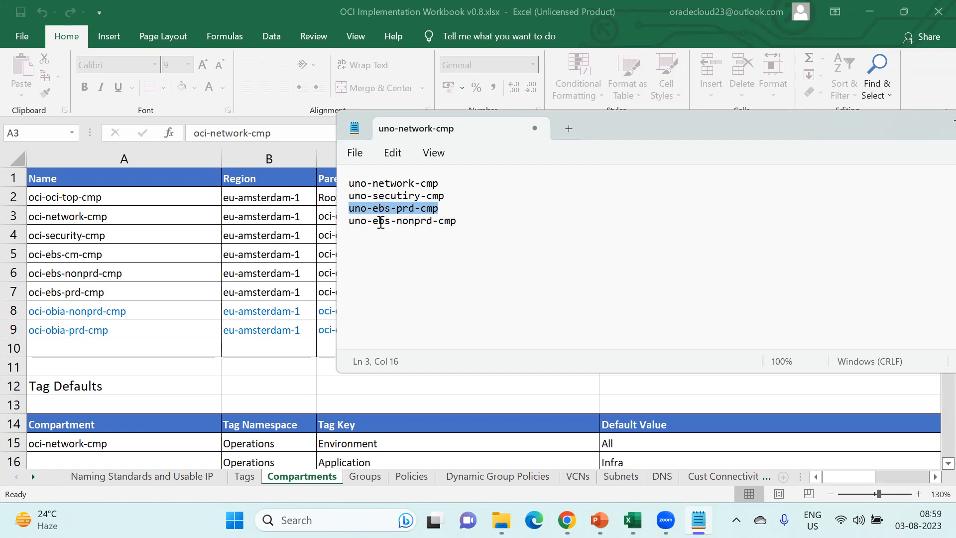
# - Add uno-obia-nonprd-cmp and uno-obia-prd-cmp below uno-ebs-nonprd-cmp
pyautogui.tripleClick(350, 222)
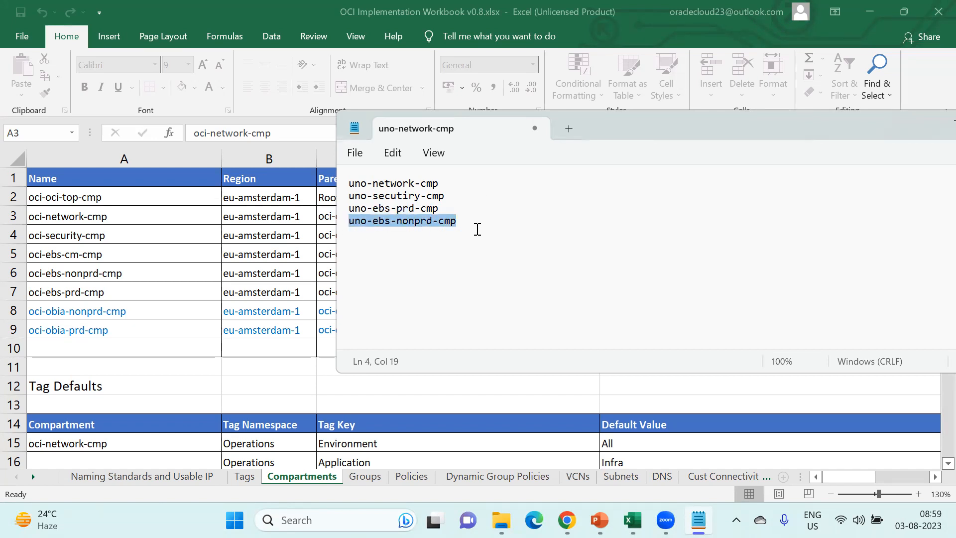
pyautogui.click(493, 232)
pyautogui.press('Return')
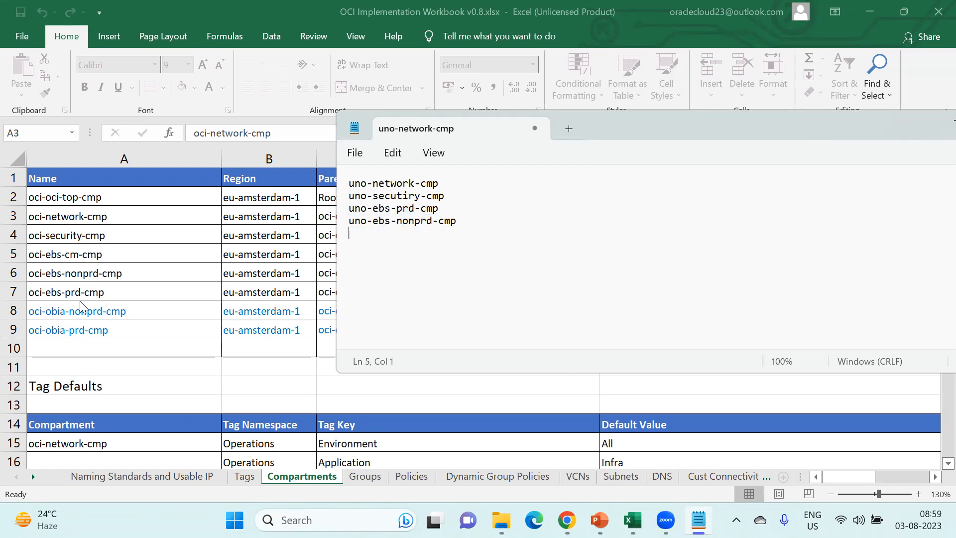
pyautogui.write('uno-obia-nonprd-c')
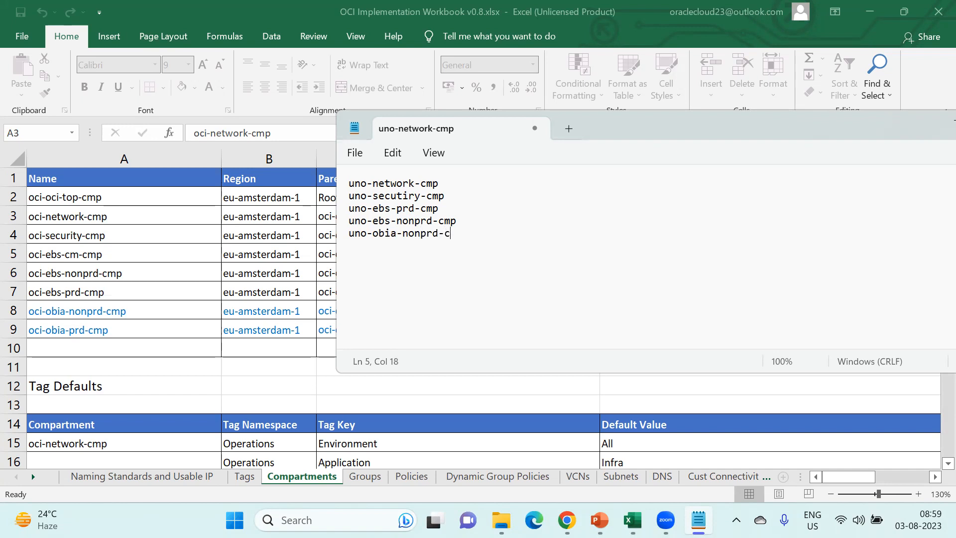
pyautogui.write('mp uno-obia-prd-cmp')
pyautogui.moveTo(502, 246); pyautogui.dragTo(327, 184)
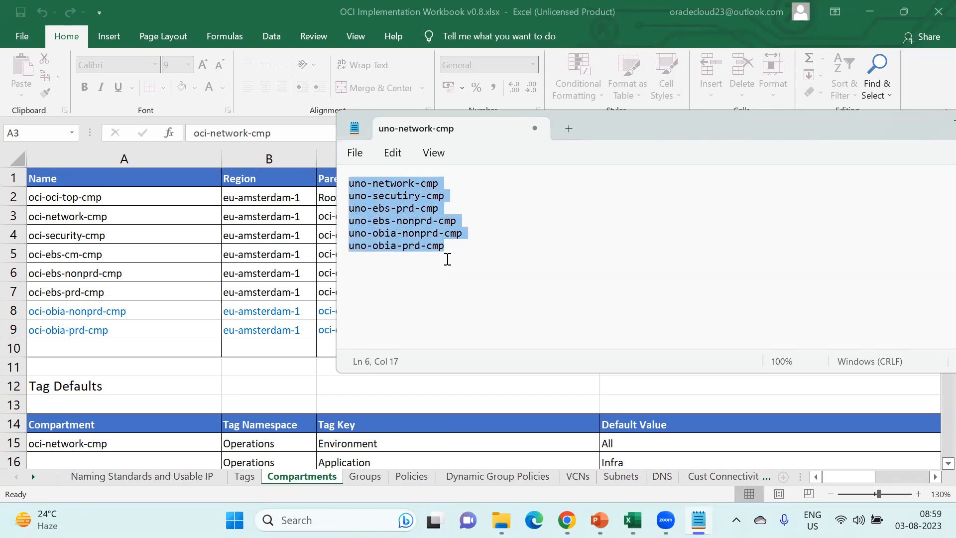
pyautogui.click(470, 245)
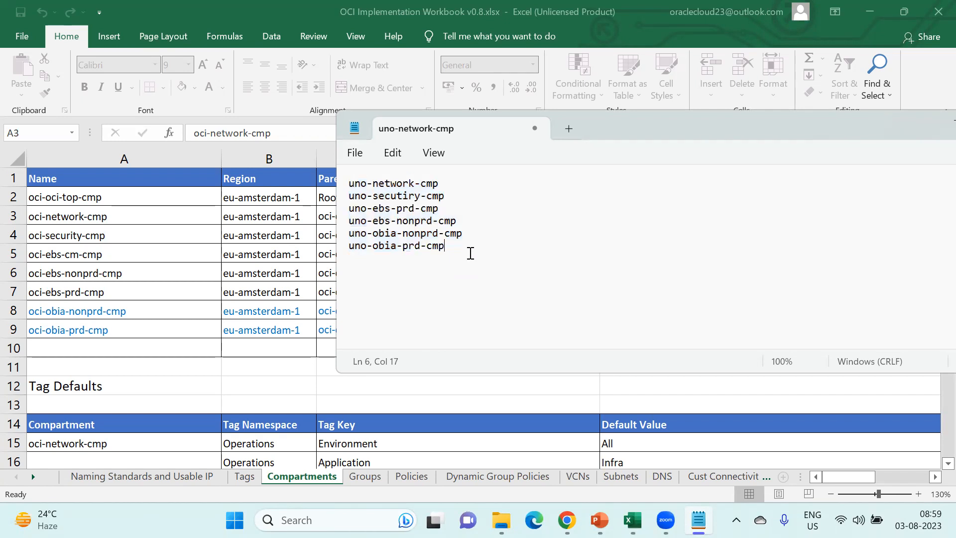
pyautogui.hotkey('alt', 'Tab')
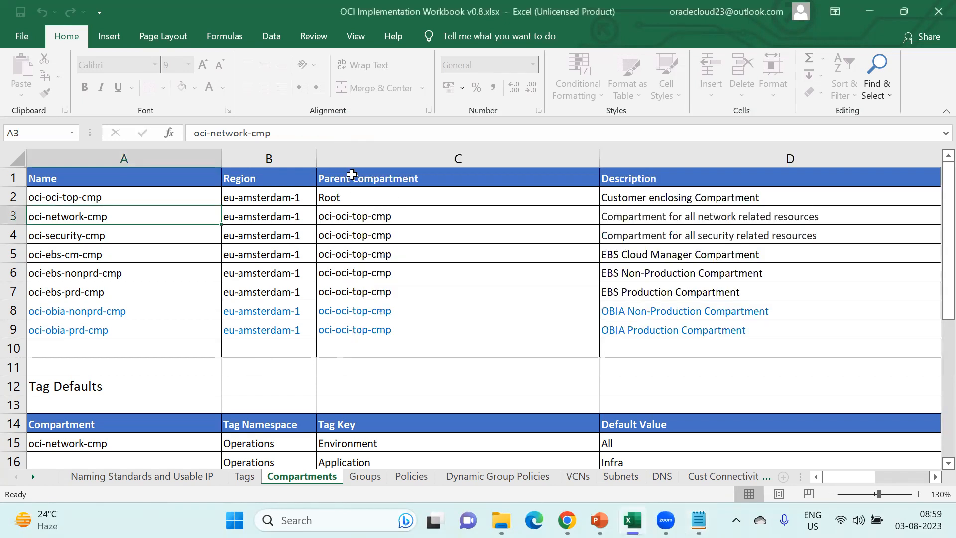
pyautogui.click(347, 198)
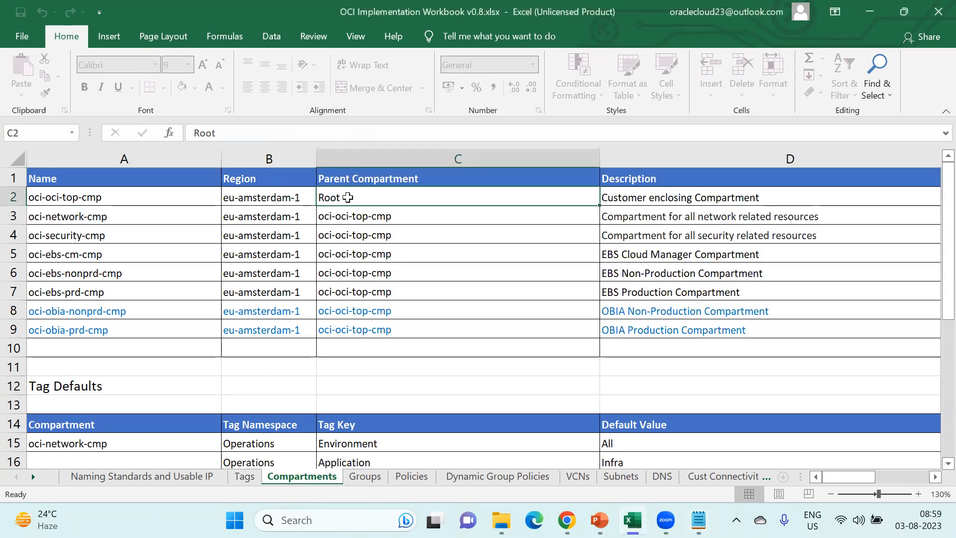
pyautogui.click(75, 197)
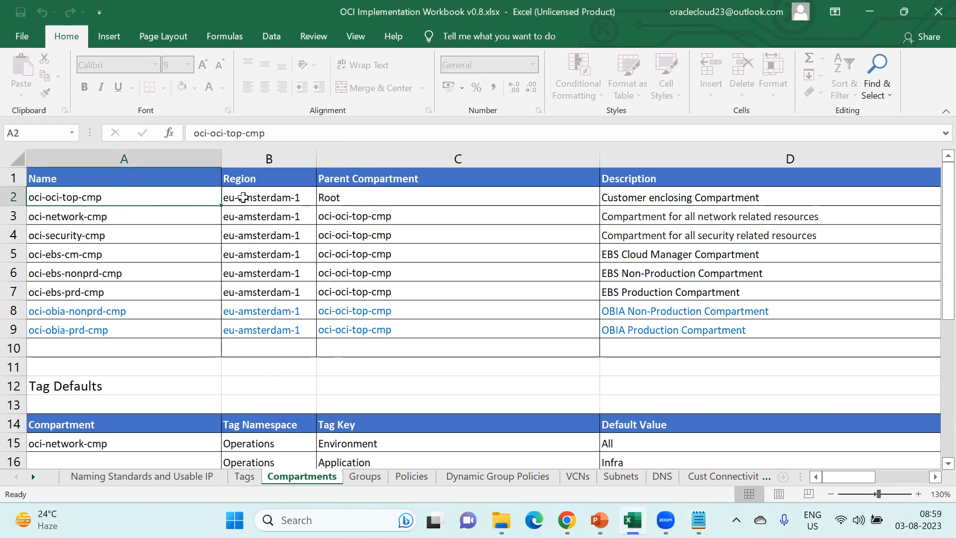
pyautogui.moveTo(132, 214); pyautogui.dragTo(129, 323)
pyautogui.moveTo(366, 197); pyautogui.dragTo(165, 193)
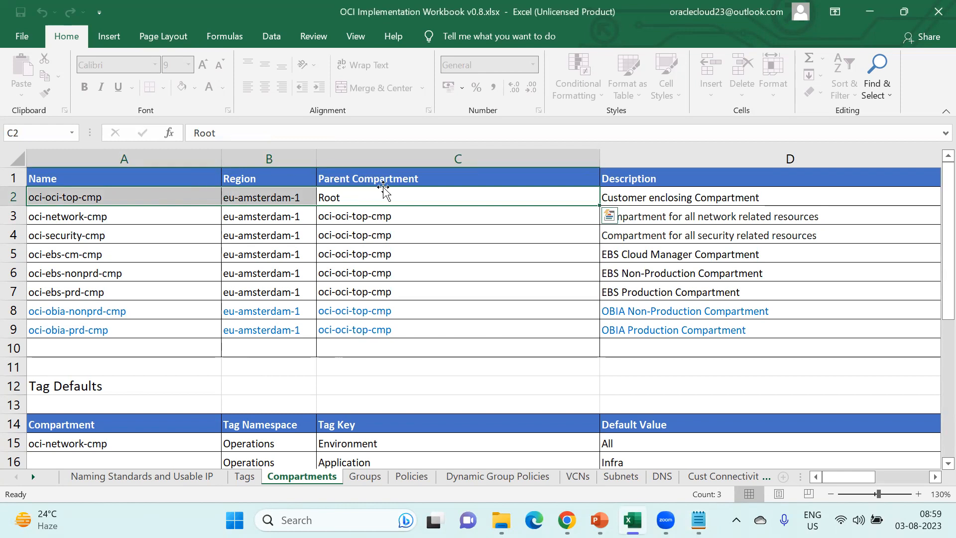
pyautogui.click(368, 199)
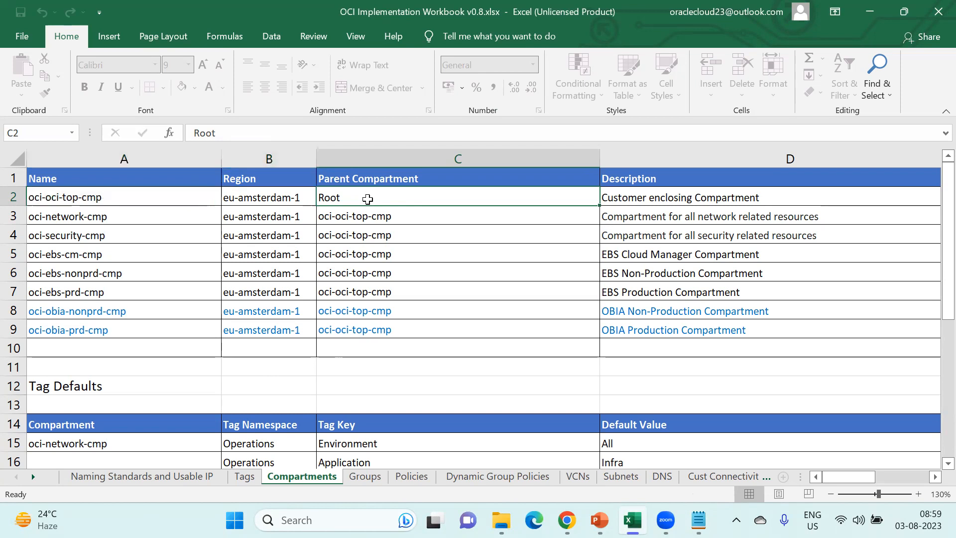
pyautogui.scroll(-2, 367, 199)
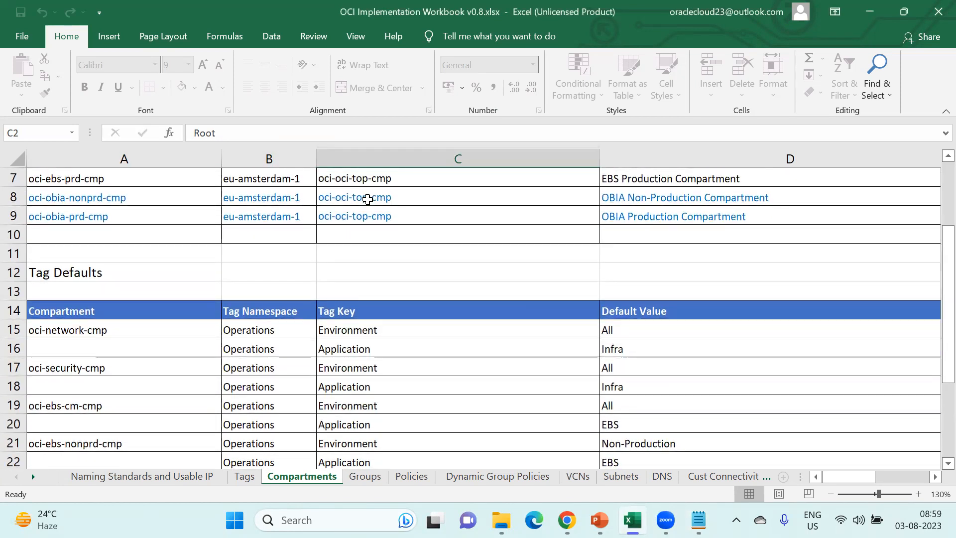
pyautogui.scroll(-3, 367, 199)
pyautogui.scroll(5, 368, 199)
pyautogui.hscroll(3, 367, 200)
pyautogui.hscroll(-3, 368, 200)
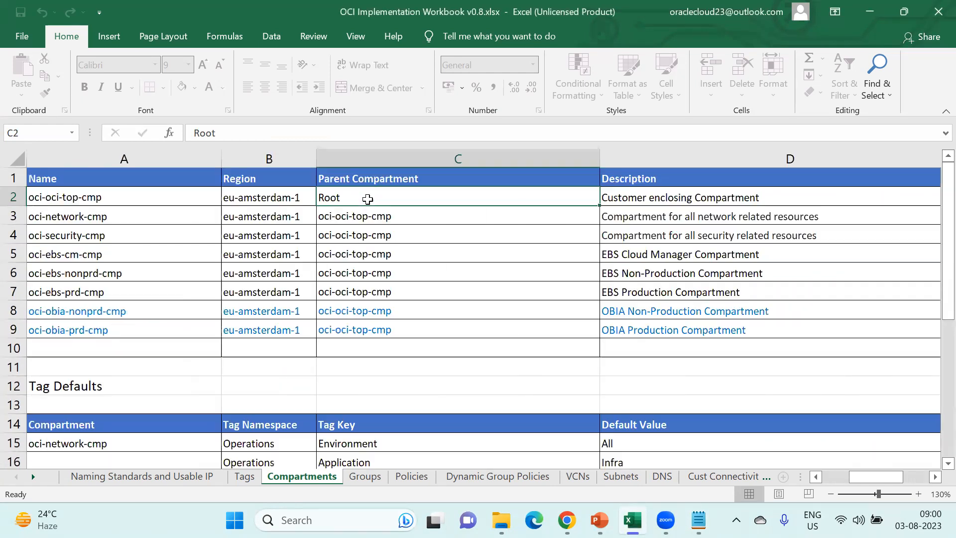
pyautogui.click(936, 476)
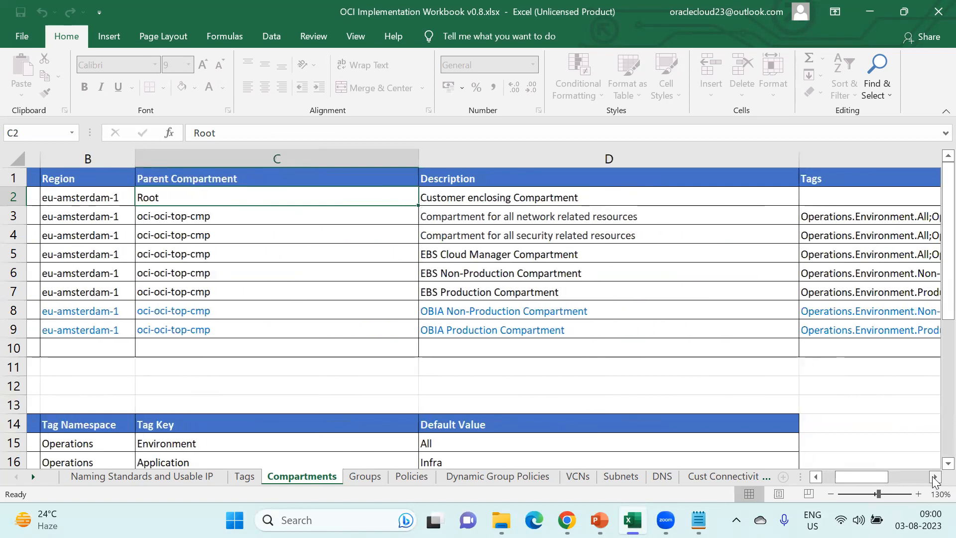
pyautogui.moveTo(882, 482); pyautogui.dragTo(829, 477)
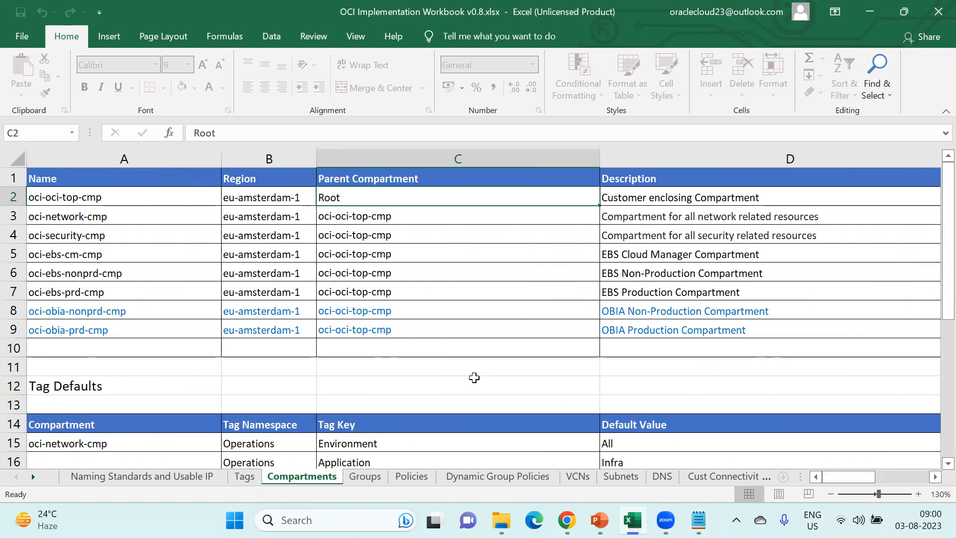
pyautogui.scroll(-3, 474, 378)
pyautogui.scroll(-4, 474, 378)
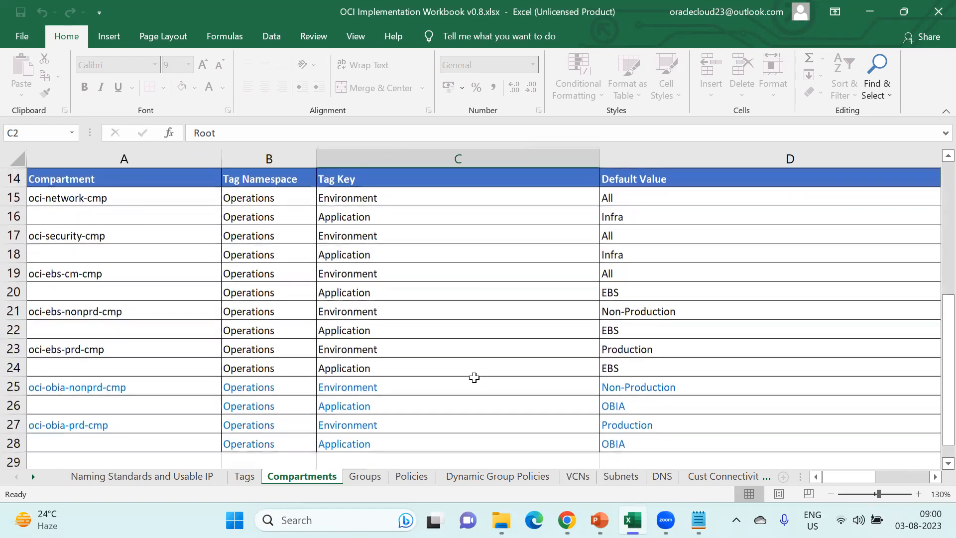
pyautogui.scroll(-1, 474, 378)
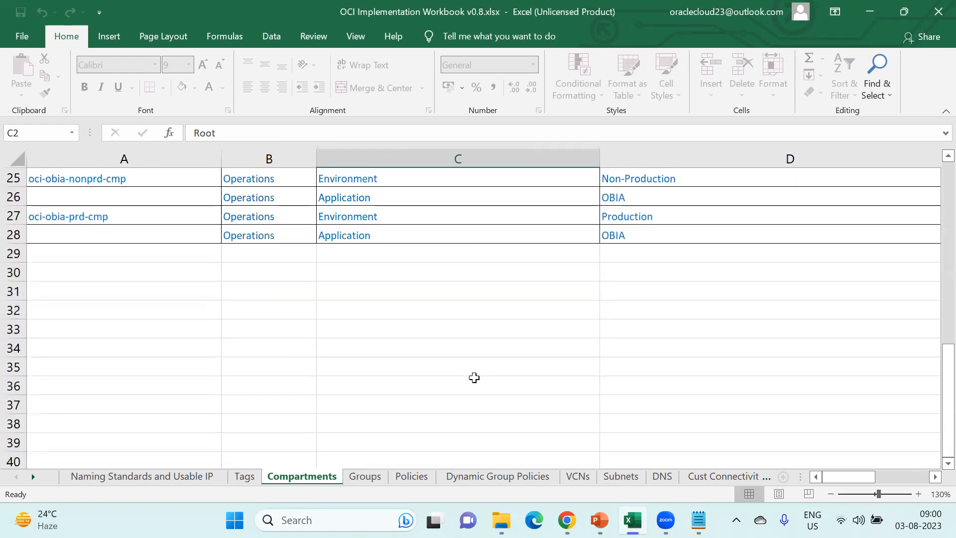
pyautogui.scroll(4, 474, 378)
pyautogui.scroll(1, 474, 378)
pyautogui.scroll(4, 474, 378)
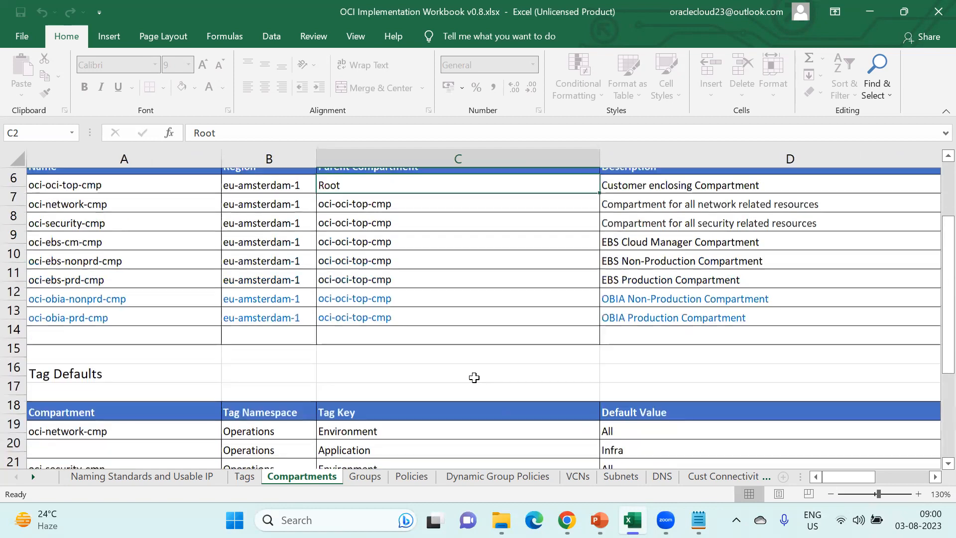
pyautogui.moveTo(149, 213); pyautogui.dragTo(155, 343)
pyautogui.click(144, 276)
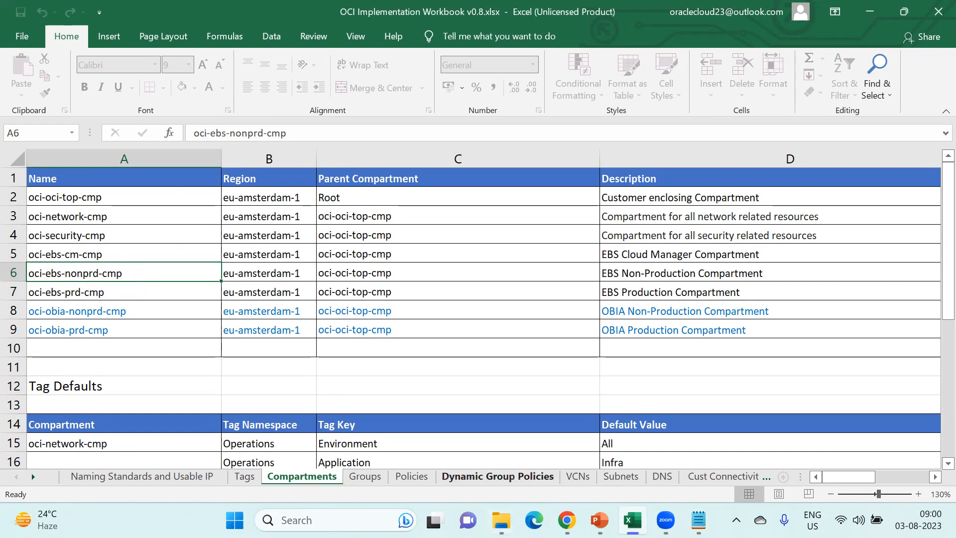
pyautogui.hotkey('alt', 'Tab')
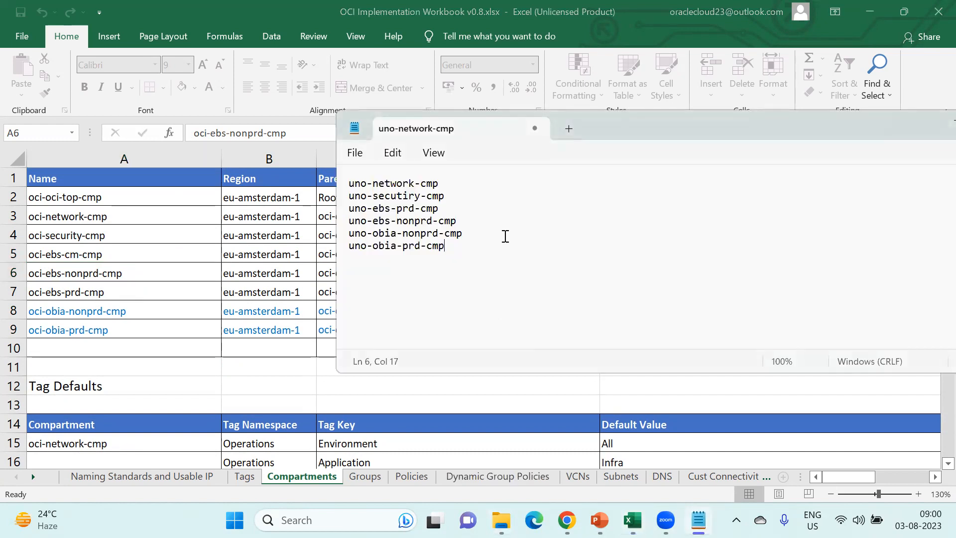
# - Add uno-ebs-dev-cmp, uno-ebs-tst-cmp and an indented uno-ebs-uat entry under the non-production compartment
pyautogui.press('Return')
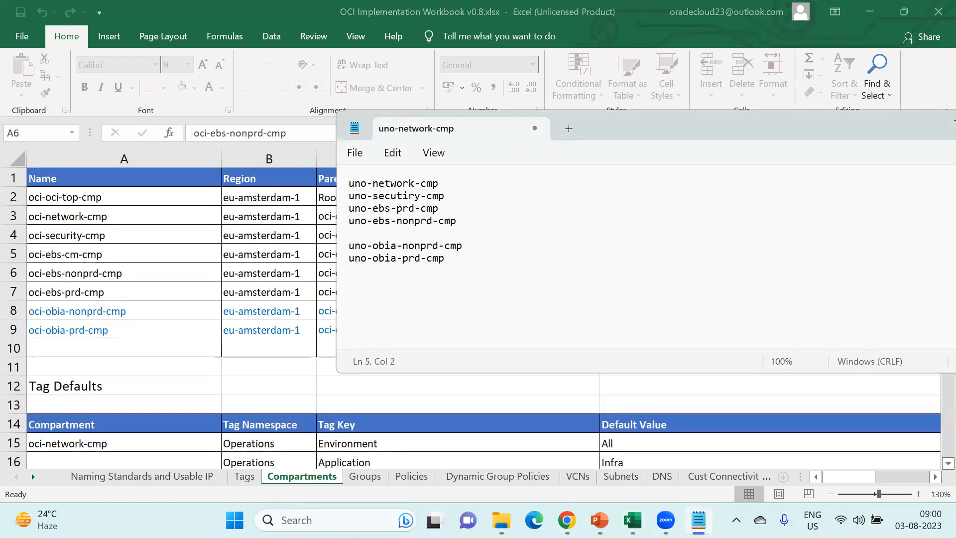
pyautogui.write('uno-ebs-dev-cmp')
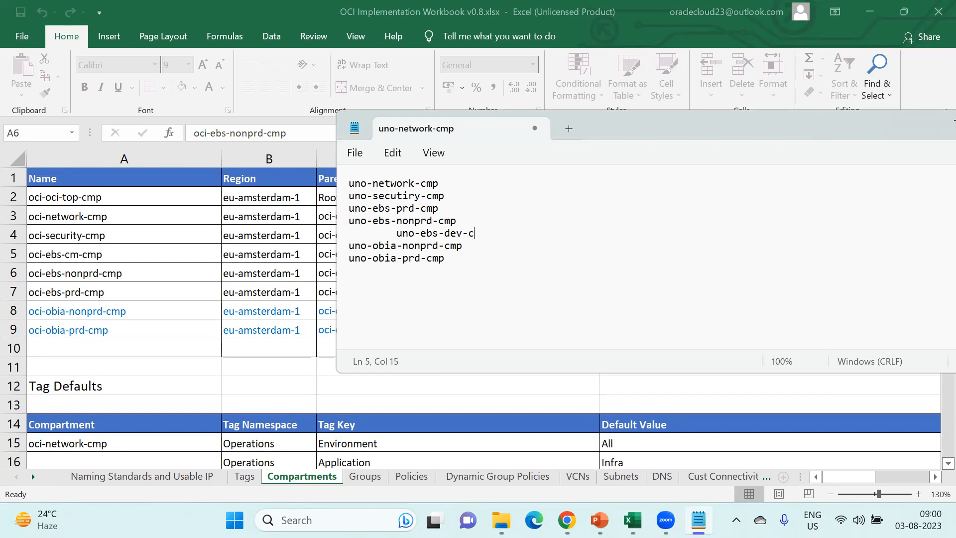
pyautogui.press('Return')
pyautogui.write('uno-ebd')
pyautogui.write('-tst-c')
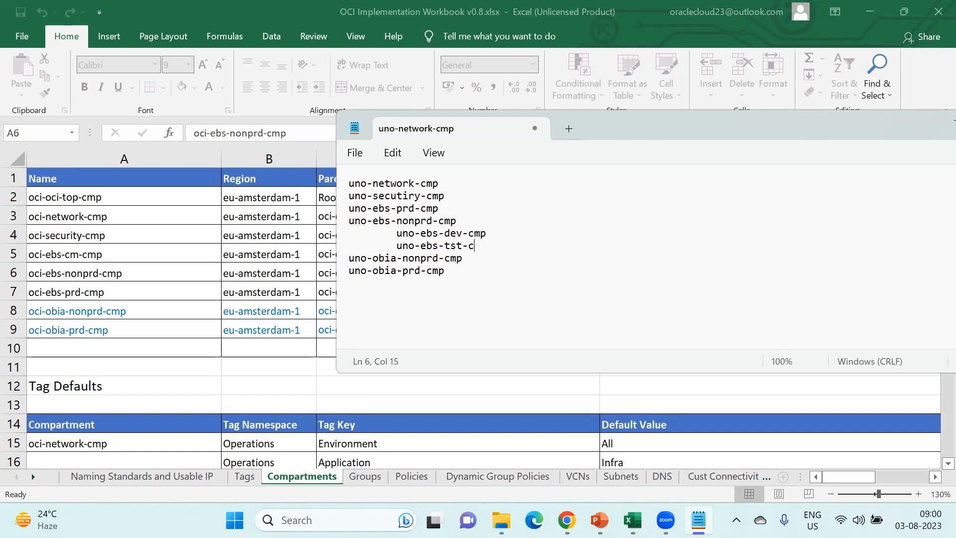
pyautogui.write('op')
pyautogui.press('Return')
pyautogui.press('Tab')
pyautogui.write('uno-')
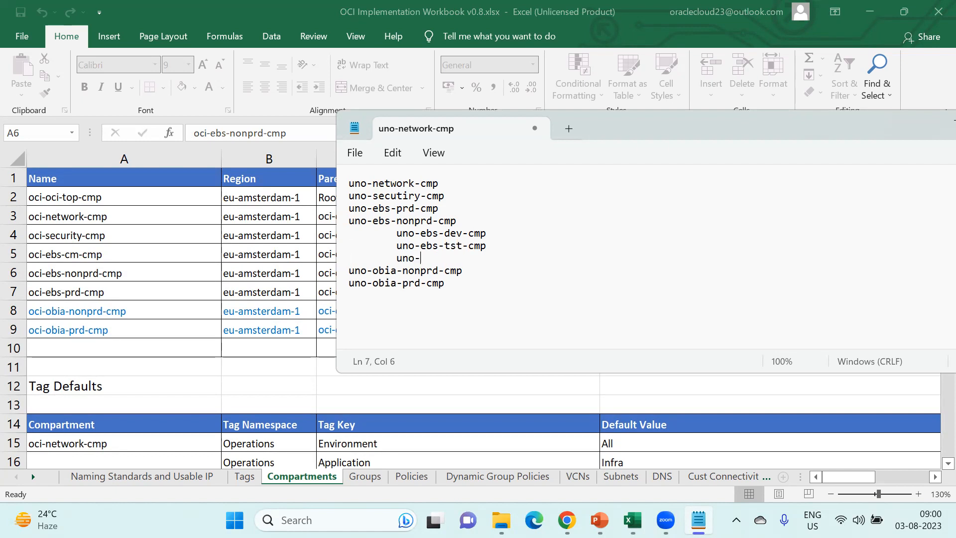
pyautogui.write('ebs-uat-cmp')
# - Nest uno-ebs-prd-db-cmp and uno-ebs-prd-app-cmp under uno-ebs-prd-cmp
pyautogui.press('Return')
pyautogui.press('Tab')
pyautogui.write('un')
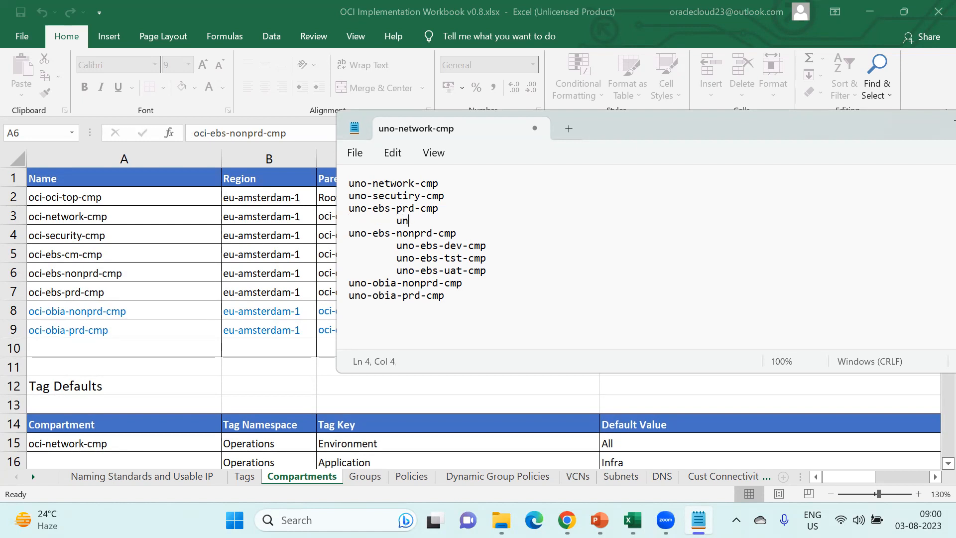
pyautogui.write('o-ebs-prd-db-cmp')
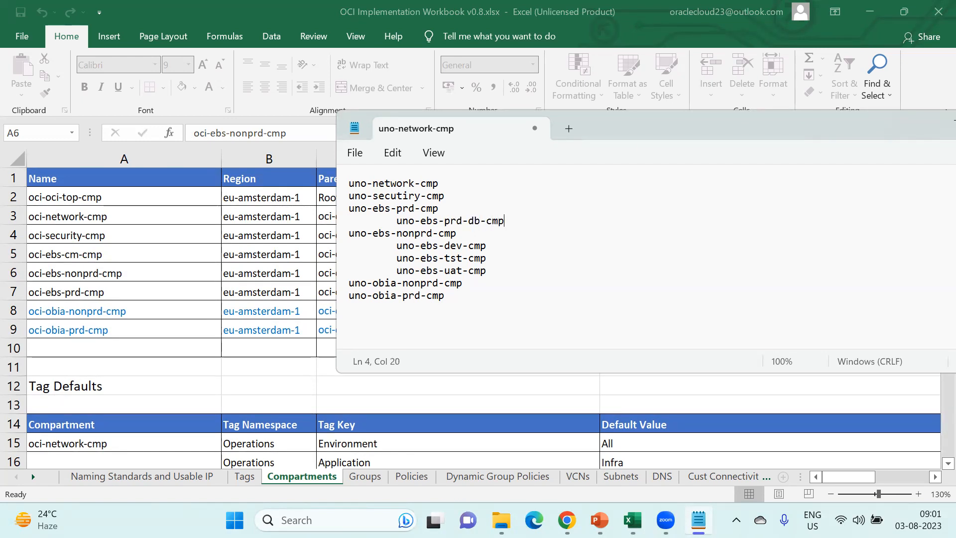
pyautogui.press('Return')
pyautogui.press('Tab')
pyautogui.write('uno-ebs')
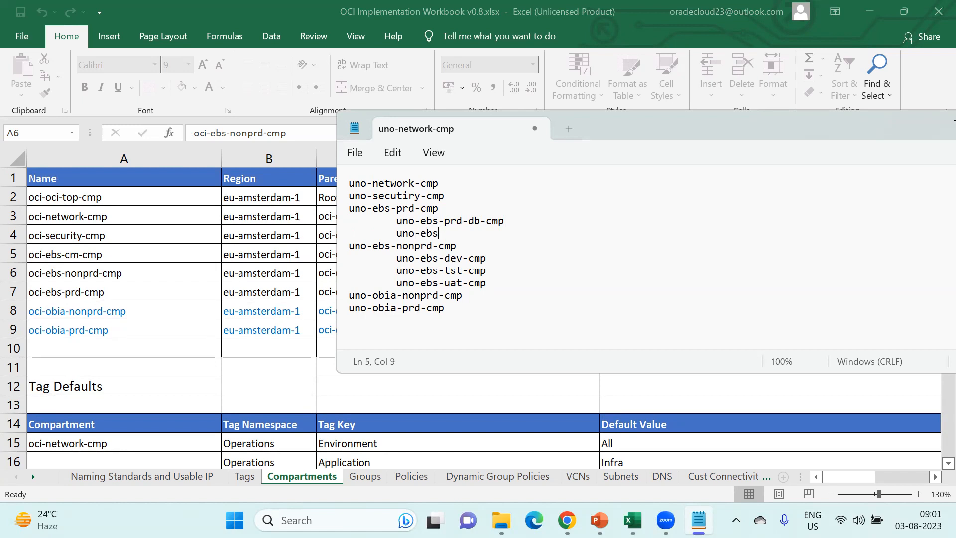
pyautogui.write('-prd-app-cmp')
# - Add an indented uno-ebs-nonprd-db-cmp line below uno-ebs-nonprd-cmp
pyautogui.click(481, 246)
pyautogui.press('Return')
pyautogui.press('Tab')
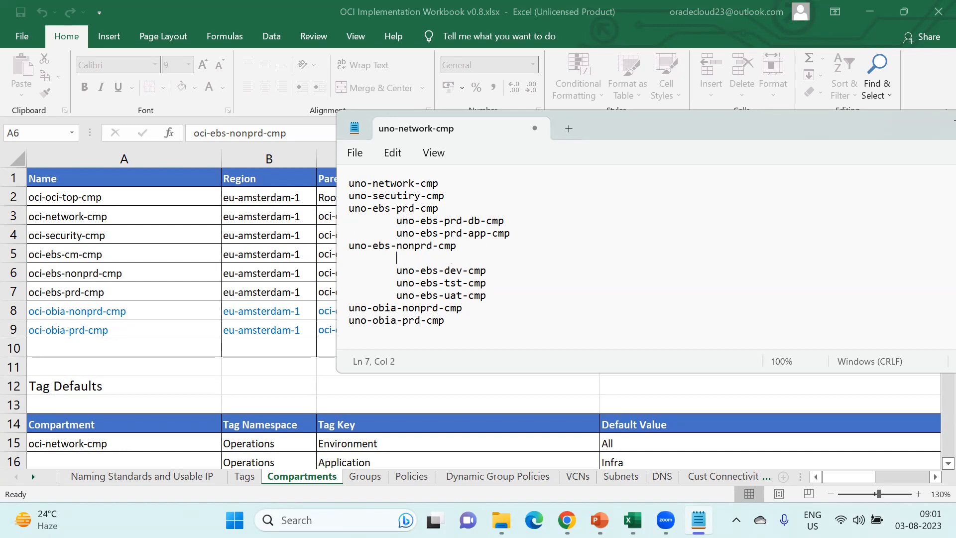
pyautogui.write('uno-ebs-r')
pyautogui.press('BackSpace')
pyautogui.write('prd-db-cmp')
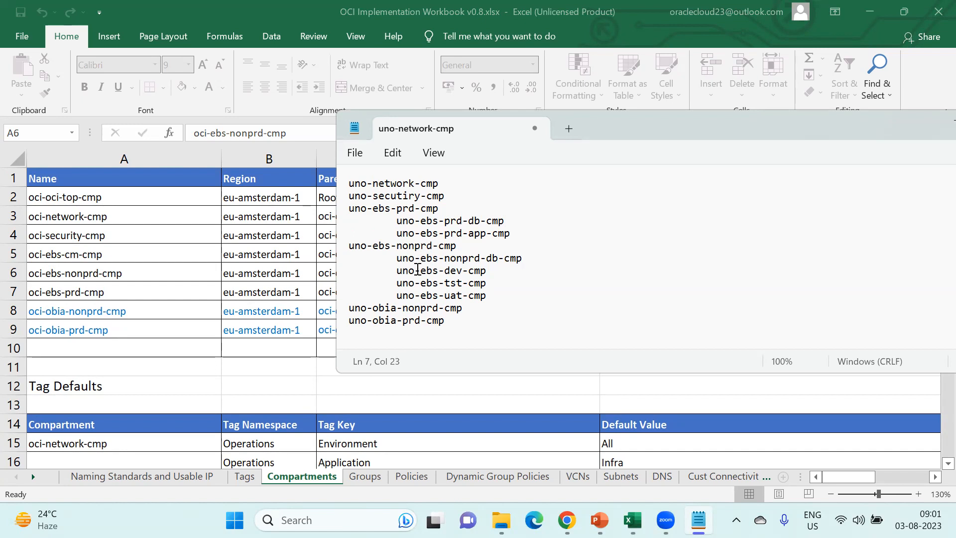
# - Insert -nonprd- into the dev, tst and uat entry names
pyautogui.moveTo(438, 258); pyautogui.dragTo(488, 258)
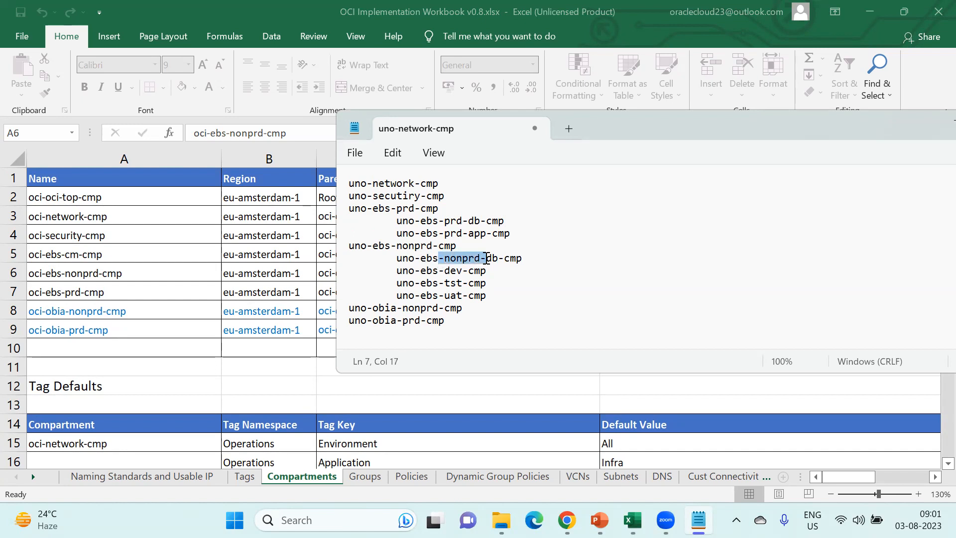
pyautogui.hotkey('ctrl', 'c')
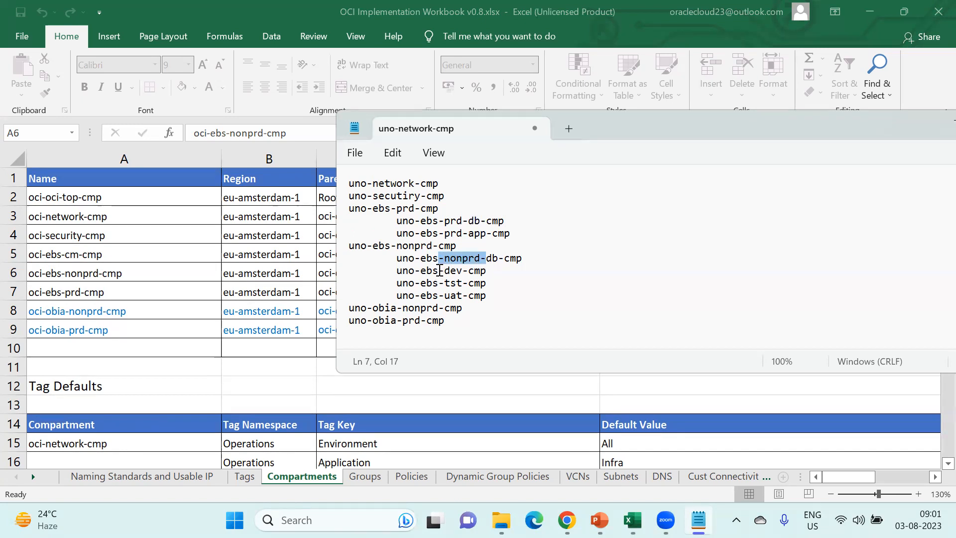
pyautogui.click(443, 270)
pyautogui.hotkey('ctrl', 'v')
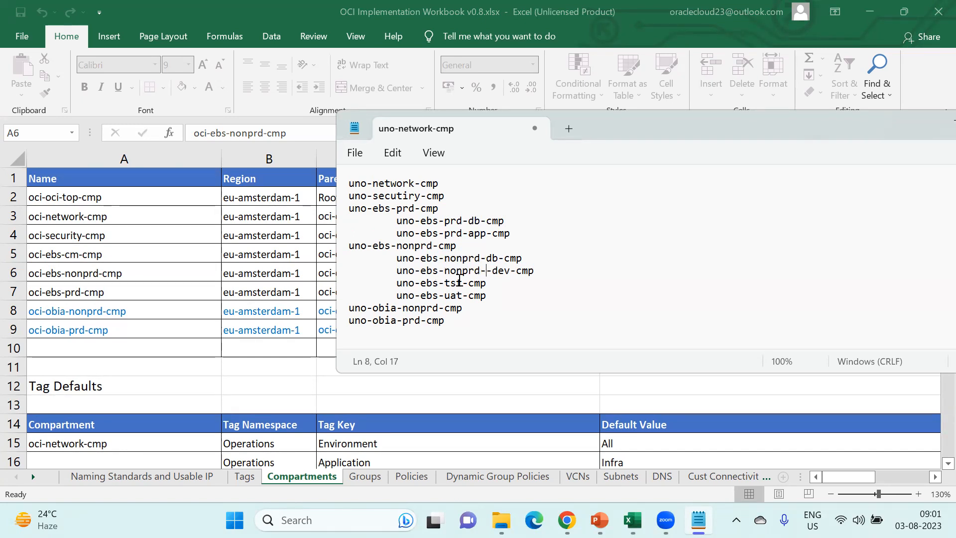
pyautogui.press('BackSpace')
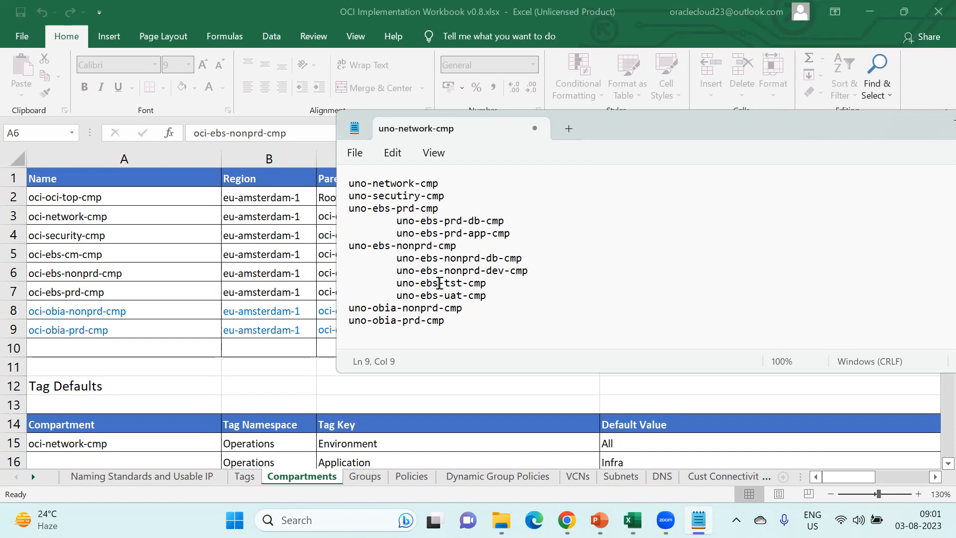
pyautogui.click(441, 283)
pyautogui.hotkey('ctrl', 'v')
pyautogui.press('BackSpace')
pyautogui.click(441, 296)
pyautogui.hotkey('ctrl', 'v')
pyautogui.press('BackSpace')
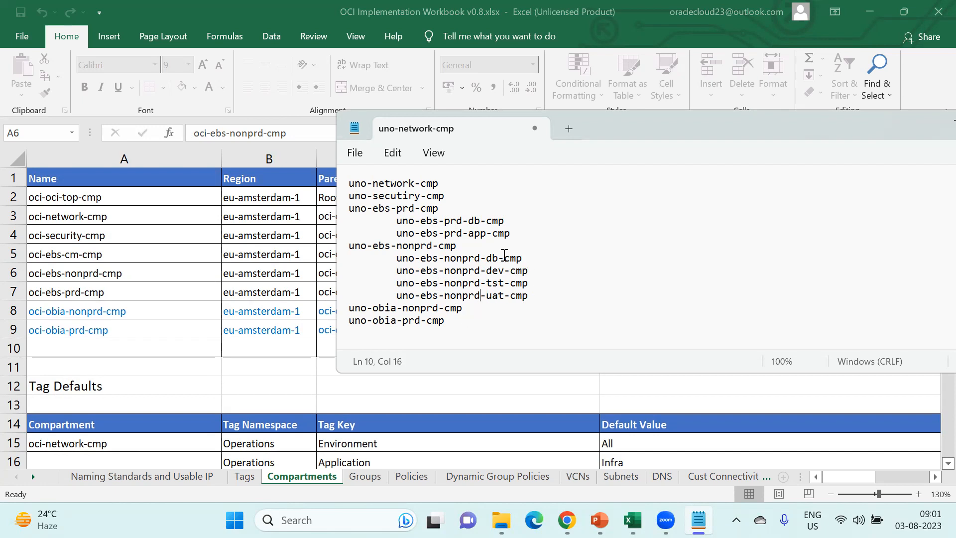
# - Indent the dev, tst and uat entries one level deeper under uno-ebs-nonprd-db-cmp
pyautogui.click(398, 270)
pyautogui.press('Tab')
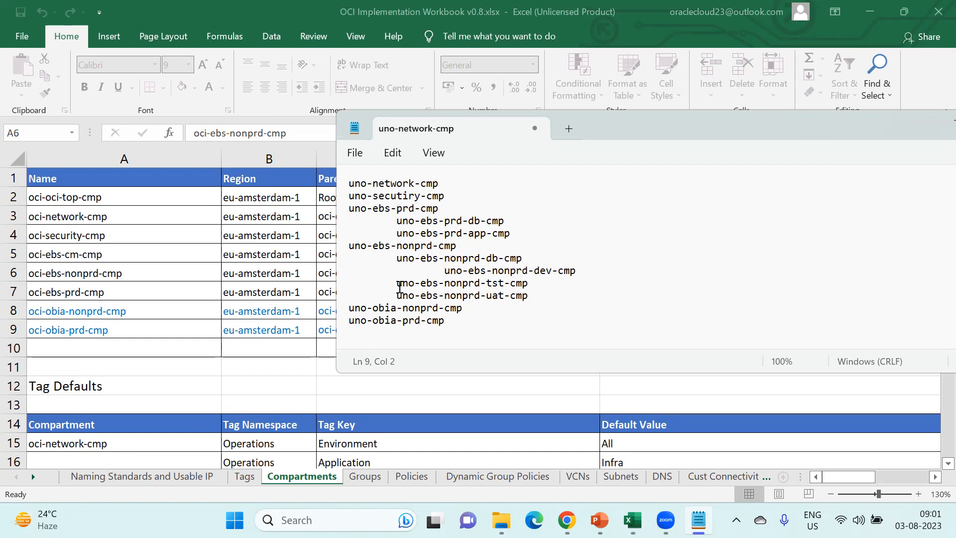
pyautogui.press('Tab')
pyautogui.click(397, 293)
pyautogui.press('Tab')
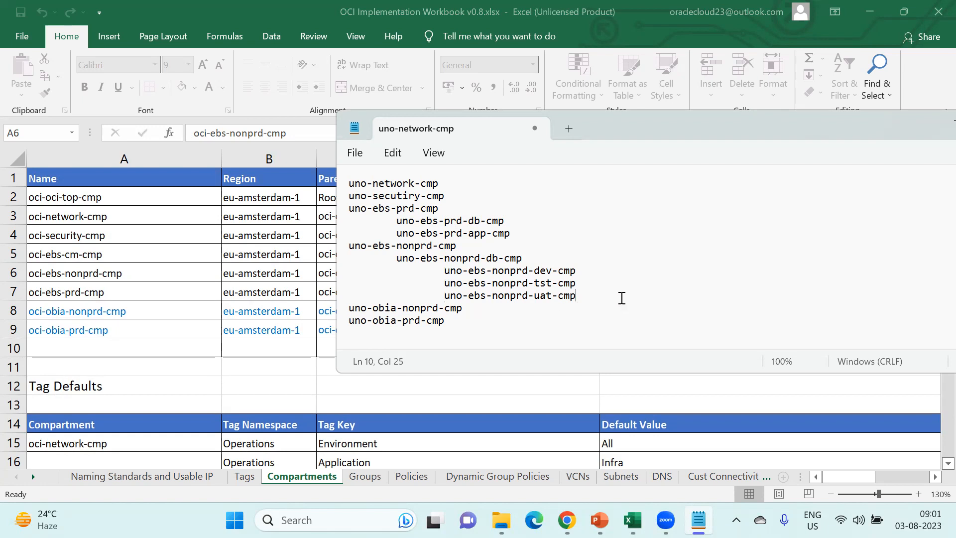
pyautogui.press('Return')
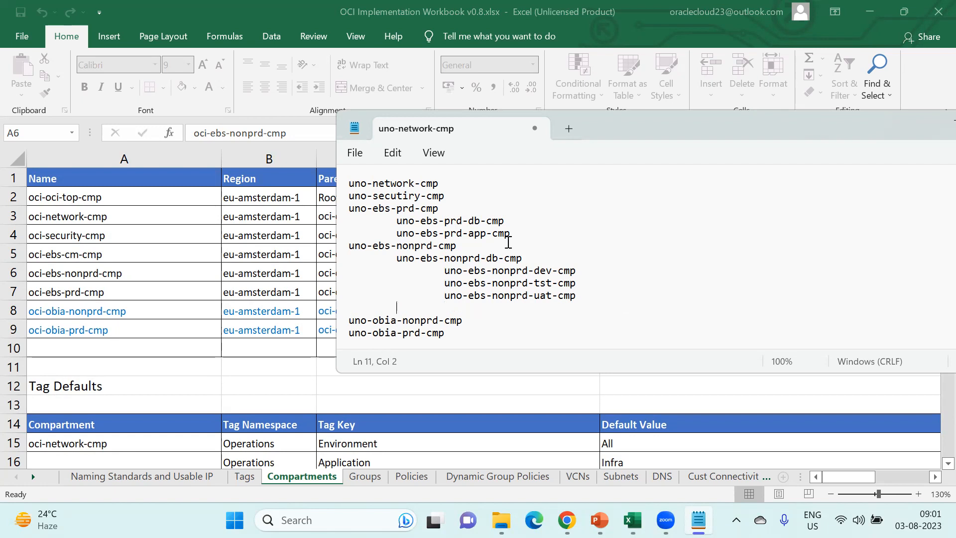
# - Duplicate the nonprd db entry as uno-ebs-nonprd-app-cmp
pyautogui.moveTo(398, 258); pyautogui.dragTo(523, 258)
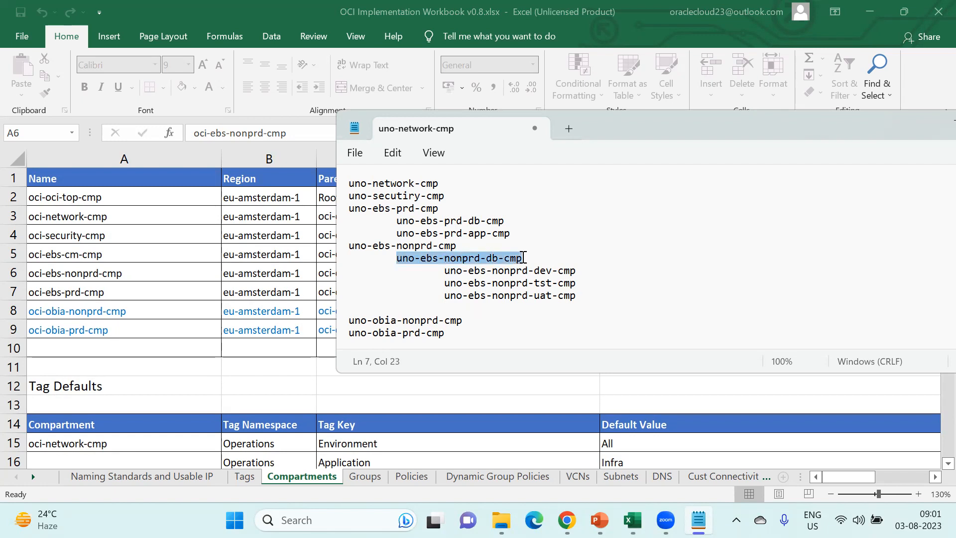
pyautogui.click(463, 309)
pyautogui.hotkey('ctrl', 'v')
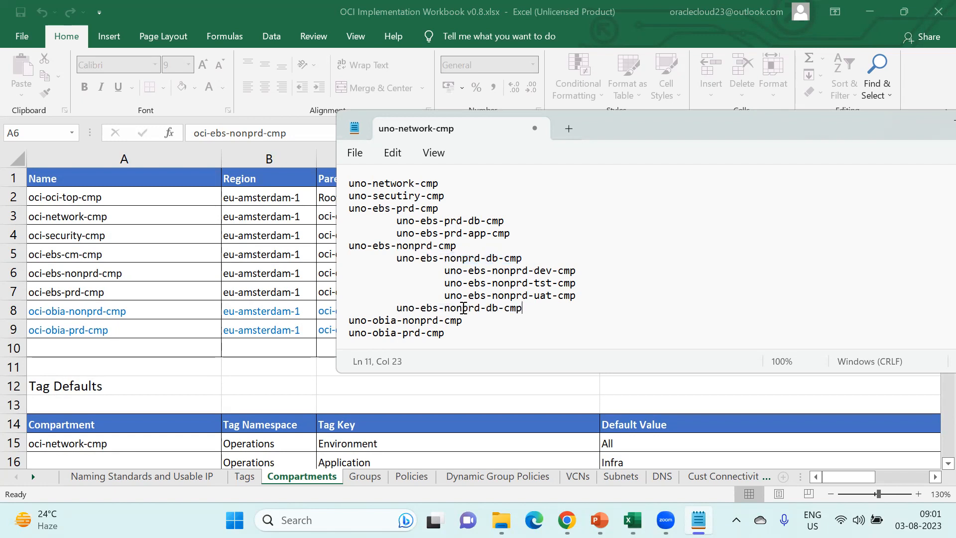
pyautogui.moveTo(486, 310); pyautogui.dragTo(499, 310)
pyautogui.write('app')
# - Append db to make devdb, tstdb and uatdb names, then return to Excel
pyautogui.click(550, 272)
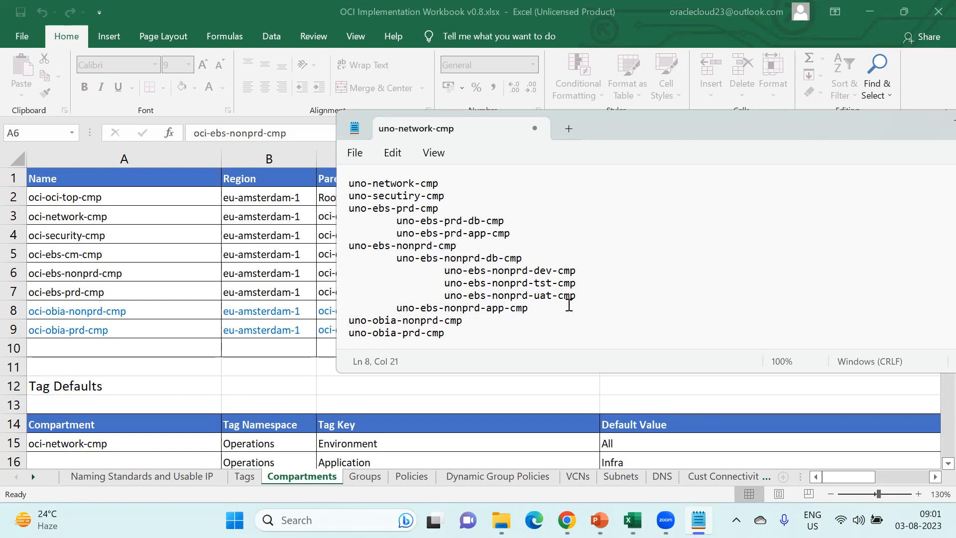
pyautogui.write('d-uat')
pyautogui.write('d')
pyautogui.press('Down')
pyautogui.press('Left')
pyautogui.write('d')
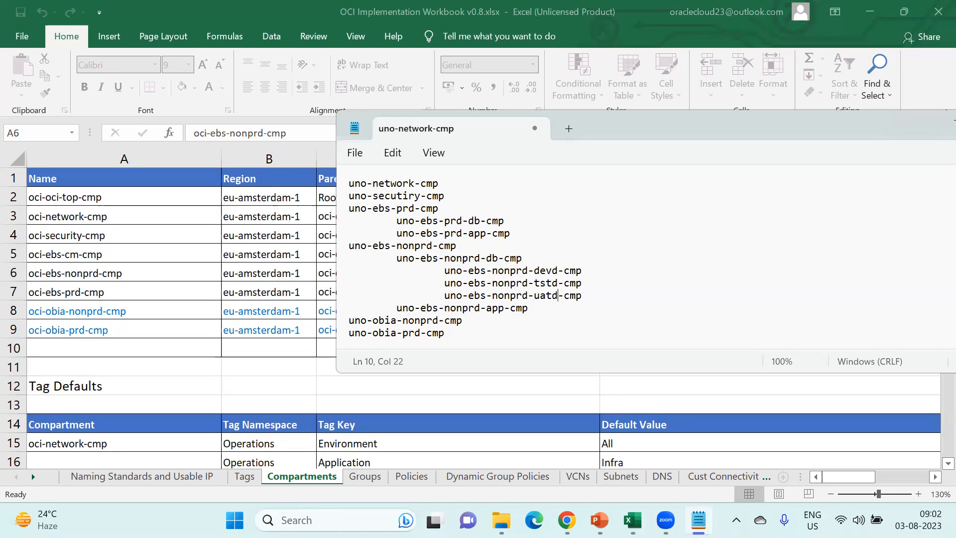
pyautogui.write('b')
pyautogui.press('Up')
pyautogui.write('b')
pyautogui.press('Up')
pyautogui.press('Left')
pyautogui.press('Left')
pyautogui.write('b')
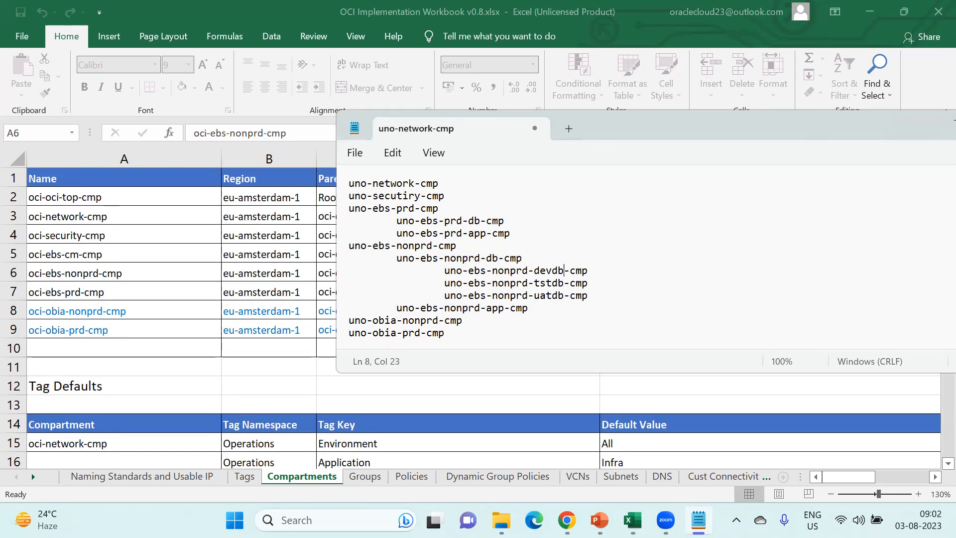
pyautogui.click(654, 302)
pyautogui.click(181, 479)
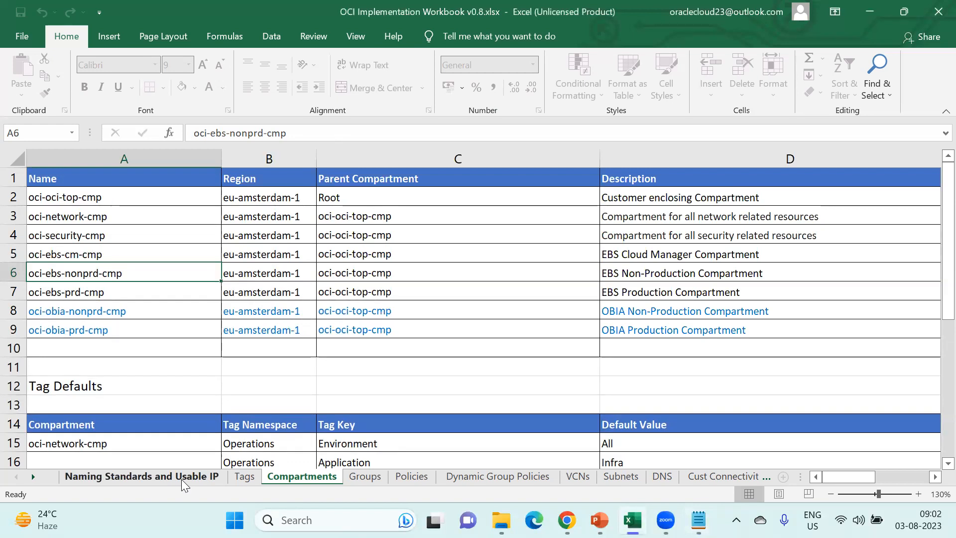
# - Review the VCN gateway naming examples prd-sgw, prd-igw and prd-ngw on the Naming Standards sheet
pyautogui.click(181, 479)
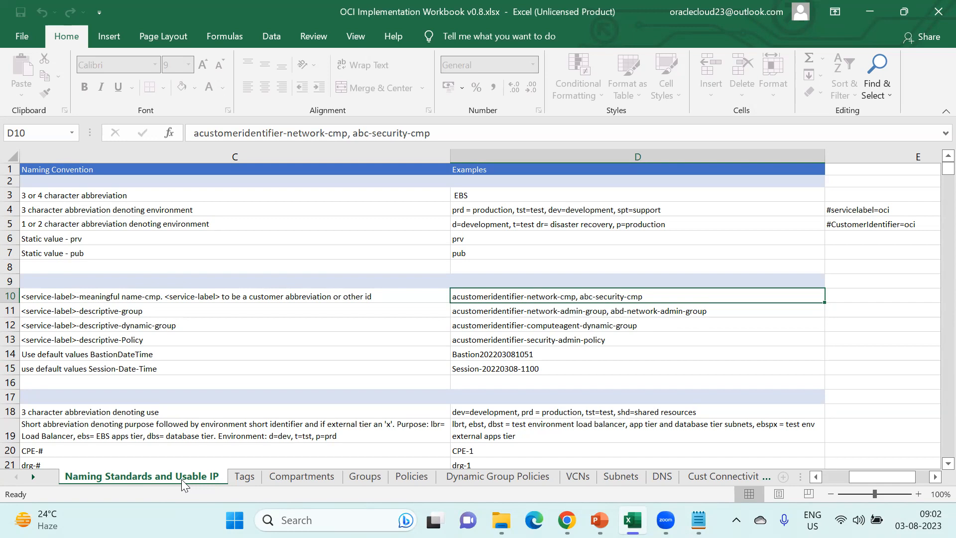
pyautogui.scroll(-2, 196, 405)
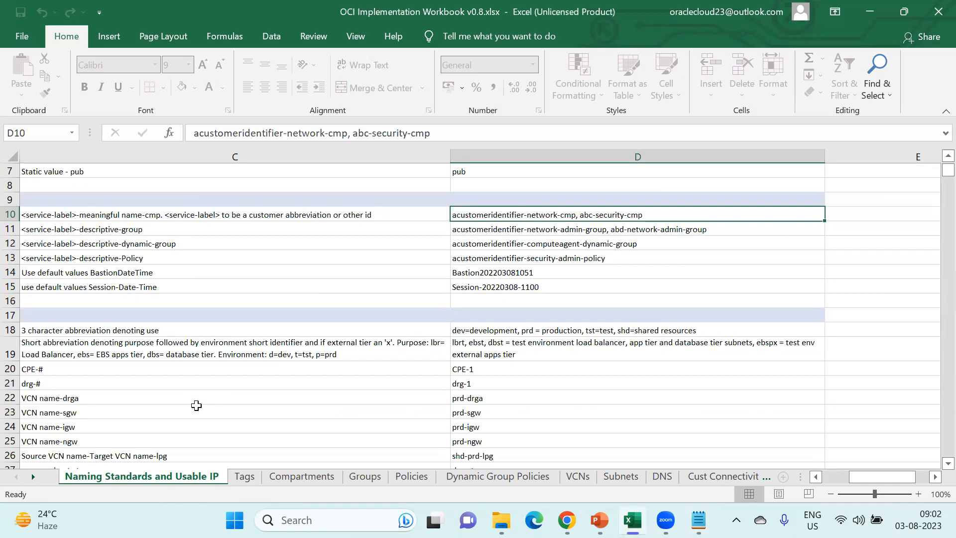
pyautogui.scroll(-1, 362, 416)
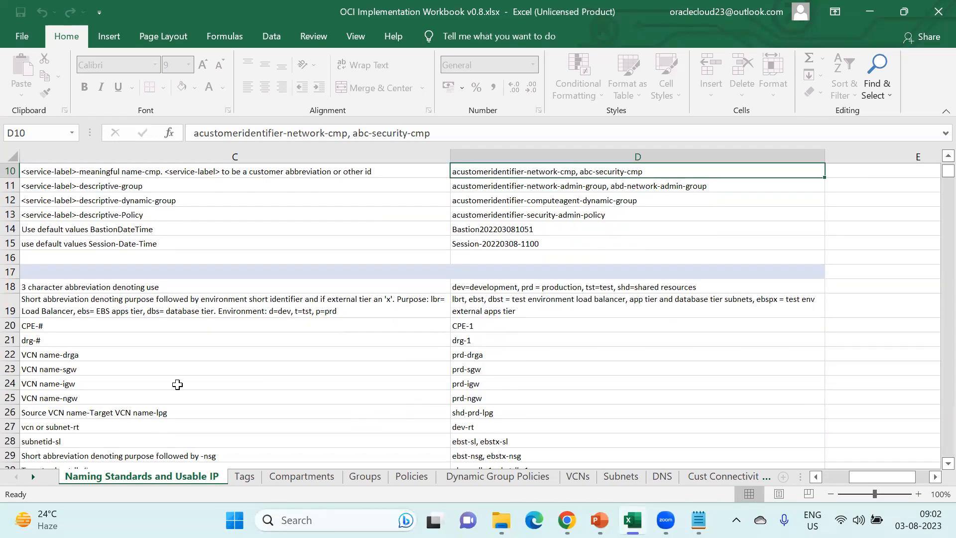
pyautogui.click(119, 356)
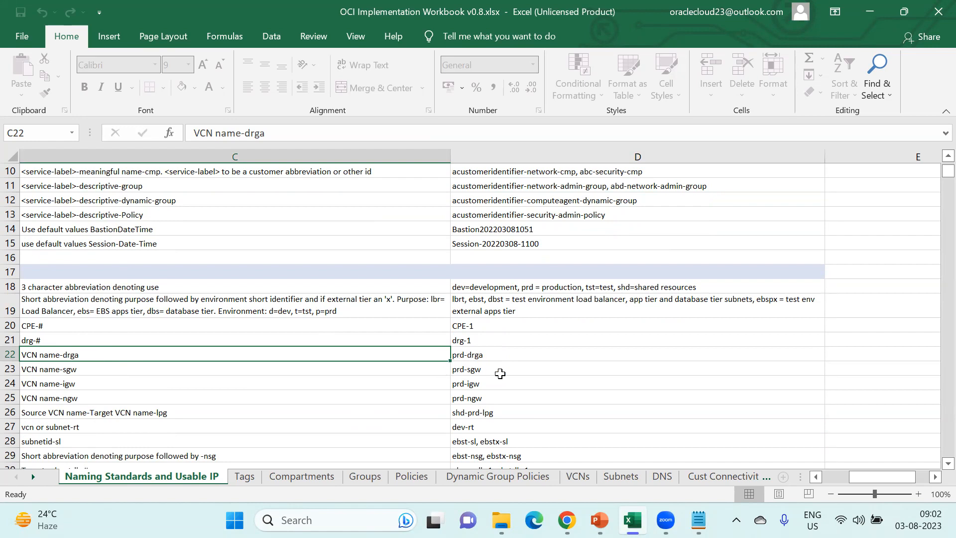
pyautogui.click(499, 371)
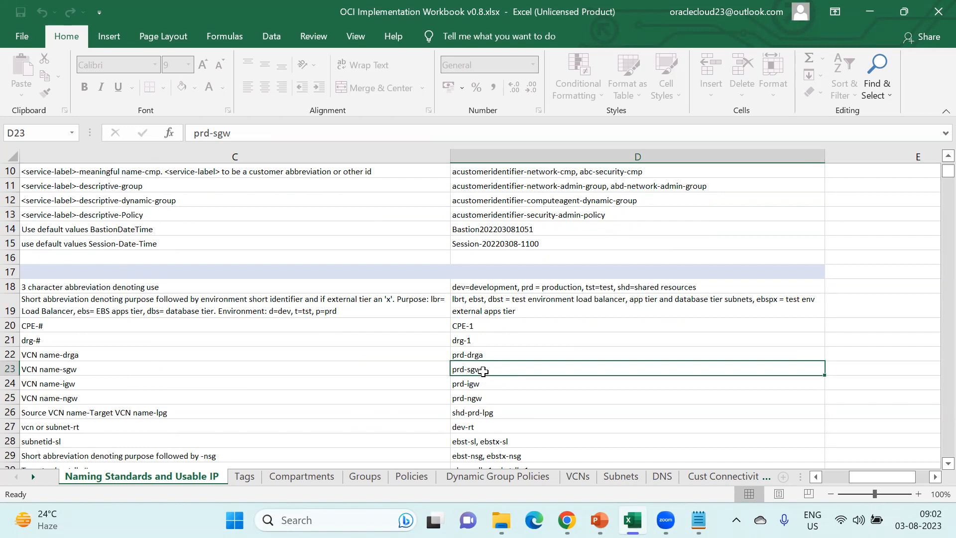
pyautogui.click(486, 383)
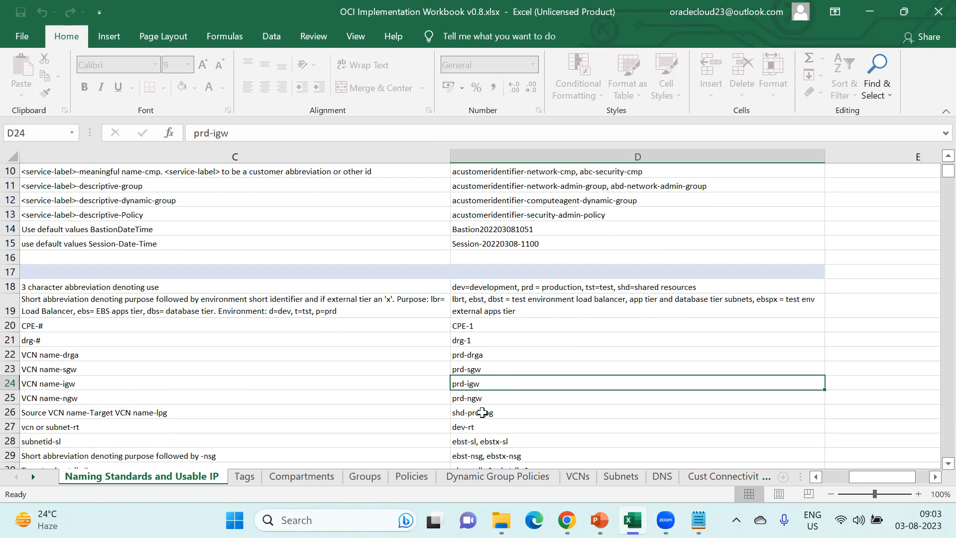
pyautogui.click(490, 400)
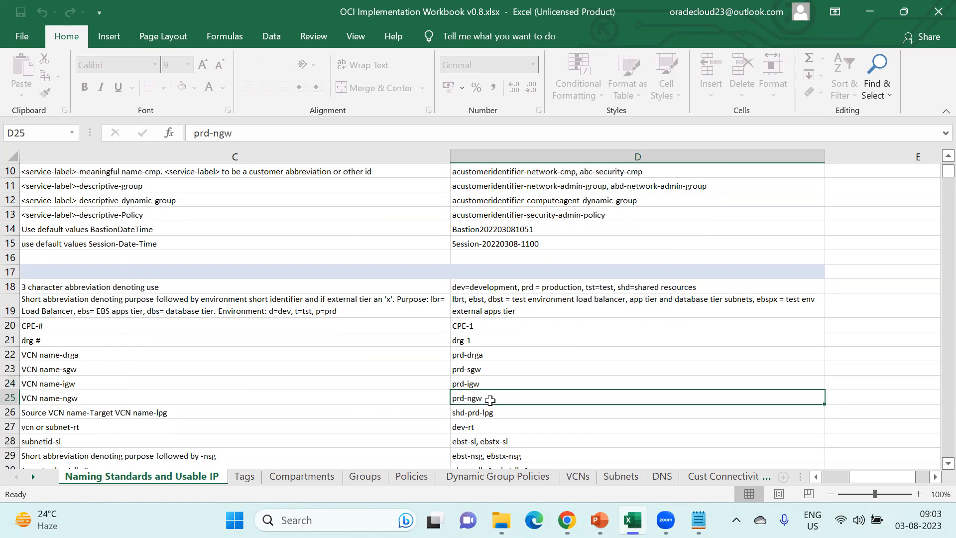
# - Step through the Storage, File Storage and database naming examples
pyautogui.press('Down')
pyautogui.press('Down')
pyautogui.press('Down')
pyautogui.press('Down')
pyautogui.press('Down')
pyautogui.press('Down')
pyautogui.press('Down')
pyautogui.press('Down')
pyautogui.press('Down')
pyautogui.press('Down')
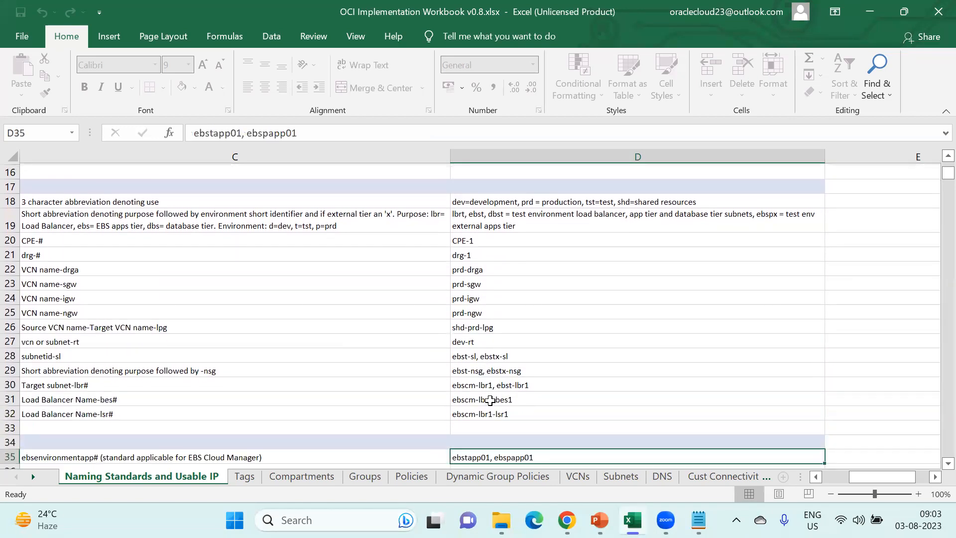
pyautogui.press('Down')
pyautogui.press('Down')
pyautogui.press('Left')
pyautogui.press('Left')
pyautogui.press('Left')
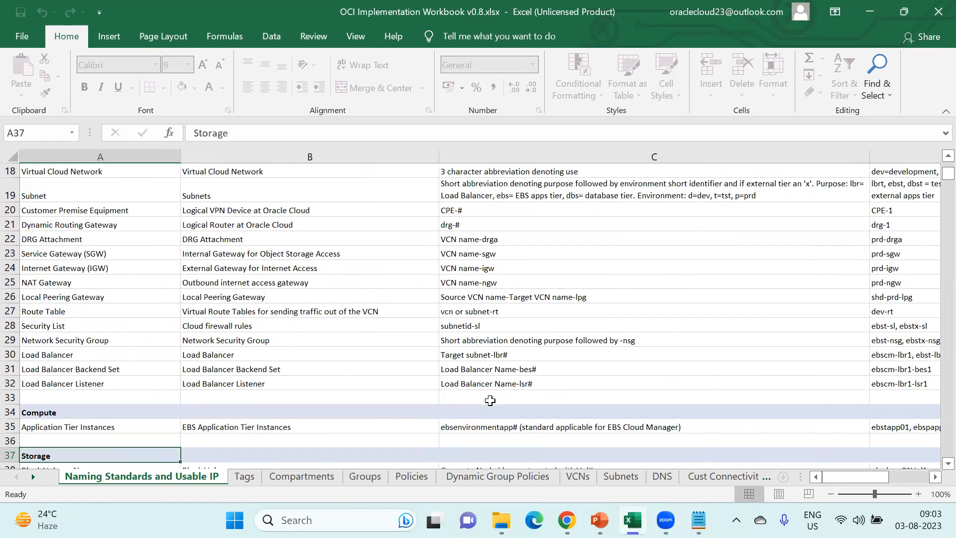
pyautogui.press('Right')
pyautogui.press('Right')
pyautogui.press('Right')
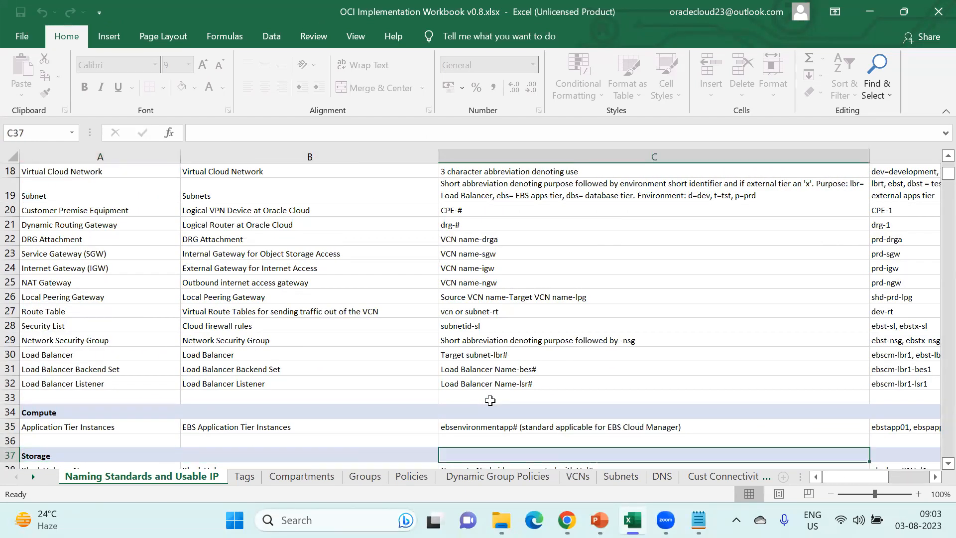
pyautogui.press('Down')
pyautogui.press('Down')
pyautogui.press('Down')
pyautogui.press('Down')
pyautogui.press('Down')
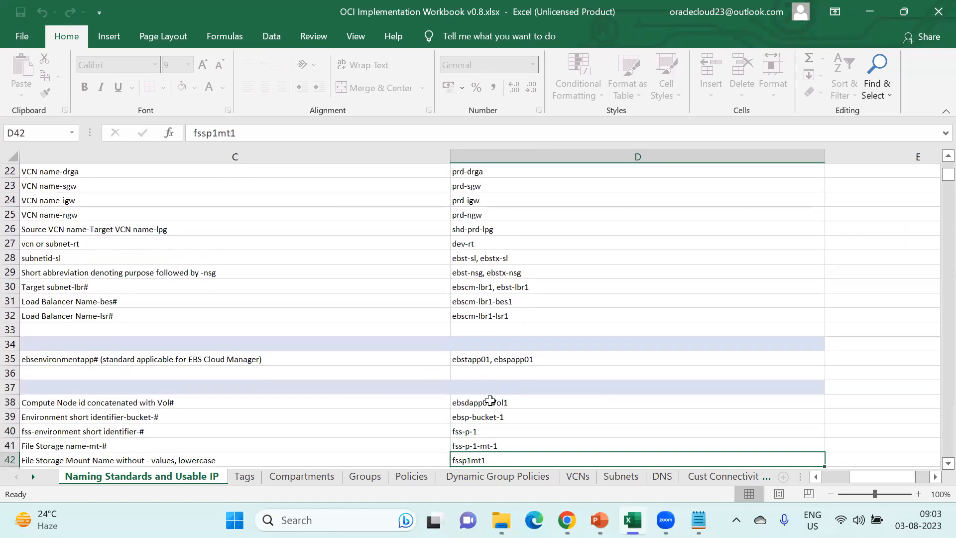
pyautogui.press('Down')
pyautogui.press('Down')
pyautogui.press('Down')
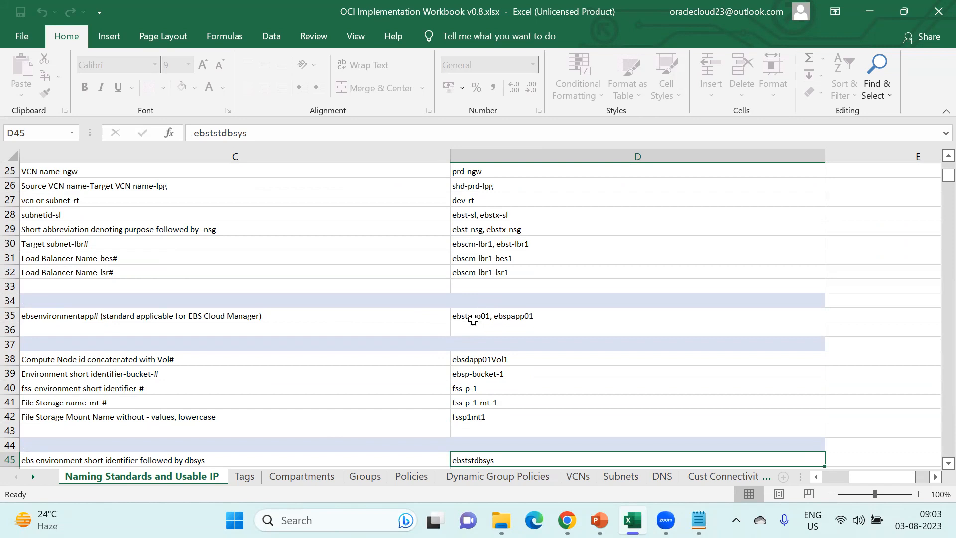
pyautogui.press('Down')
pyautogui.press('Down')
pyautogui.press('Down')
pyautogui.press('Down')
pyautogui.press('Down')
pyautogui.press('Down')
pyautogui.press('Down')
pyautogui.press('Left')
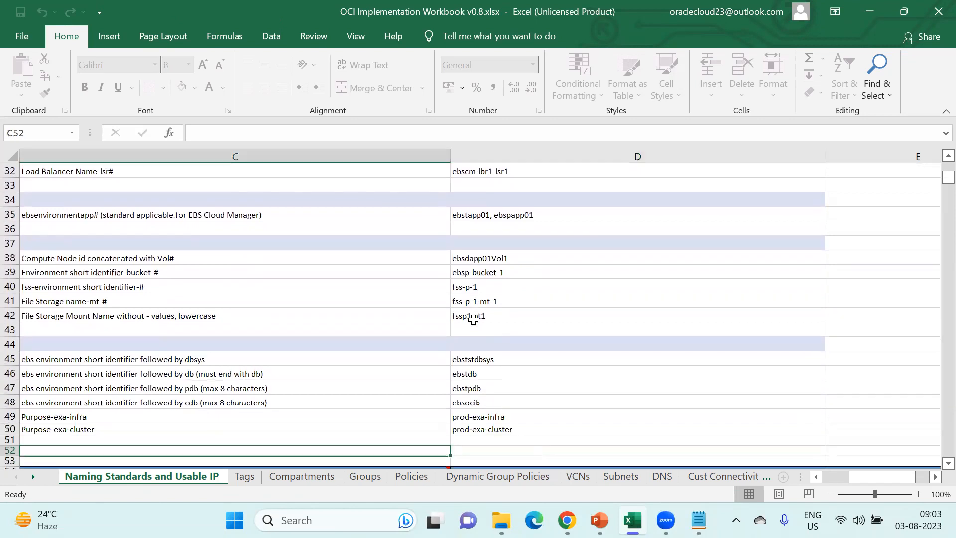
# - Look across the Subnet Usable IP table and cdb example, then open the Compartments sheet
pyautogui.press('Left')
pyautogui.press('Left')
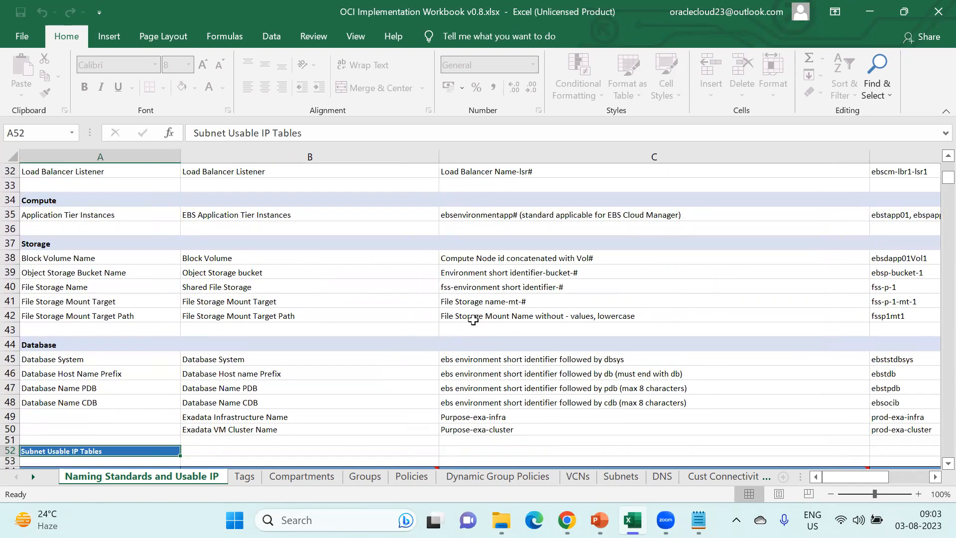
pyautogui.press('Down')
pyautogui.press('Down')
pyautogui.press('Down')
pyautogui.press('Down')
pyautogui.press('Down')
pyautogui.press('Down')
pyautogui.press('Down')
pyautogui.press('Down')
pyautogui.press('Down')
pyautogui.press('Up')
pyautogui.press('Up')
pyautogui.press('Up')
pyautogui.press('Up')
pyautogui.press('Up')
pyautogui.press('Up')
pyautogui.press('Up')
pyautogui.press('Up')
pyautogui.press('Up')
pyautogui.press('Right')
pyautogui.press('Right')
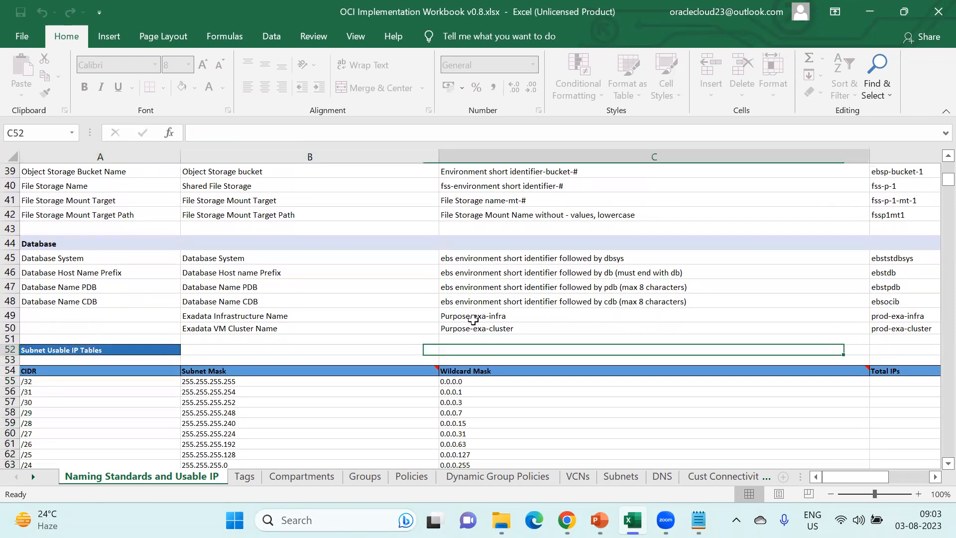
pyautogui.press('Right')
pyautogui.press('Right')
pyautogui.press('Right')
pyautogui.press('Left')
pyautogui.press('Left')
pyautogui.press('Left')
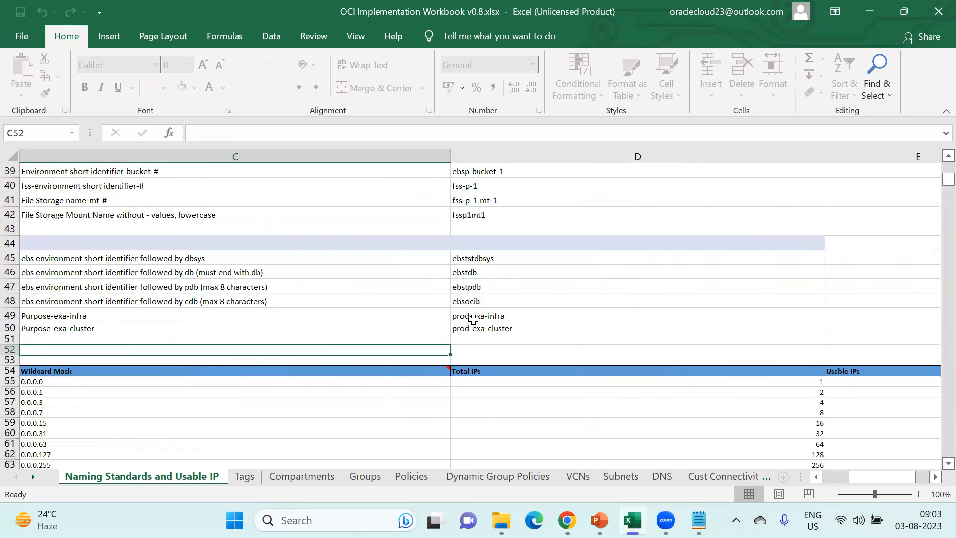
pyautogui.press('Right')
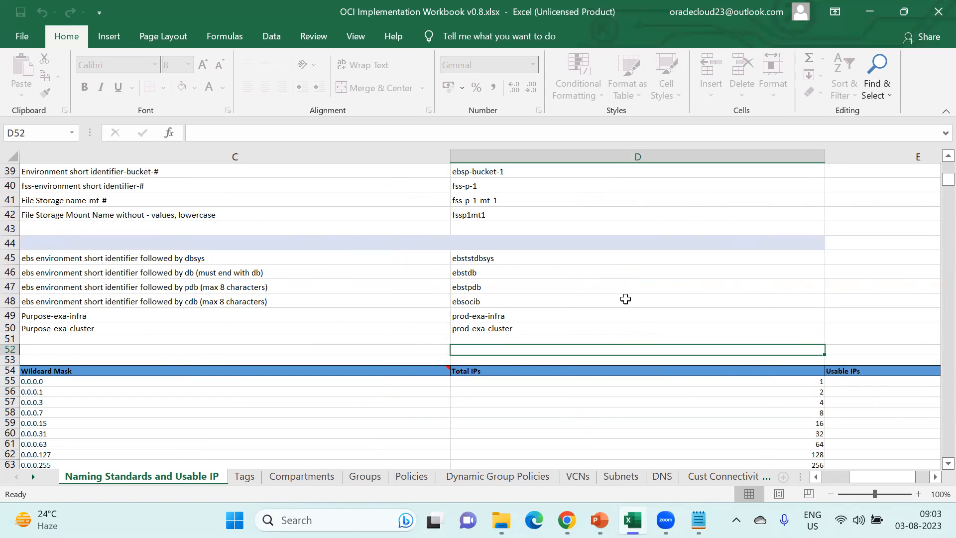
pyautogui.press('Up')
pyautogui.press('Up')
pyautogui.press('Up')
pyautogui.press('Up')
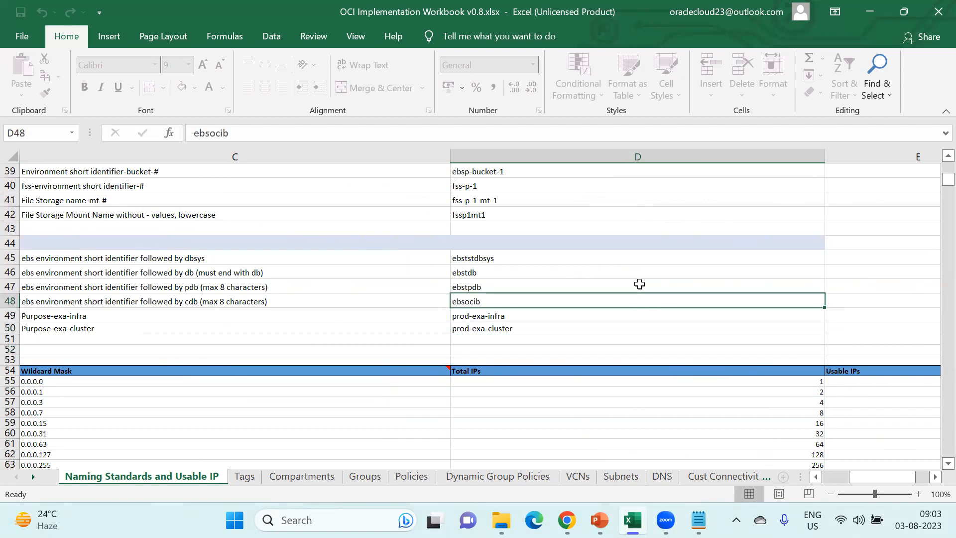
pyautogui.click(293, 477)
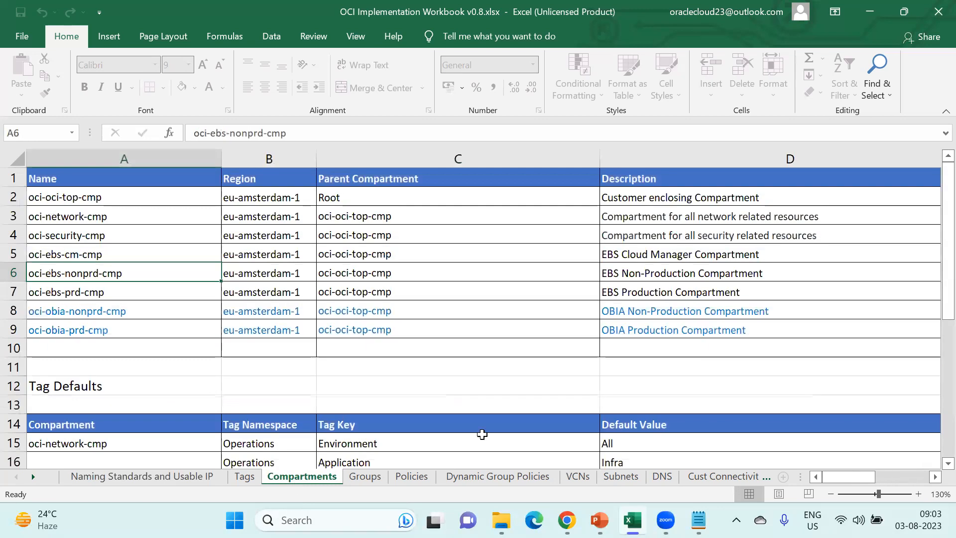
# - Bring back the Notepad hierarchy and select uno-network-cmp on its first line
pyautogui.moveTo(599, 520)
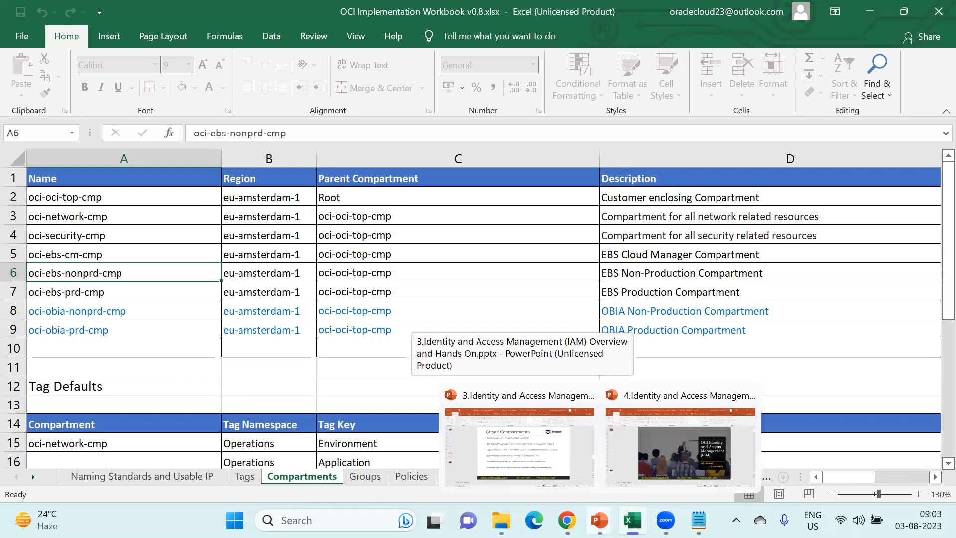
pyautogui.moveTo(699, 520)
pyautogui.click(697, 456)
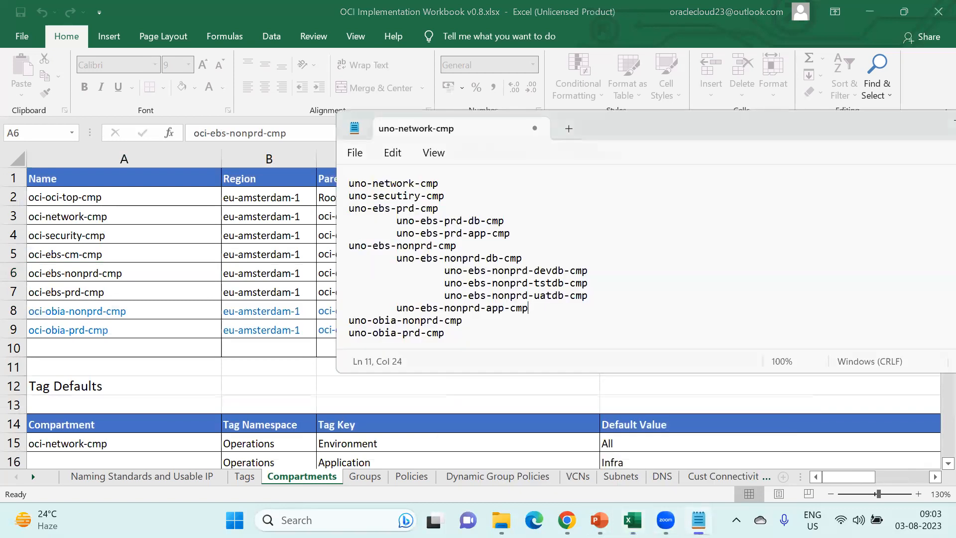
pyautogui.moveTo(548, 342); pyautogui.dragTo(333, 187)
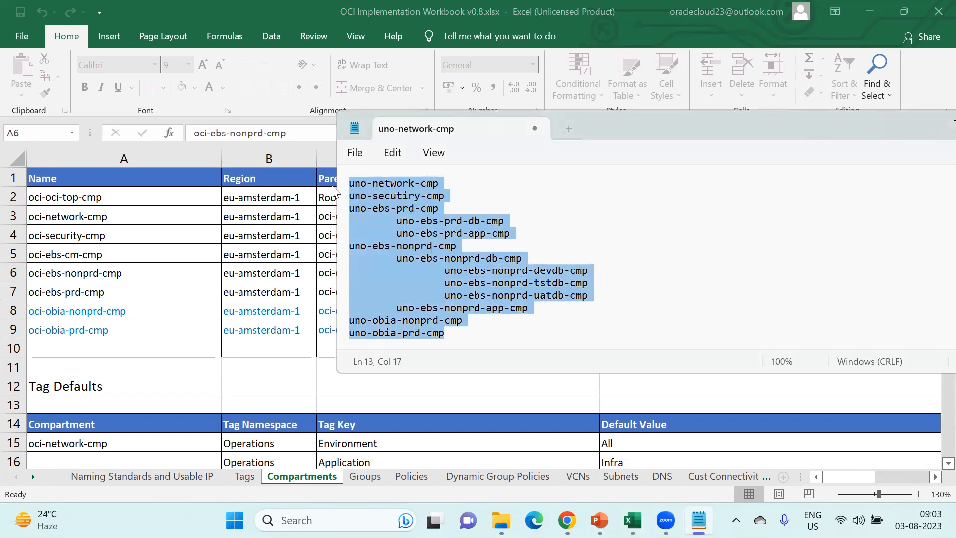
pyautogui.click(465, 183)
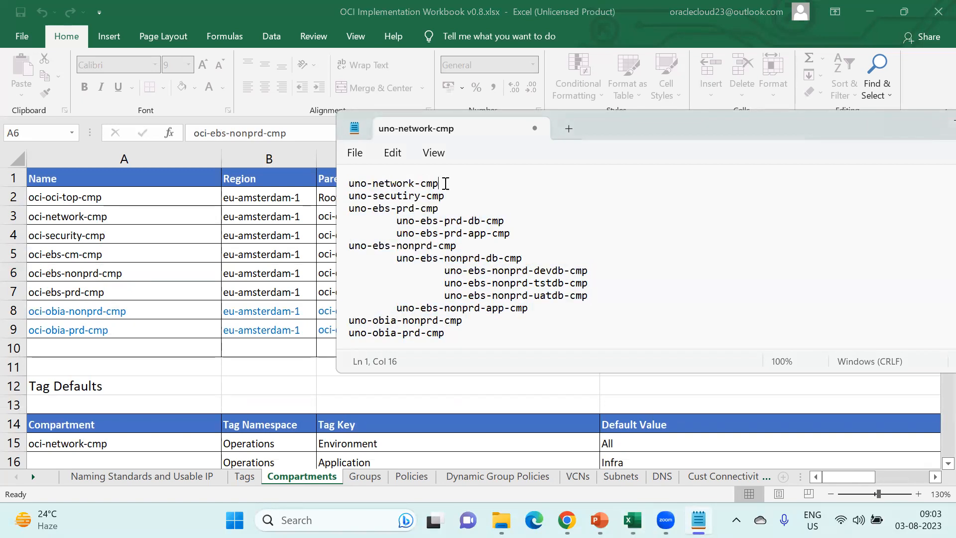
pyautogui.moveTo(440, 184); pyautogui.dragTo(350, 185)
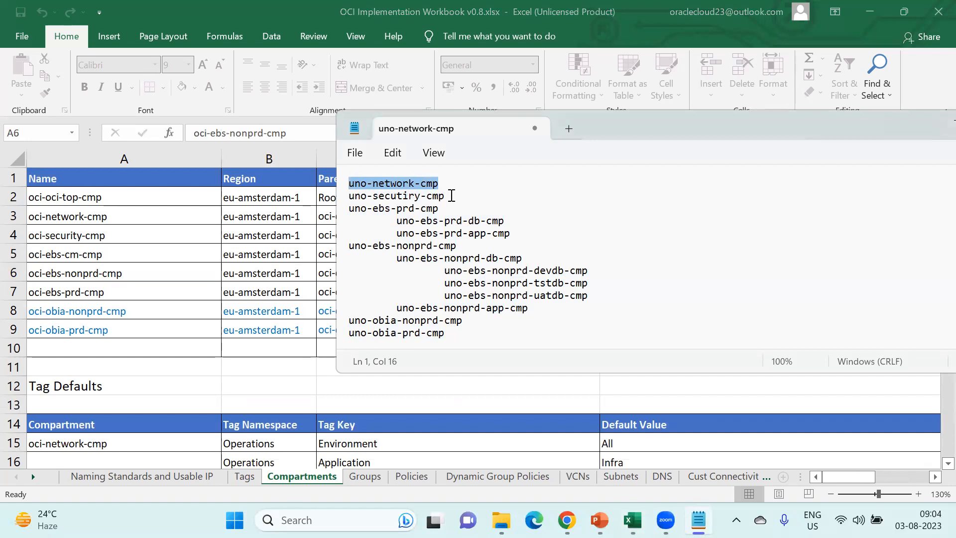
pyautogui.moveTo(565, 517)
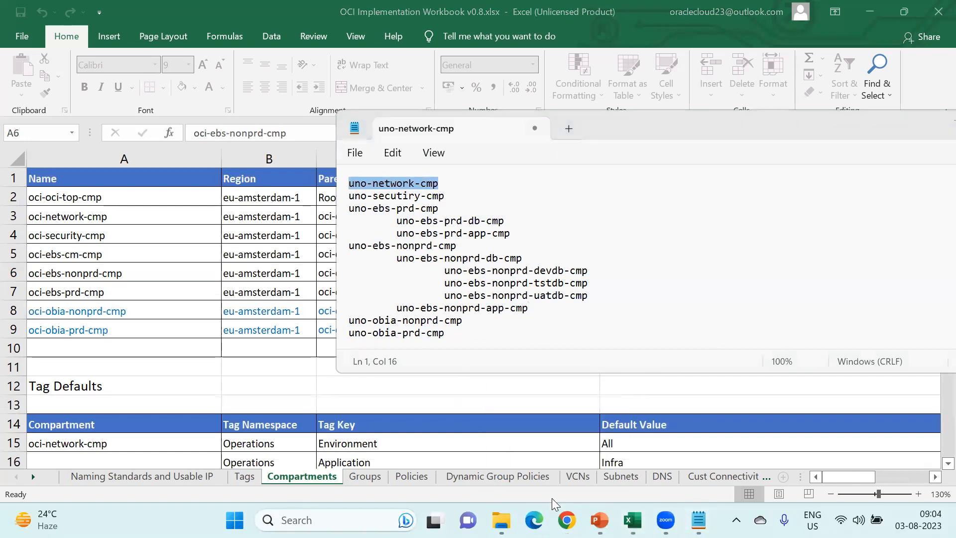
# - Open the Oracle Cloud console bookmark, then view the Create Compartments slide in PowerPoint
pyautogui.click(566, 520)
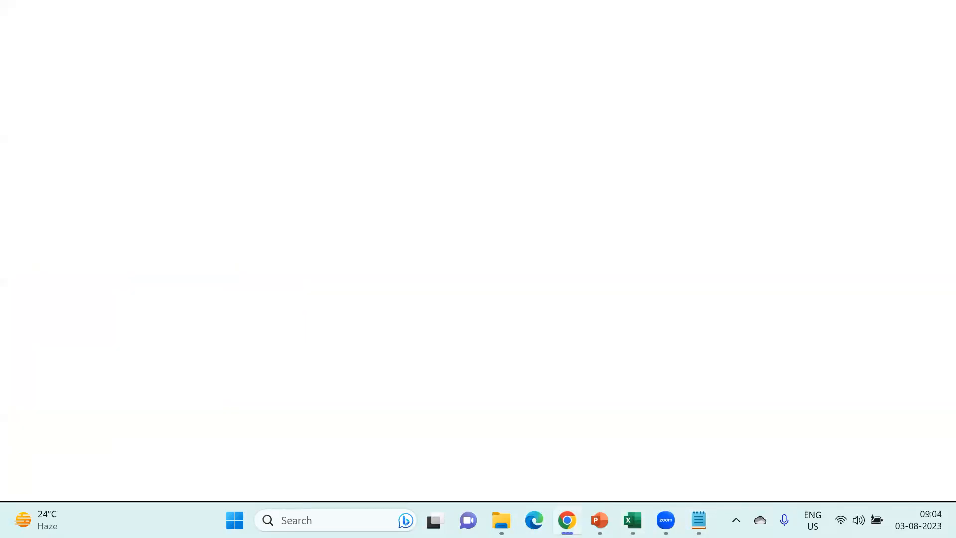
pyautogui.click(90, 71)
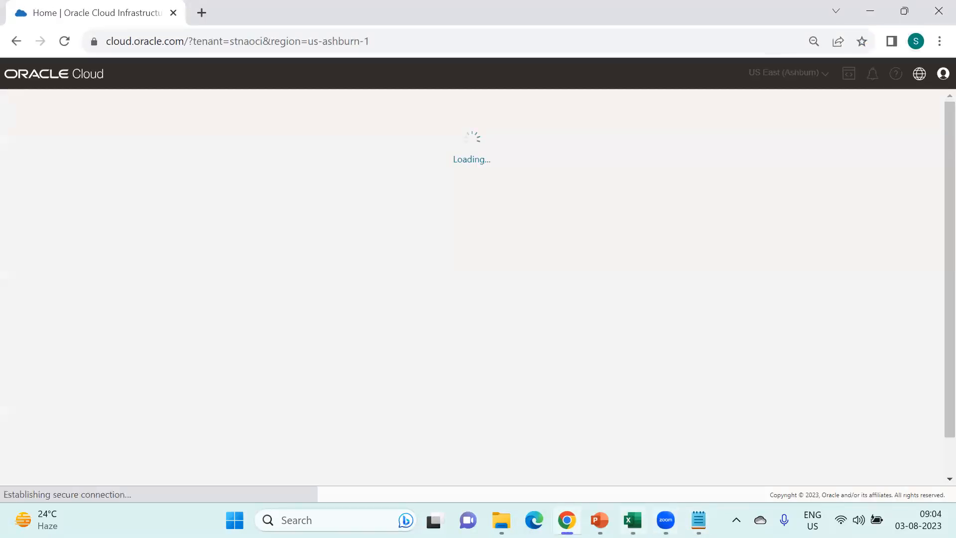
pyautogui.moveTo(600, 520)
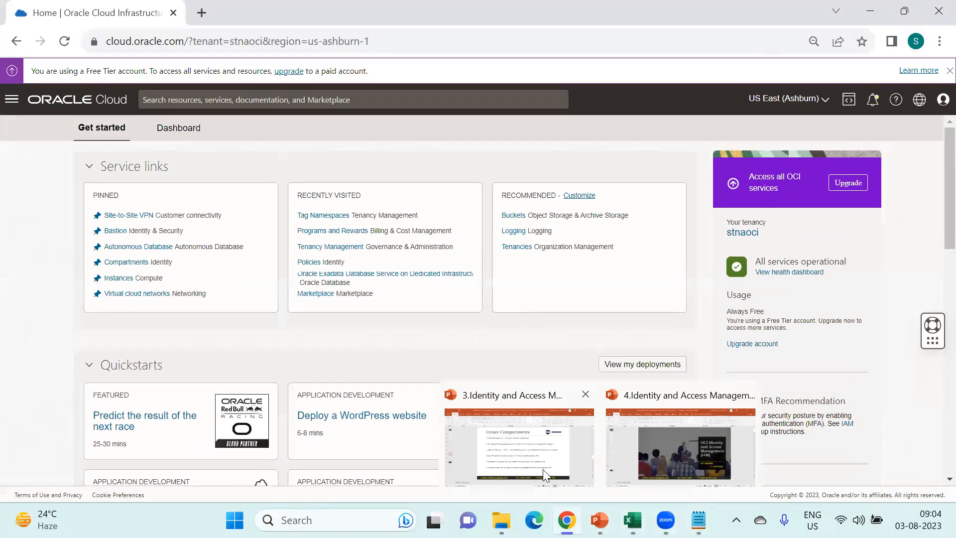
pyautogui.click(543, 469)
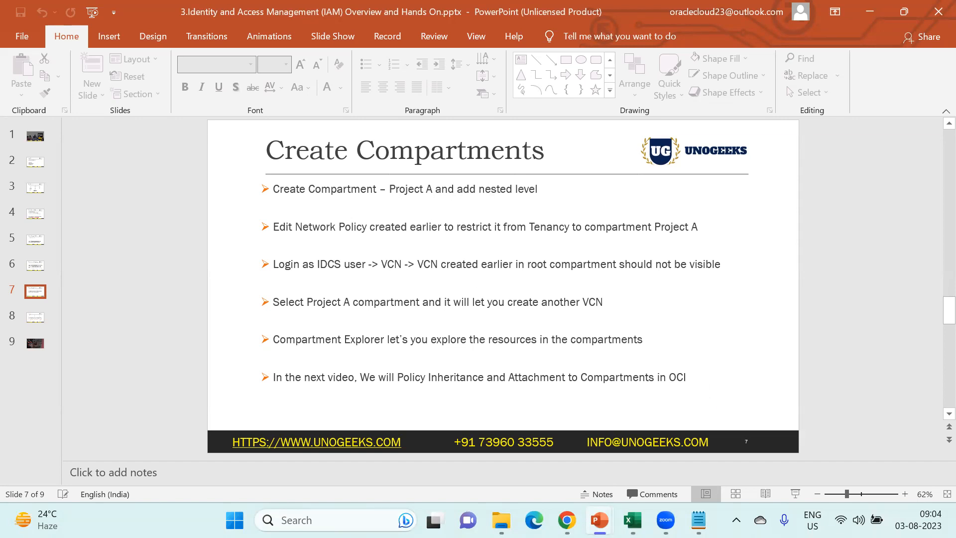
# - Glance at the Notepad name list, minimize it, and return to the Oracle Cloud console
pyautogui.moveTo(699, 520)
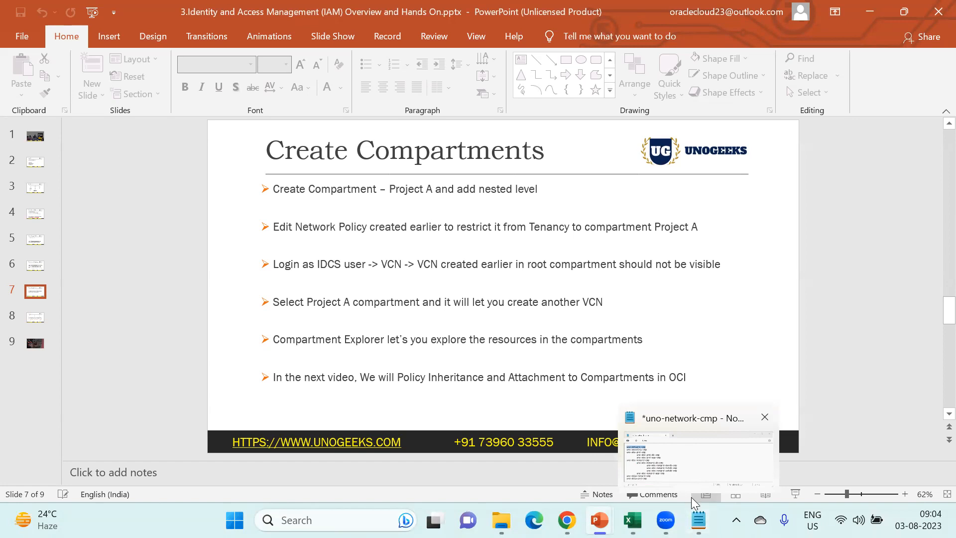
pyautogui.click(676, 455)
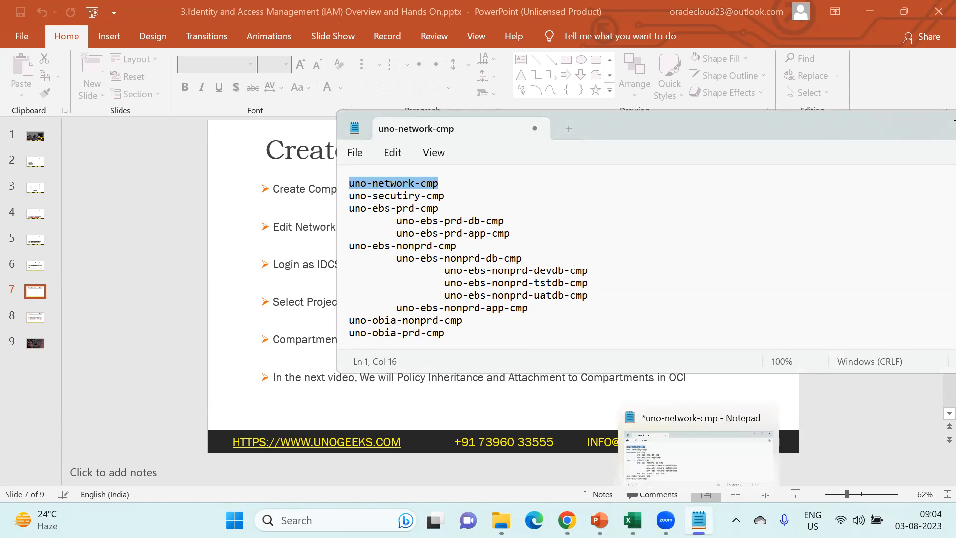
pyautogui.click(699, 520)
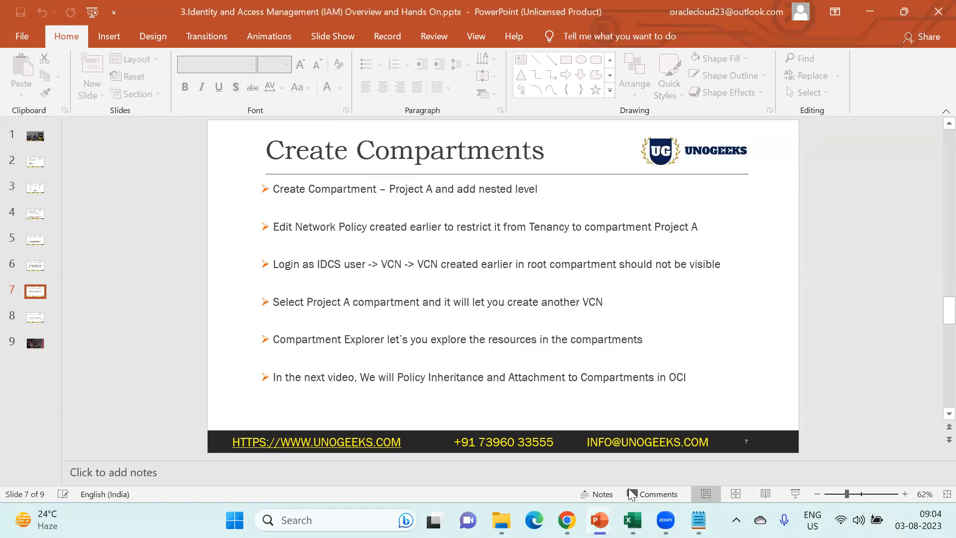
pyautogui.moveTo(566, 520)
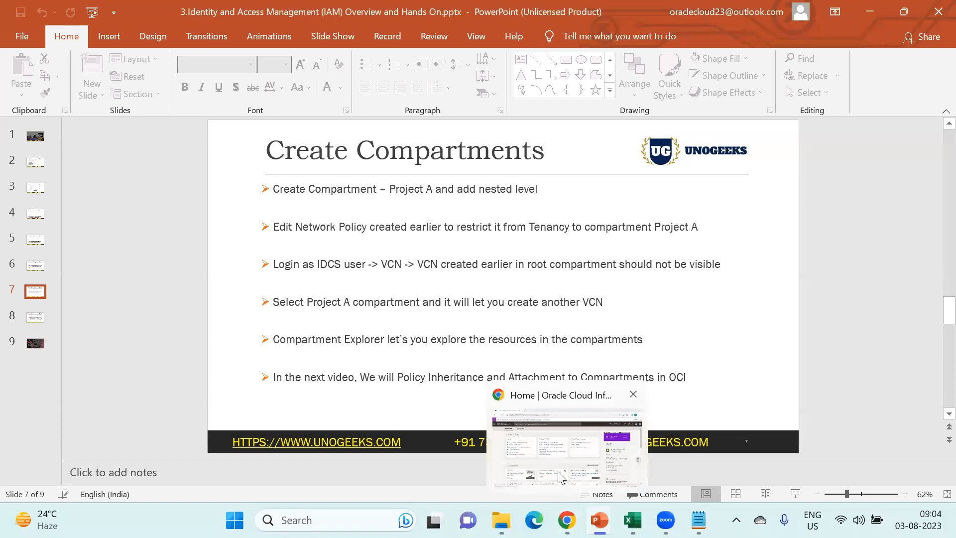
pyautogui.click(561, 477)
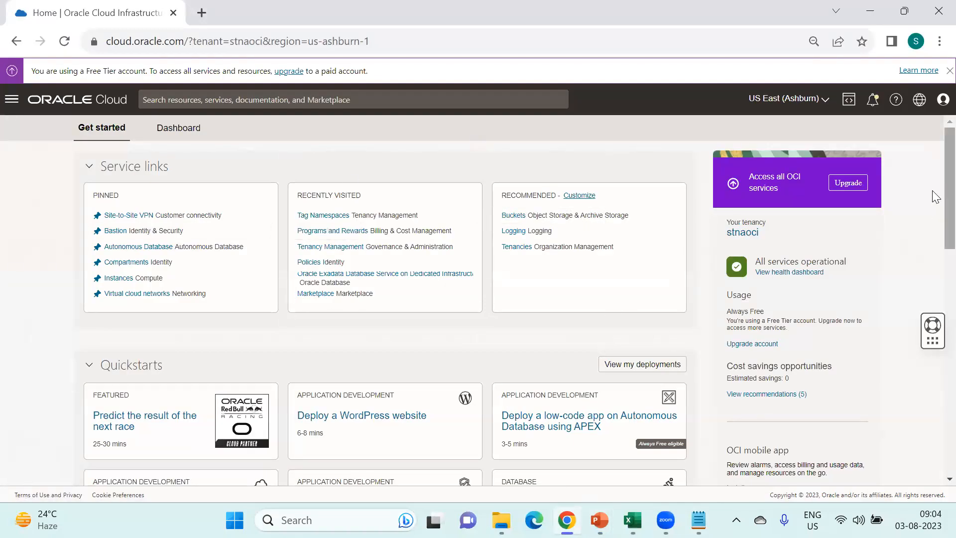
# - Go to Identity & Security > Compartments to see stnaoci, Cloud-HUB and ManagedCompartmentForPaaS, then check the profile
pyautogui.click(12, 100)
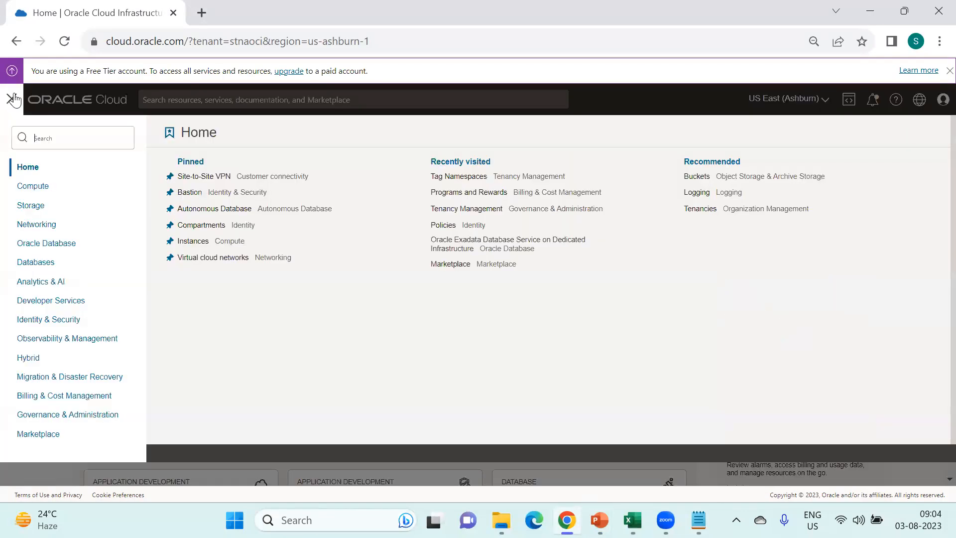
pyautogui.click(85, 324)
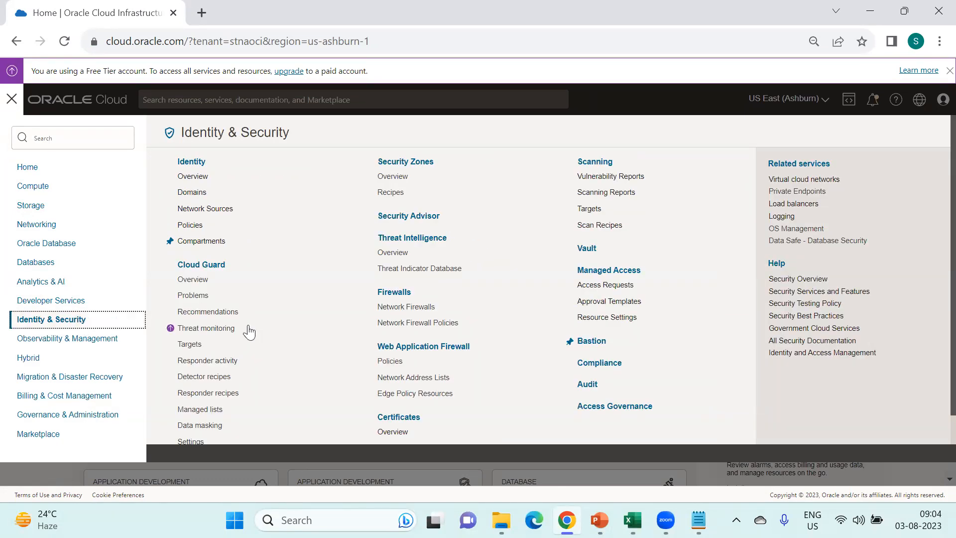
pyautogui.scroll(-1, 288, 358)
pyautogui.scroll(1, 291, 360)
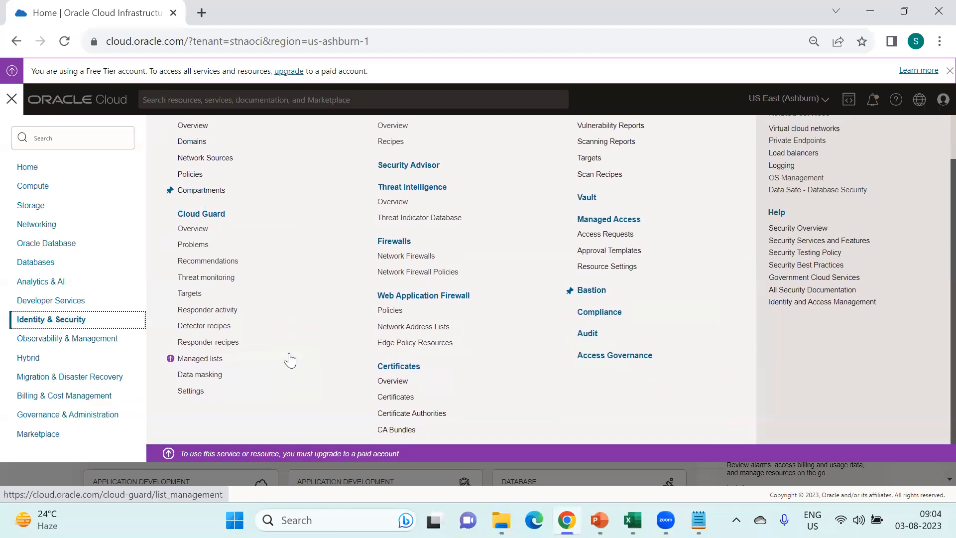
pyautogui.scroll(1, 291, 199)
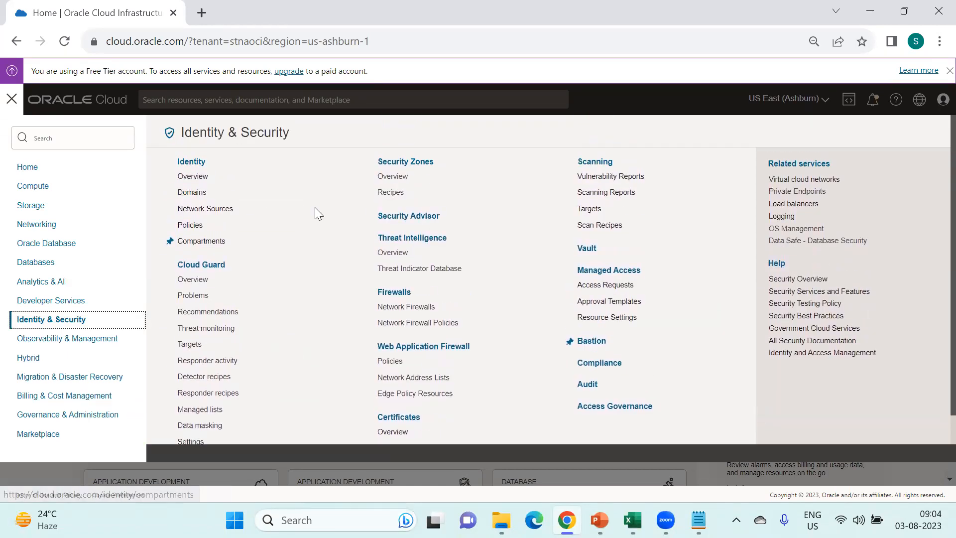
pyautogui.click(222, 244)
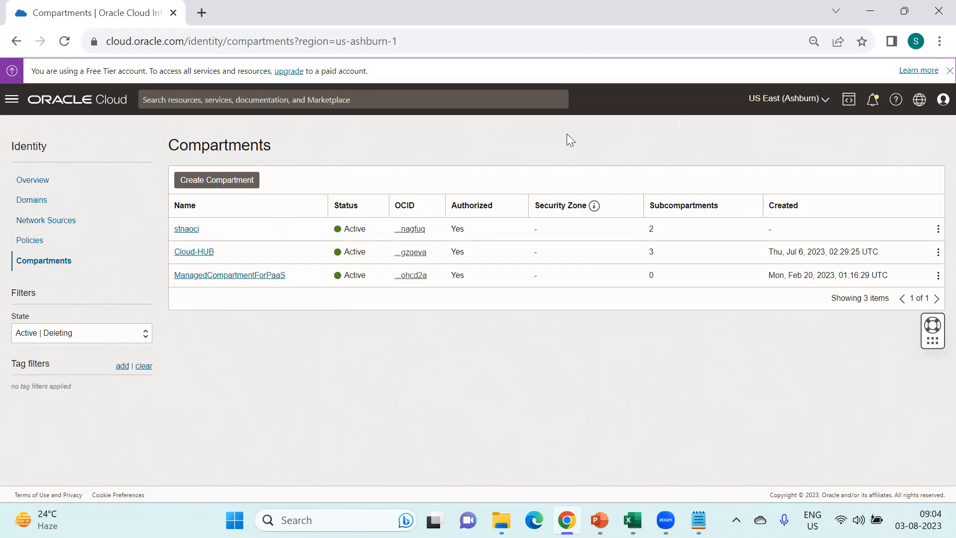
pyautogui.click(944, 99)
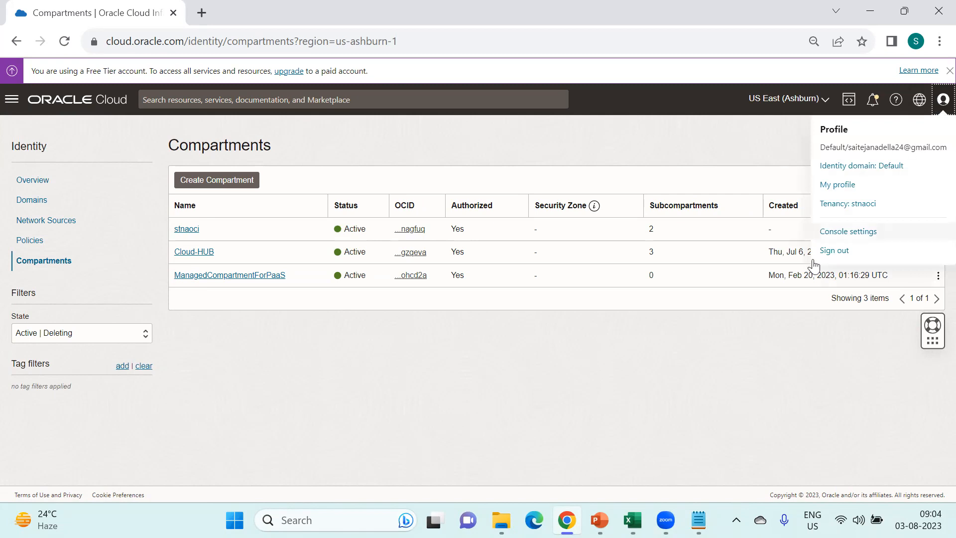
# - Sign out of the console, reload the sign-in page in a new tab, and sign in to another tenancy
pyautogui.click(869, 253)
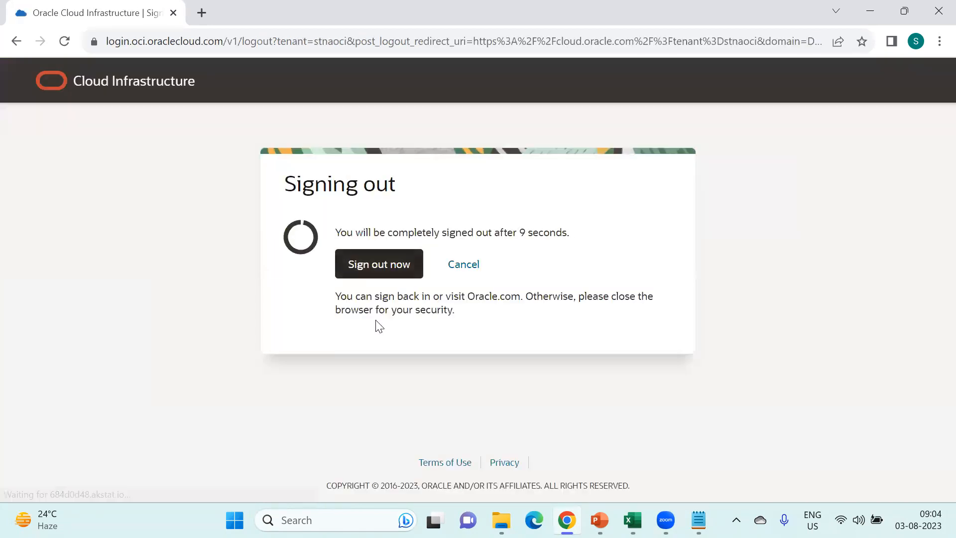
pyautogui.click(399, 264)
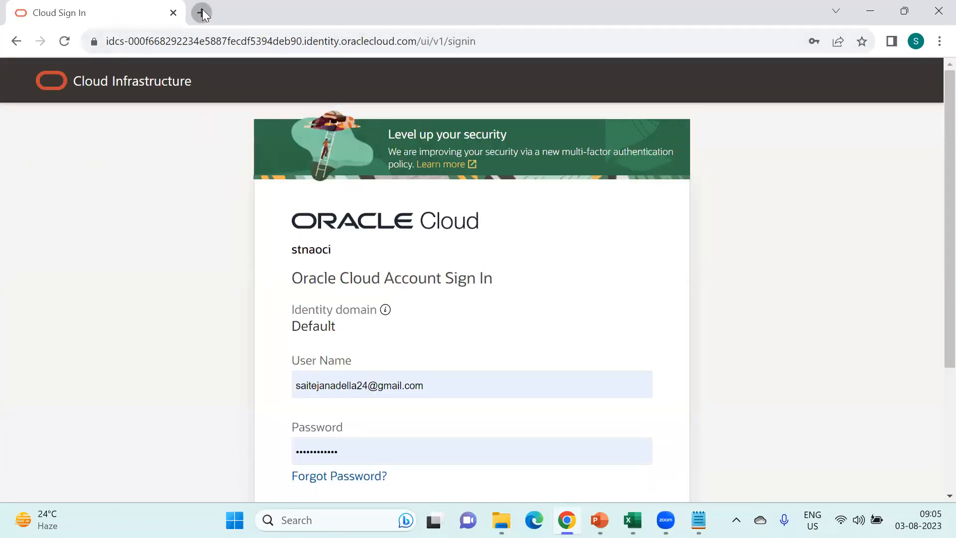
pyautogui.click(202, 12)
pyautogui.click(80, 67)
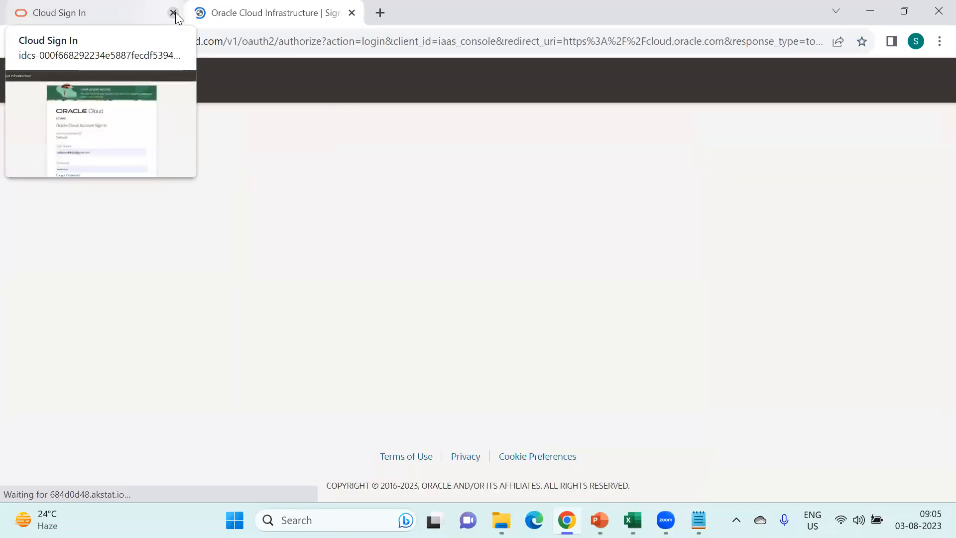
pyautogui.click(174, 13)
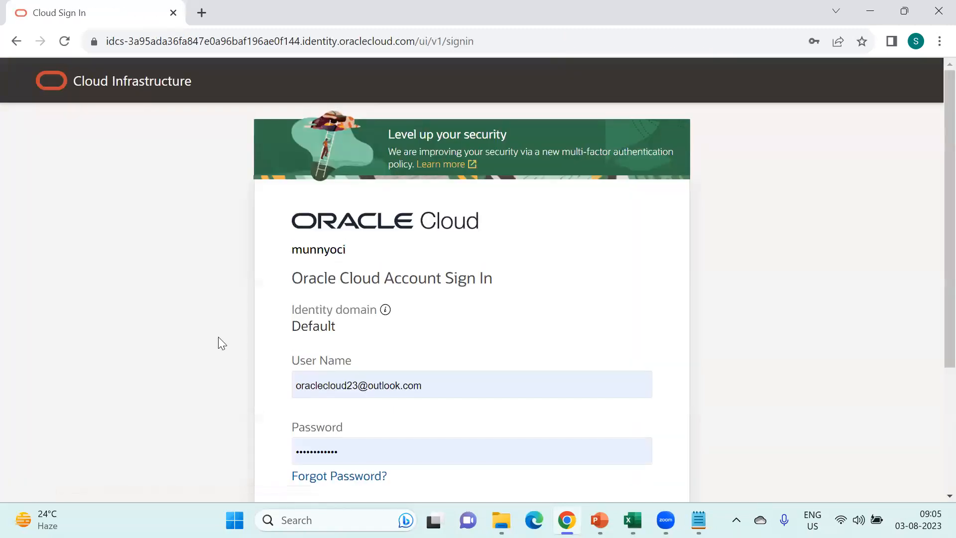
pyautogui.scroll(-3, 311, 261)
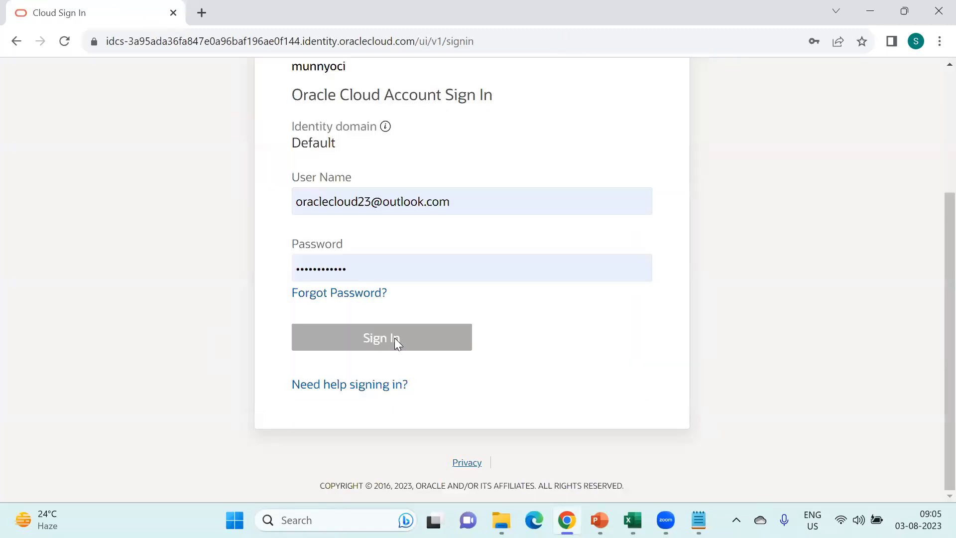
pyautogui.click(394, 337)
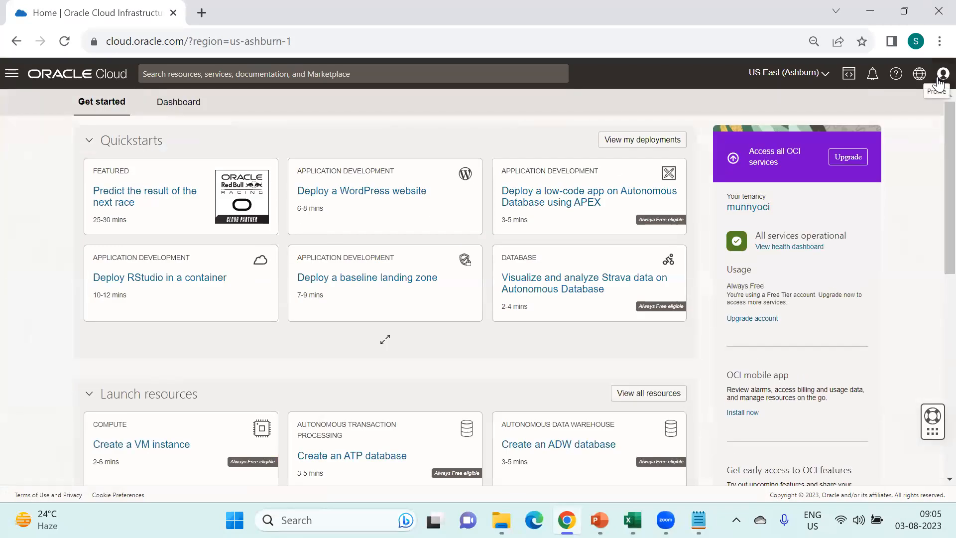
pyautogui.click(939, 81)
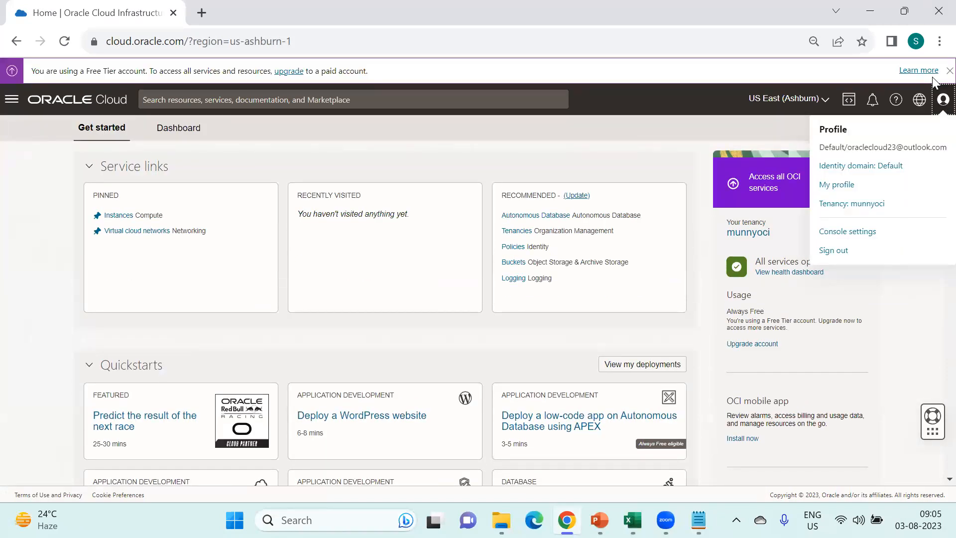
# - Navigate through Identity & Security to the Compartments list
pyautogui.click(918, 301)
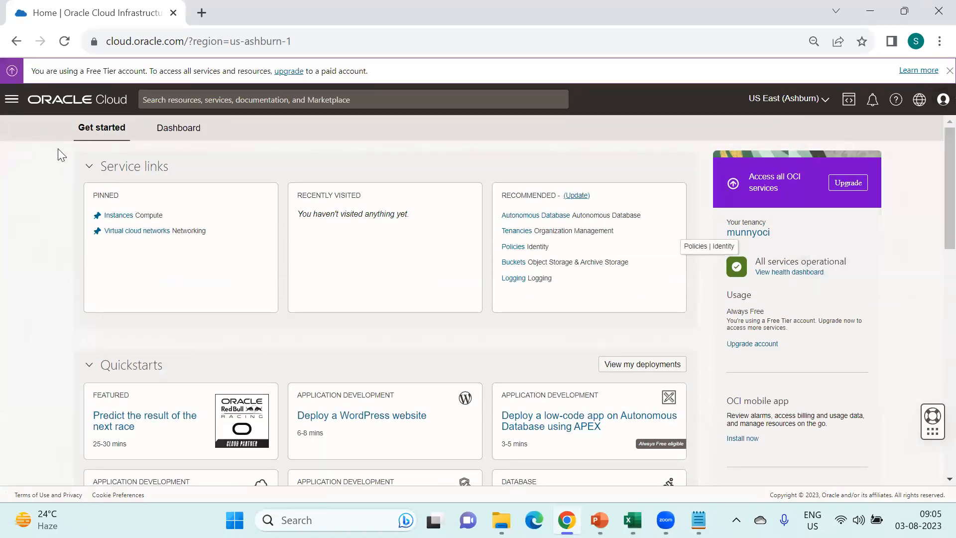
pyautogui.click(126, 214)
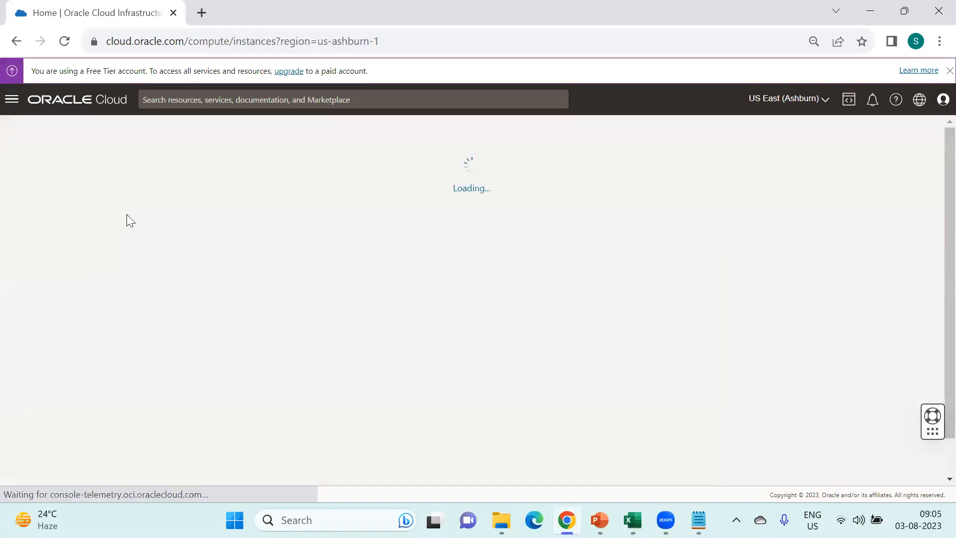
pyautogui.click(10, 102)
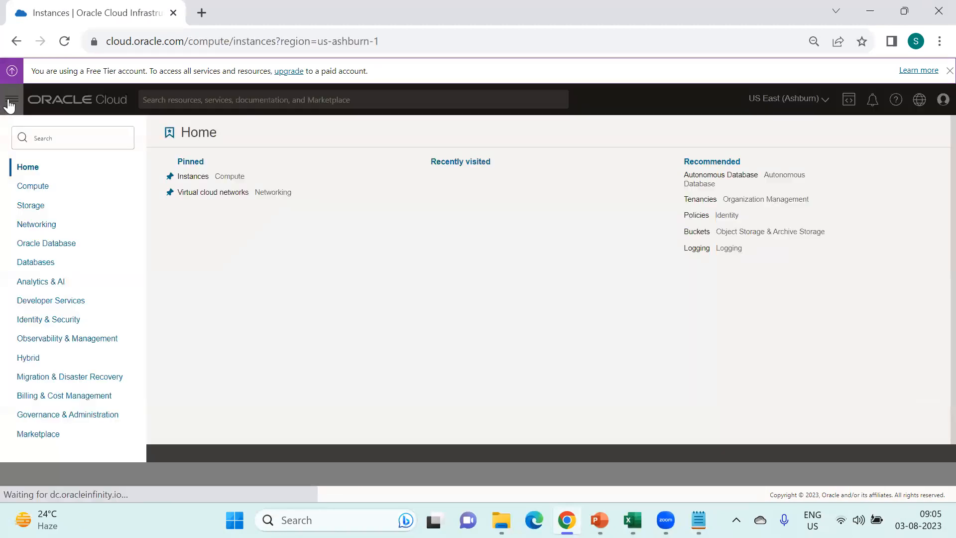
pyautogui.click(55, 323)
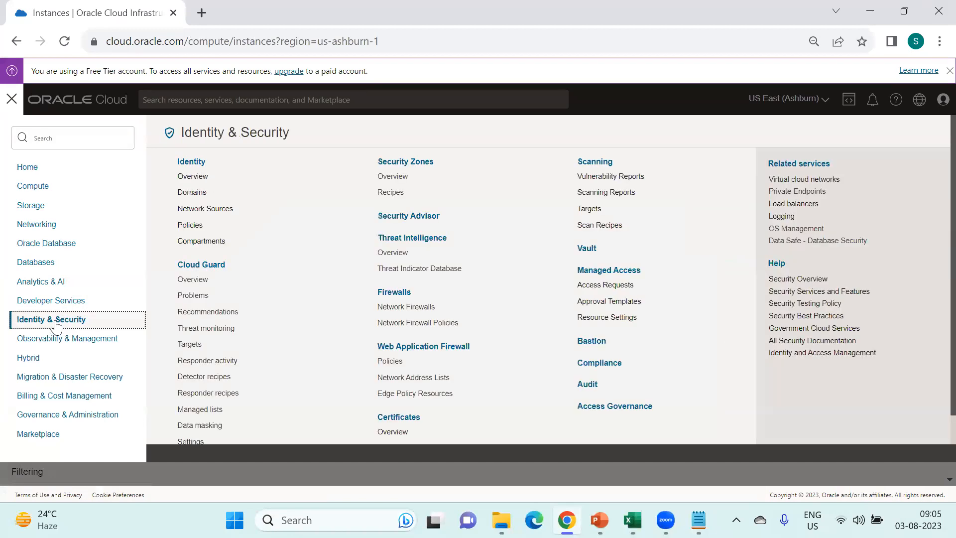
pyautogui.click(208, 243)
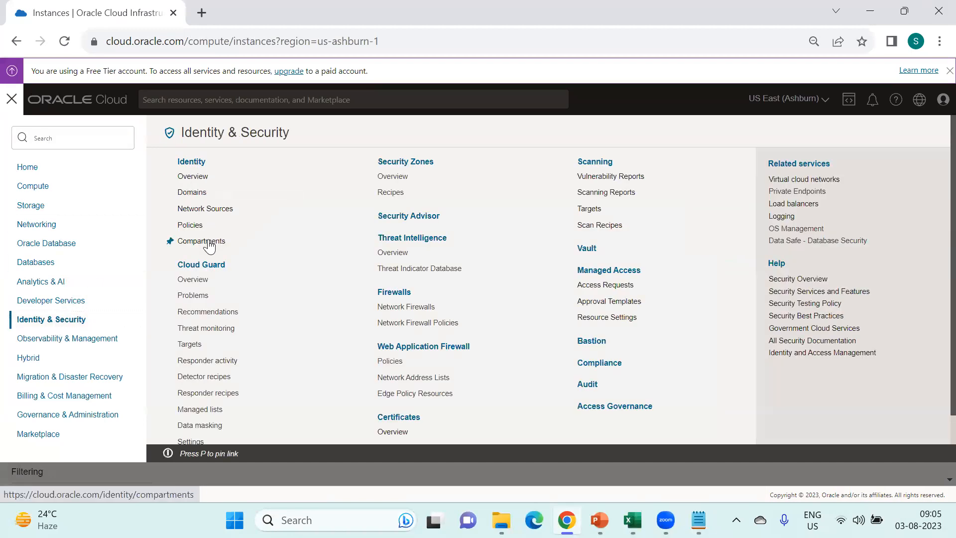
pyautogui.click(208, 243)
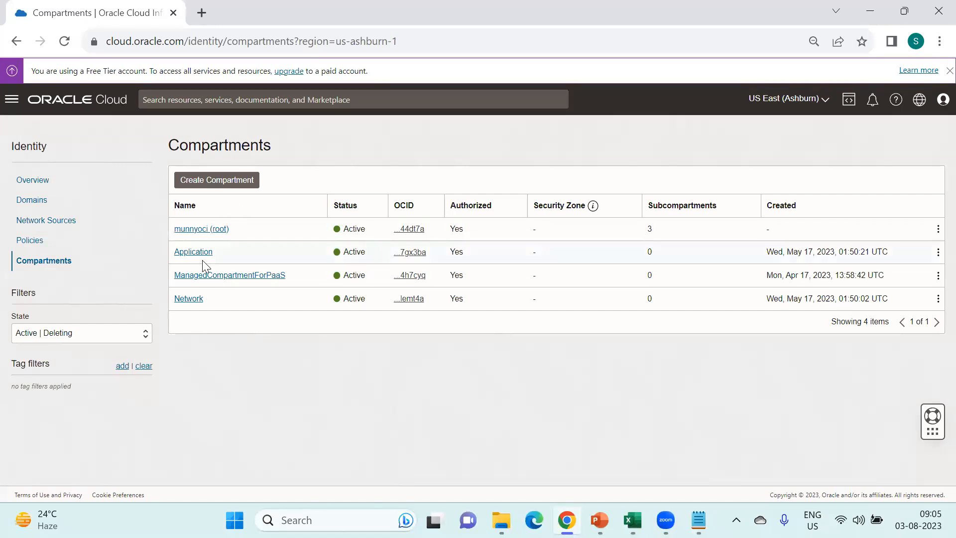
# - Check the compartment State filter without changing it, then open the root compartment's page
pyautogui.click(132, 332)
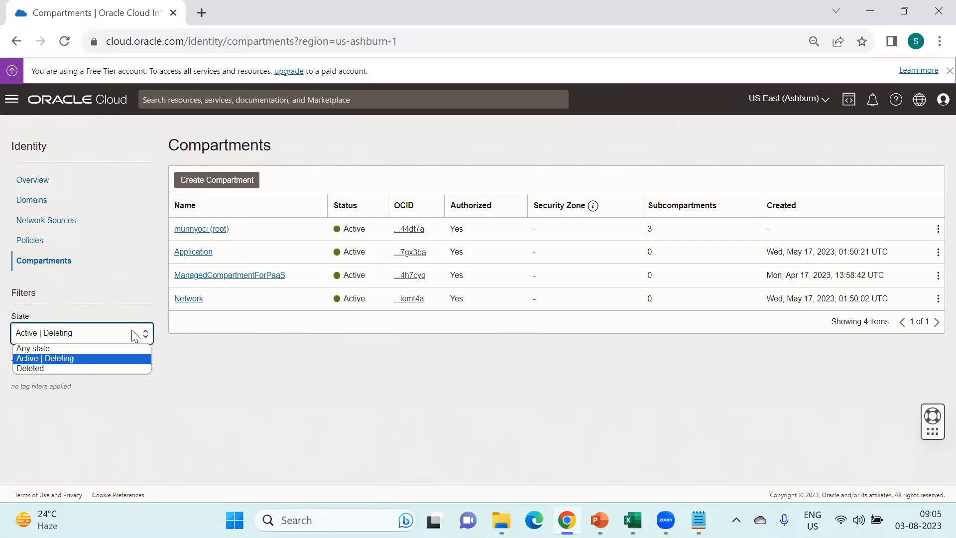
pyautogui.click(242, 368)
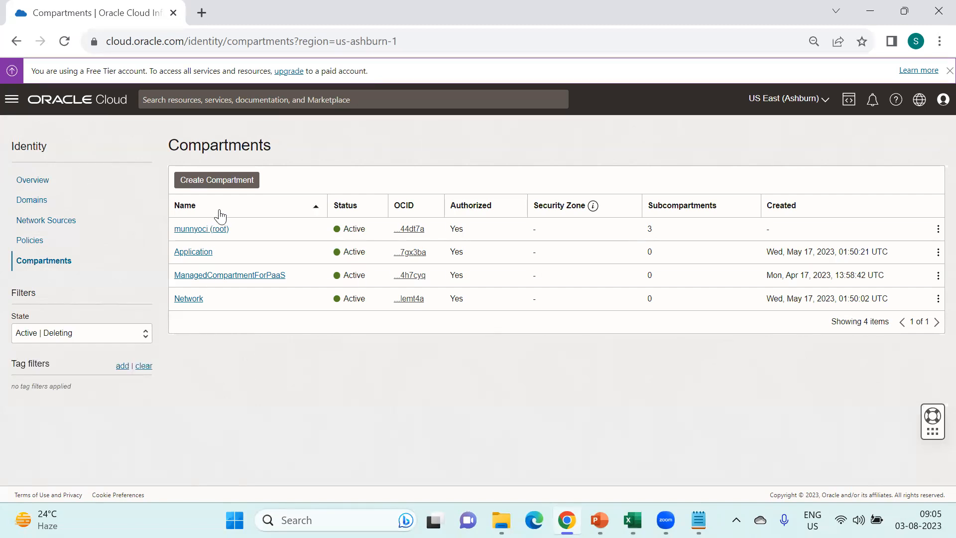
pyautogui.click(208, 230)
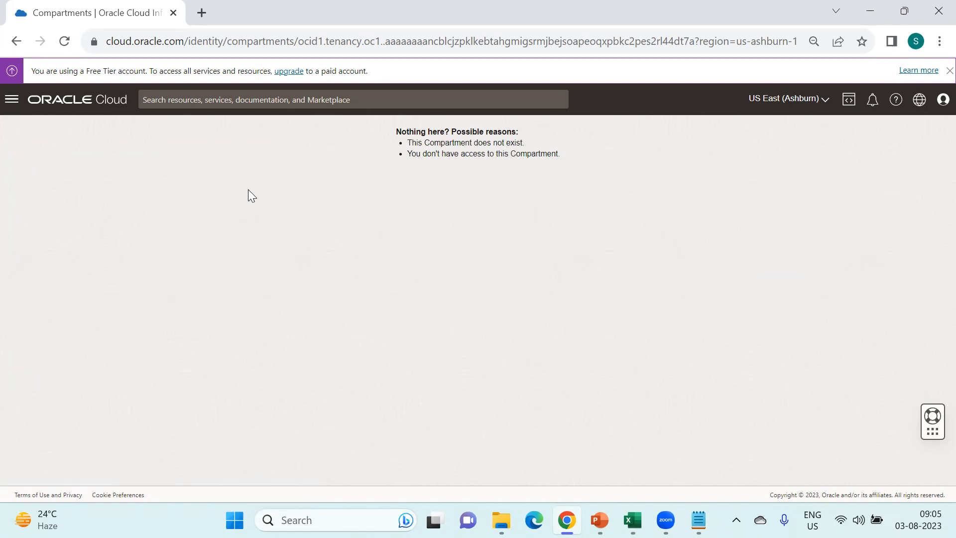
pyautogui.click(12, 100)
# - Open Compute > Instances and list its scope compartments: Application, ManagedCompartmentForPaaS and Network
pyautogui.click(33, 189)
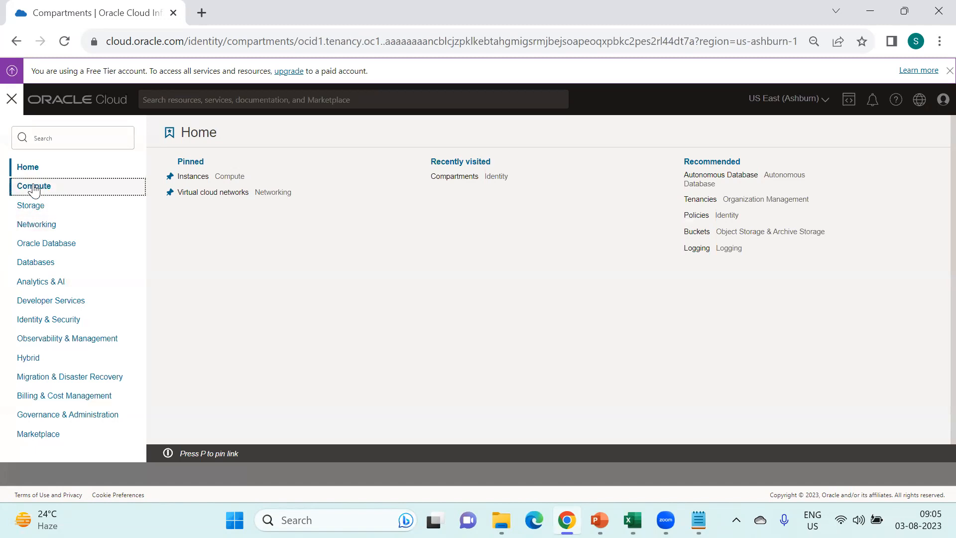
pyautogui.click(192, 190)
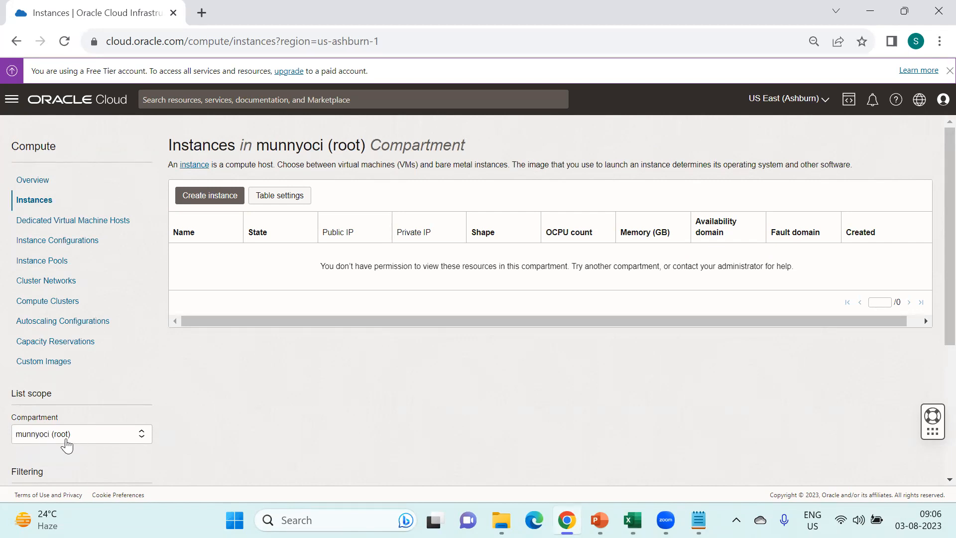
pyautogui.scroll(-2, 228, 429)
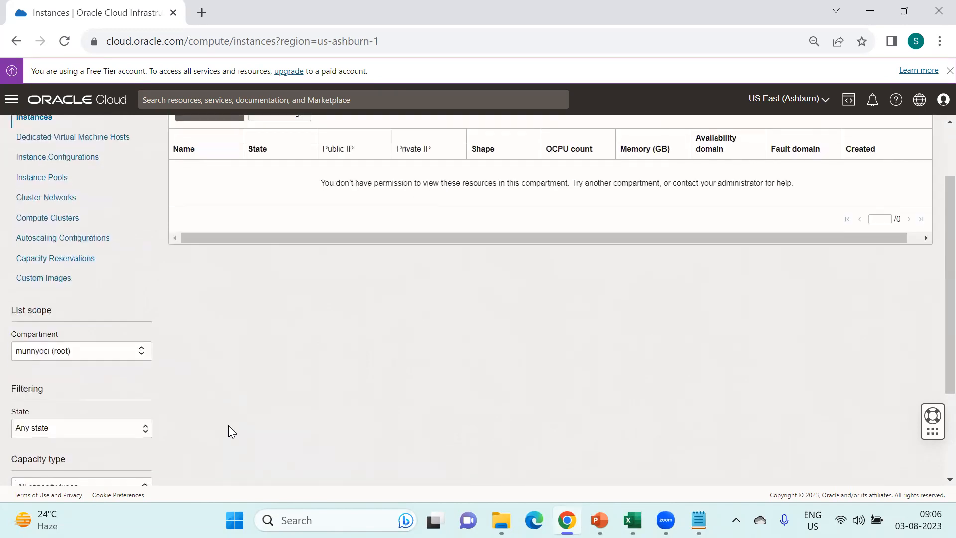
pyautogui.click(88, 351)
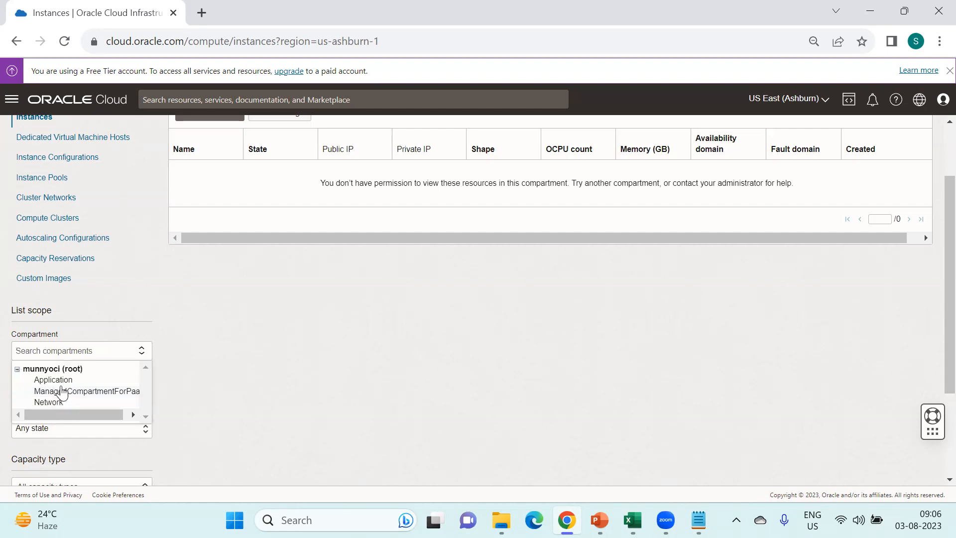
pyautogui.moveTo(631, 521)
pyautogui.click(699, 520)
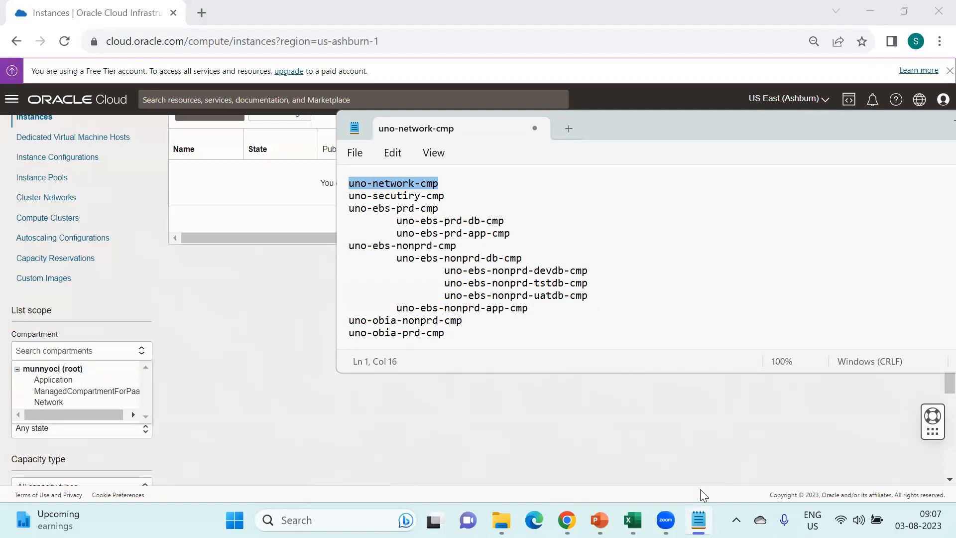
# - Review the Naming Standards and Usable IP sheet in the OCI implementation workbook
pyautogui.moveTo(632, 520)
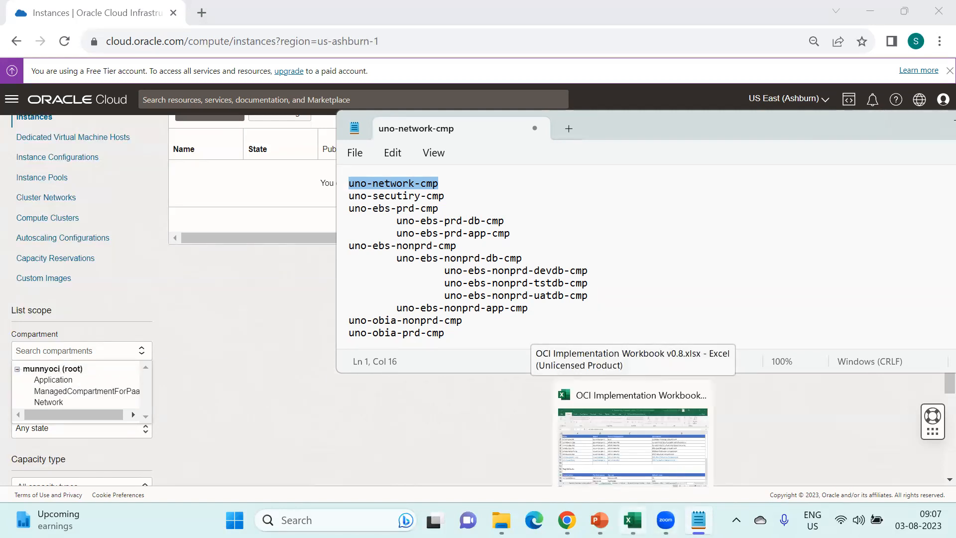
pyautogui.click(633, 438)
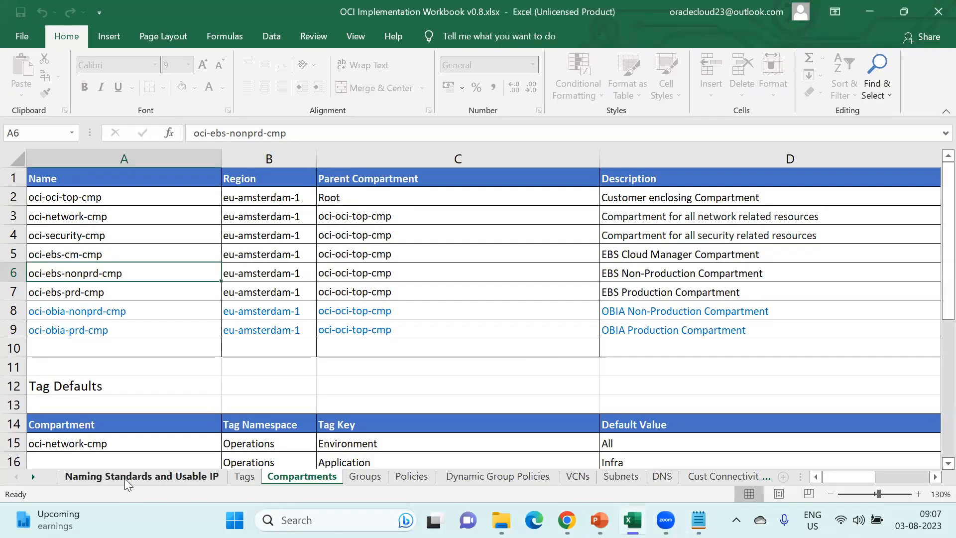
pyautogui.click(125, 478)
pyautogui.scroll(6, 384, 338)
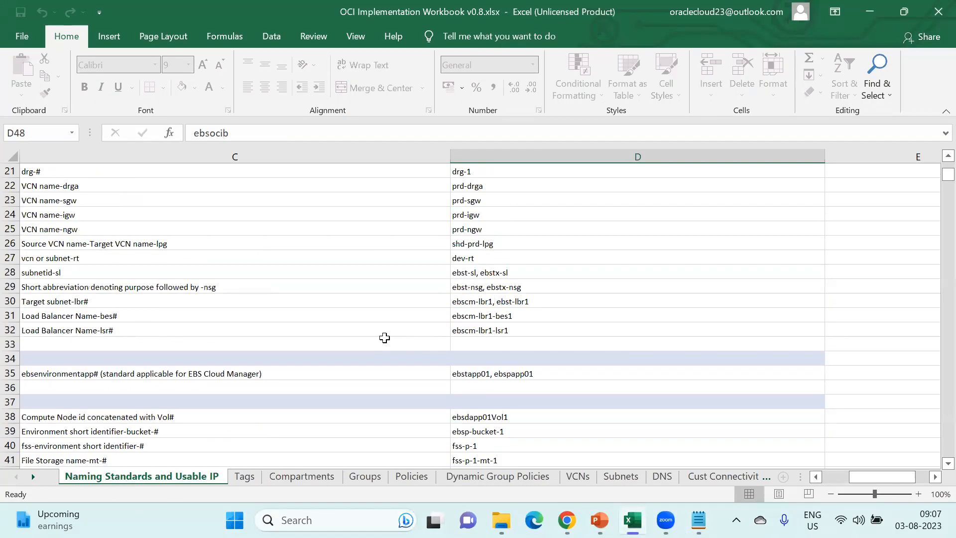
pyautogui.scroll(7, 385, 337)
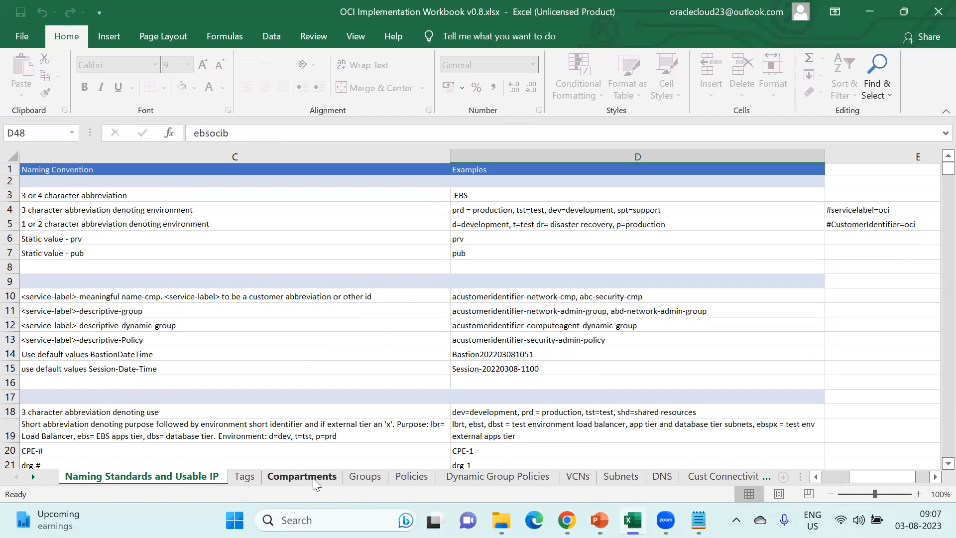
# - Return to the Compartments sheet and check that oci-oci-top-cmp sits under Root
pyautogui.click(317, 481)
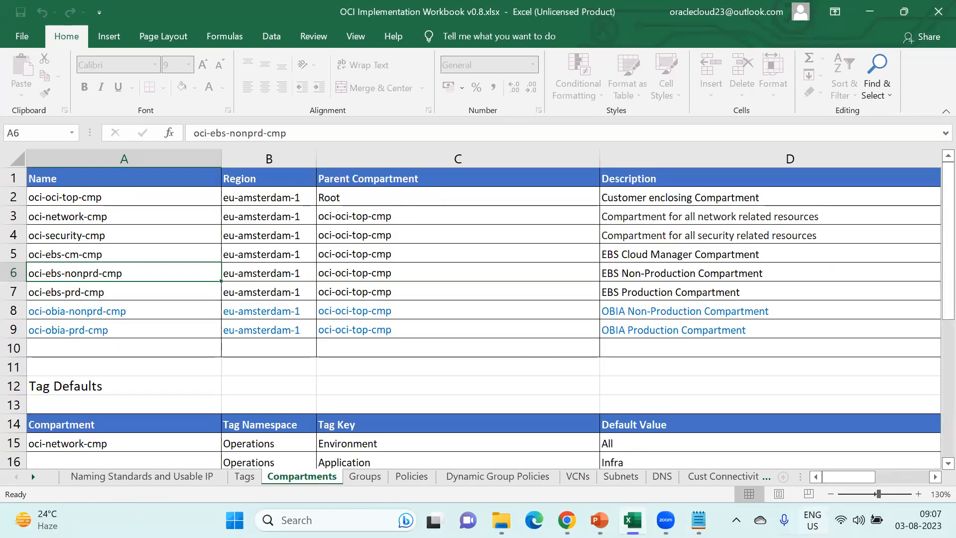
pyautogui.click(349, 197)
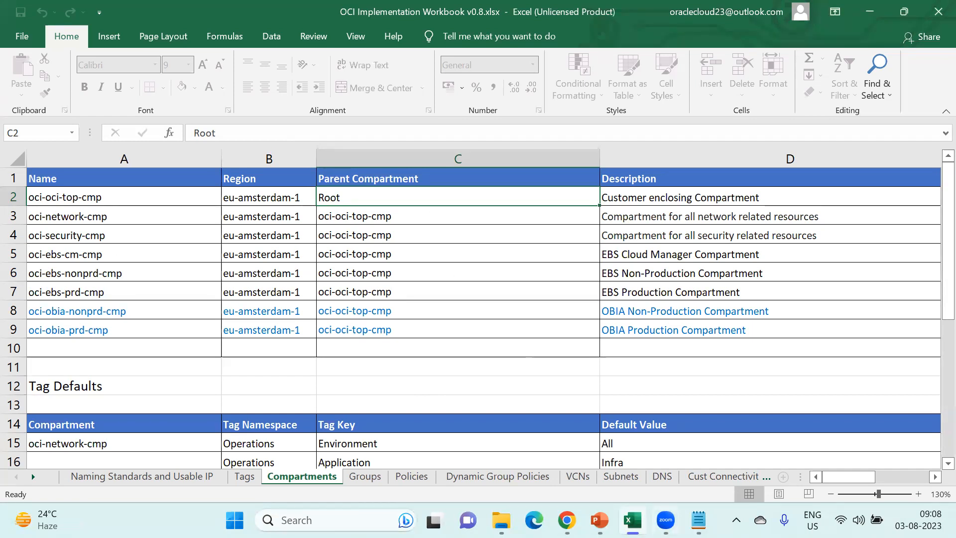
pyautogui.moveTo(600, 520)
pyautogui.moveTo(568, 520)
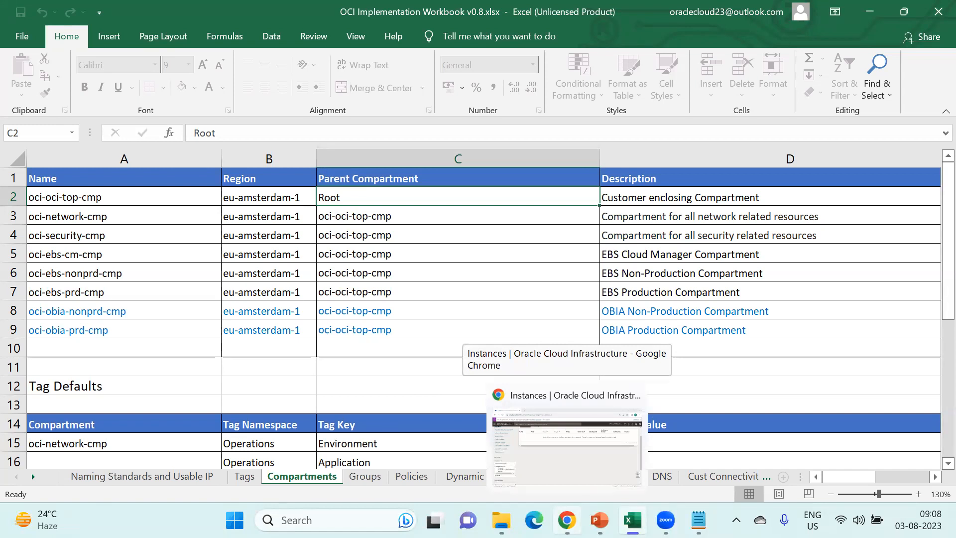
# - Sign out of the console account immediately and open a blank browser tab
pyautogui.click(557, 467)
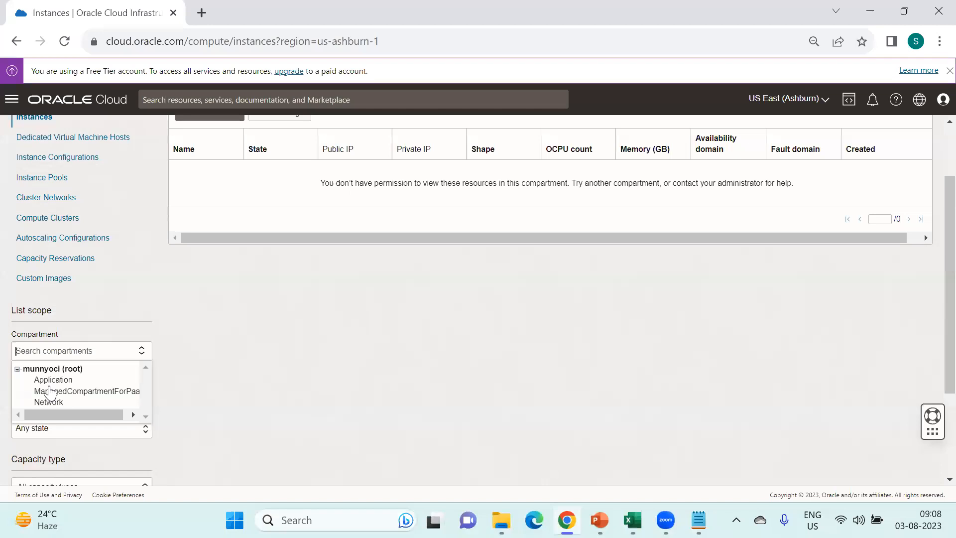
pyautogui.scroll(2, 302, 397)
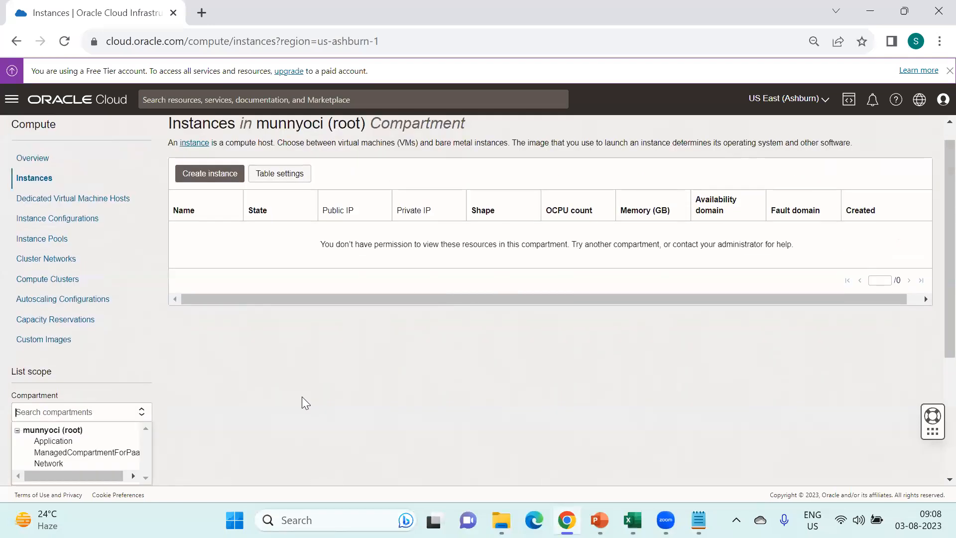
pyautogui.click(940, 101)
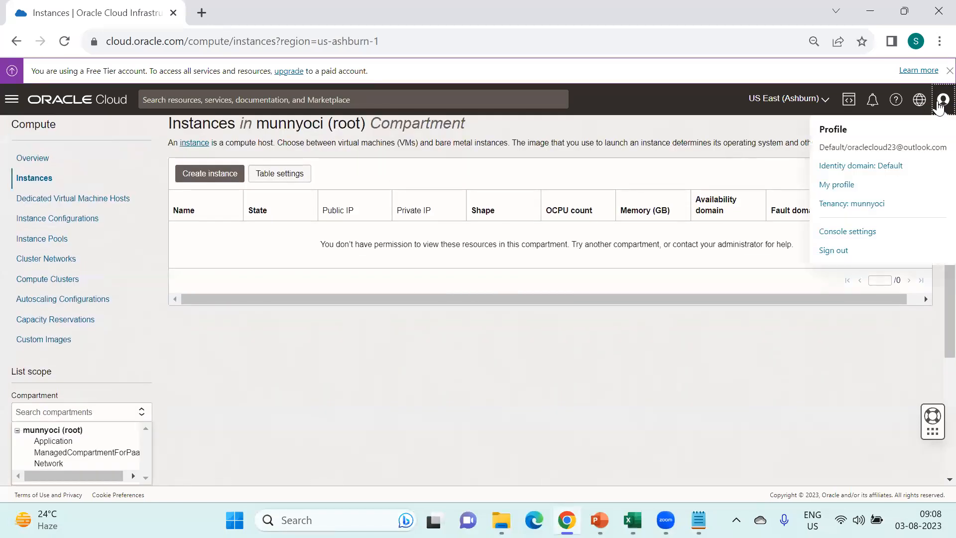
pyautogui.click(834, 252)
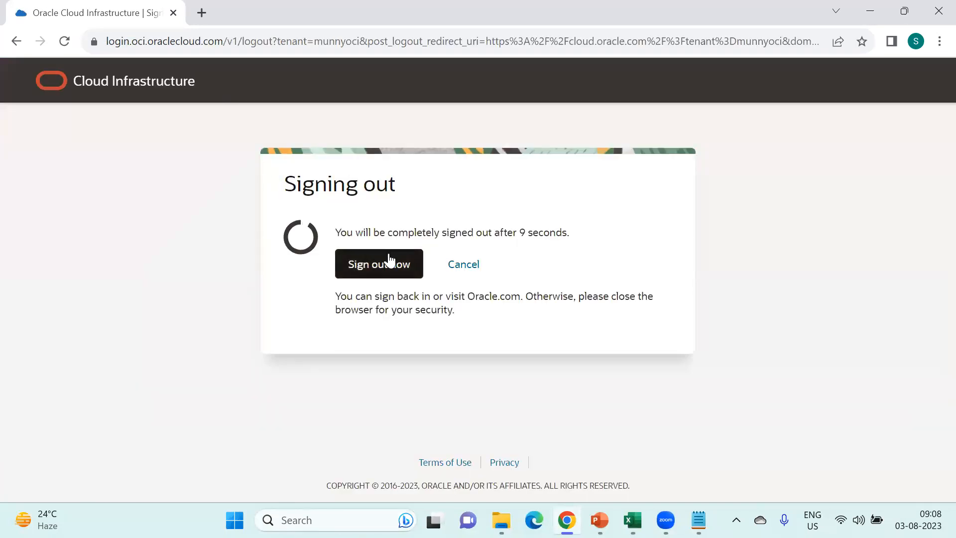
pyautogui.click(388, 257)
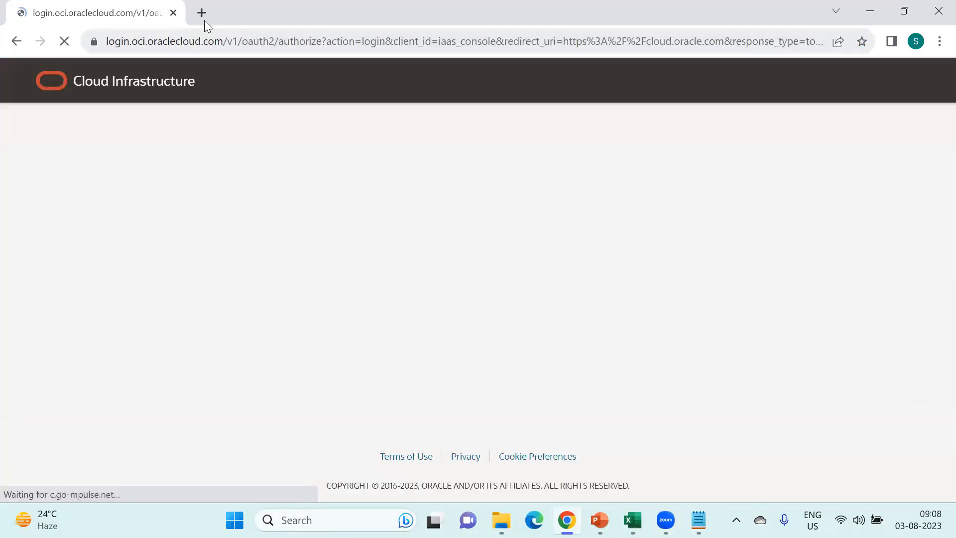
pyautogui.click(202, 13)
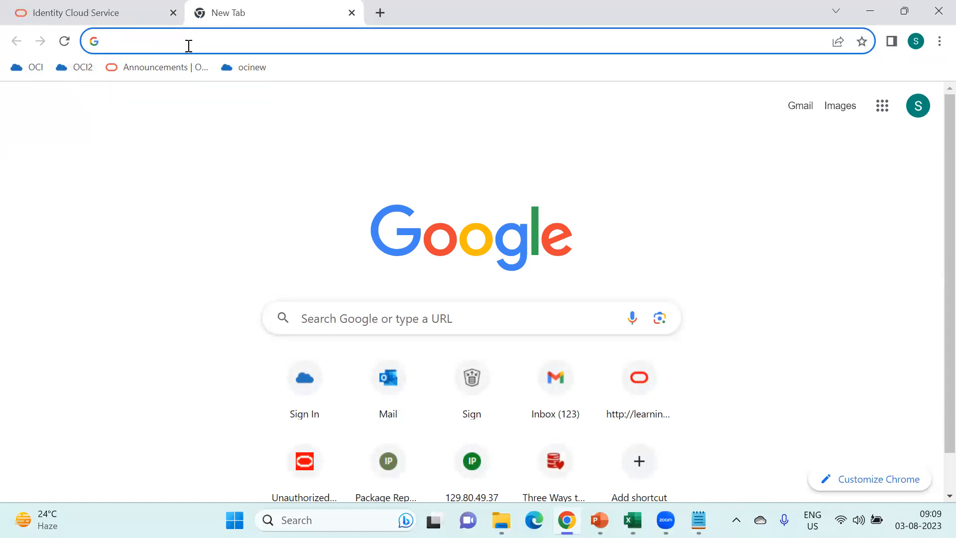
# - Go to cloud.oracle.com and clear the prefilled cloud account name
pyautogui.write('cloud.oracle.com')
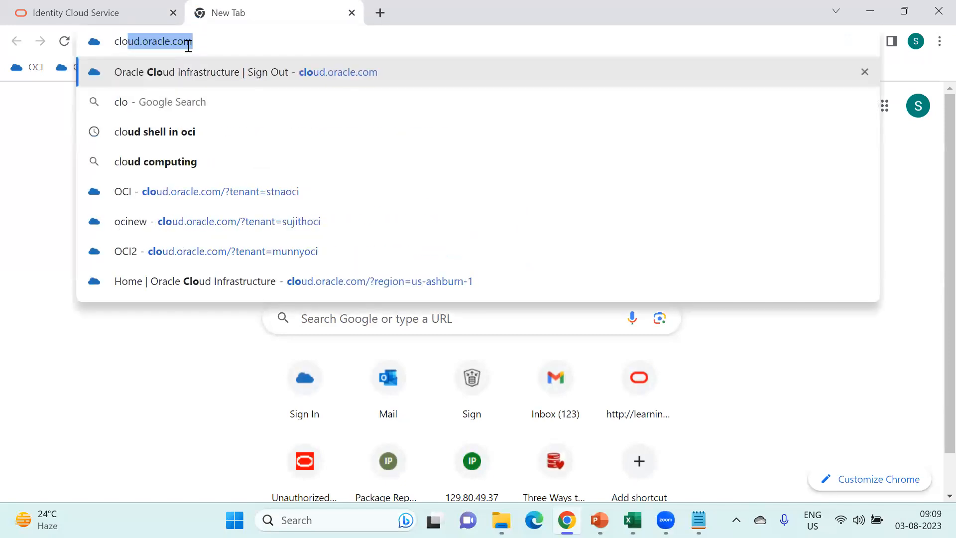
pyautogui.click(227, 40)
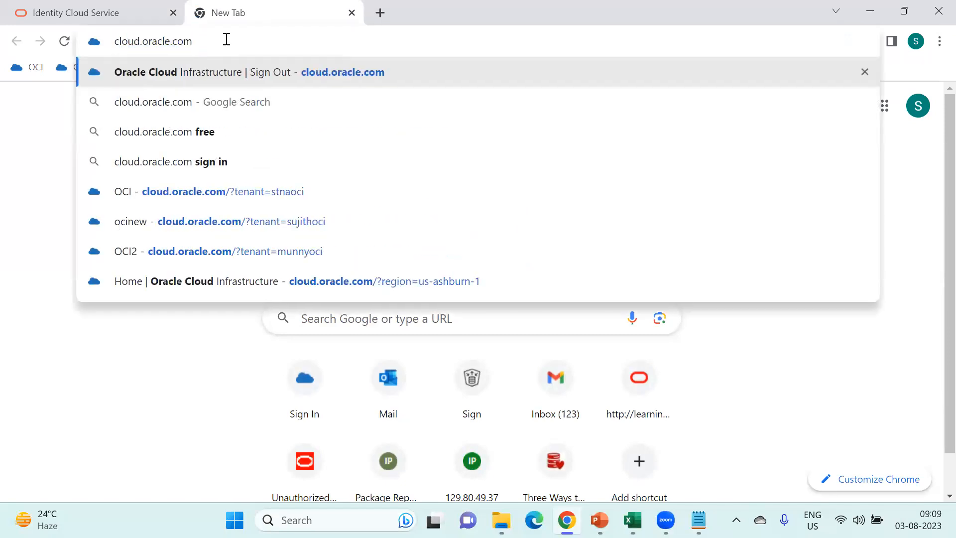
pyautogui.press('Return')
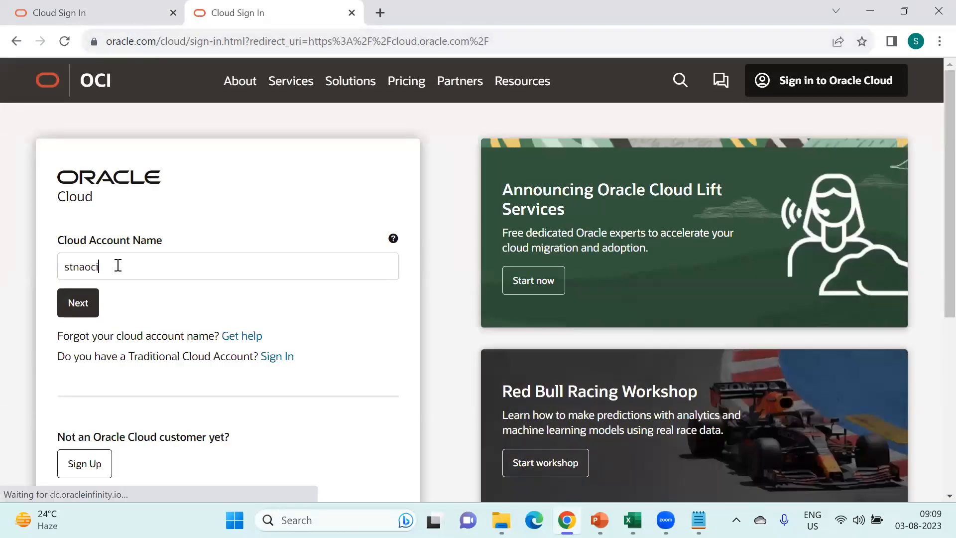
pyautogui.moveTo(118, 266); pyautogui.dragTo(57, 265)
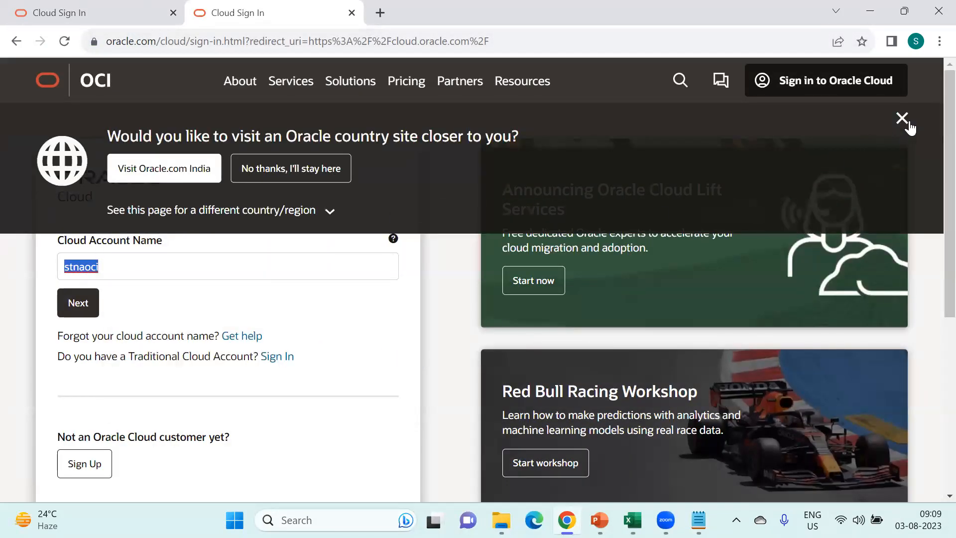
pyautogui.click(902, 119)
pyautogui.moveTo(116, 266); pyautogui.dragTo(55, 268)
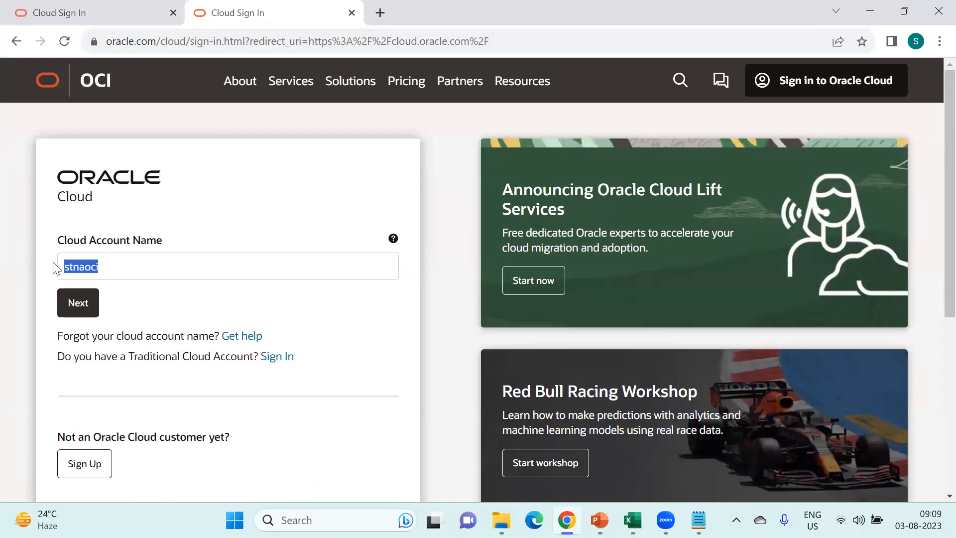
pyautogui.click(119, 272)
pyautogui.doubleClick(119, 271)
pyautogui.press('BackSpace')
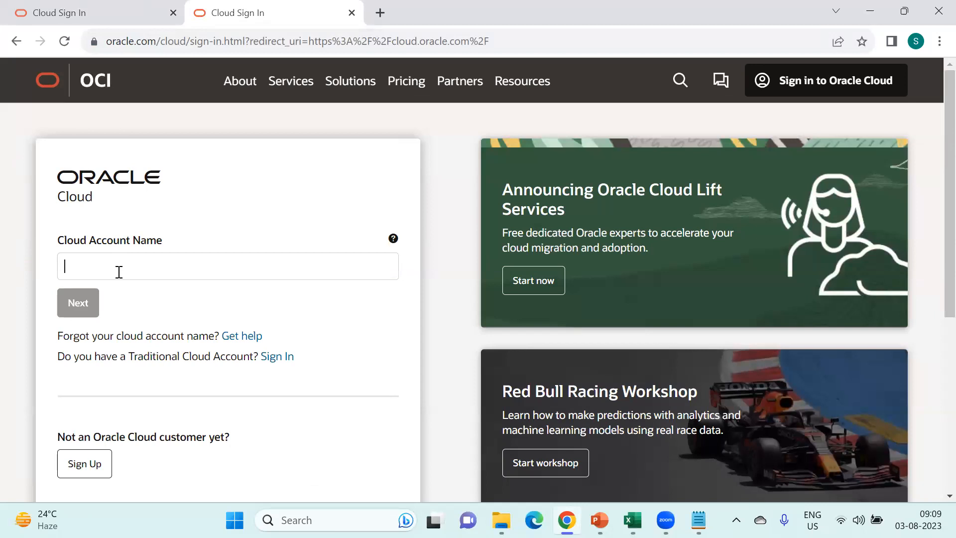
# - Load the saved tenancy-specific sign-in address instead
pyautogui.click(540, 42)
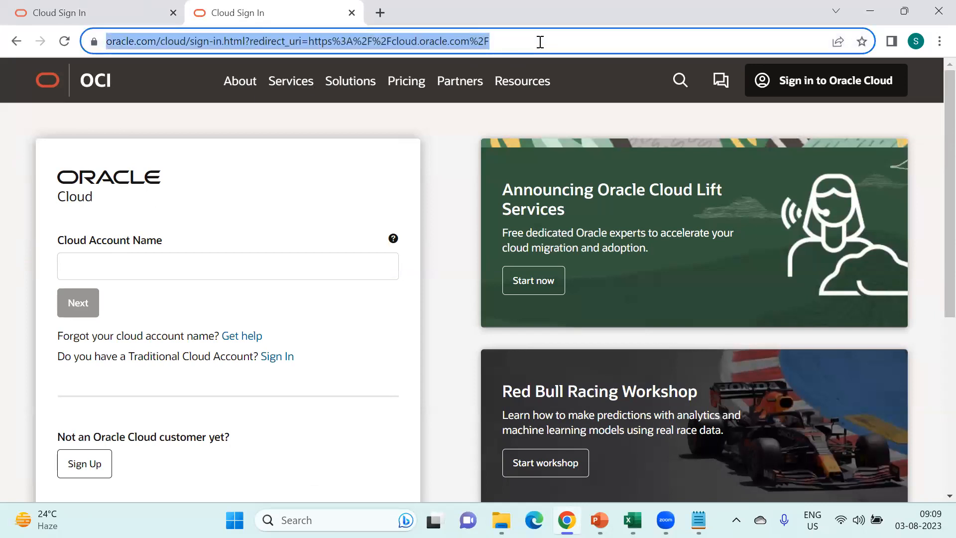
pyautogui.write('cl')
pyautogui.press('Down')
pyautogui.press('Down')
pyautogui.press('Down')
pyautogui.press('Down')
pyautogui.press('Down')
pyautogui.press('Down')
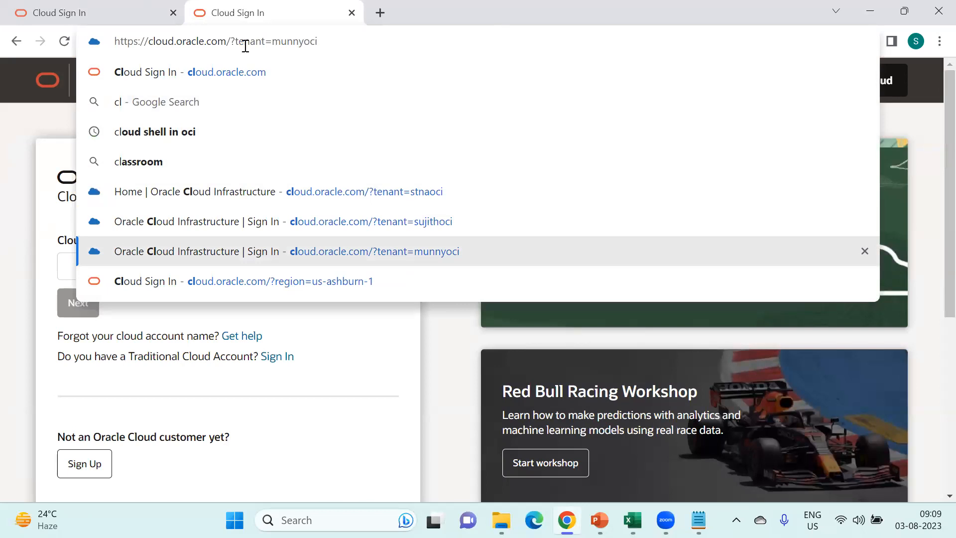
pyautogui.press('Return')
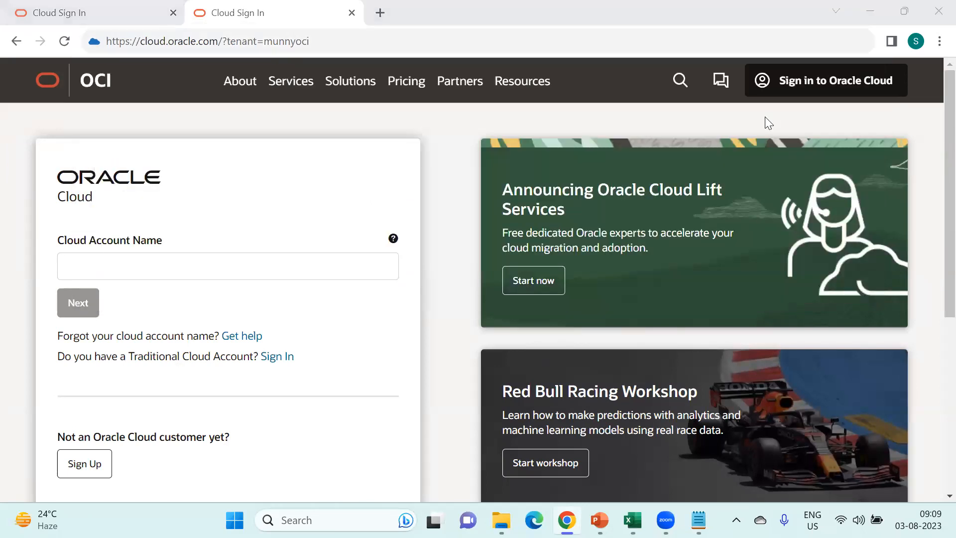
pyautogui.moveTo(265, 39); pyautogui.dragTo(314, 40)
pyautogui.click(321, 36)
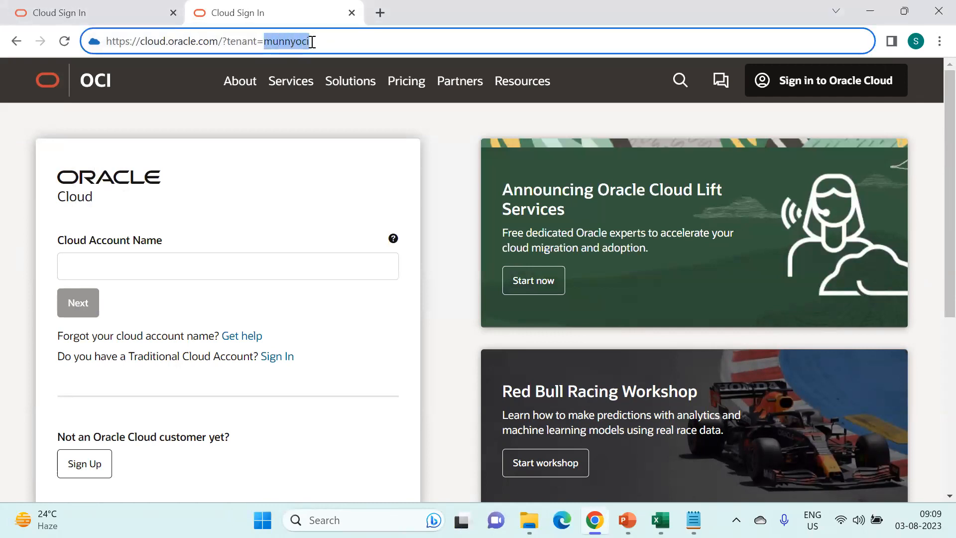
pyautogui.click(313, 40)
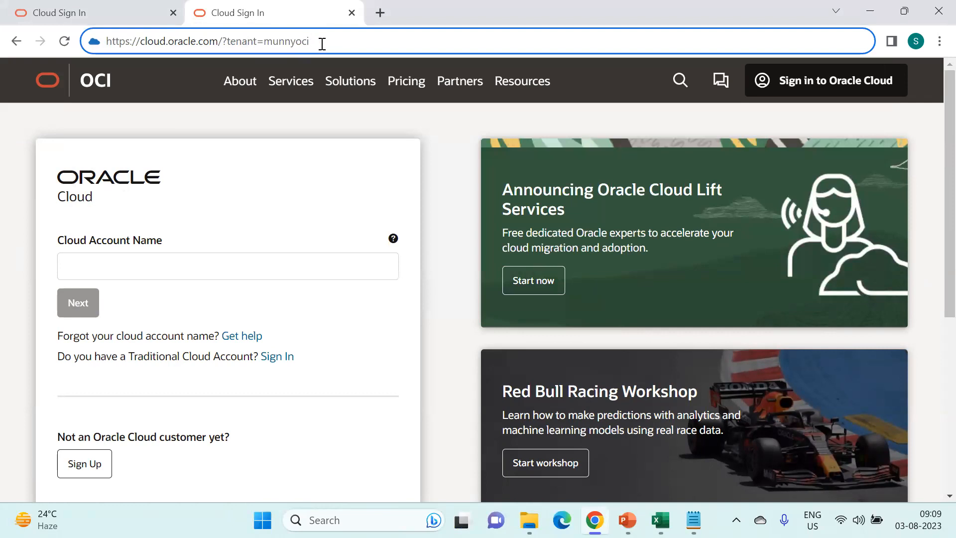
pyautogui.press('Return')
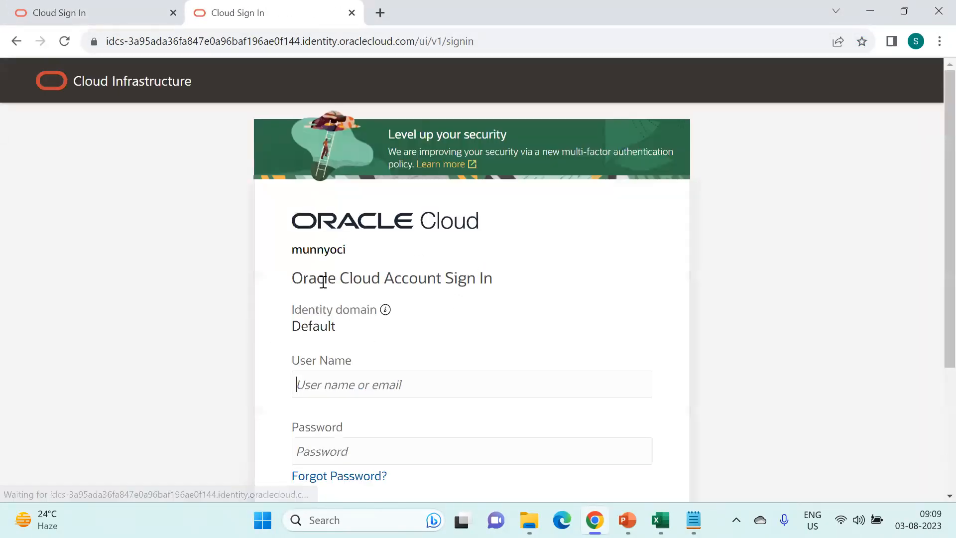
# - Sign in to the console using the saved user name and password
pyautogui.click(455, 387)
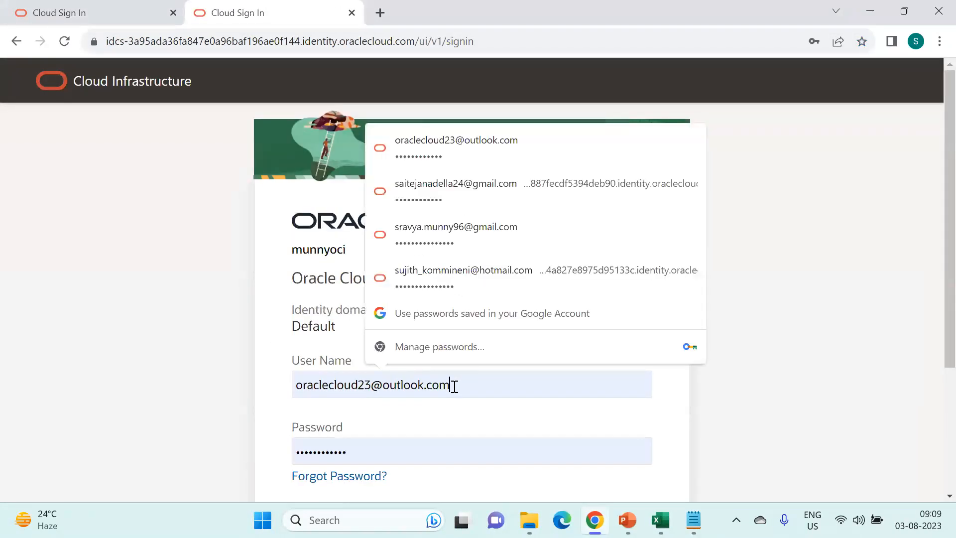
pyautogui.click(516, 235)
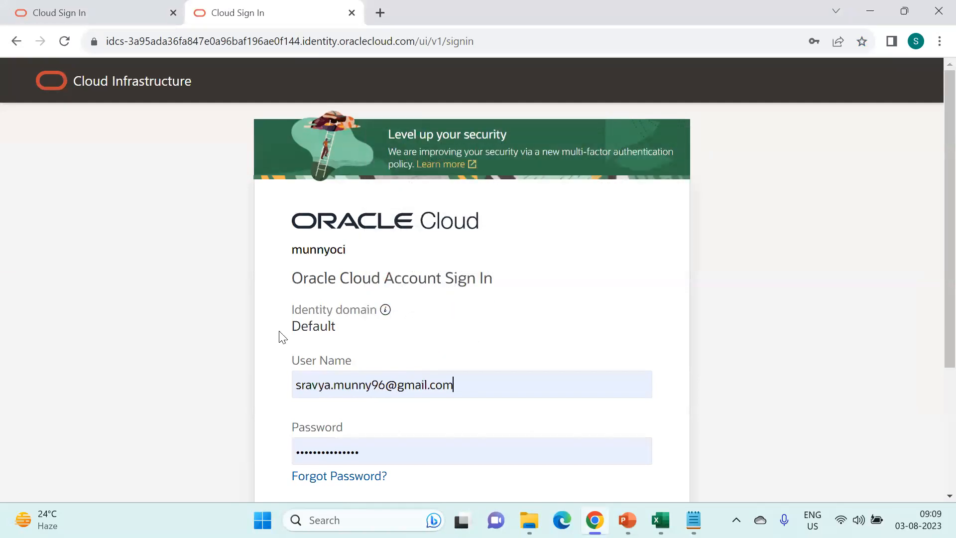
pyautogui.scroll(-1, 512, 333)
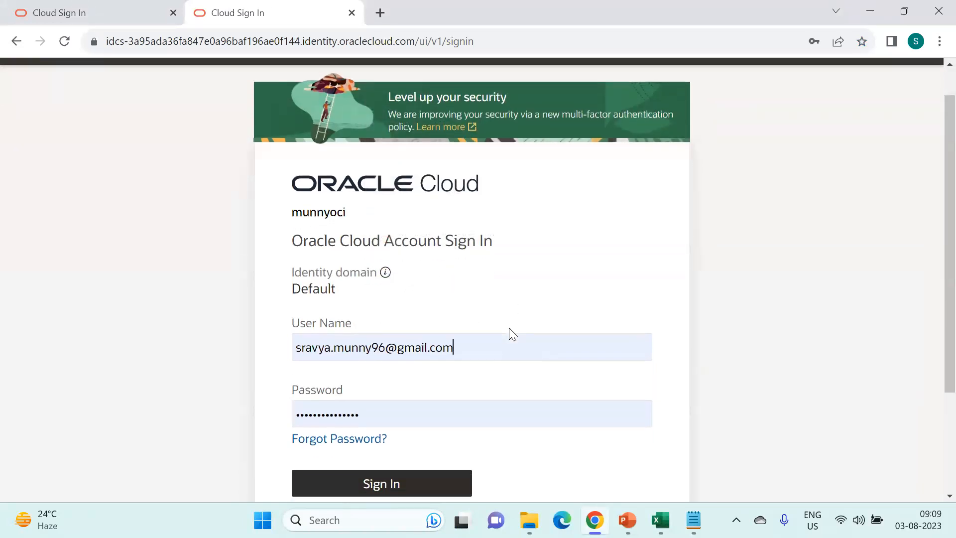
pyautogui.click(384, 478)
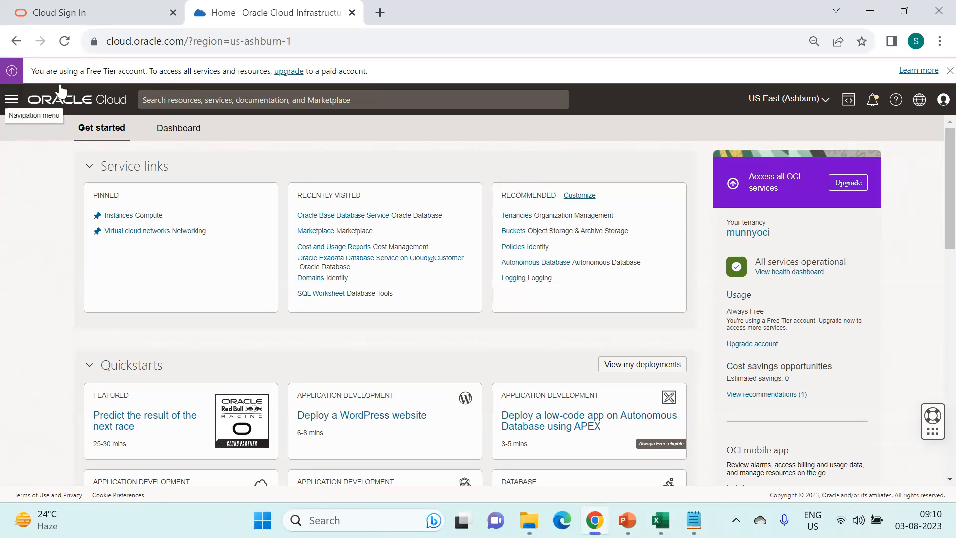
# - Search the console for 'compartment' and open the Compartments service
pyautogui.click(12, 100)
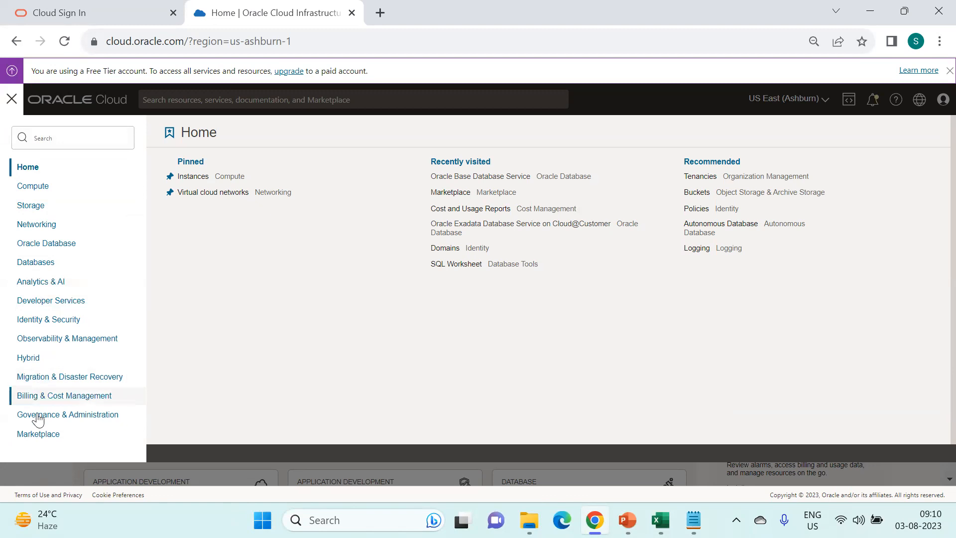
pyautogui.click(243, 86)
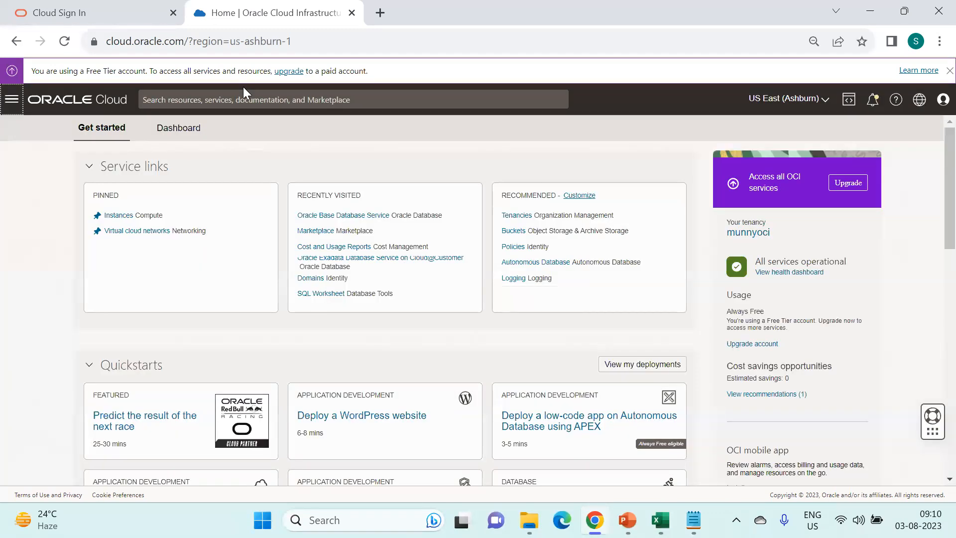
pyautogui.click(247, 97)
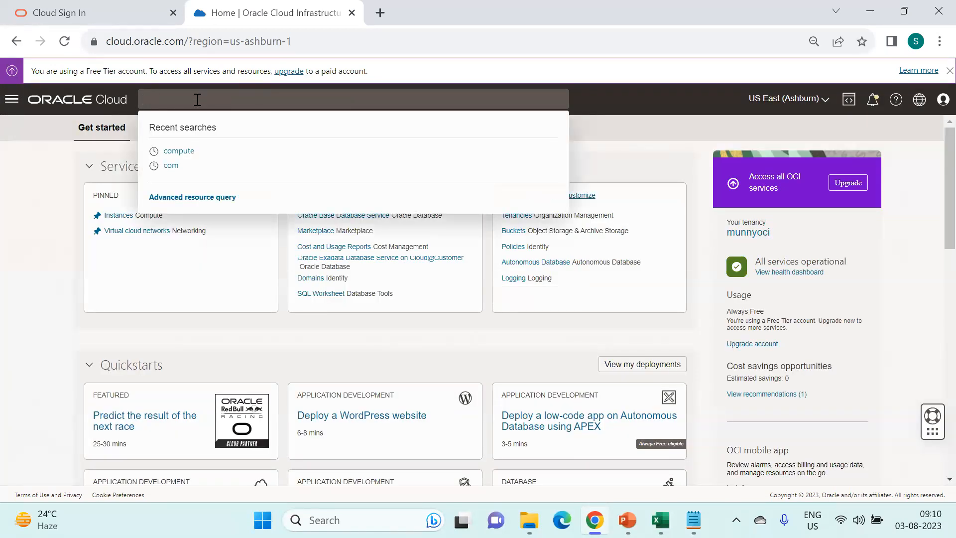
pyautogui.write('compartmen')
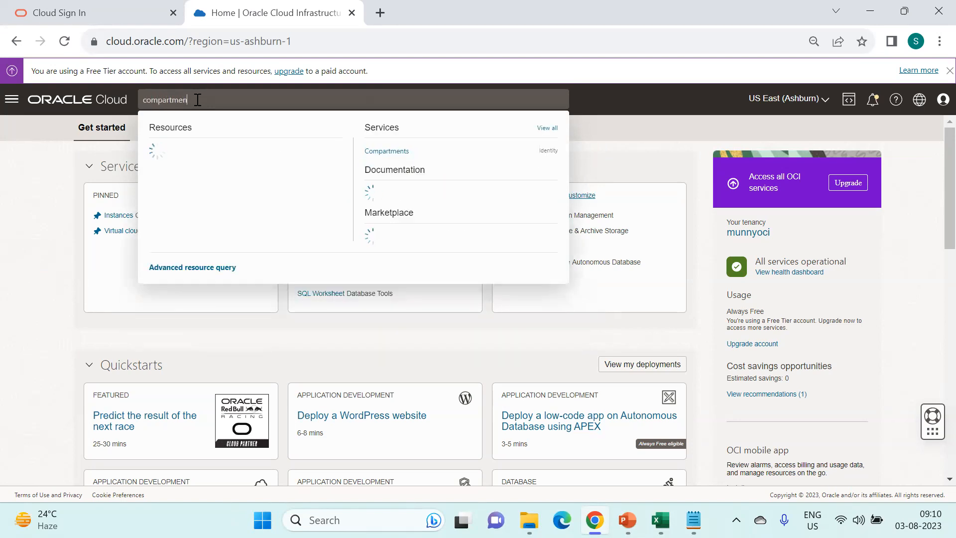
pyautogui.click(395, 151)
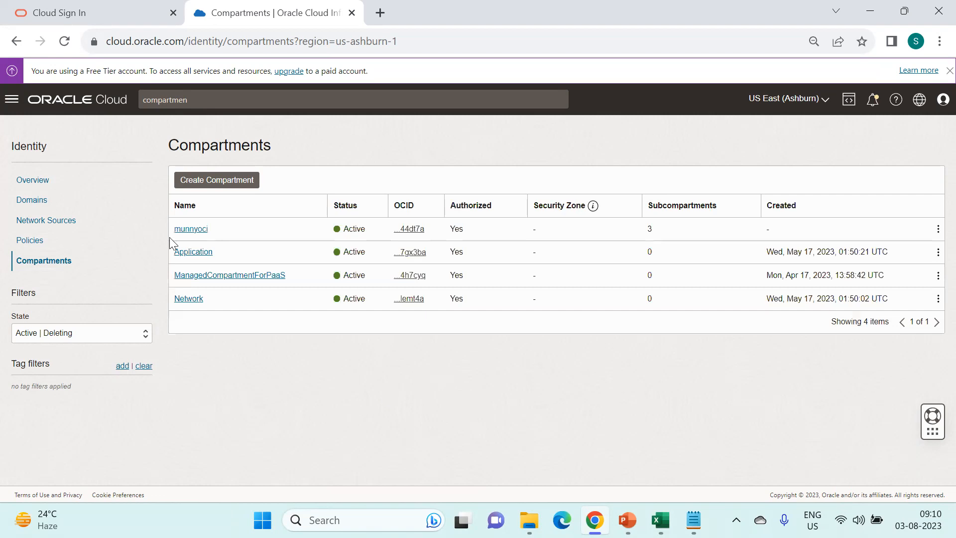
# - Open the root compartment munnyoci and start creating a child compartment
pyautogui.click(194, 229)
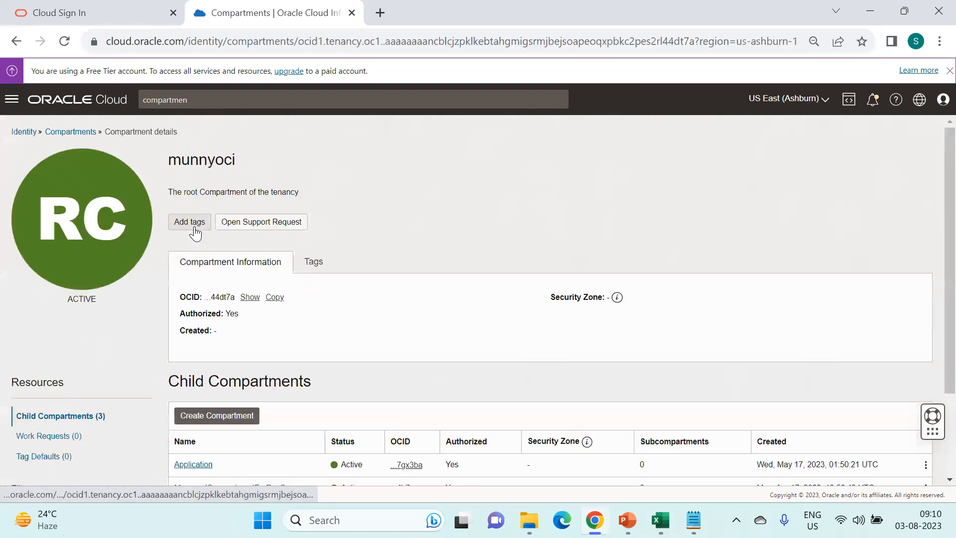
pyautogui.moveTo(173, 158); pyautogui.dragTo(270, 156)
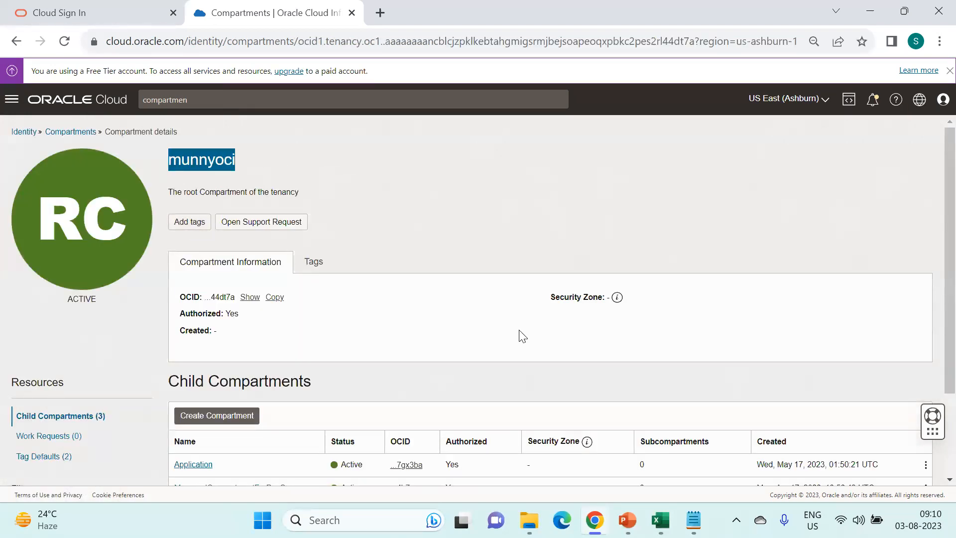
pyautogui.scroll(-2, 522, 336)
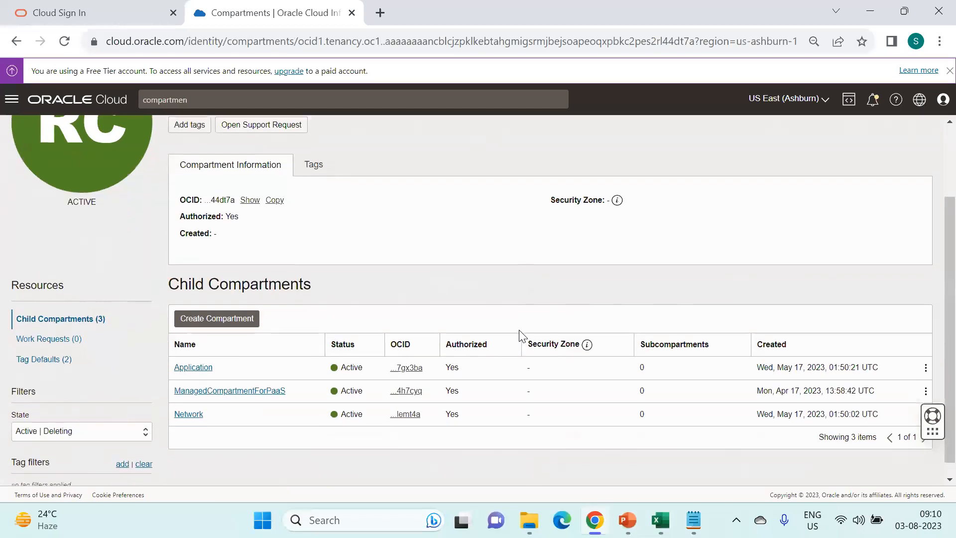
pyautogui.click(204, 319)
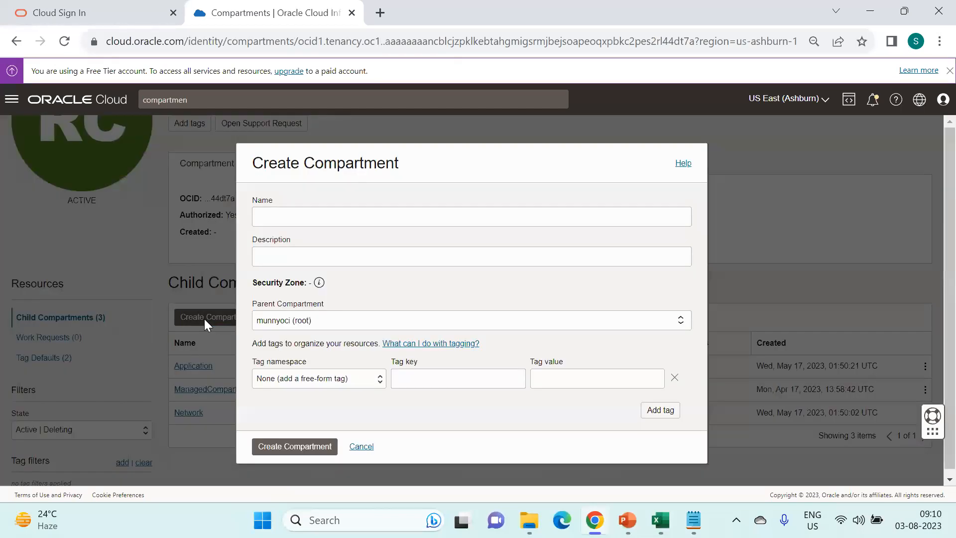
pyautogui.click(339, 216)
# - Copy uno-network-cmp from the Notepad plan into the compartment Name field
pyautogui.click(694, 520)
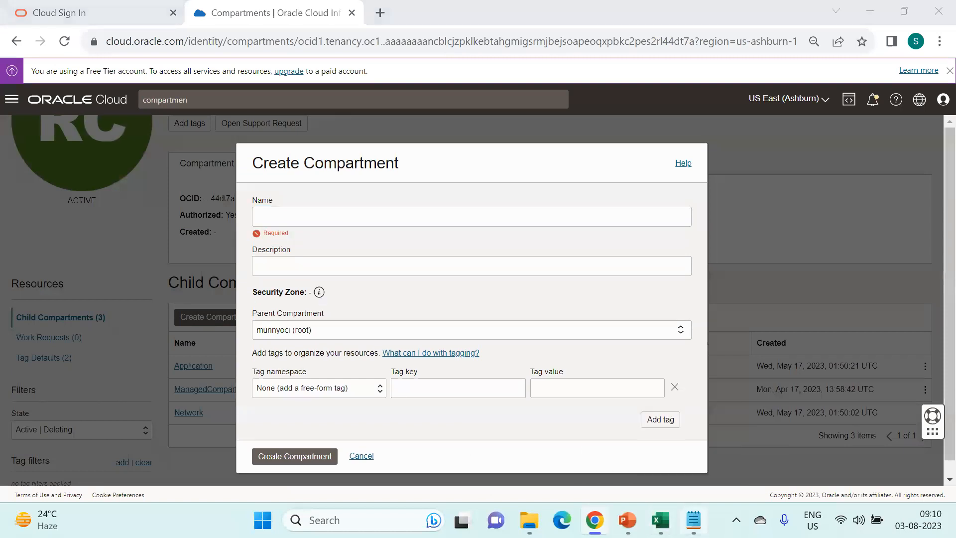
pyautogui.click(443, 183)
pyautogui.moveTo(442, 184); pyautogui.dragTo(362, 187)
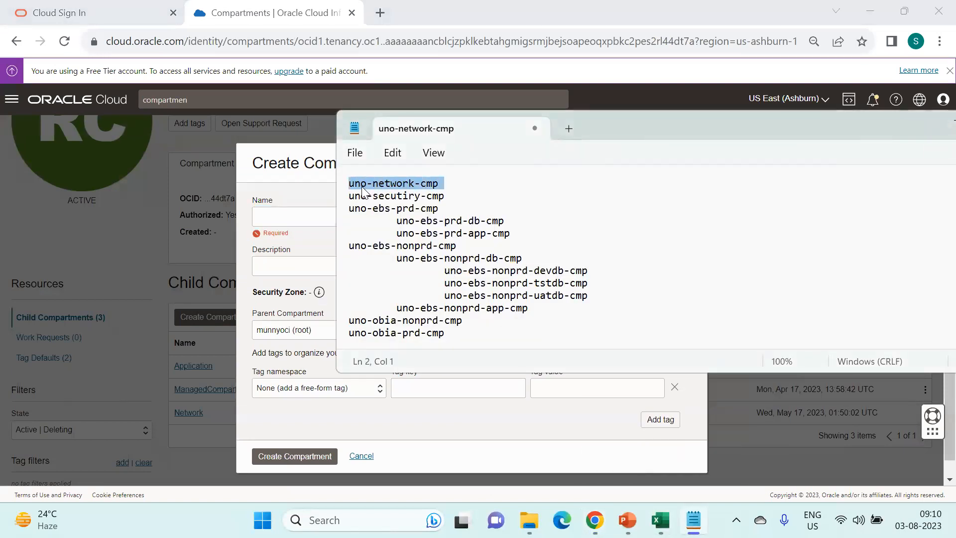
pyautogui.hotkey('ctrl', 'c')
pyautogui.click(288, 218)
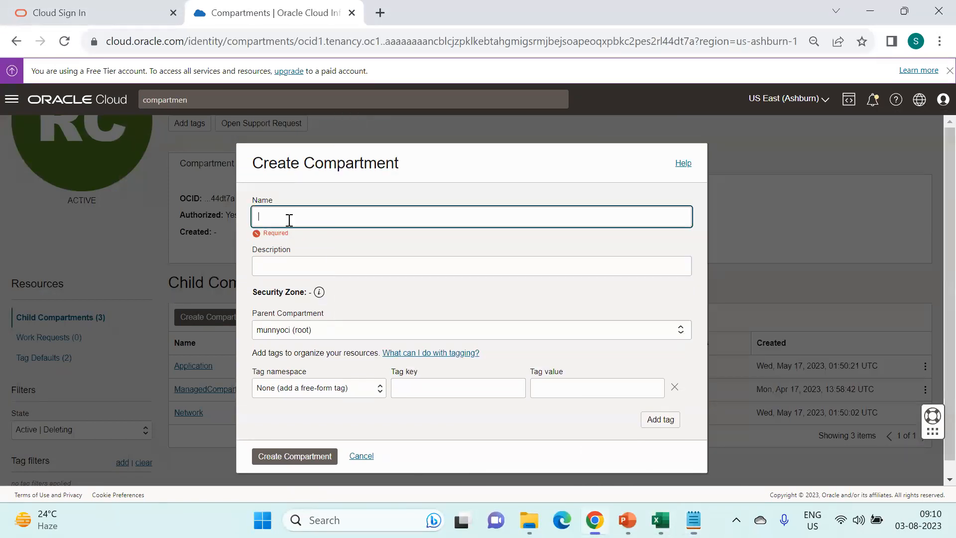
pyautogui.hotkey('ctrl', 'v')
# - Enter the description 'This is for Network Resources' and leave the tag namespace as None
pyautogui.click(326, 257)
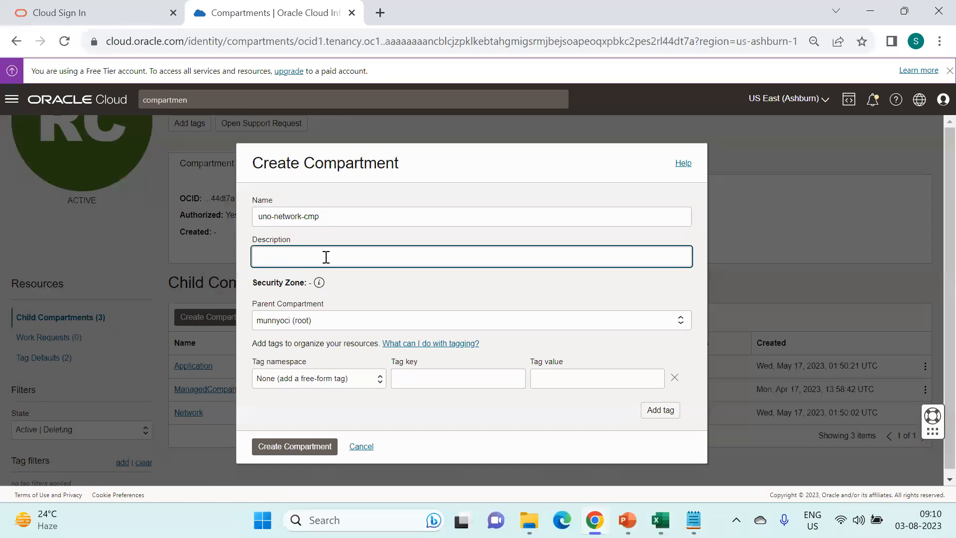
pyautogui.write('This is for Network Resources')
pyautogui.moveTo(319, 283)
pyautogui.click(362, 380)
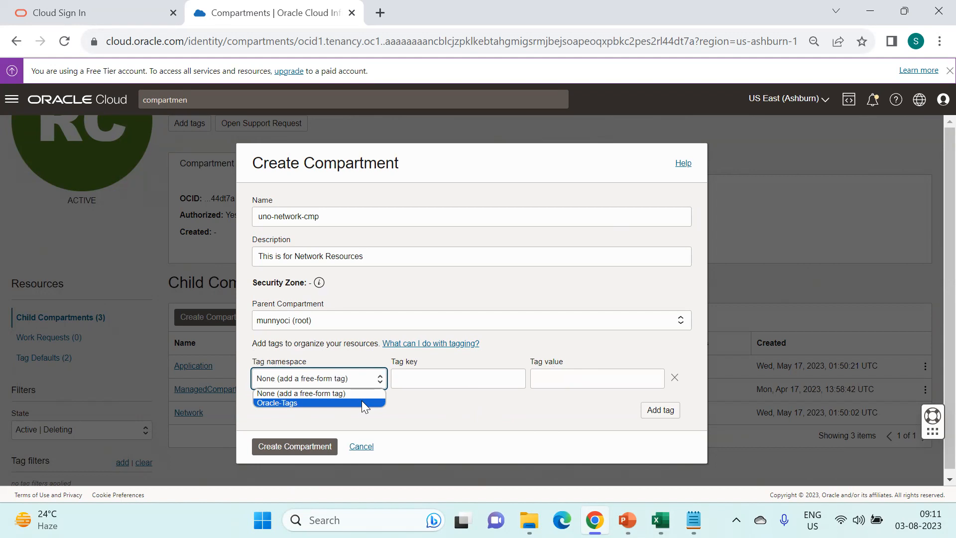
pyautogui.click(324, 395)
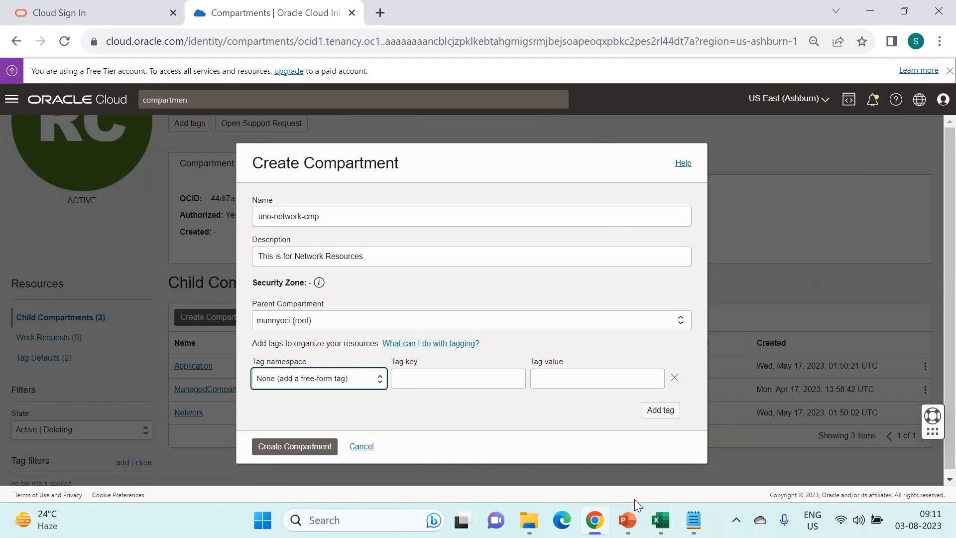
# - Review the planned Operations namespace on the workbook's Tags sheet, then return to the Create Compartment form
pyautogui.click(661, 520)
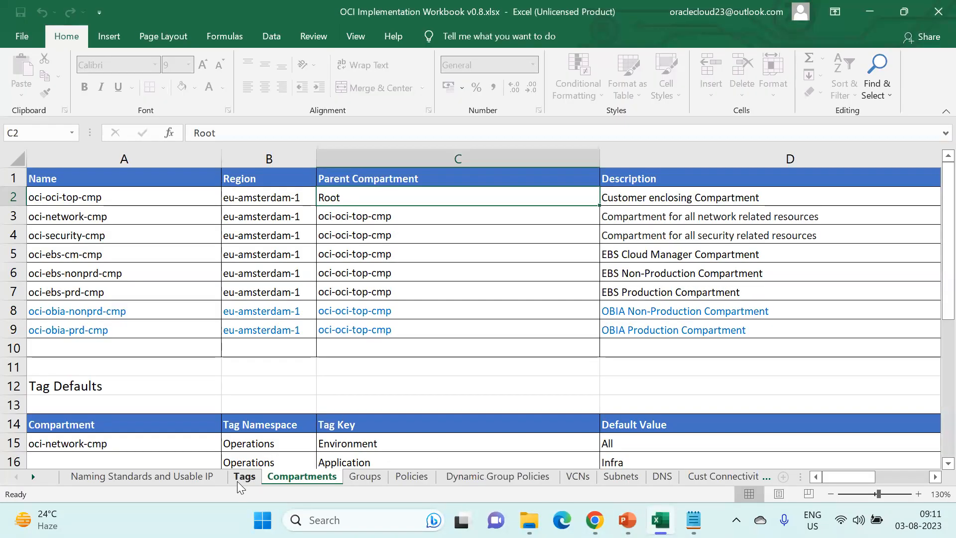
pyautogui.click(244, 476)
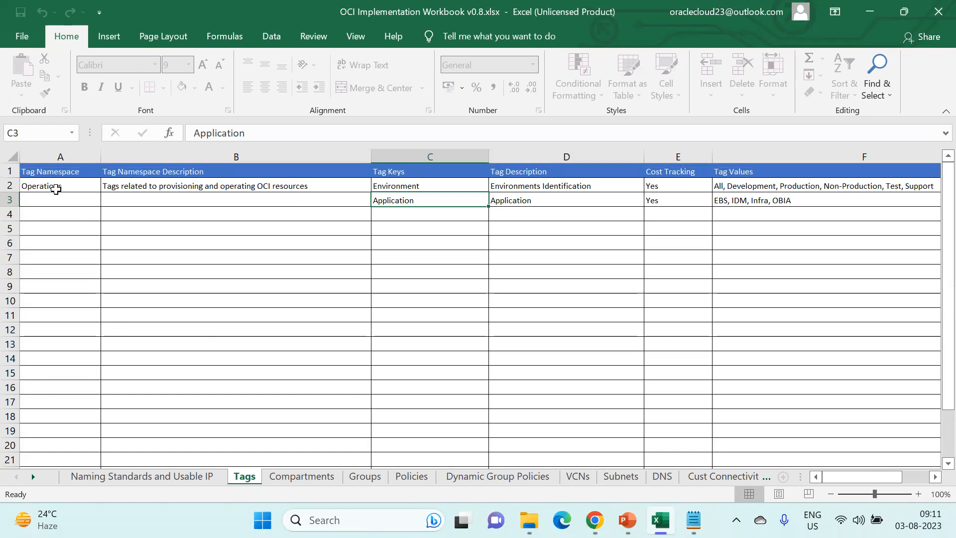
pyautogui.click(61, 196)
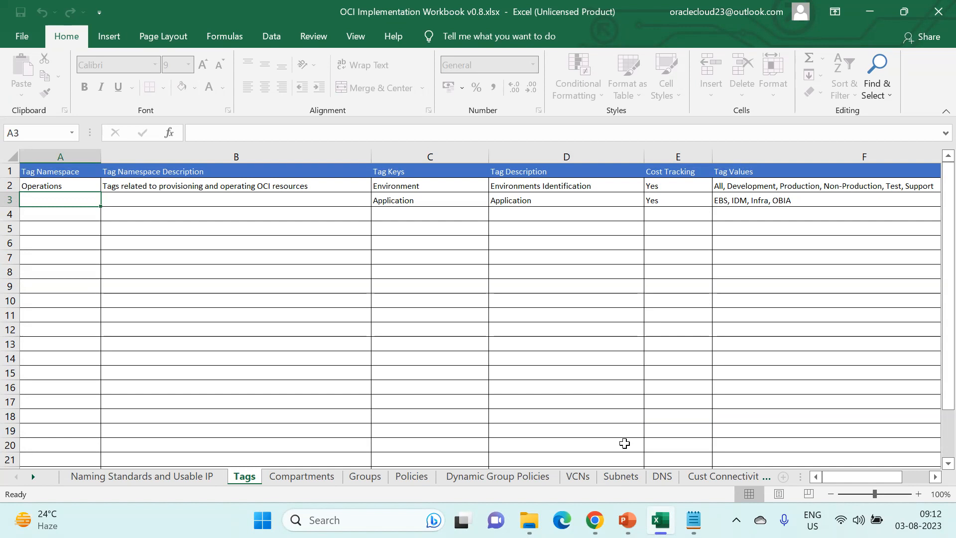
pyautogui.moveTo(595, 520)
pyautogui.click(595, 439)
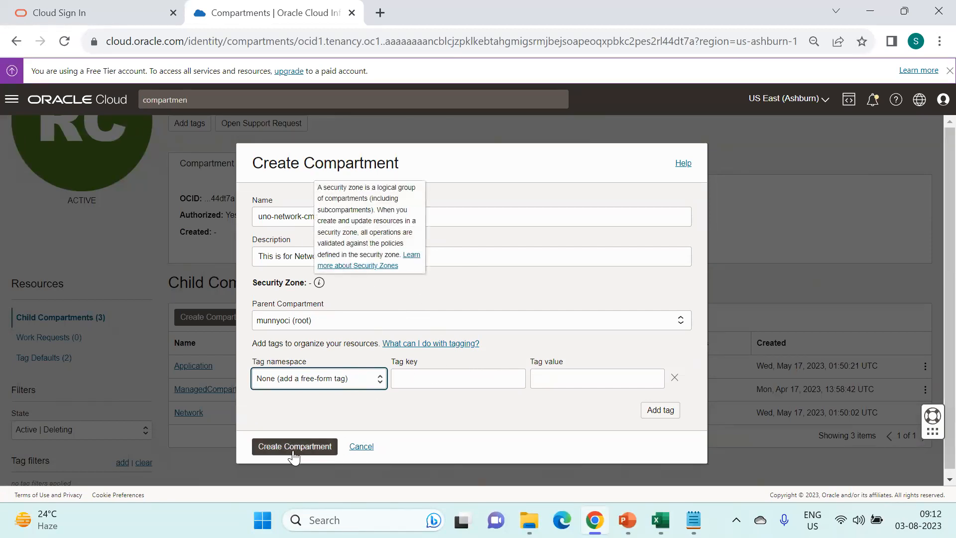
# - Create uno-network-cmp under munnyoci (root), then search the console for 'tag' to find Tag Namespaces
pyautogui.click(314, 448)
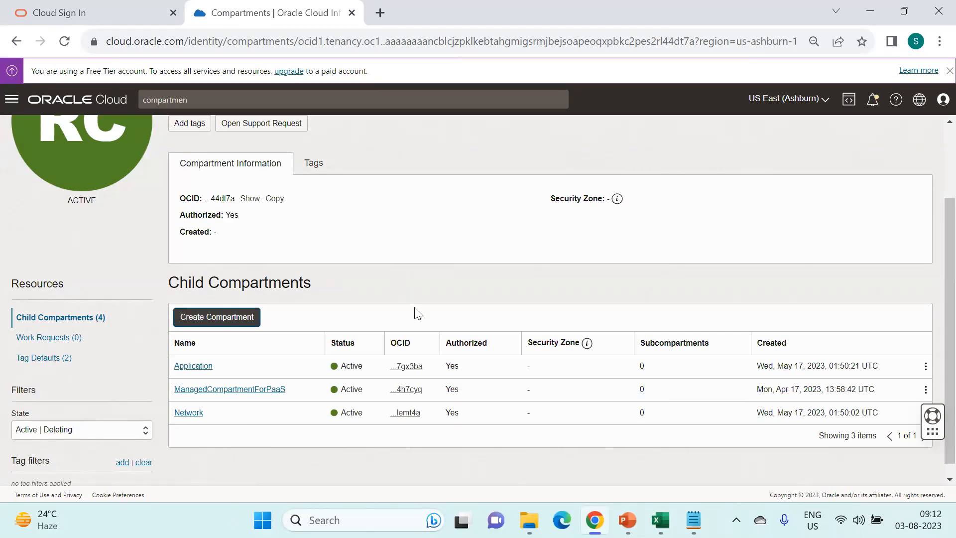
pyautogui.click(694, 520)
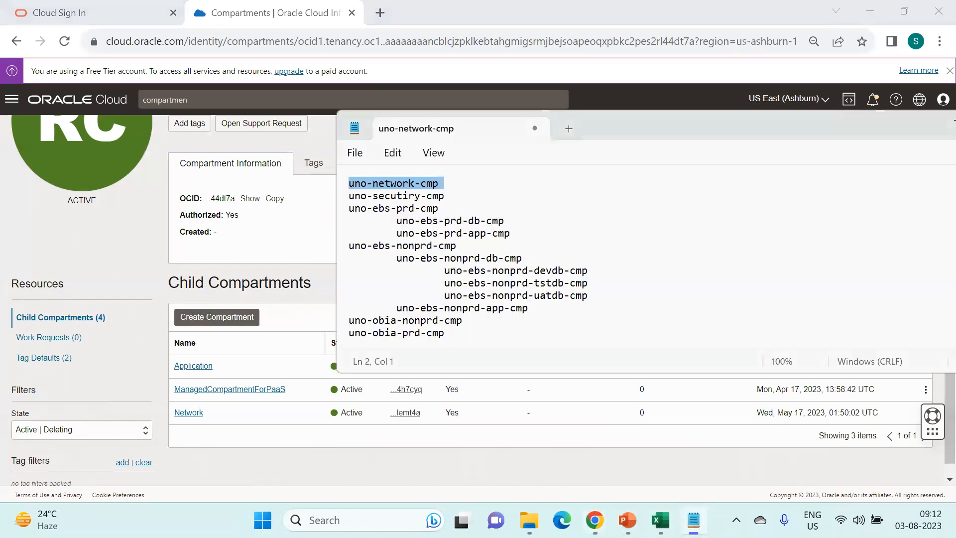
pyautogui.click(313, 292)
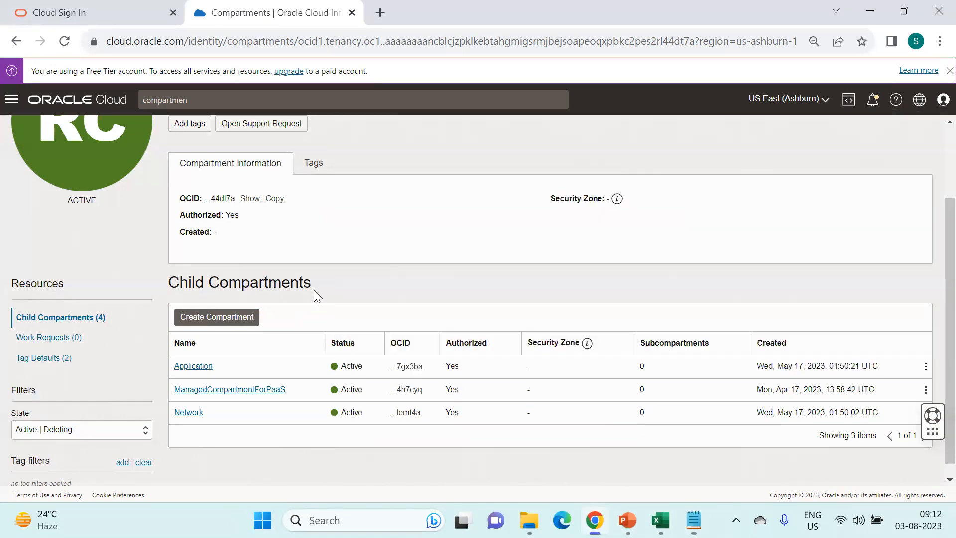
pyautogui.scroll(3, 381, 264)
pyautogui.doubleClick(247, 96)
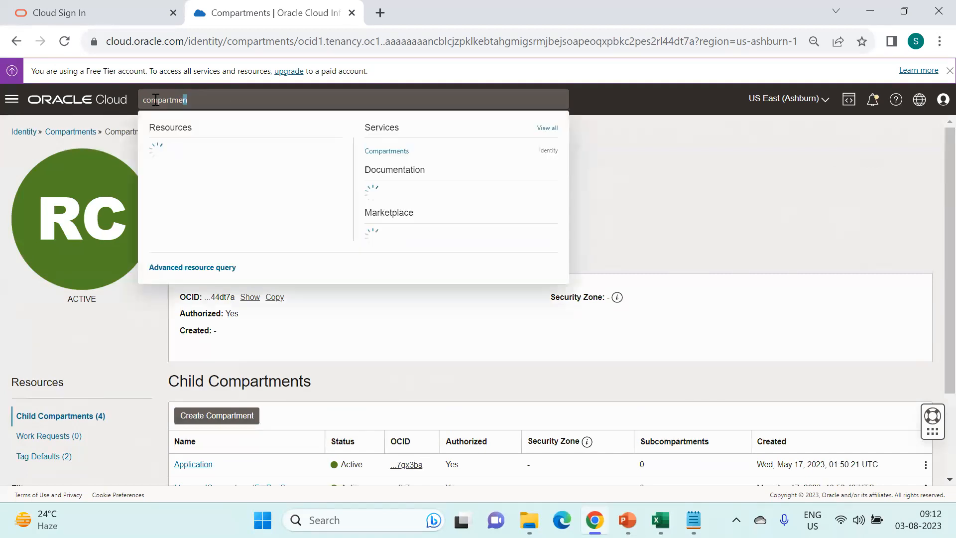
pyautogui.write('tag')
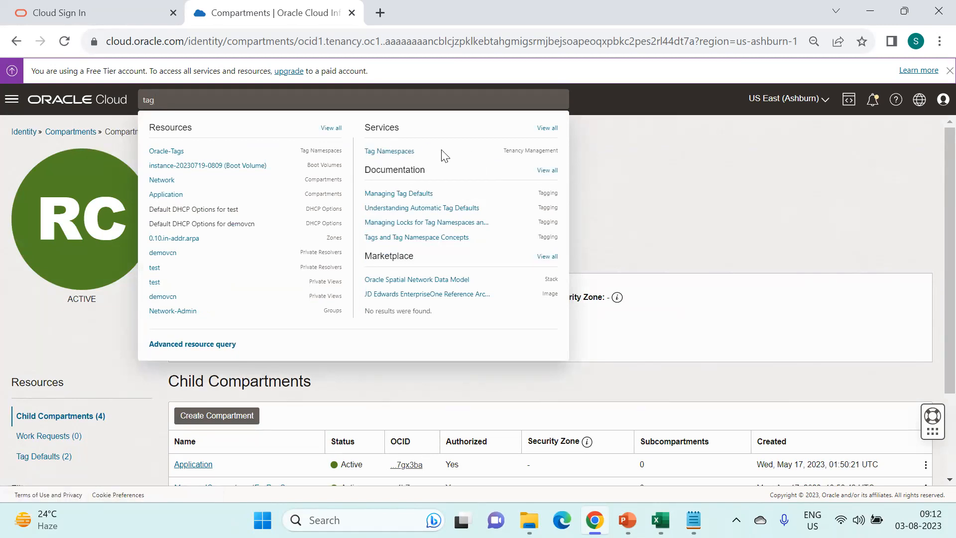
# - Go to Governance & Administration > Tag Namespaces from the console's navigation menu
pyautogui.click(12, 99)
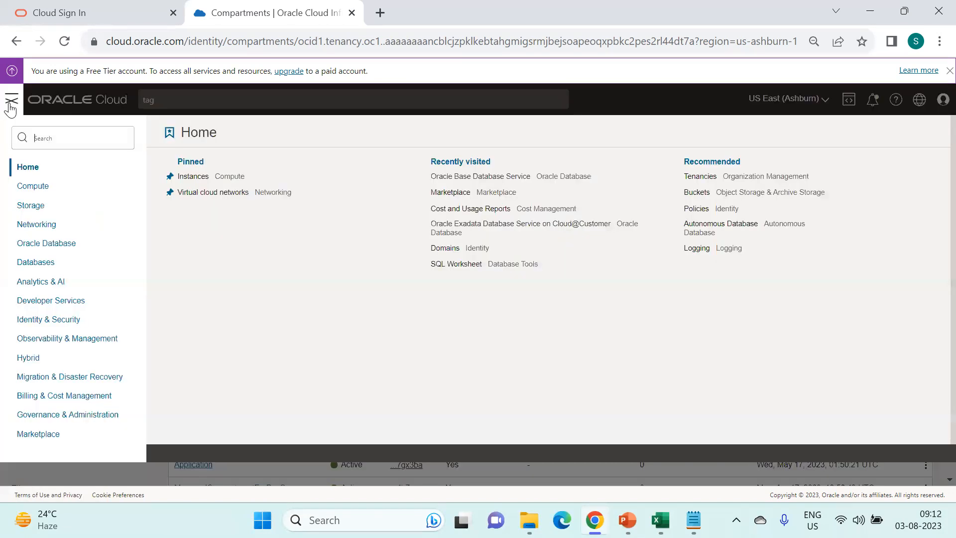
pyautogui.click(116, 421)
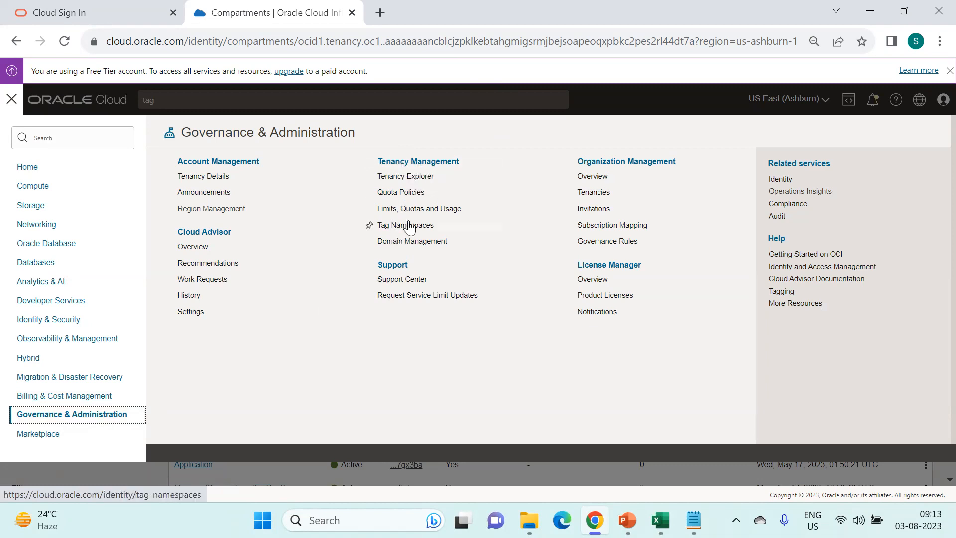
pyautogui.click(425, 233)
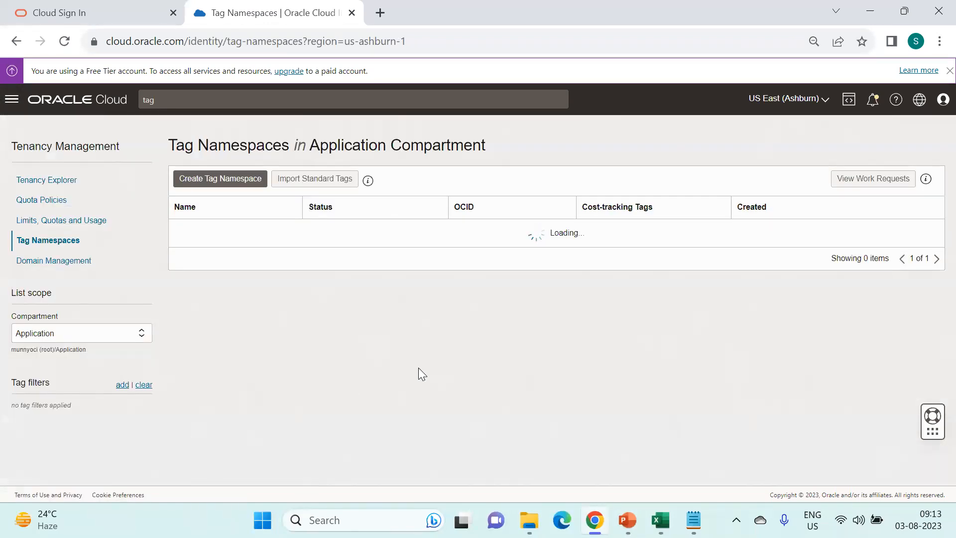
# - Begin a new tag namespace named Operations in the munnyoci (root) compartment
pyautogui.click(248, 184)
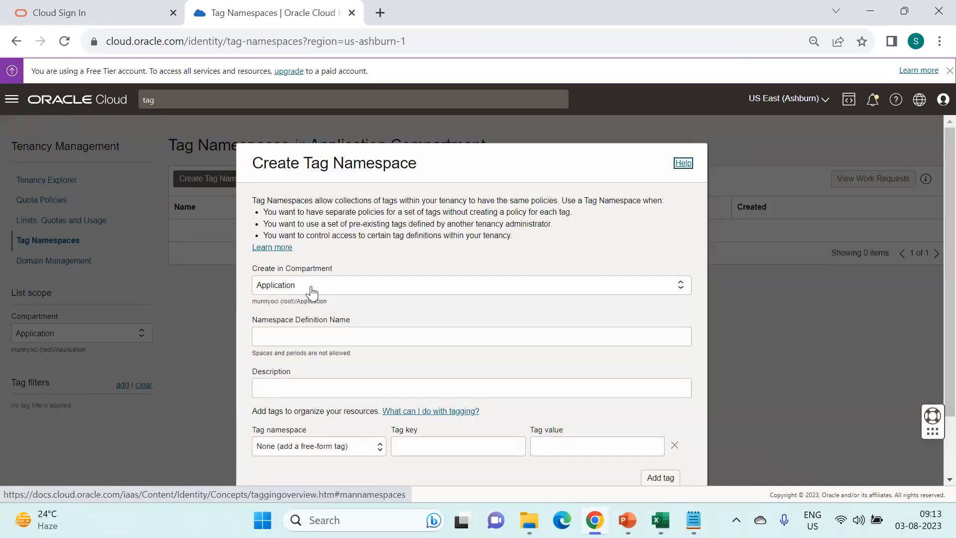
pyautogui.click(311, 290)
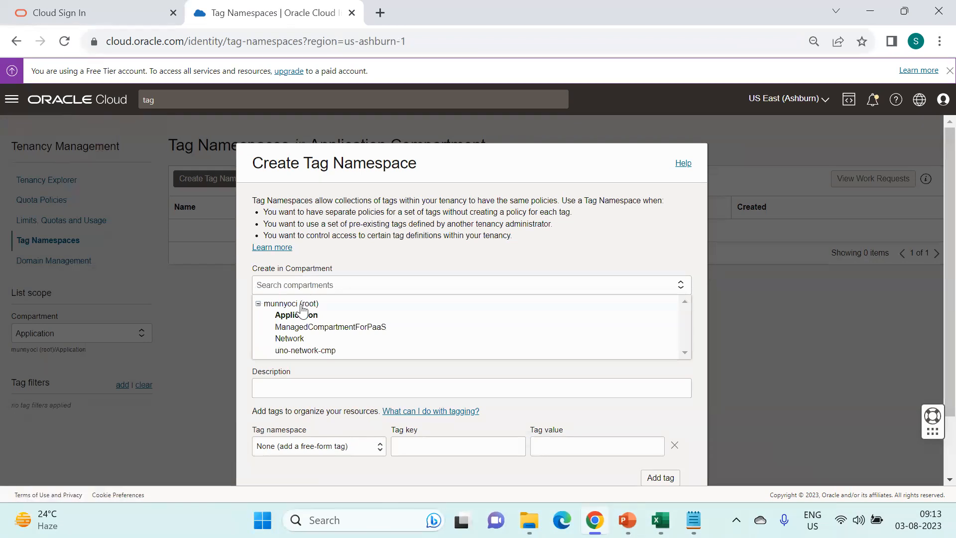
pyautogui.click(305, 302)
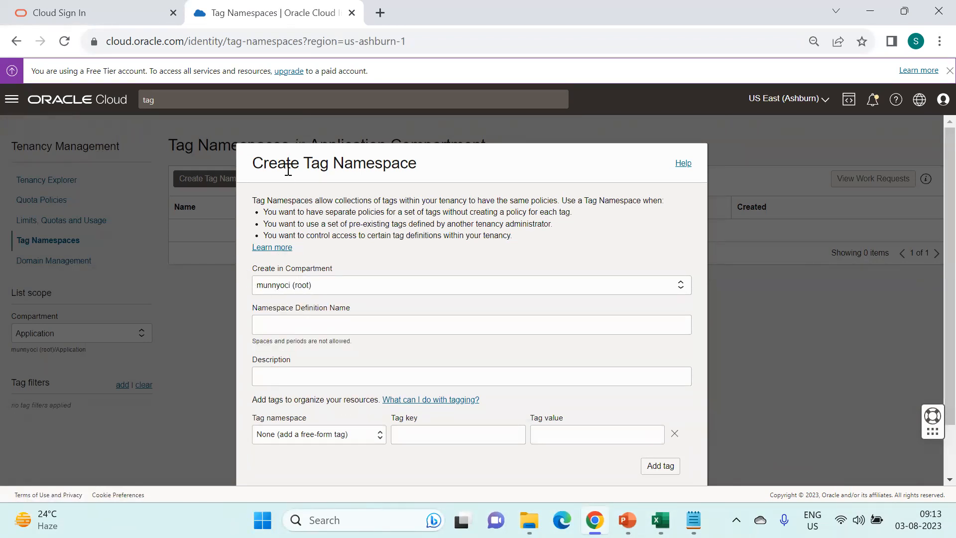
pyautogui.click(324, 327)
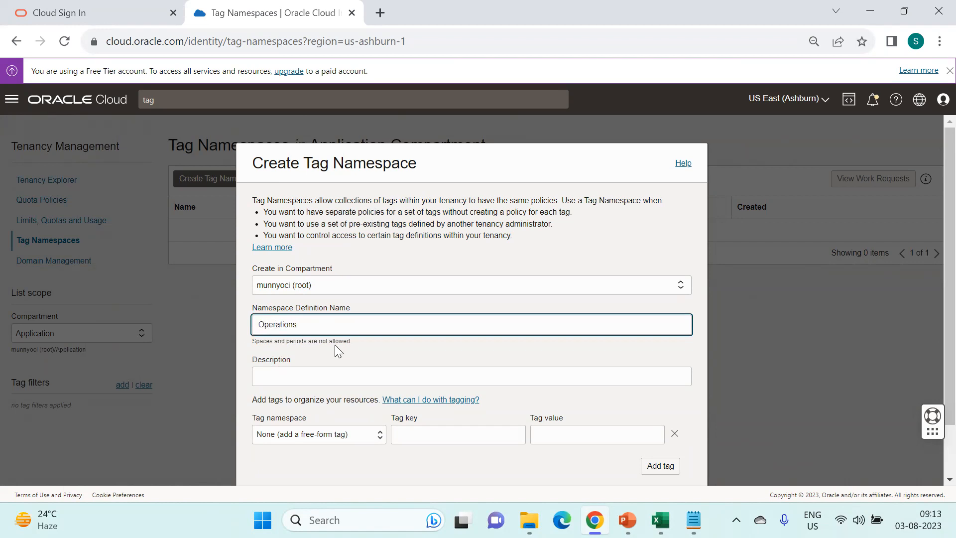
pyautogui.scroll(-2, 322, 337)
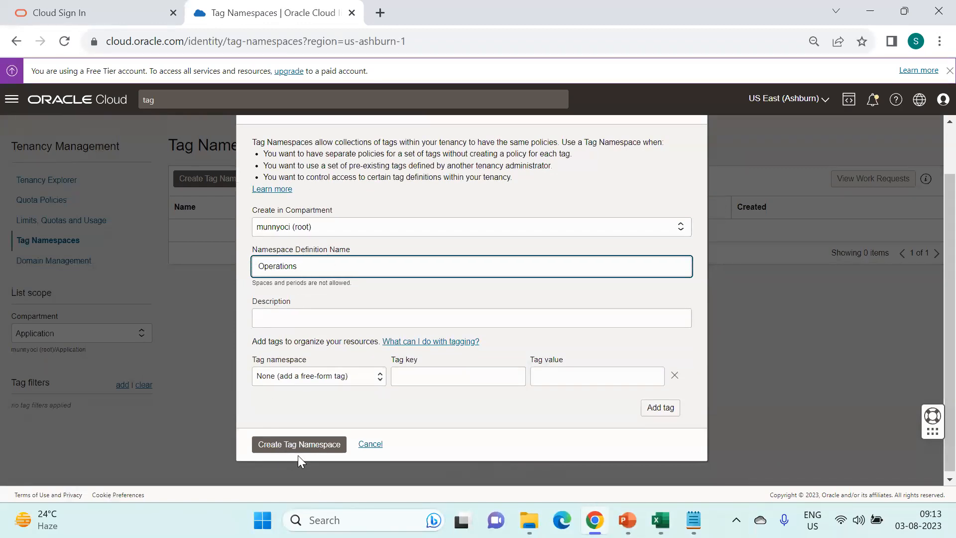
pyautogui.click(304, 443)
# - Add the description 'Tages for OCI Re', create the namespace, and set the list scope to root
pyautogui.click(310, 320)
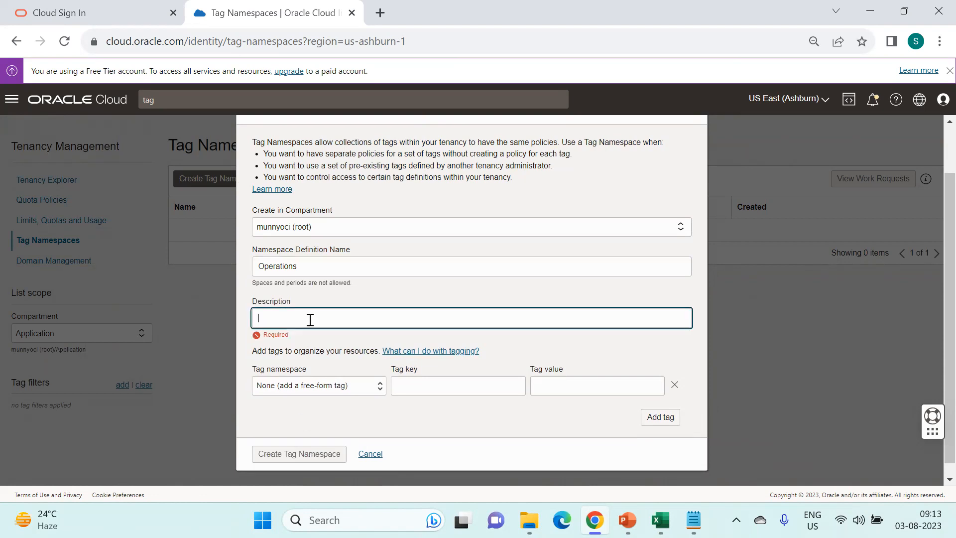
pyautogui.write('O')
pyautogui.press('BackSpace')
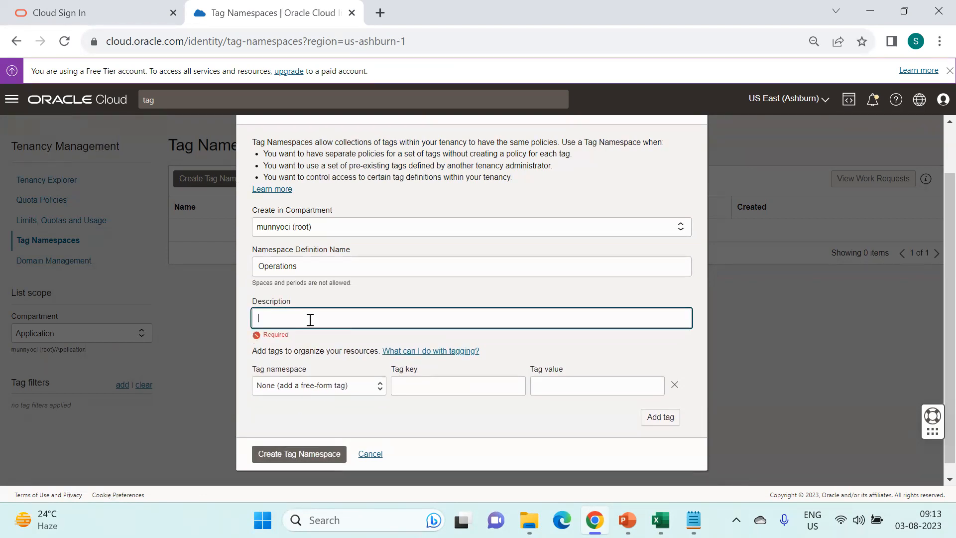
pyautogui.click(660, 520)
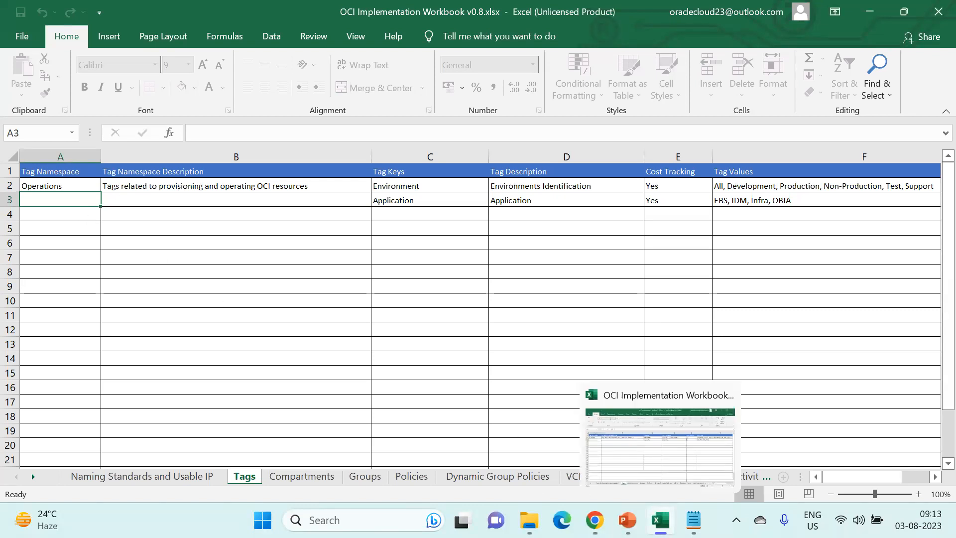
pyautogui.click(658, 518)
pyautogui.write('Tages ')
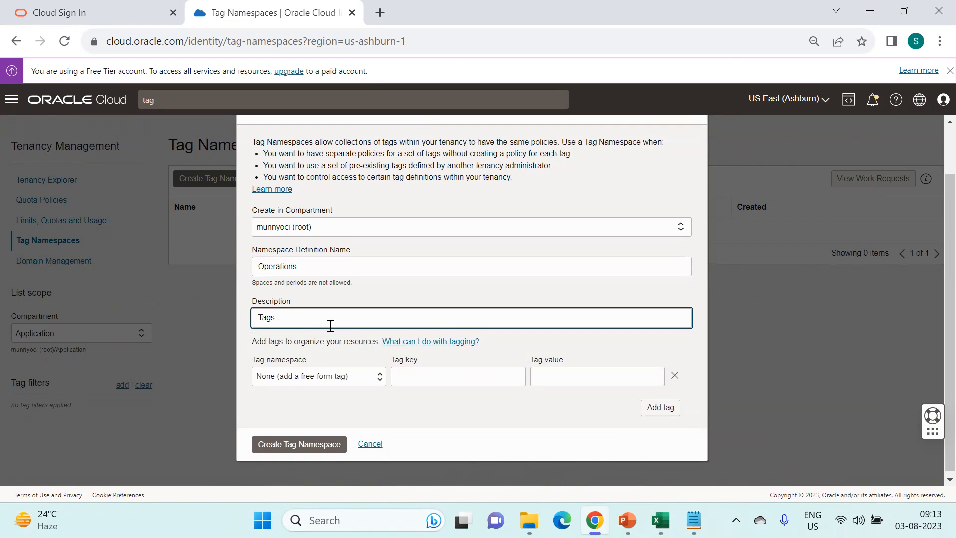
pyautogui.write('for OCI Resources')
pyautogui.click(304, 444)
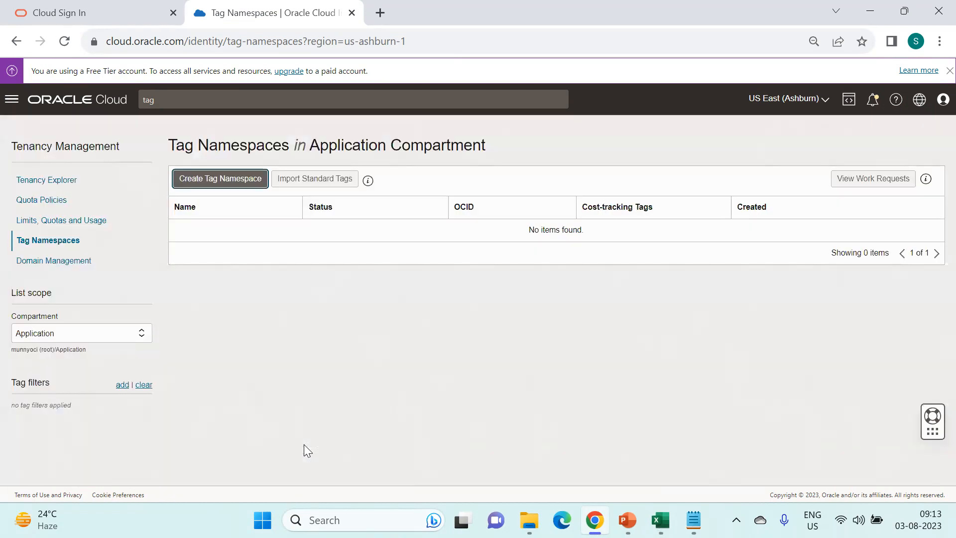
pyautogui.click(119, 335)
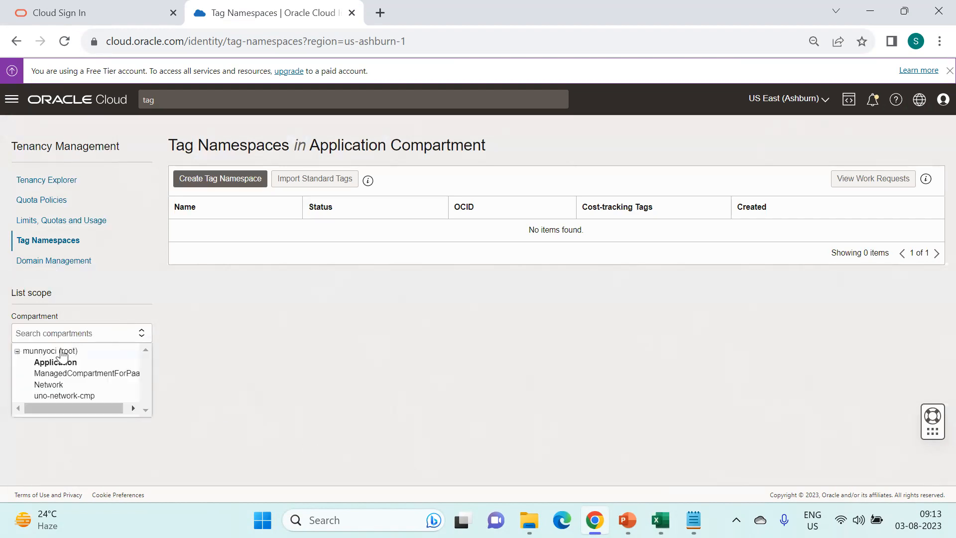
pyautogui.click(63, 351)
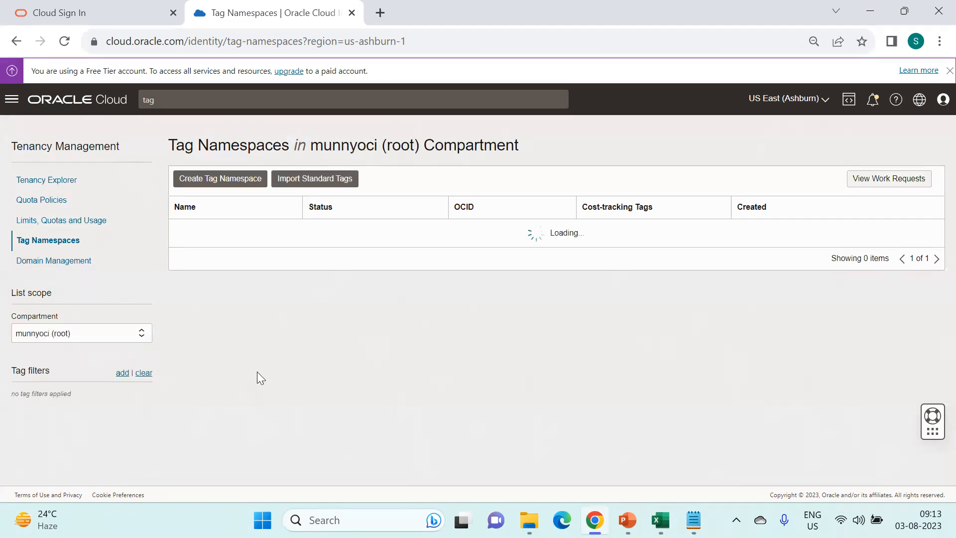
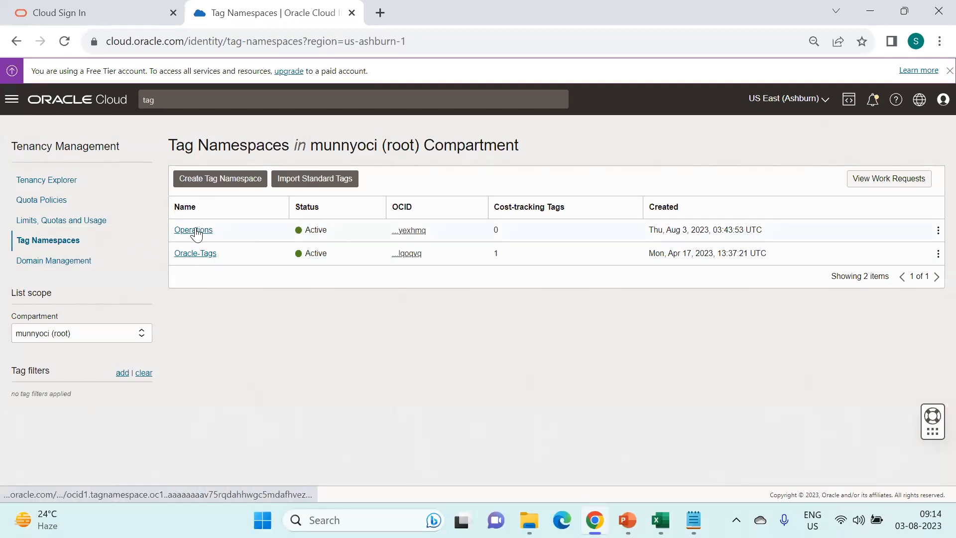
# - Start a new tag key in the Operations namespace and view the workbook's Tags sheet
pyautogui.click(195, 231)
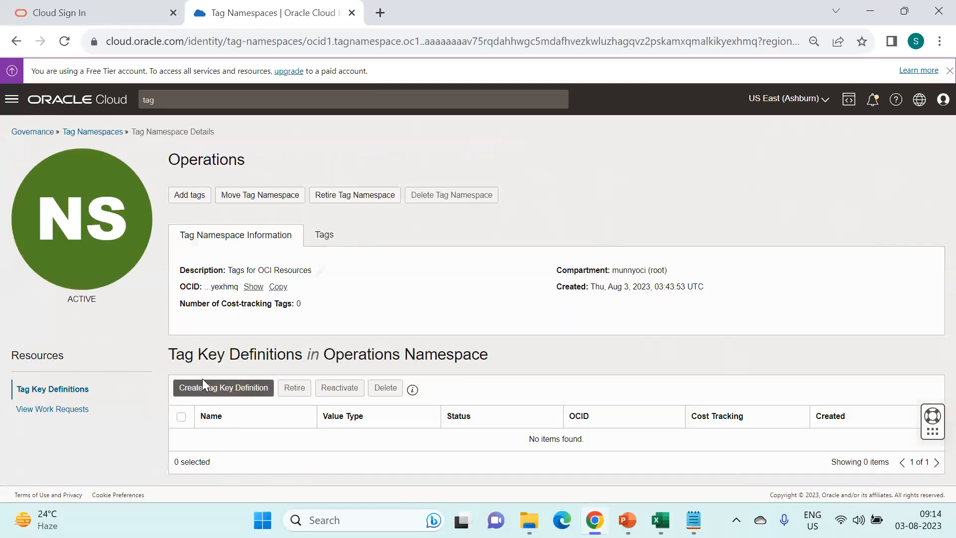
pyautogui.click(241, 398)
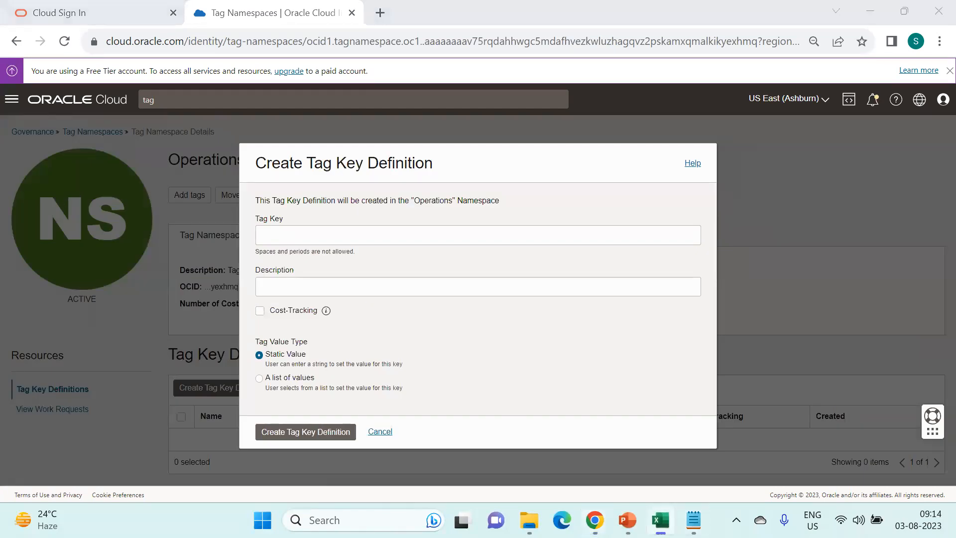
pyautogui.click(660, 520)
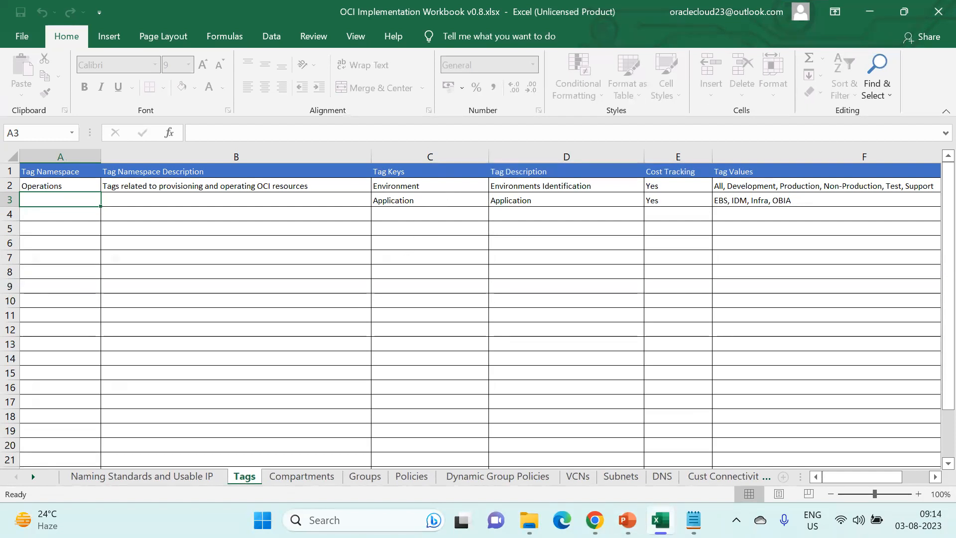
pyautogui.moveTo(660, 520)
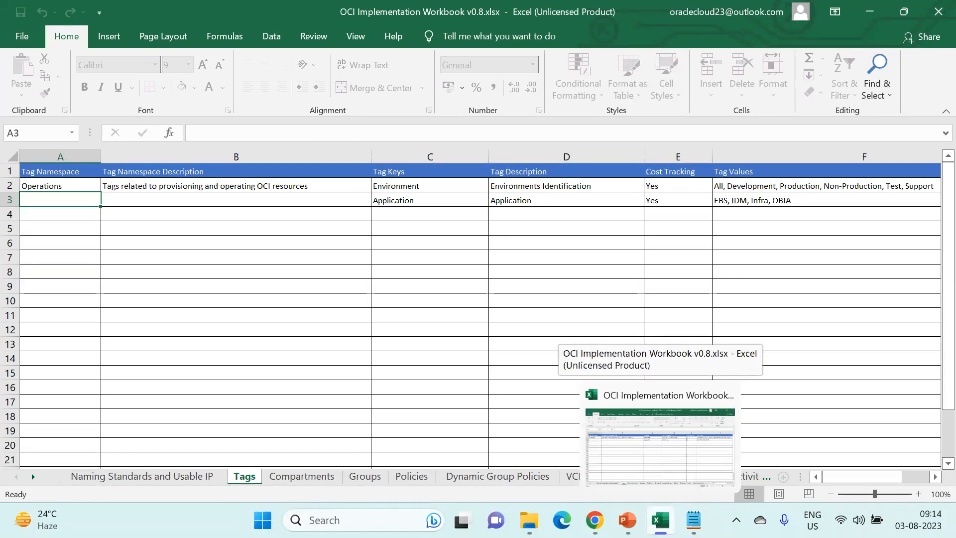
# - Name the tag key Environment, describe it as 'env list of values', and enable cost tracking
pyautogui.click(660, 520)
pyautogui.click(371, 238)
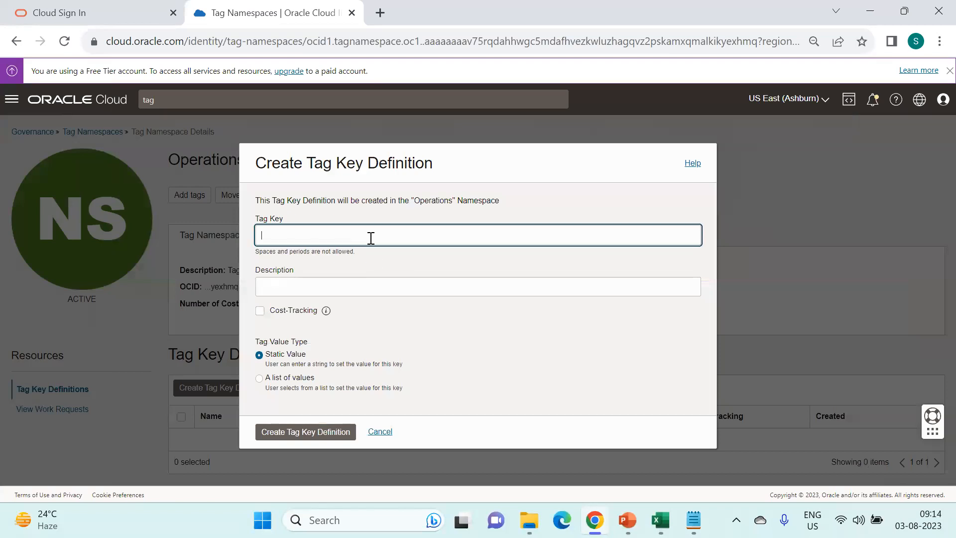
pyautogui.write('nv')
pyautogui.press('Tab')
pyautogui.write('env fofor')
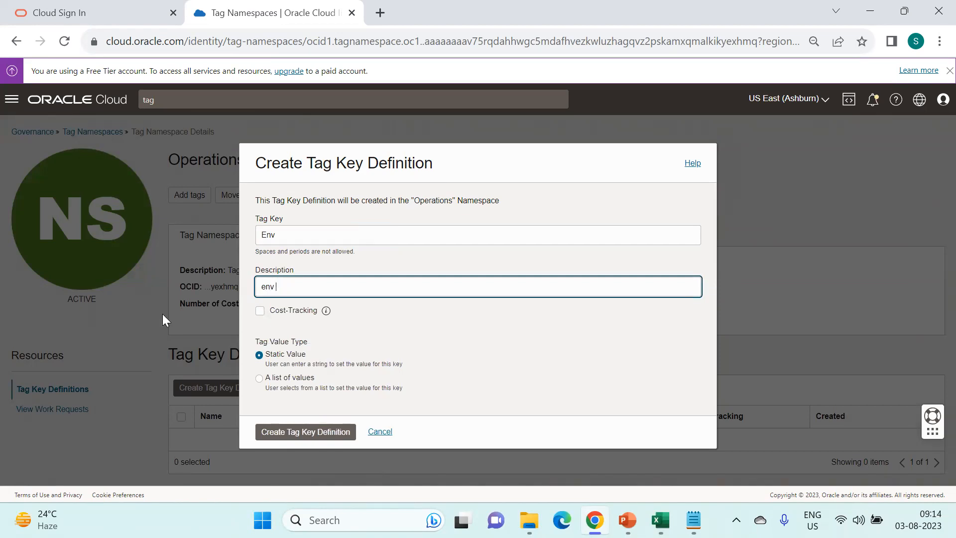
pyautogui.click(261, 313)
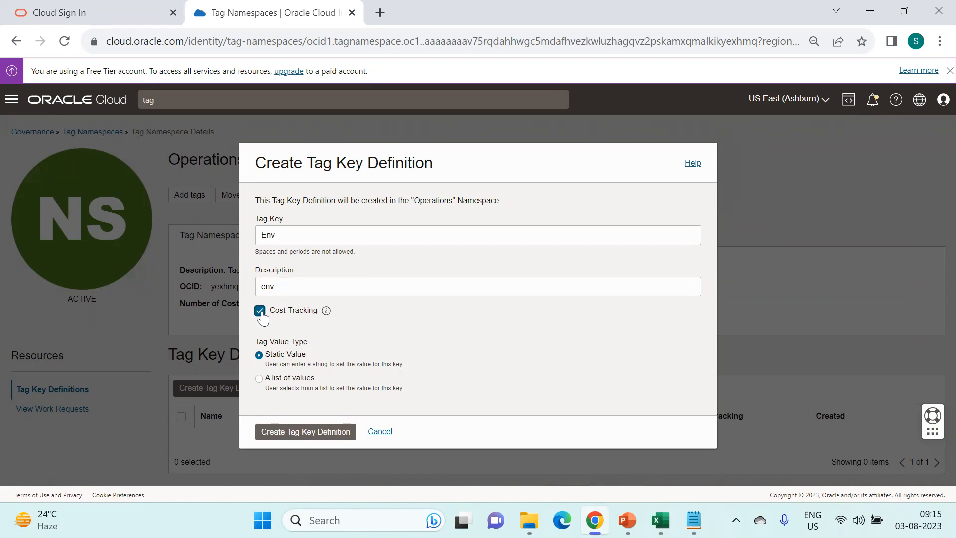
pyautogui.click(260, 311)
pyautogui.click(260, 312)
pyautogui.click(291, 234)
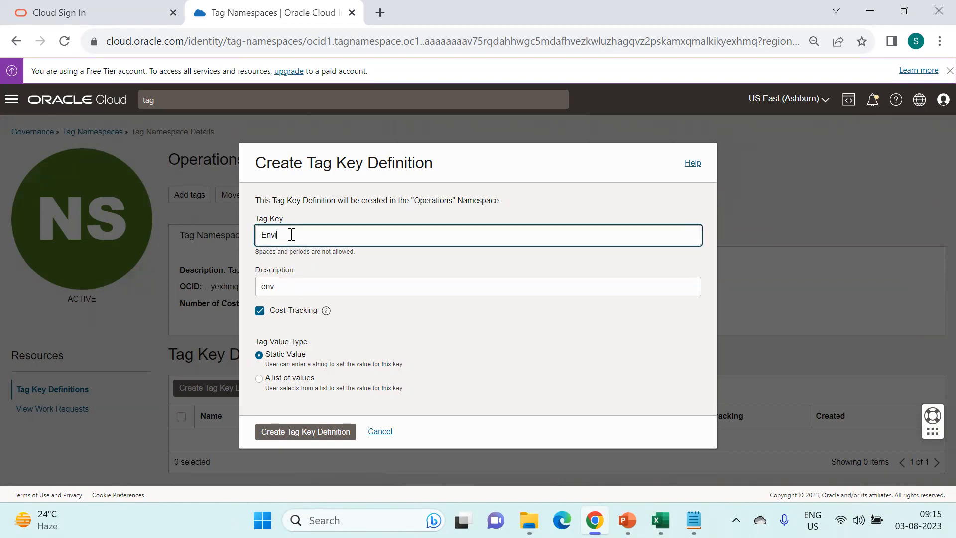
pyautogui.write('ironment')
pyautogui.click(306, 281)
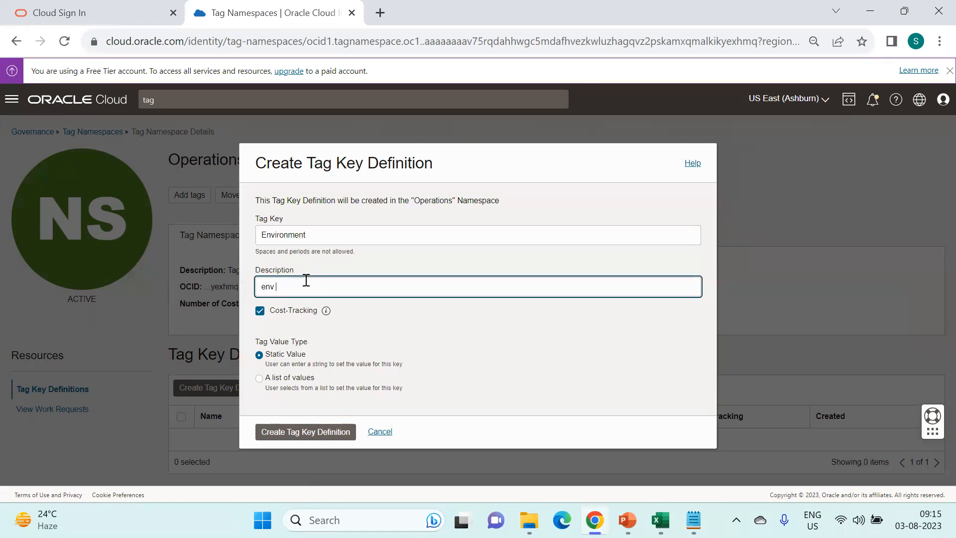
pyautogui.write('list of values')
pyautogui.click(421, 345)
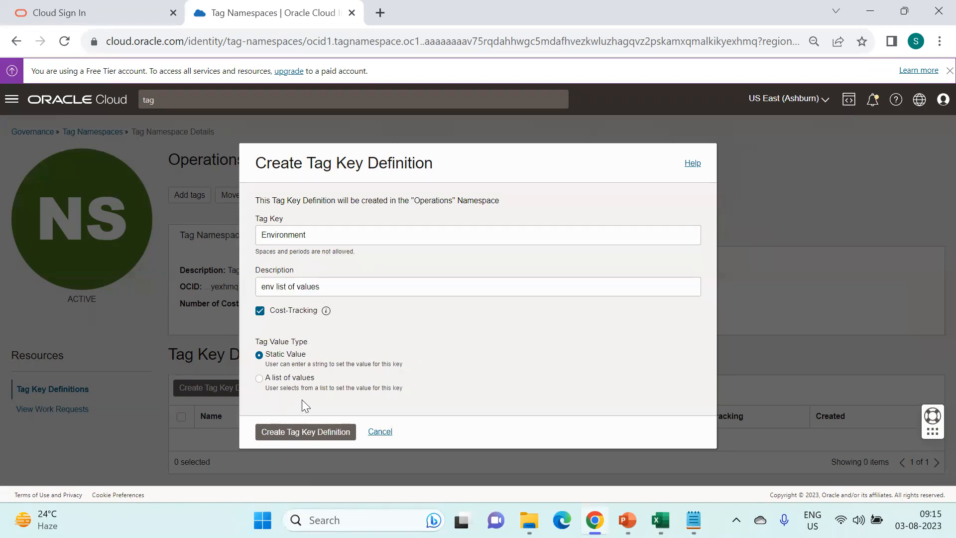
# - Switch the Environment key's value type to a list of values
pyautogui.click(259, 380)
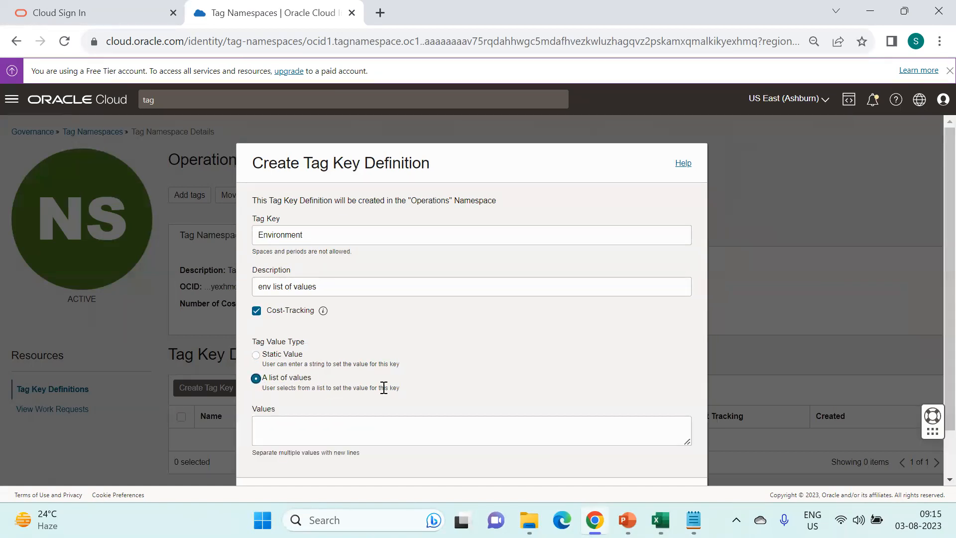
pyautogui.scroll(-1, 384, 388)
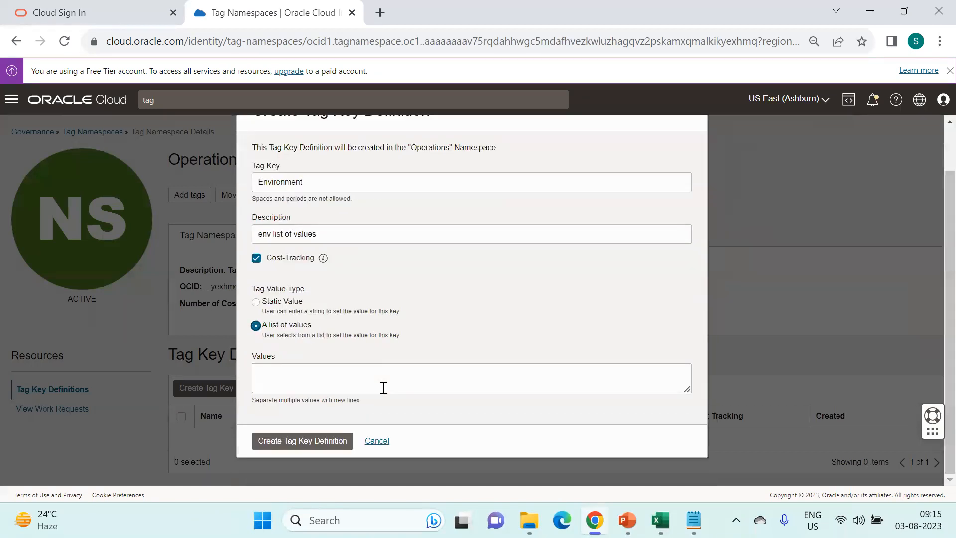
pyautogui.click(296, 370)
pyautogui.hotkey('alt', 'Tab')
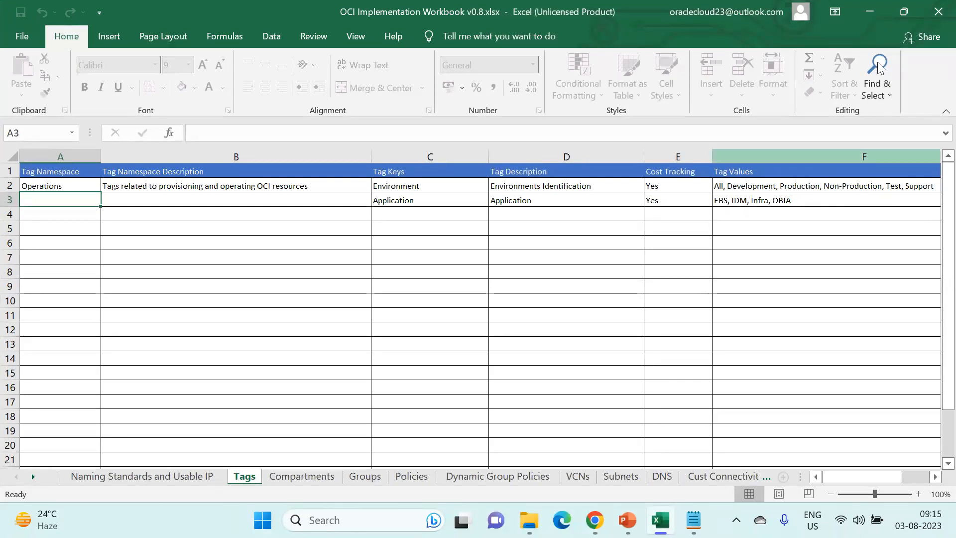
pyautogui.click(870, 12)
# - Enter values All, Dev, Test, Prod, Non-Prod, Support and create the Environment tag key
pyautogui.write('A')
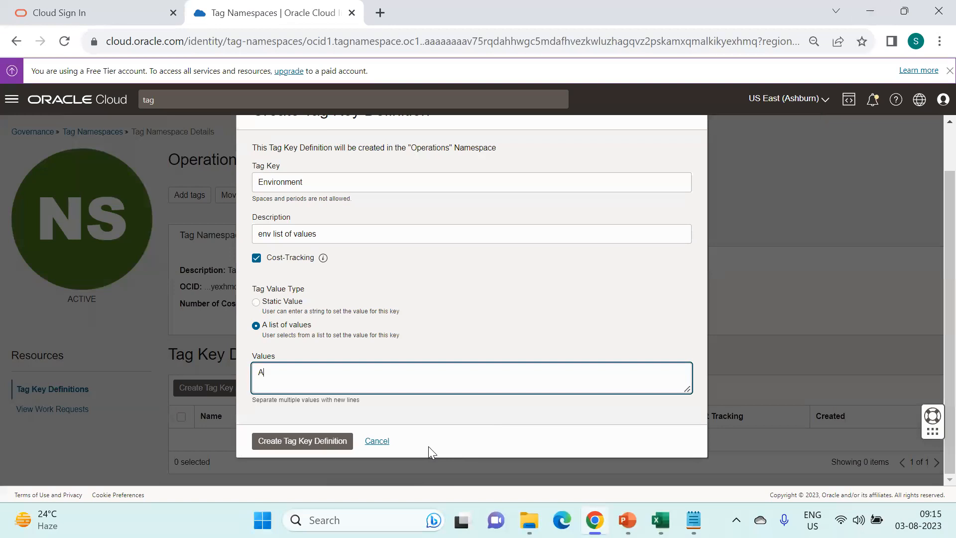
pyautogui.write('ll')
pyautogui.press('Return')
pyautogui.write('Dev')
pyautogui.press('Return')
pyautogui.write('Test')
pyautogui.press('Return')
pyautogui.write('Prod')
pyautogui.press('Return')
pyautogui.write('Non-Prod')
pyautogui.press('Return')
pyautogui.write('Support')
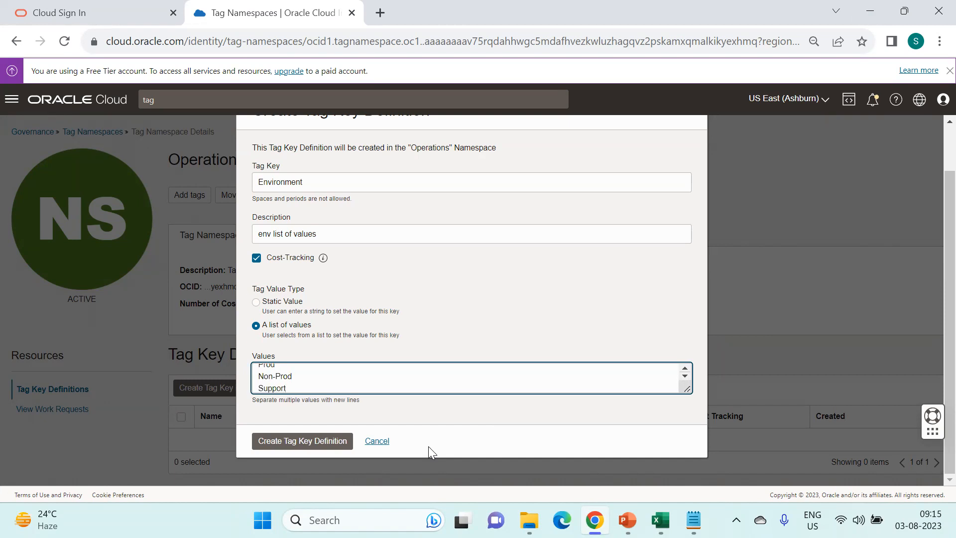
pyautogui.click(291, 443)
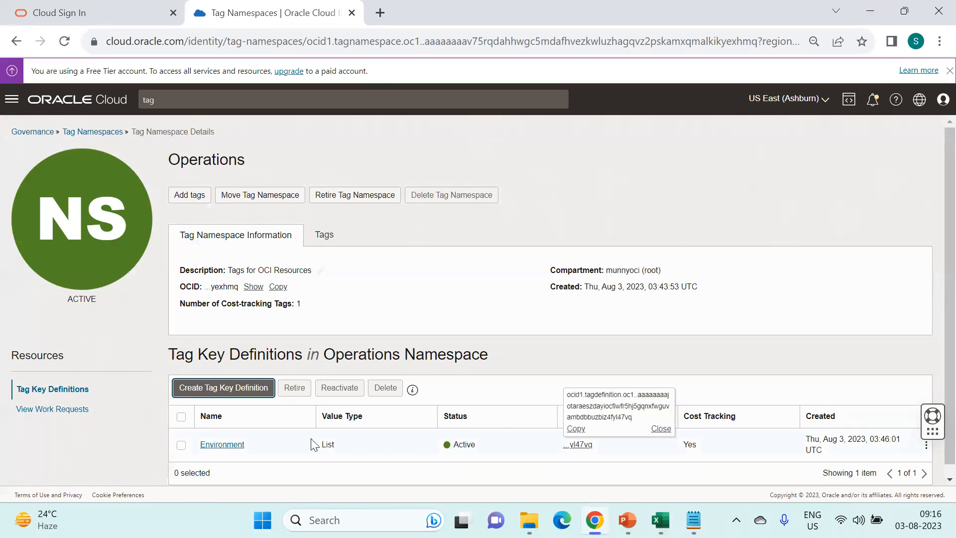
# - Note Environment's List type, then reopen Operations and start another tag key definition
pyautogui.doubleClick(328, 444)
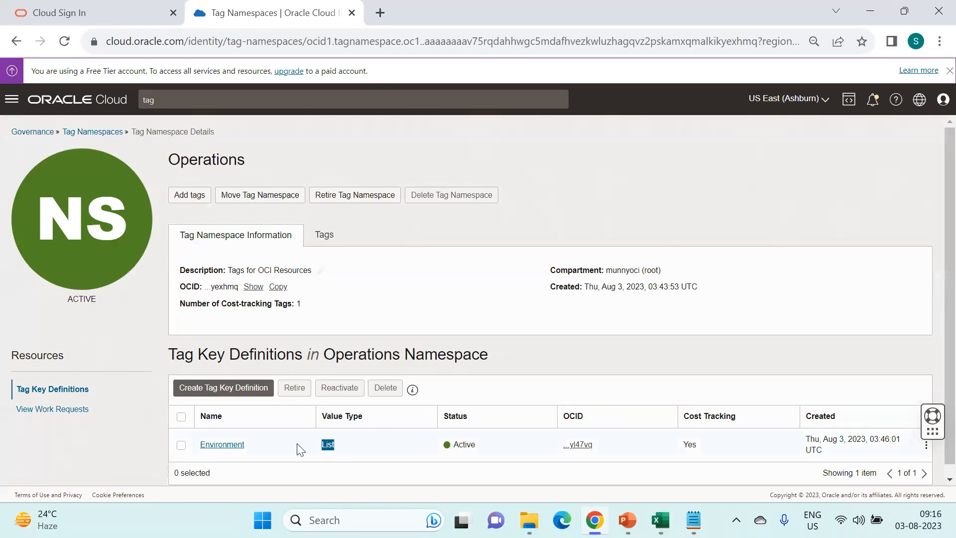
pyautogui.click(518, 347)
pyautogui.click(106, 132)
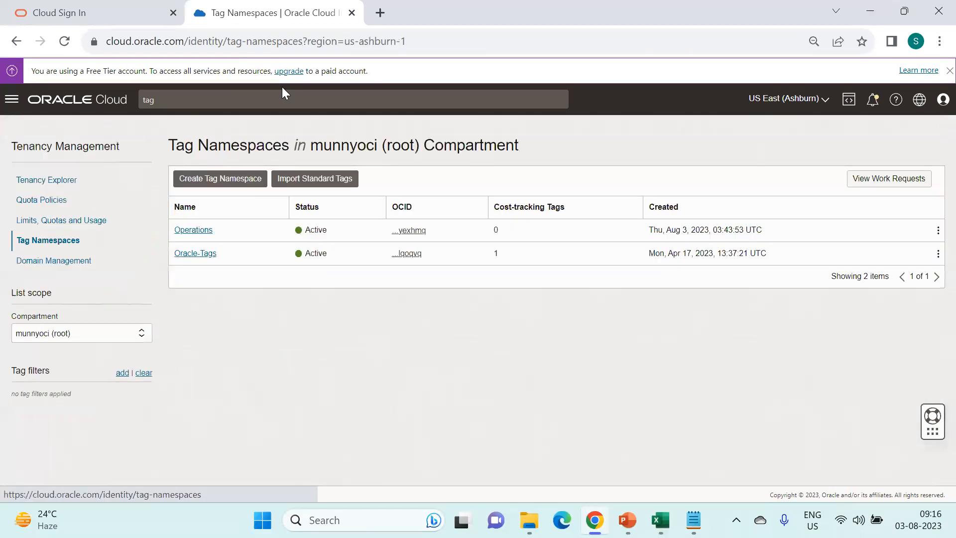
pyautogui.click(194, 230)
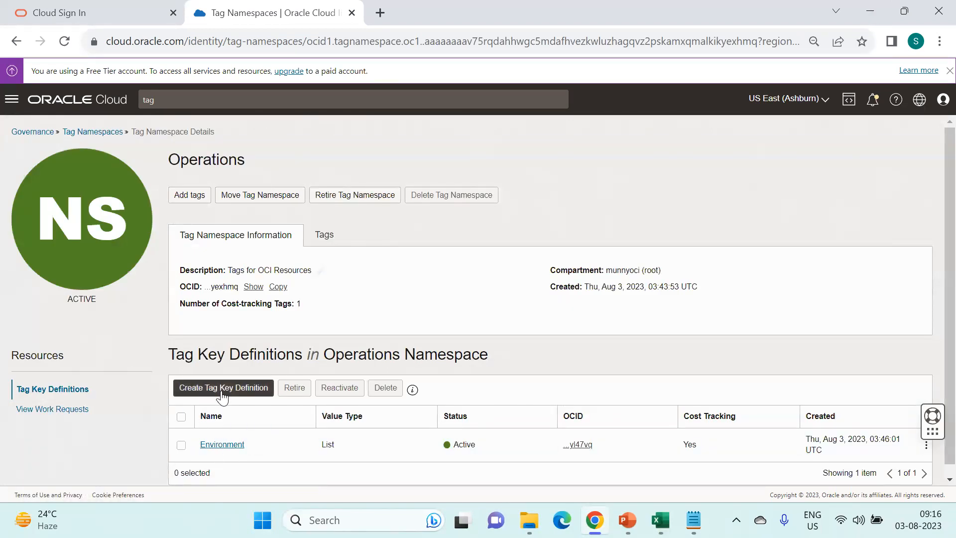
pyautogui.click(239, 393)
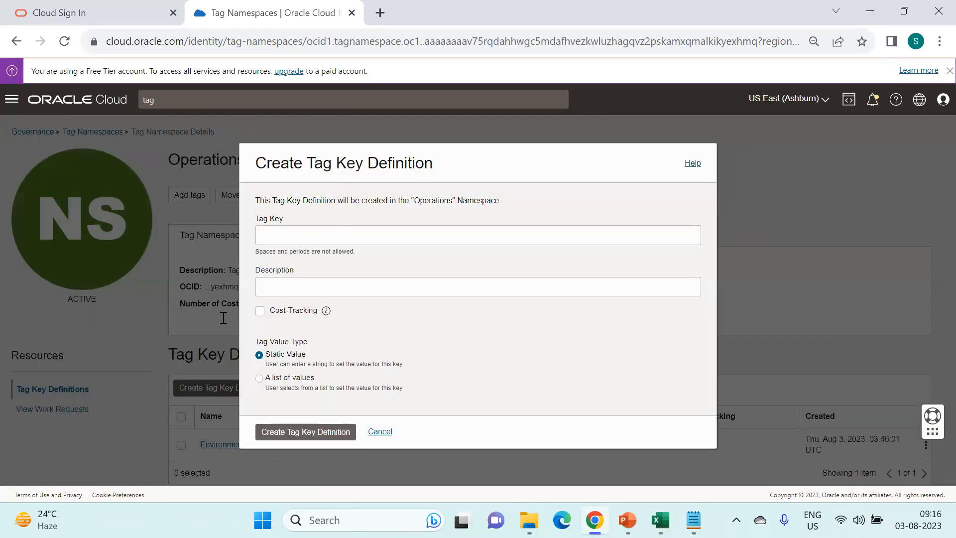
# - Create the cost-tracked Application tag key described as 'Tag Key Application'
pyautogui.click(305, 232)
pyautogui.write('Application')
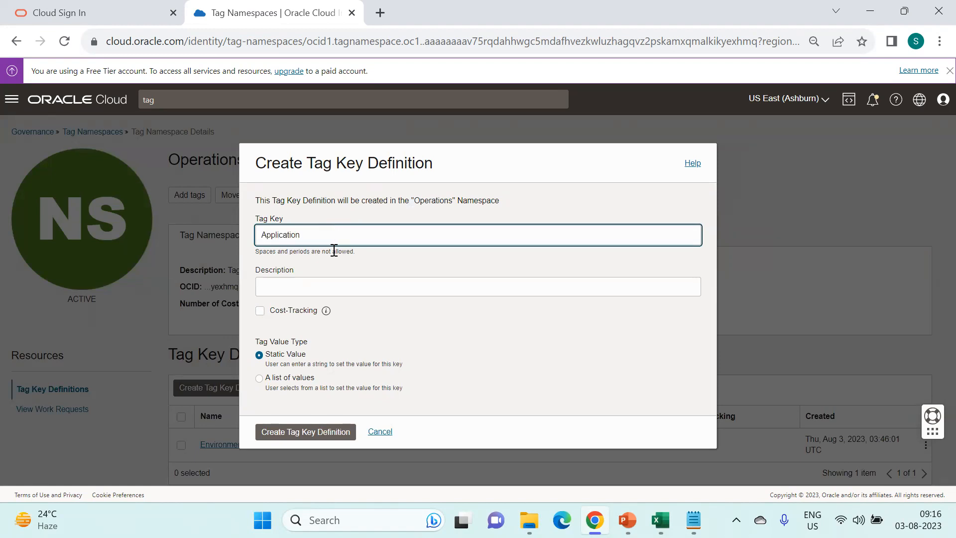
pyautogui.click(318, 287)
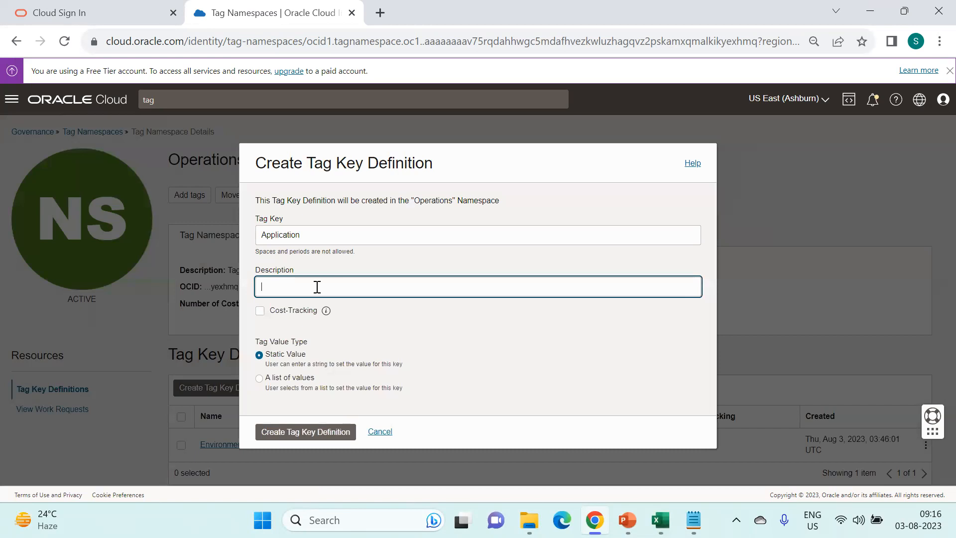
pyautogui.write('Tag Key Aplication')
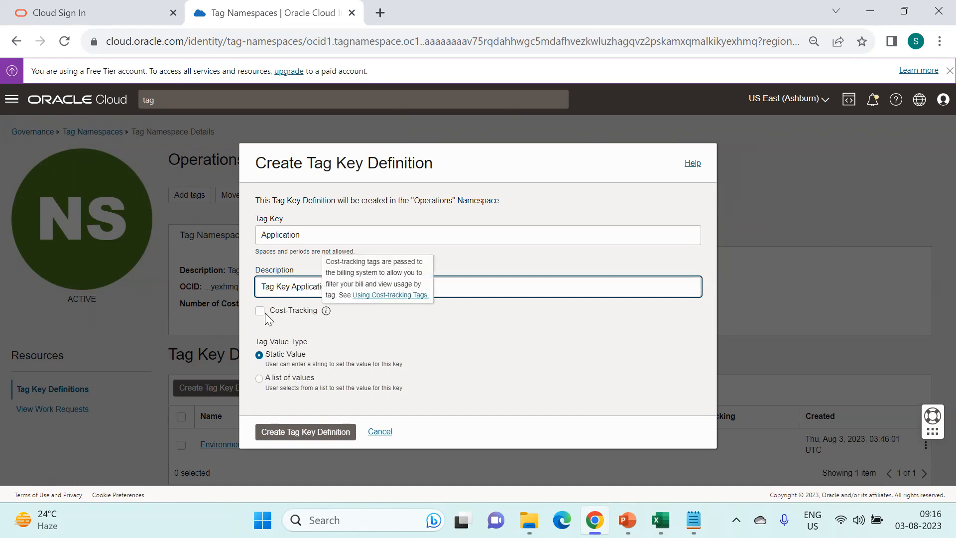
pyautogui.click(263, 312)
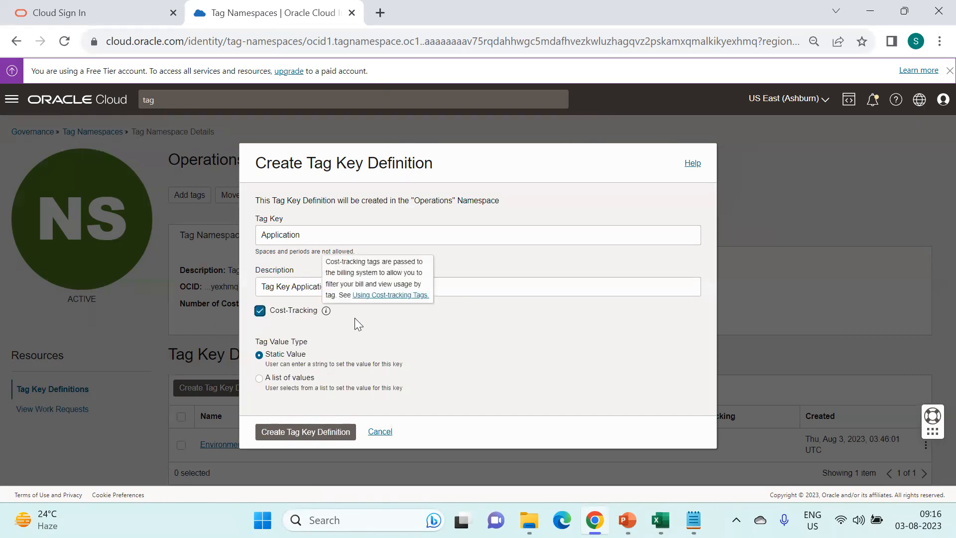
pyautogui.click(294, 432)
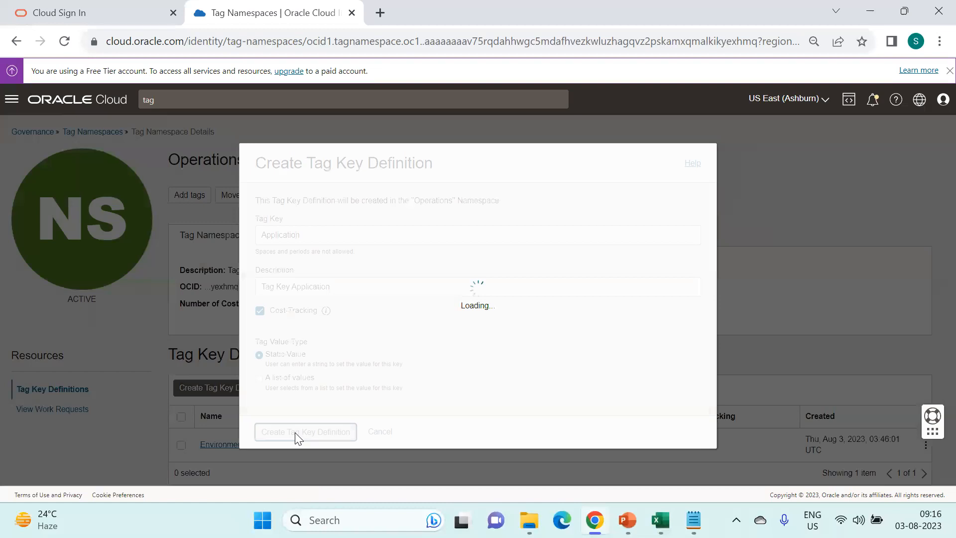
pyautogui.scroll(-1, 654, 309)
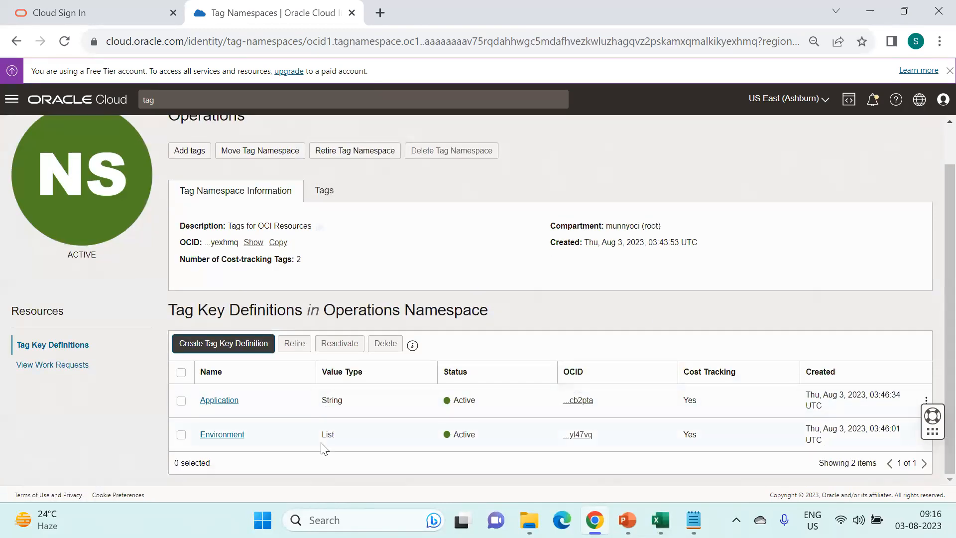
# - Open the Application tag key's definition details from its row actions menu
pyautogui.moveTo(326, 435); pyautogui.dragTo(356, 440)
pyautogui.moveTo(322, 400); pyautogui.dragTo(344, 400)
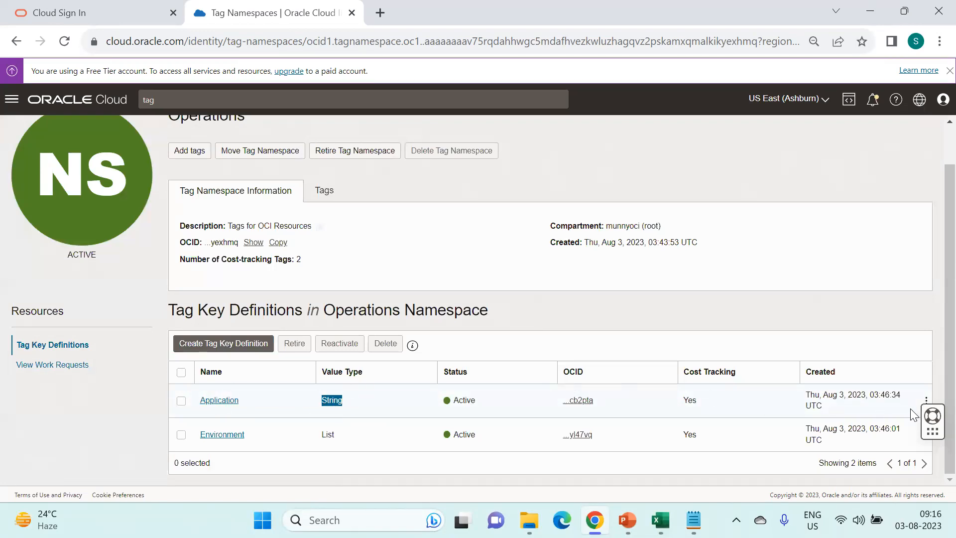
pyautogui.moveTo(933, 431); pyautogui.dragTo(932, 329)
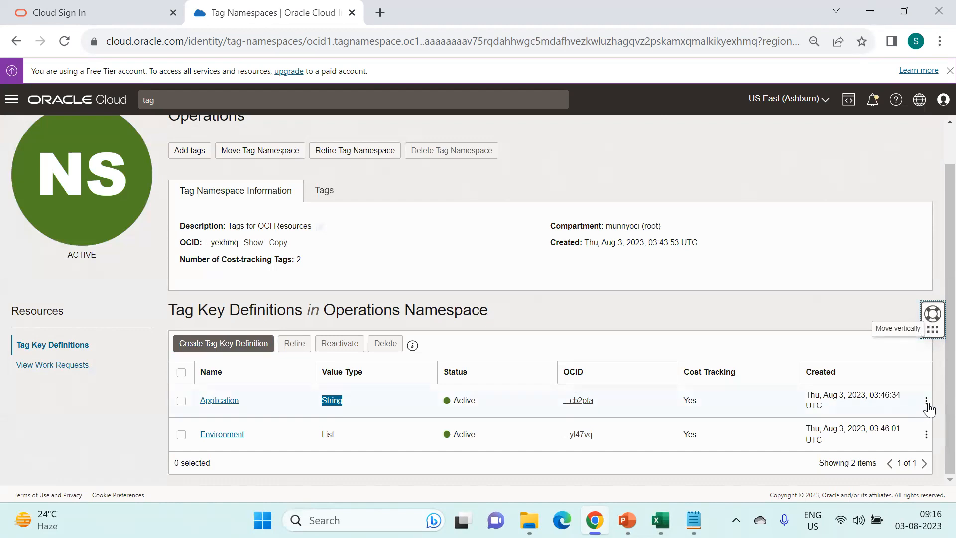
pyautogui.click(926, 403)
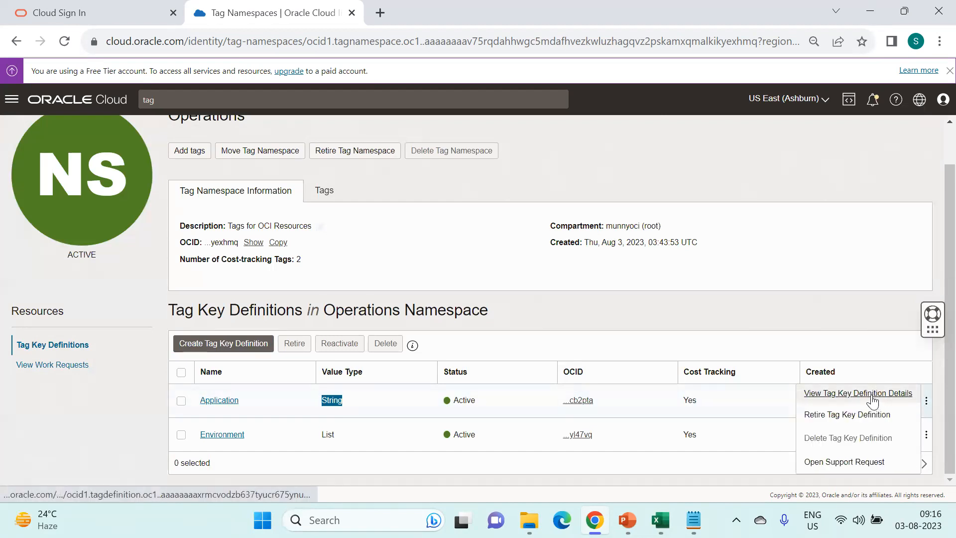
pyautogui.click(181, 402)
pyautogui.click(180, 401)
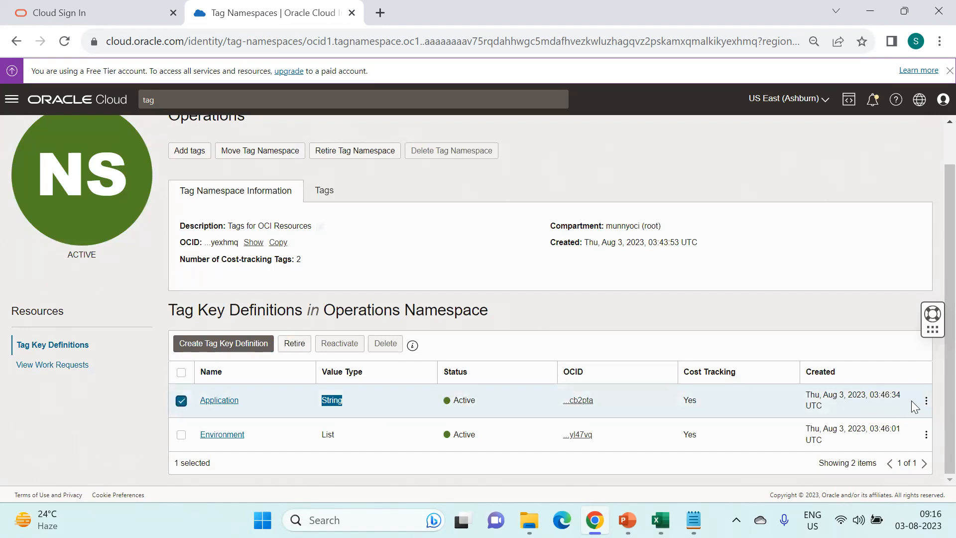
pyautogui.click(926, 401)
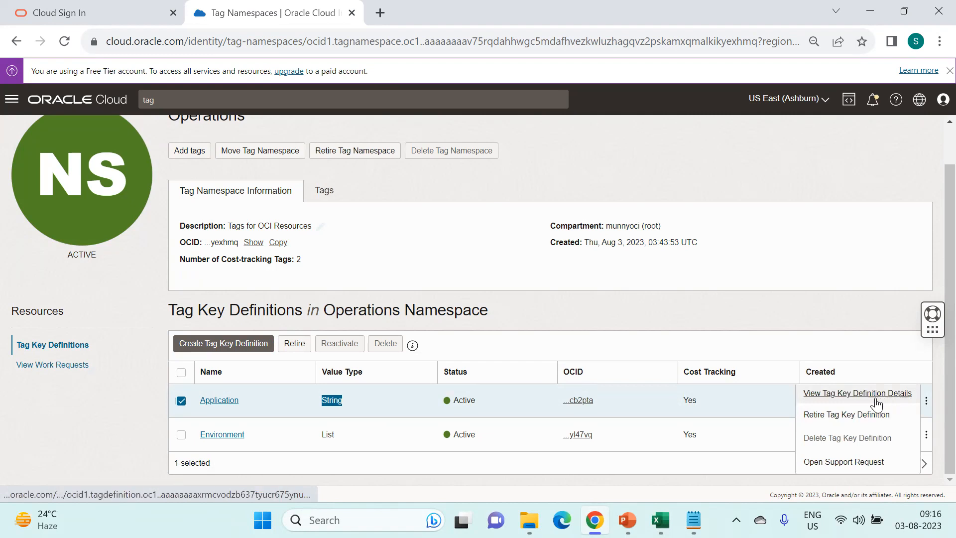
pyautogui.click(849, 395)
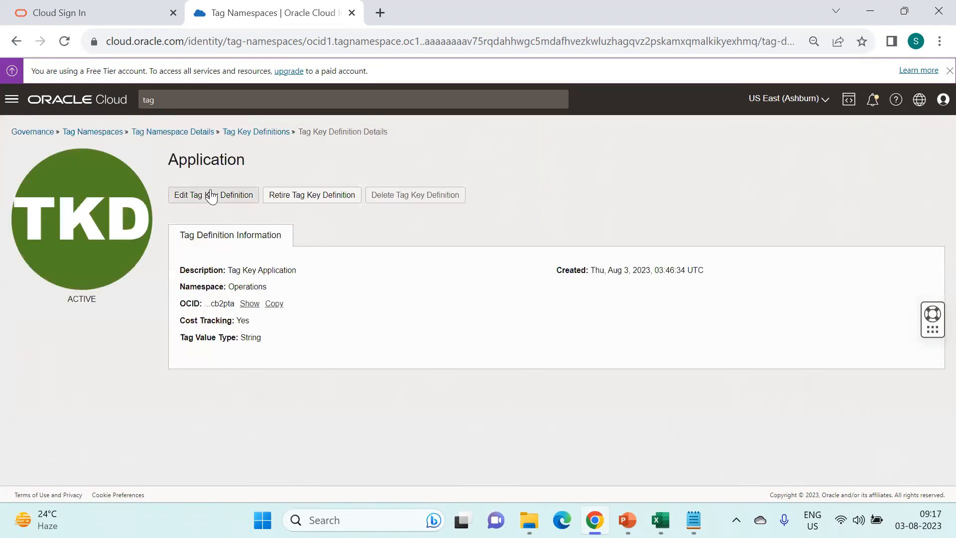
# - Edit the Application key to a list of values: EBS, OBIEE, ODI, OBIA, OEM, DB
pyautogui.click(212, 196)
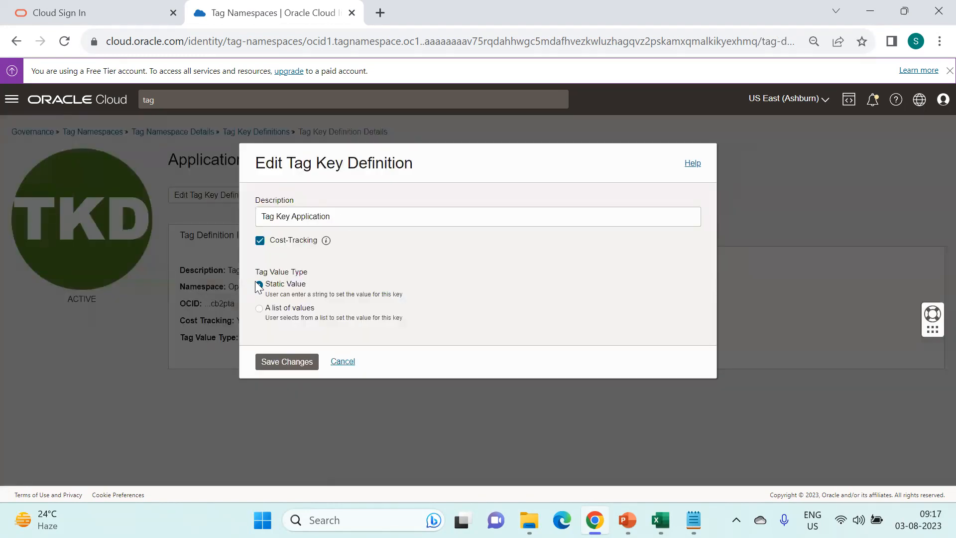
pyautogui.click(259, 309)
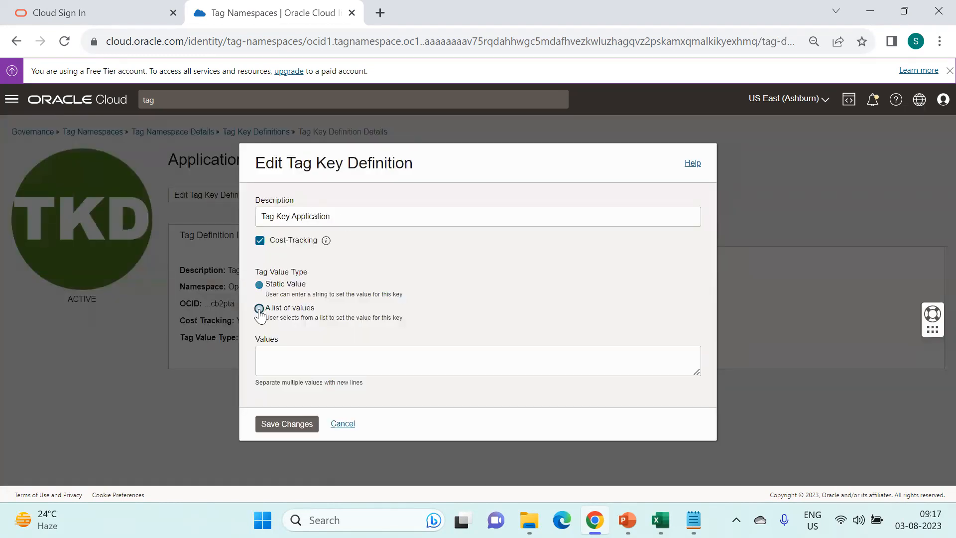
pyautogui.click(308, 365)
pyautogui.write('EBS ')
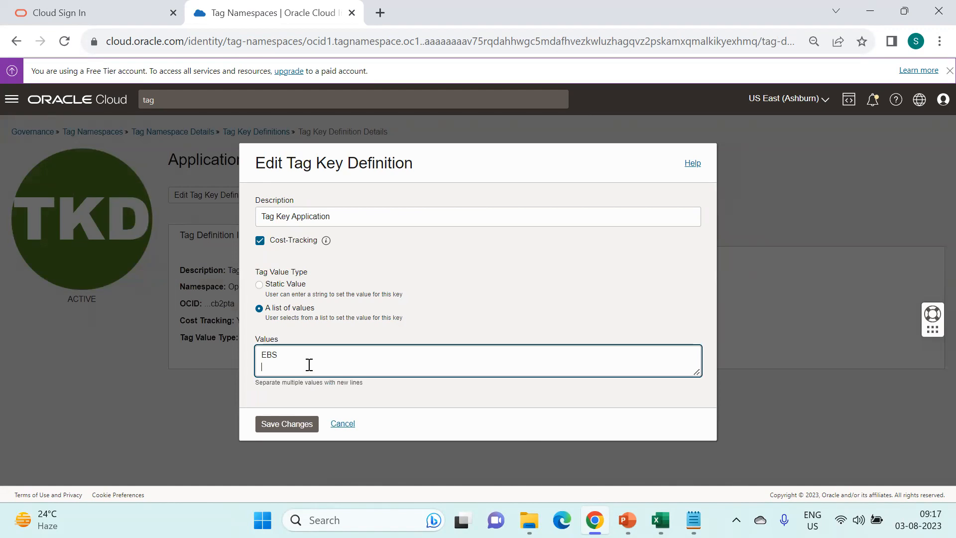
pyautogui.write('OBIEE')
pyautogui.press('Return')
pyautogui.write('ODI')
pyautogui.press('Return')
pyautogui.write('OBIA')
pyautogui.press('Return')
pyautogui.write('OEM')
pyautogui.press('Return')
pyautogui.write('DB')
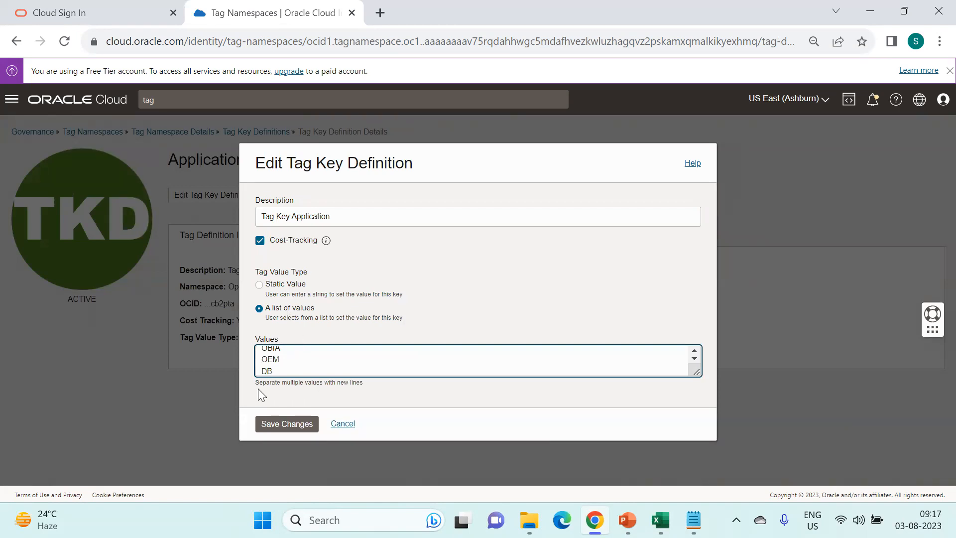
# - Save the Application value list and return to the Operations namespace details
pyautogui.moveTo(258, 383); pyautogui.dragTo(371, 382)
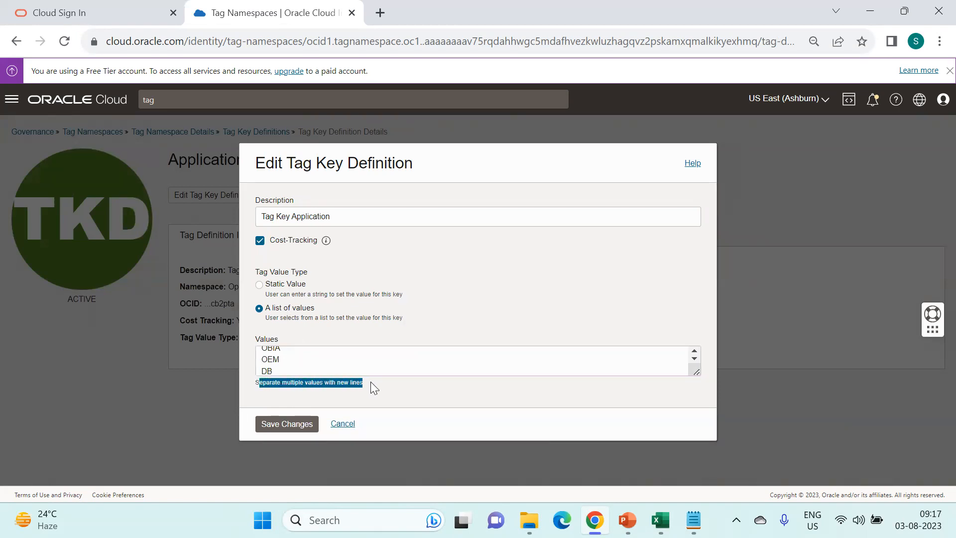
pyautogui.click(341, 386)
pyautogui.moveTo(257, 383); pyautogui.dragTo(360, 383)
pyautogui.scroll(2, 318, 367)
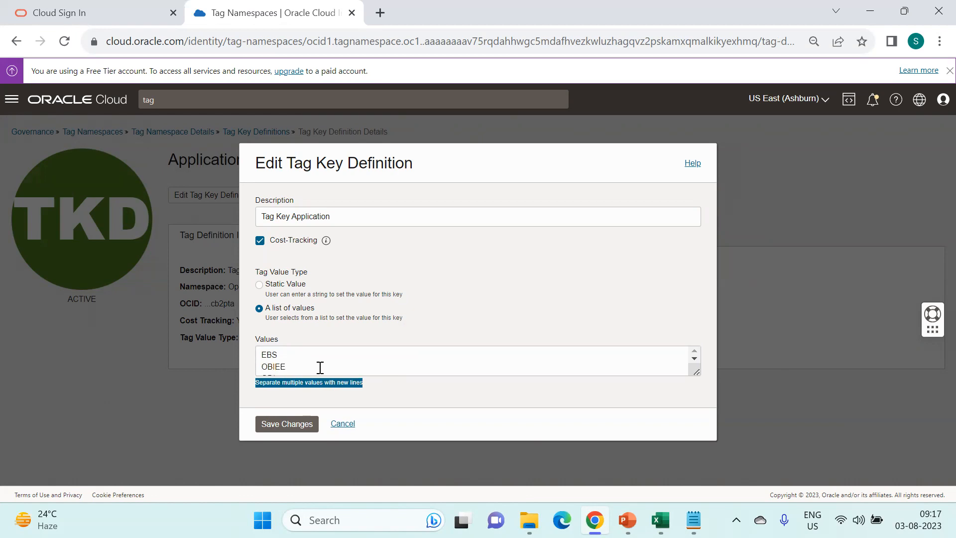
pyautogui.click(287, 425)
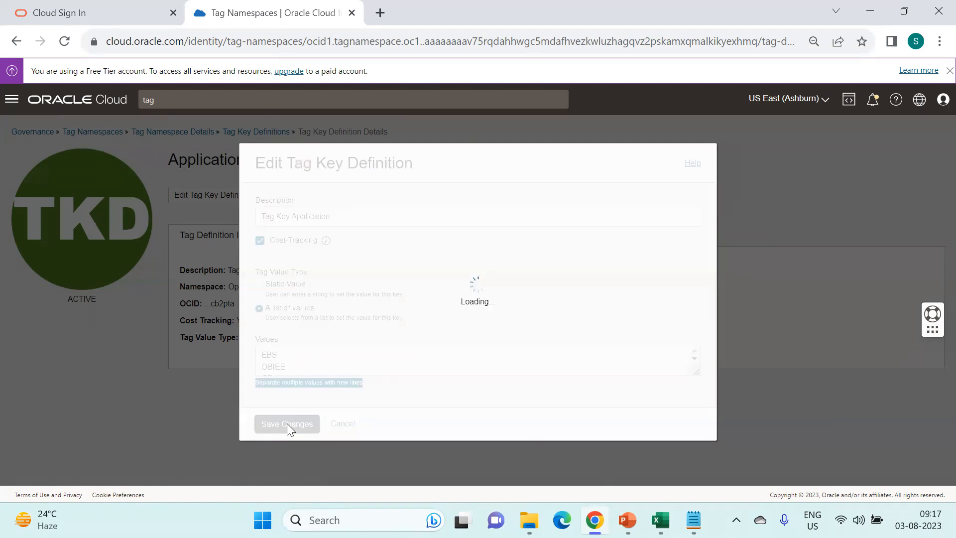
pyautogui.moveTo(215, 429); pyautogui.dragTo(186, 383)
pyautogui.click(476, 360)
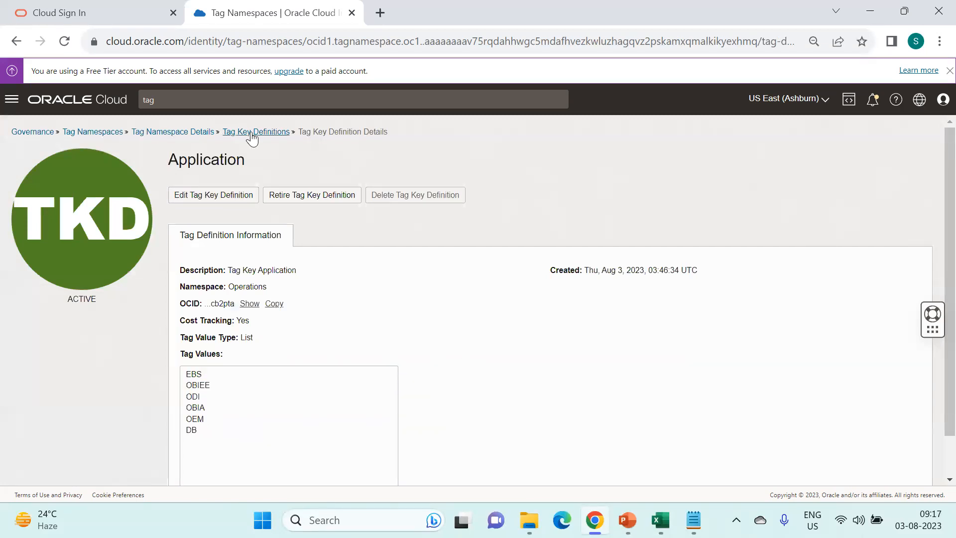
pyautogui.click(184, 133)
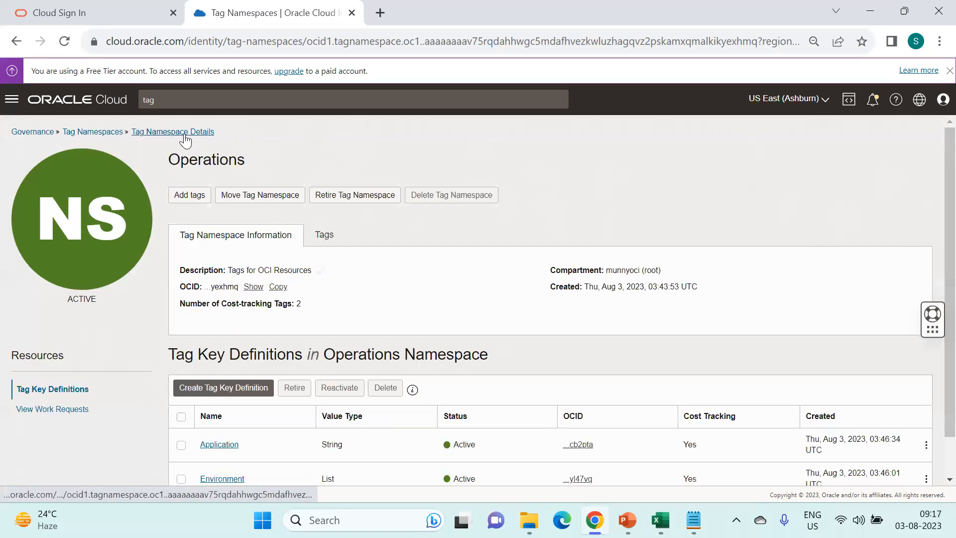
pyautogui.hotkey('alt', 'Tab')
pyautogui.moveTo(473, 341); pyautogui.dragTo(320, 166)
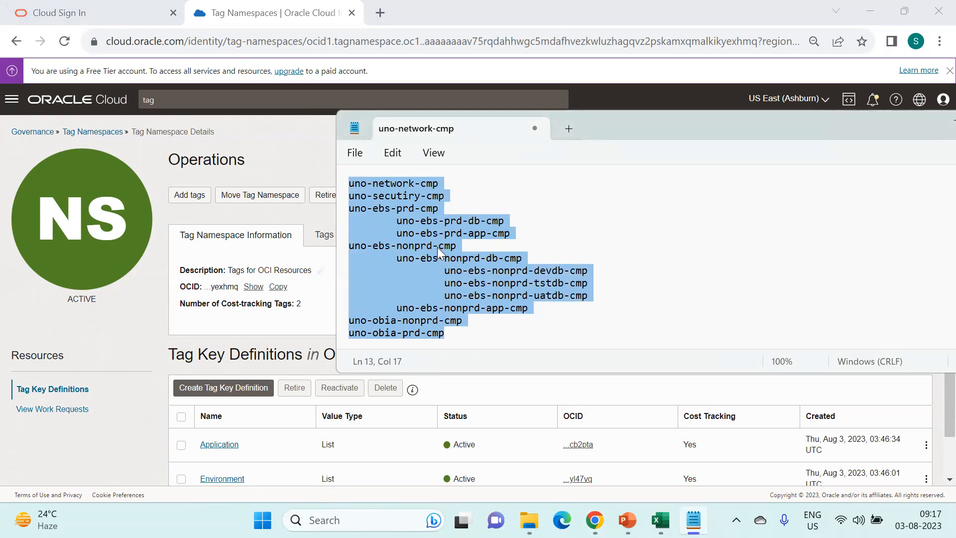
pyautogui.moveTo(444, 184); pyautogui.dragTo(350, 181)
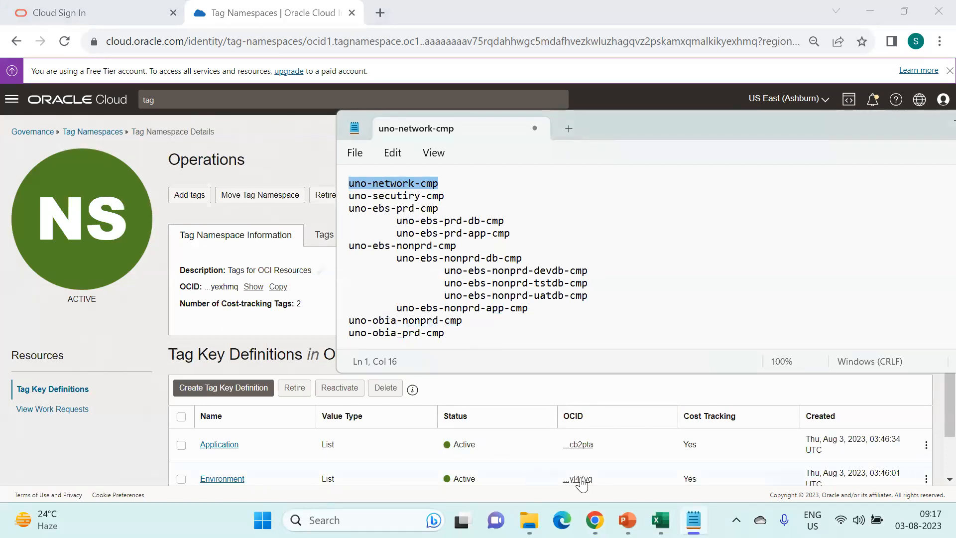
pyautogui.click(190, 353)
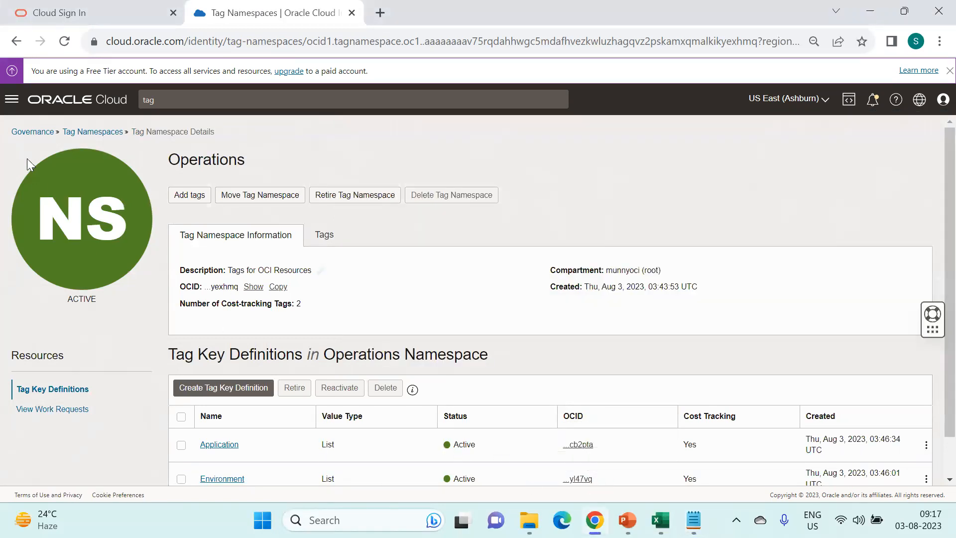
# - Search 'com' for compartments, open uno-network-cmp, and show its additional actions
pyautogui.moveTo(178, 100); pyautogui.dragTo(86, 102)
pyautogui.write('com')
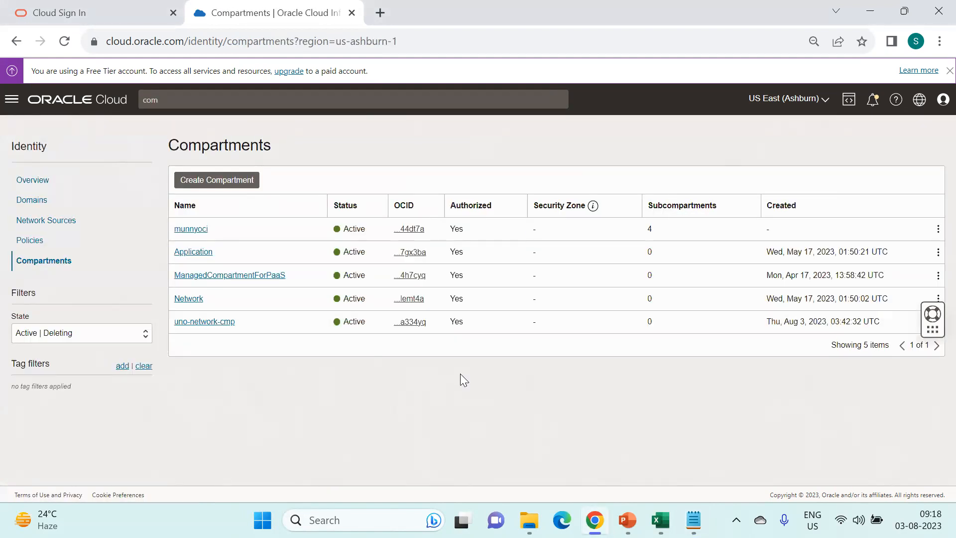
pyautogui.click(215, 323)
pyautogui.scroll(-3, 408, 423)
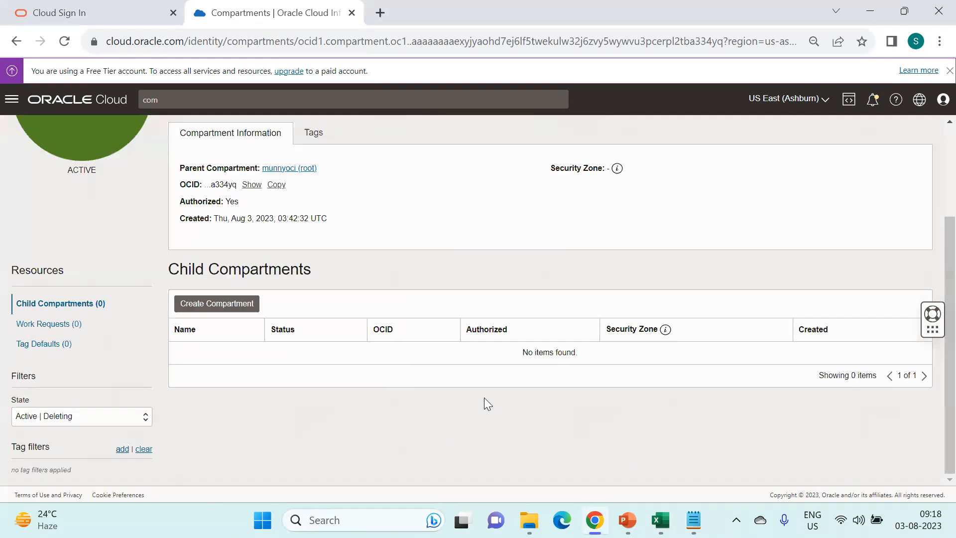
pyautogui.scroll(3, 484, 397)
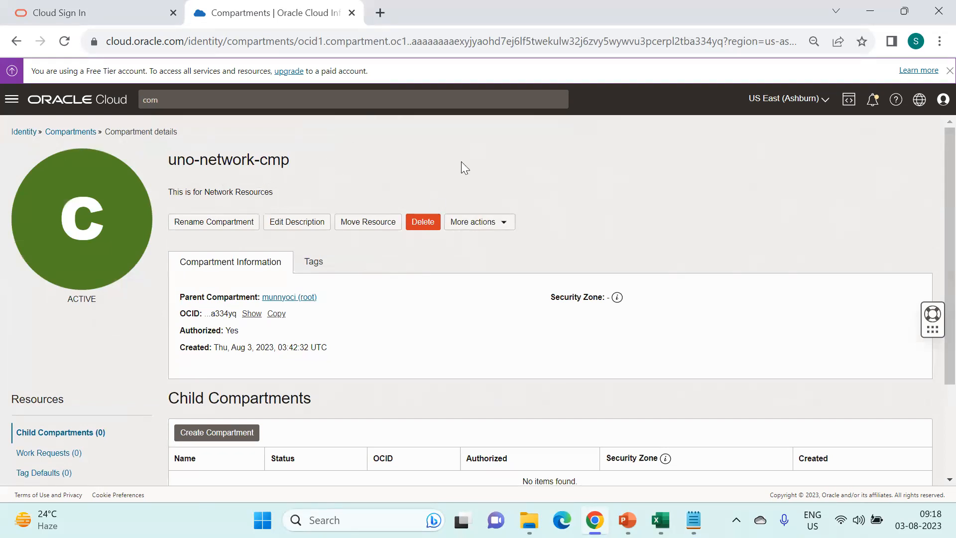
pyautogui.click(507, 227)
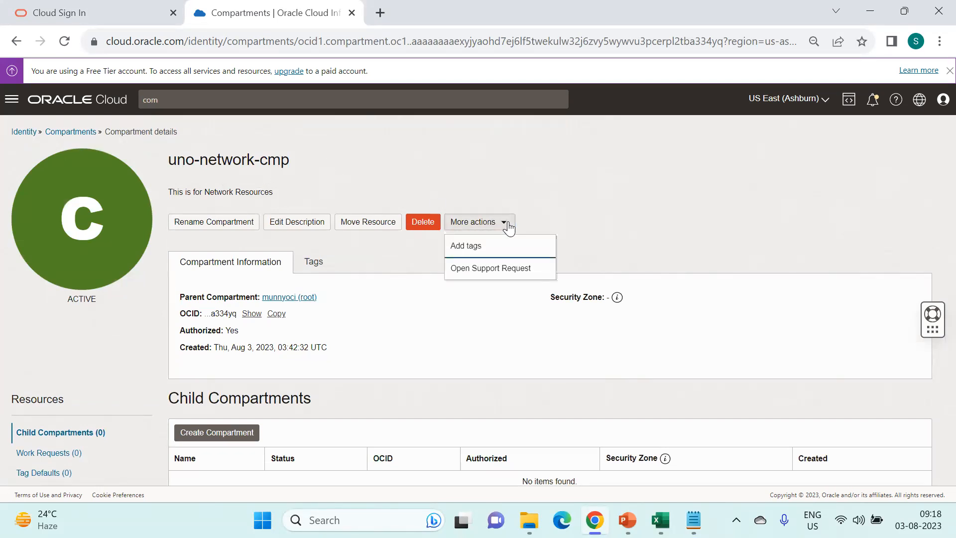
# - Start adding a tag with namespace Operations and key Environment, reviewing values and keeping All
pyautogui.click(479, 252)
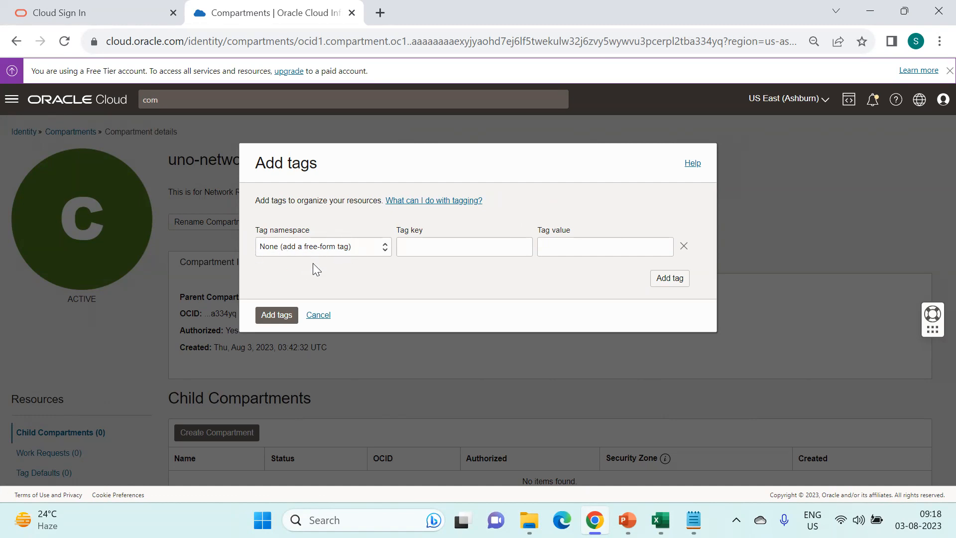
pyautogui.click(371, 249)
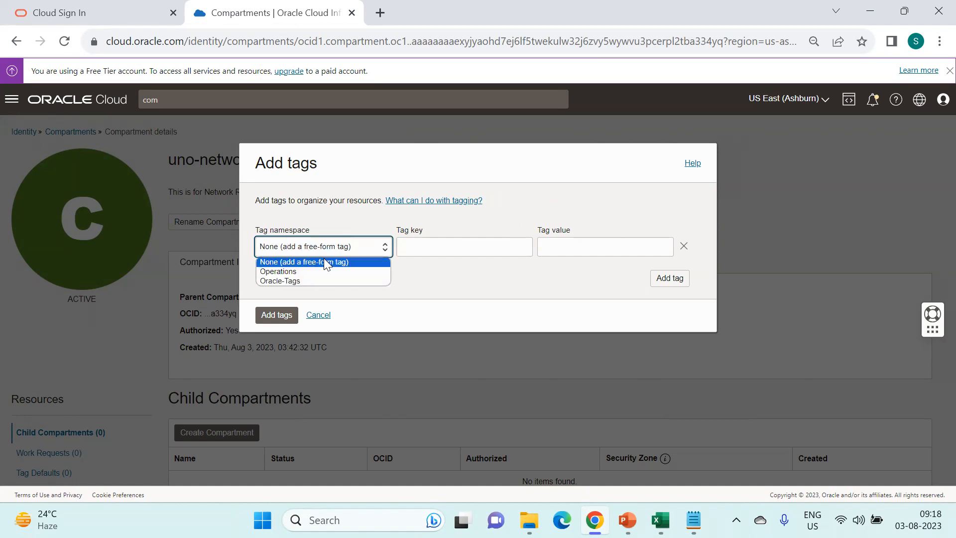
pyautogui.click(303, 275)
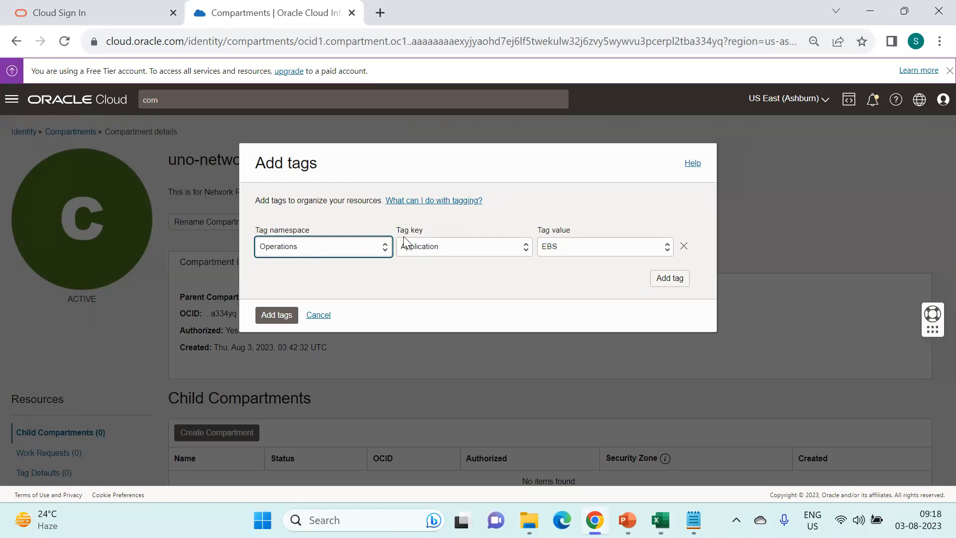
pyautogui.click(452, 245)
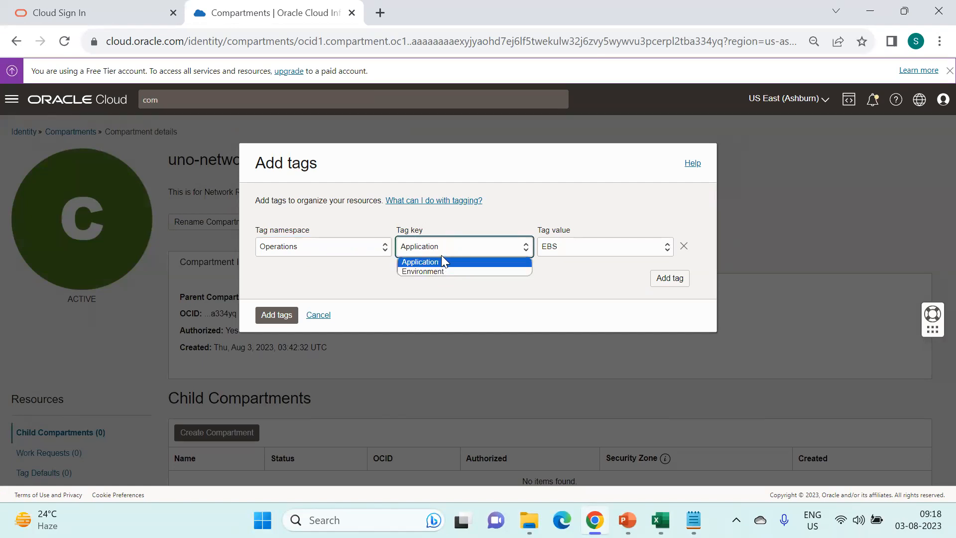
pyautogui.click(441, 270)
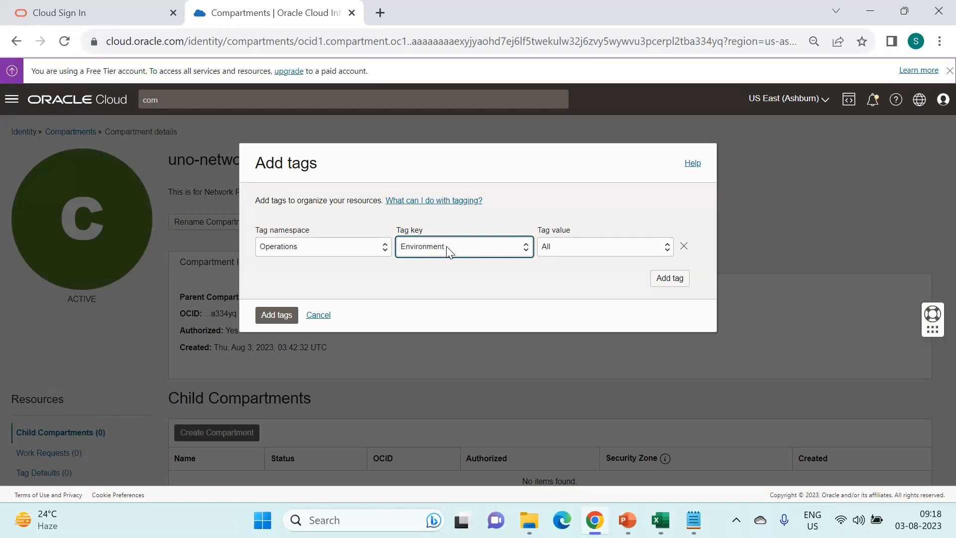
pyautogui.moveTo(363, 164); pyautogui.dragTo(349, 210)
pyautogui.click(565, 248)
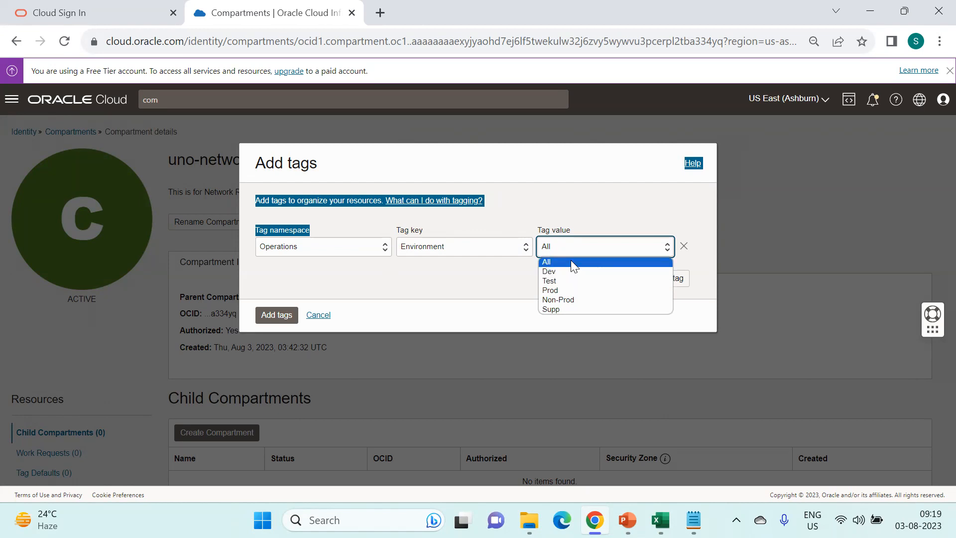
pyautogui.click(570, 260)
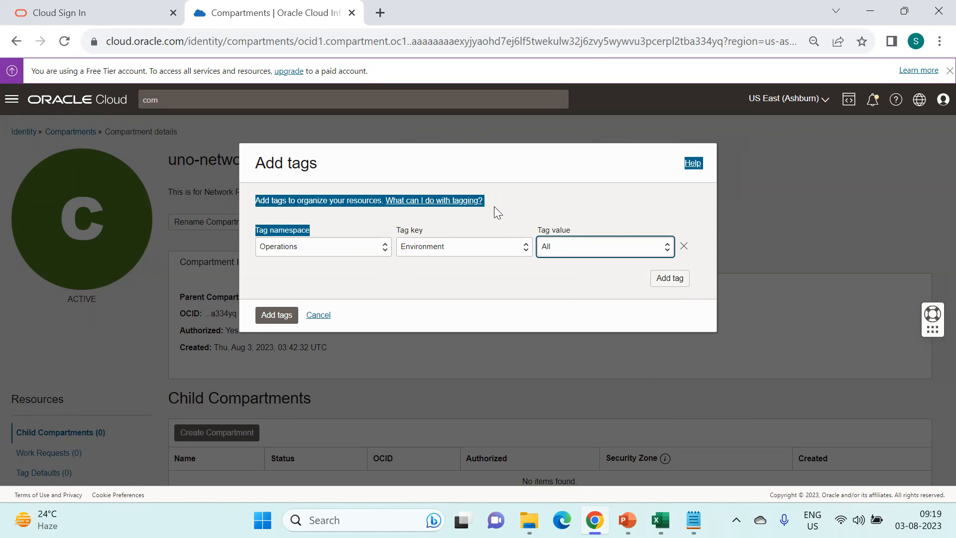
pyautogui.click(567, 277)
pyautogui.click(602, 252)
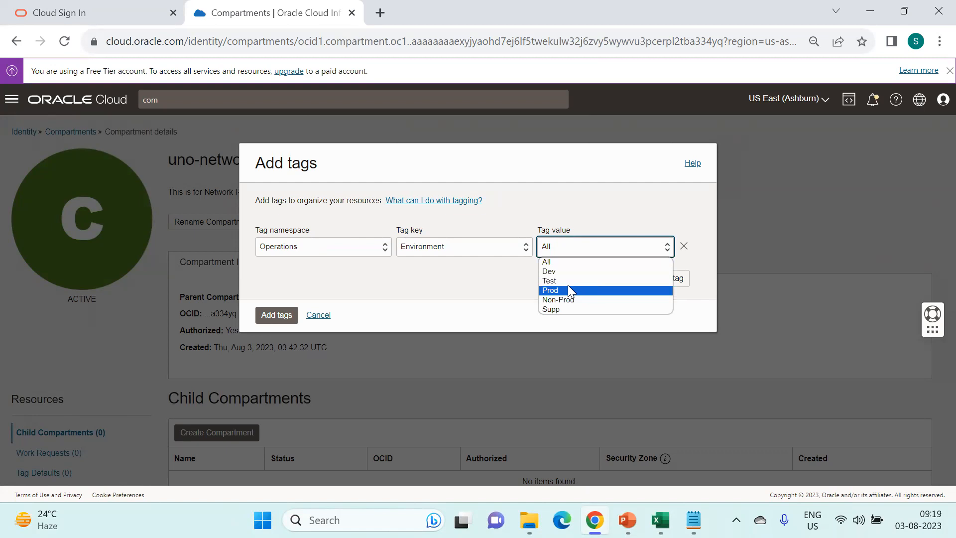
pyautogui.click(411, 292)
# - Change the first tag's namespace to None for a free-form tag
pyautogui.click(321, 246)
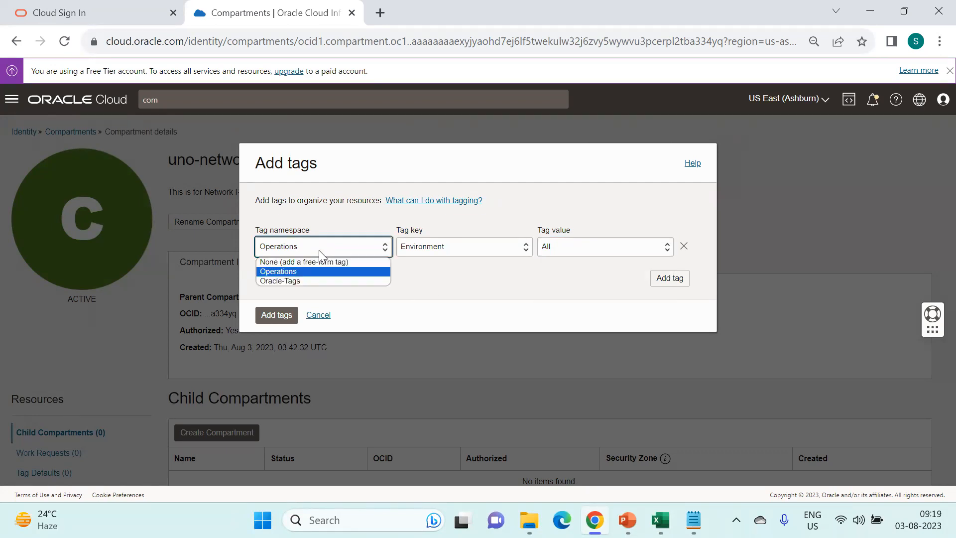
pyautogui.click(318, 262)
pyautogui.click(454, 249)
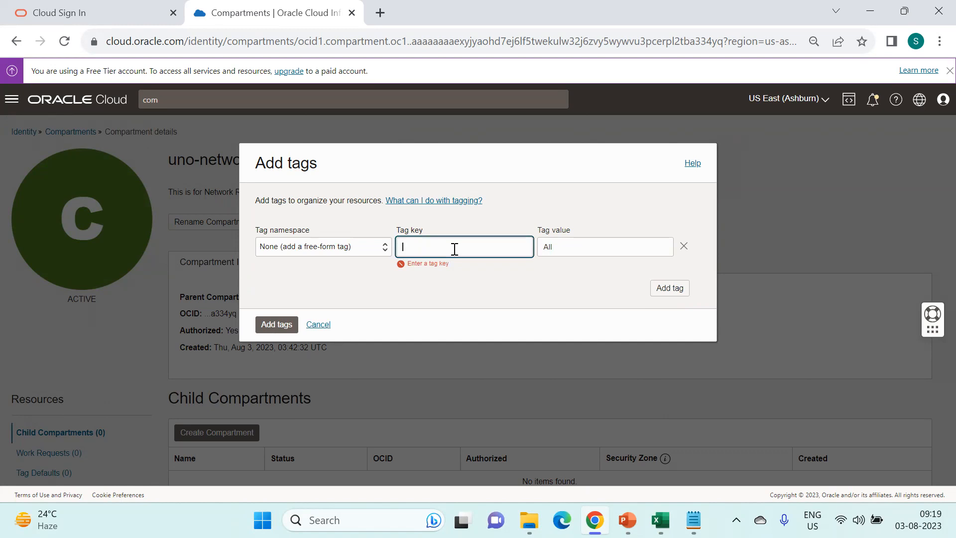
# - Enter a free-form tag Cost-Centre with value 10001
pyautogui.write('Project')
pyautogui.press('Tab')
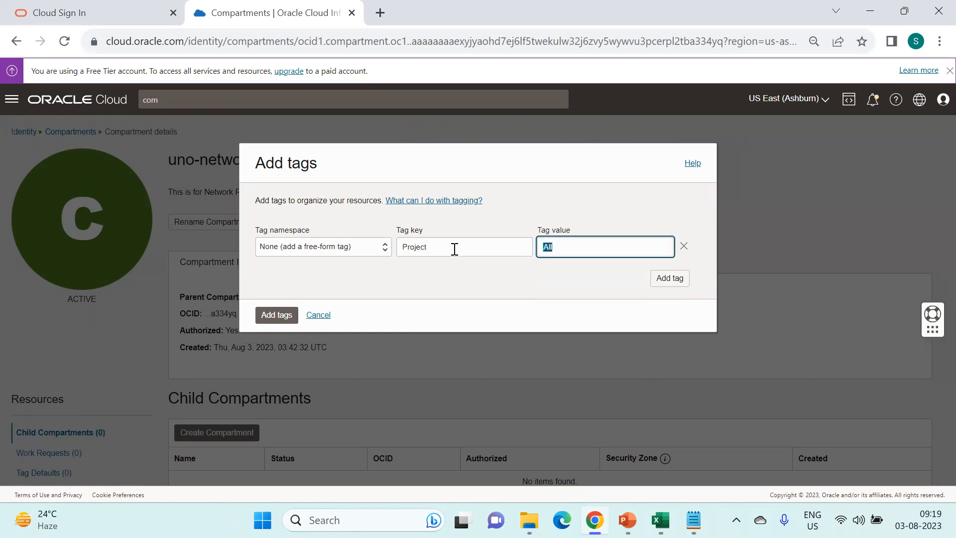
pyautogui.hotkey('shift', 'Tab')
pyautogui.write('Cost')
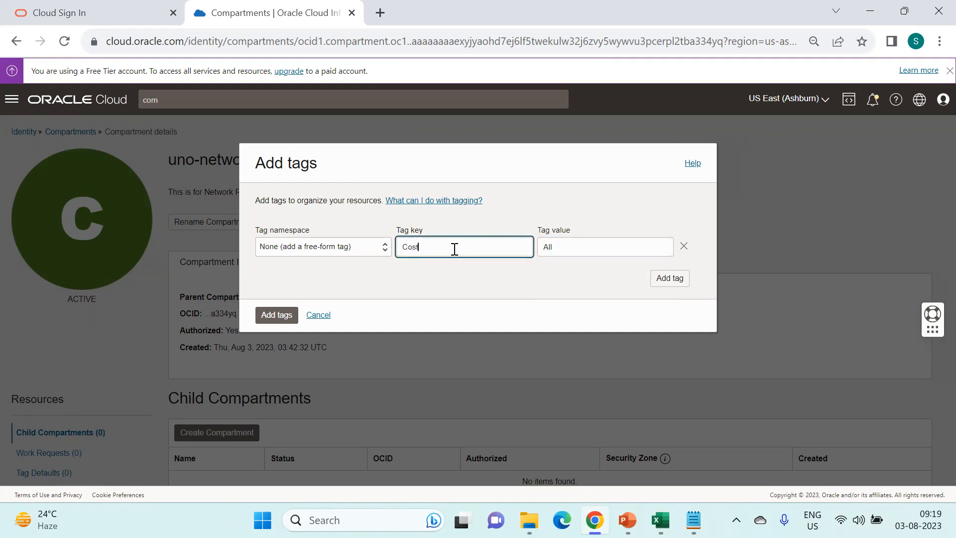
pyautogui.write('-Centre')
pyautogui.press('Tab')
pyautogui.write('10001')
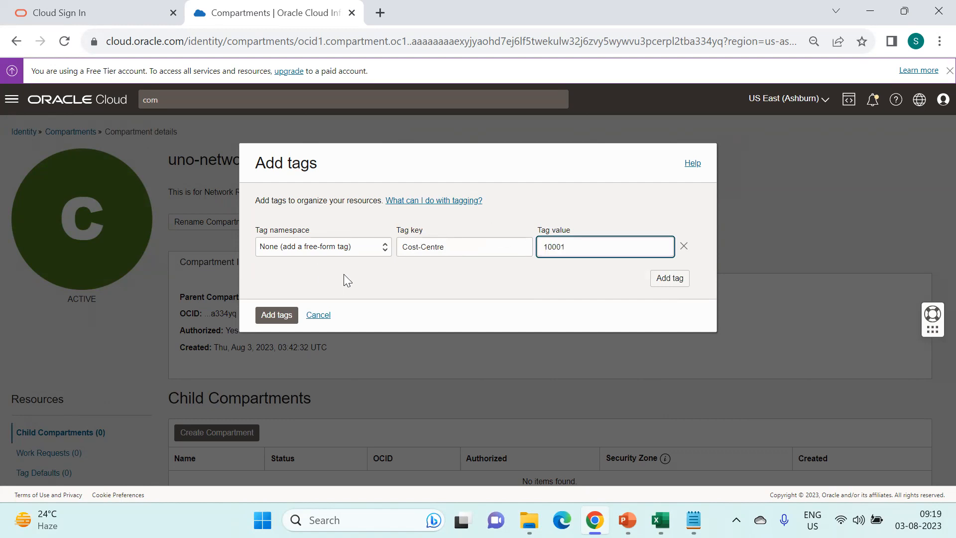
# - Switch the tag to Operations namespace with key Environment and apply it to uno-network-cmp
pyautogui.click(347, 255)
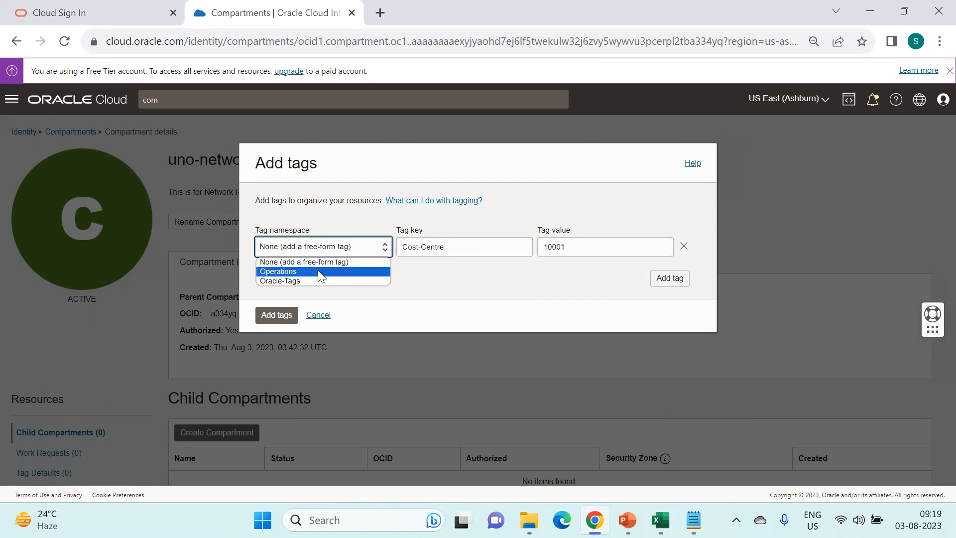
pyautogui.click(318, 272)
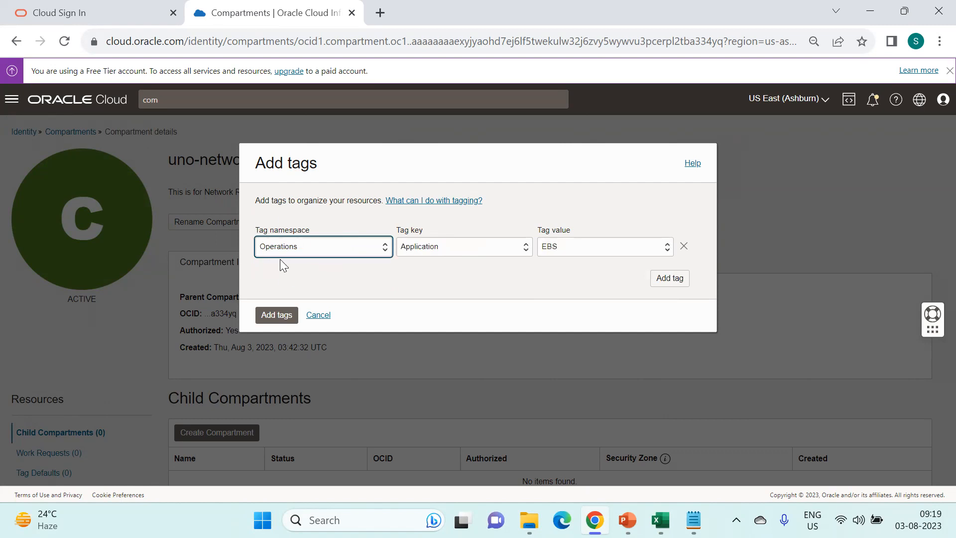
pyautogui.click(499, 244)
pyautogui.click(491, 271)
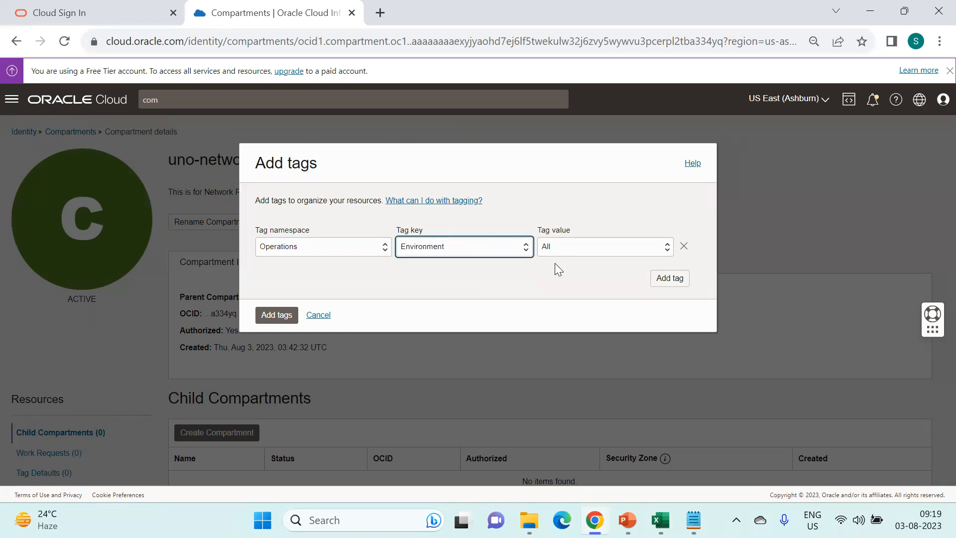
pyautogui.click(280, 318)
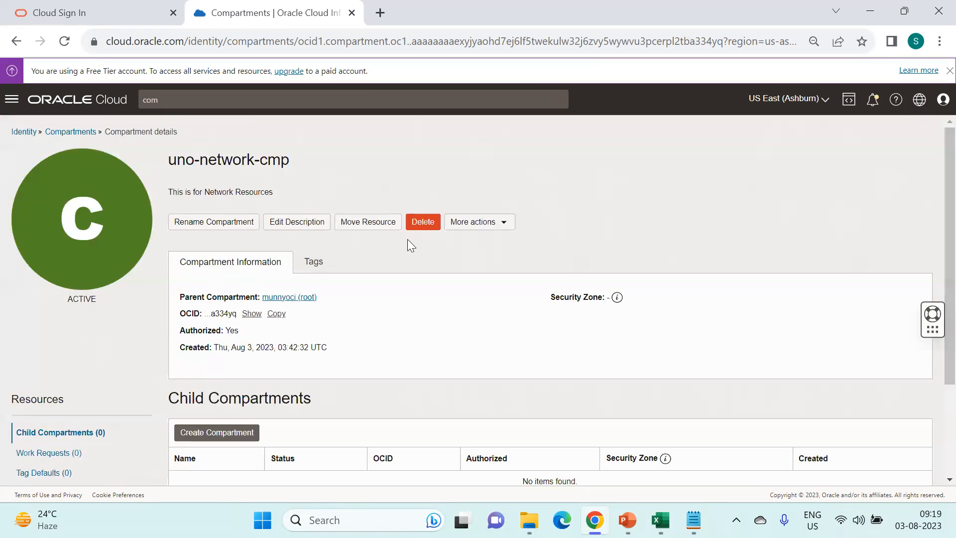
# - Show the defined tags: Operations.Environment = All plus Oracle-Tags CreatedBy and CreatedOn
pyautogui.click(313, 263)
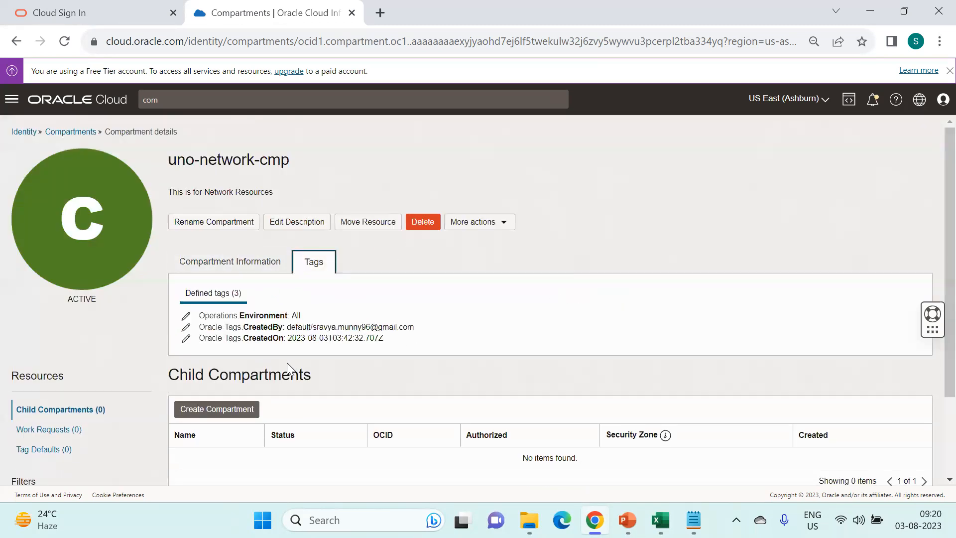
pyautogui.moveTo(228, 327); pyautogui.dragTo(306, 313)
pyautogui.moveTo(240, 327); pyautogui.dragTo(395, 343)
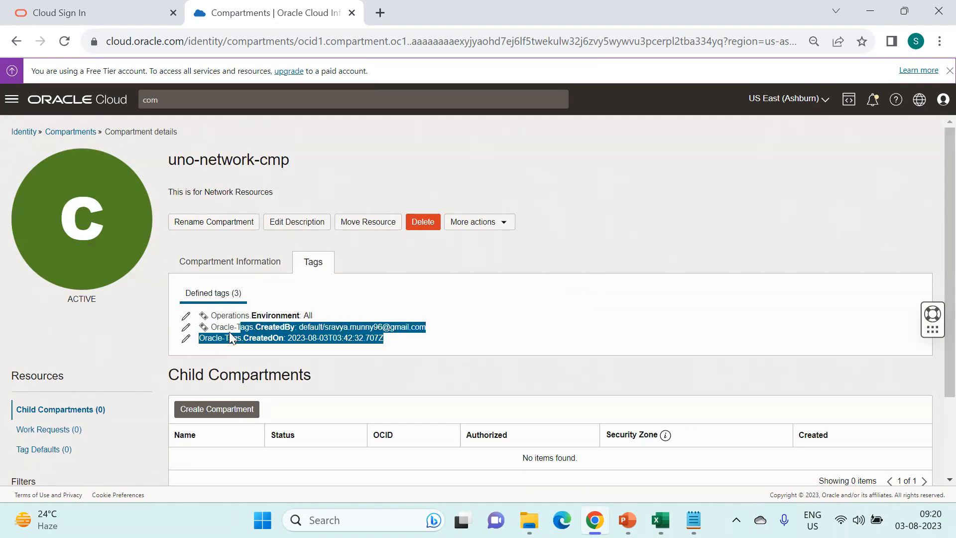
pyautogui.moveTo(211, 327); pyautogui.dragTo(393, 340)
pyautogui.moveTo(300, 328); pyautogui.dragTo(199, 338)
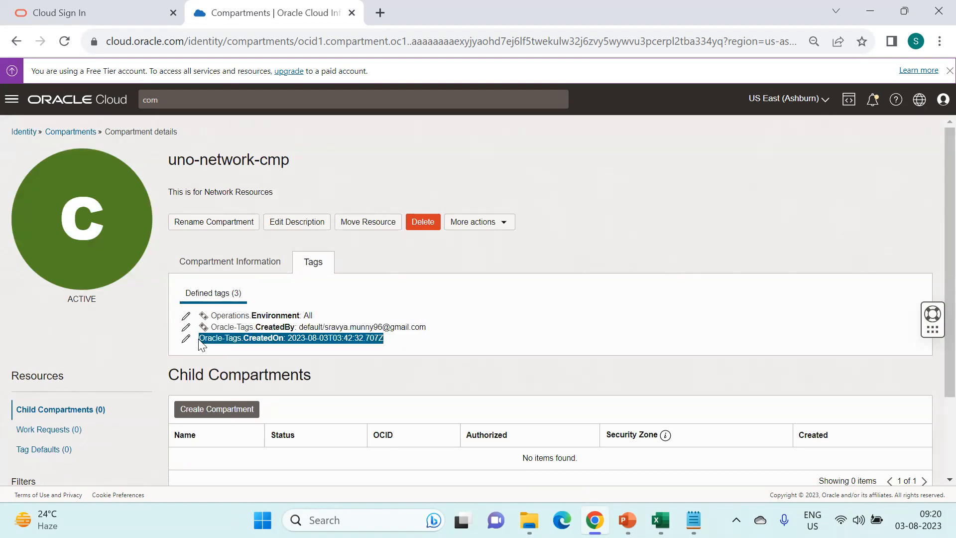
pyautogui.moveTo(424, 342); pyautogui.dragTo(175, 336)
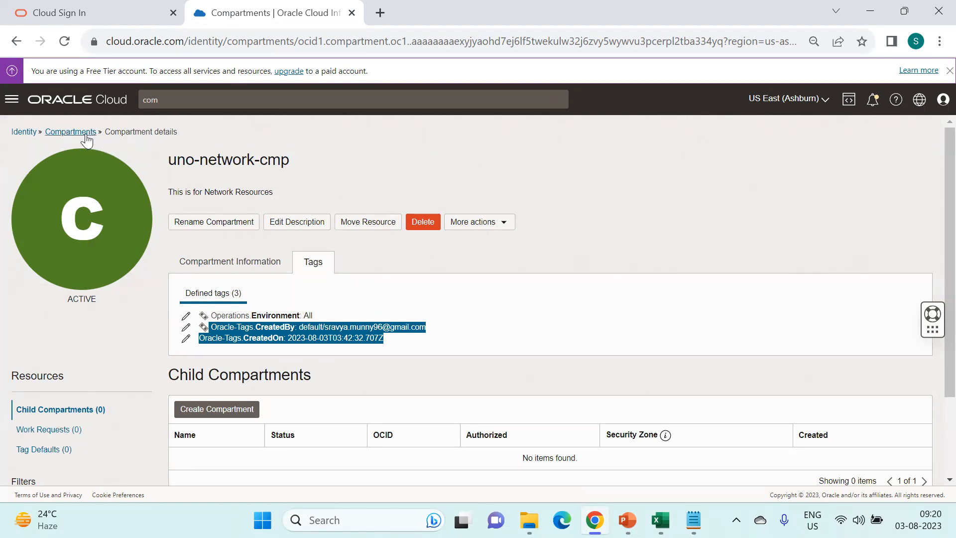
pyautogui.scroll(-1, 513, 324)
pyautogui.scroll(1, 513, 325)
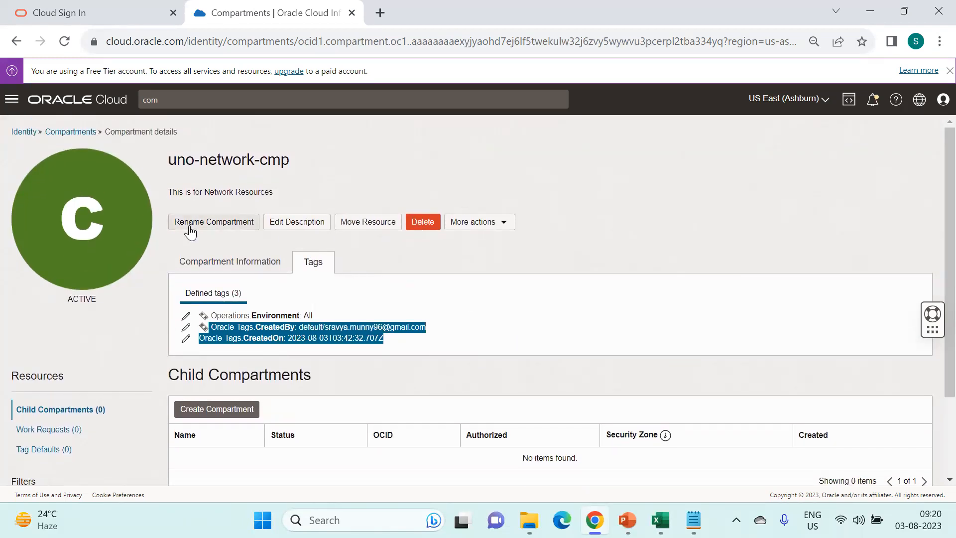
pyautogui.click(190, 230)
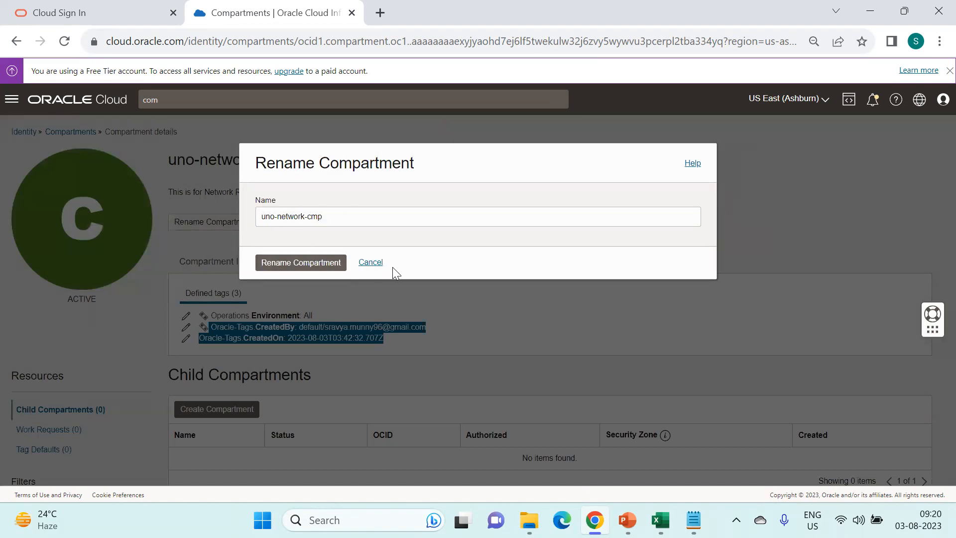
# - Close the Rename and Edit Description dialogs unchanged, then bring up Move Resource for uno-network-cmp
pyautogui.click(367, 264)
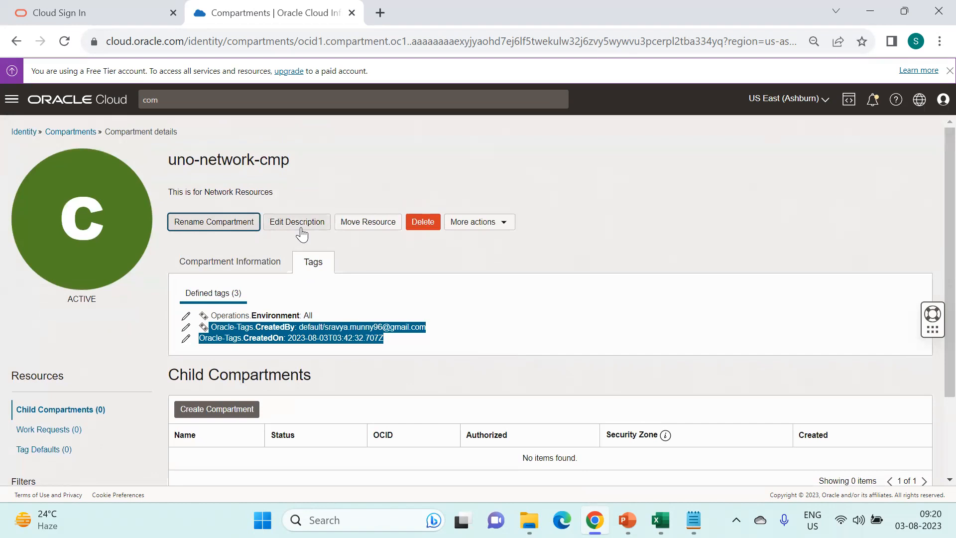
pyautogui.click(301, 227)
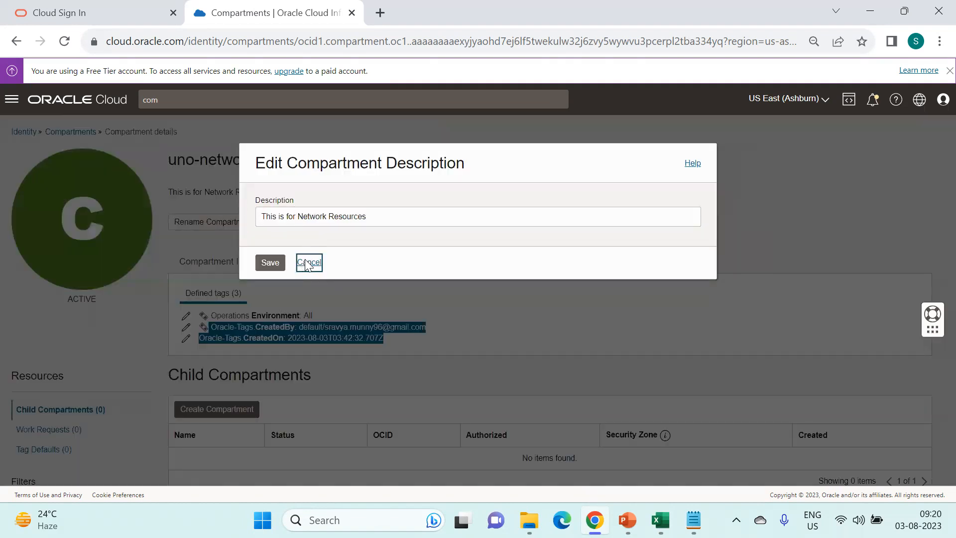
pyautogui.click(305, 263)
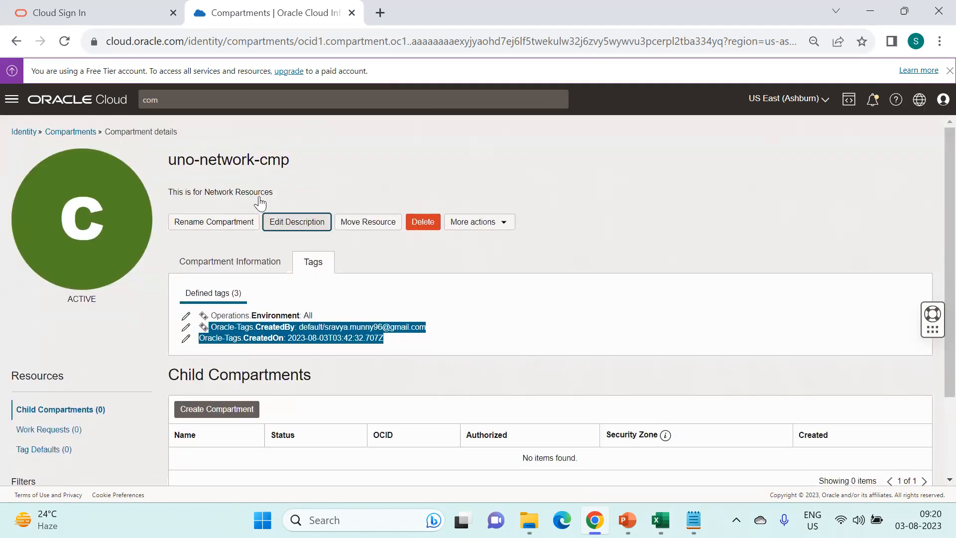
pyautogui.click(366, 232)
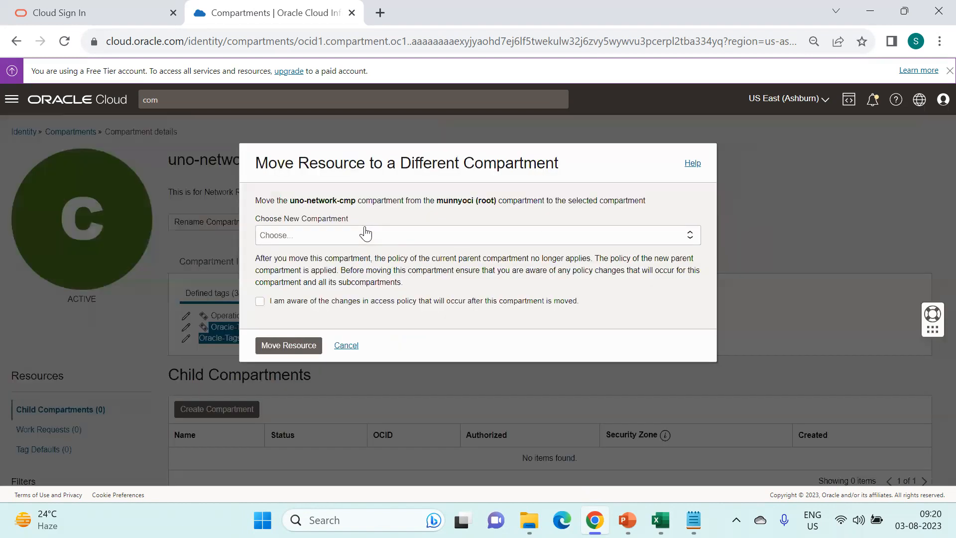
# - Move uno-network-cmp under the Application compartment, acknowledging the access policy changes
pyautogui.click(315, 235)
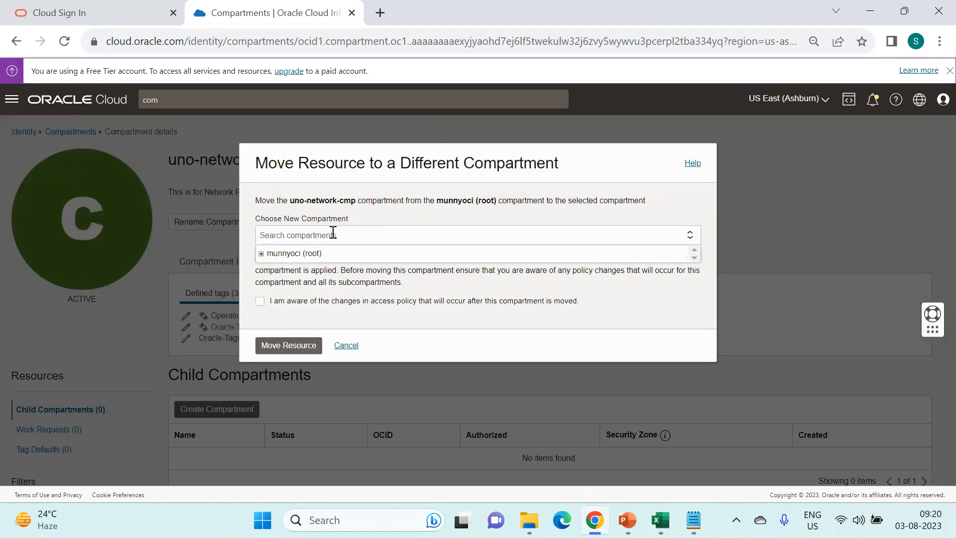
pyautogui.click(289, 254)
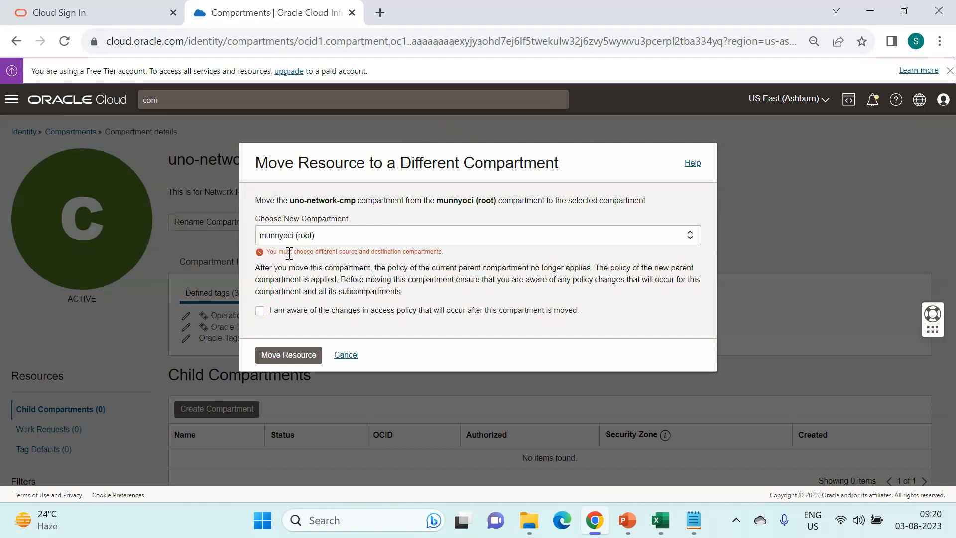
pyautogui.click(332, 236)
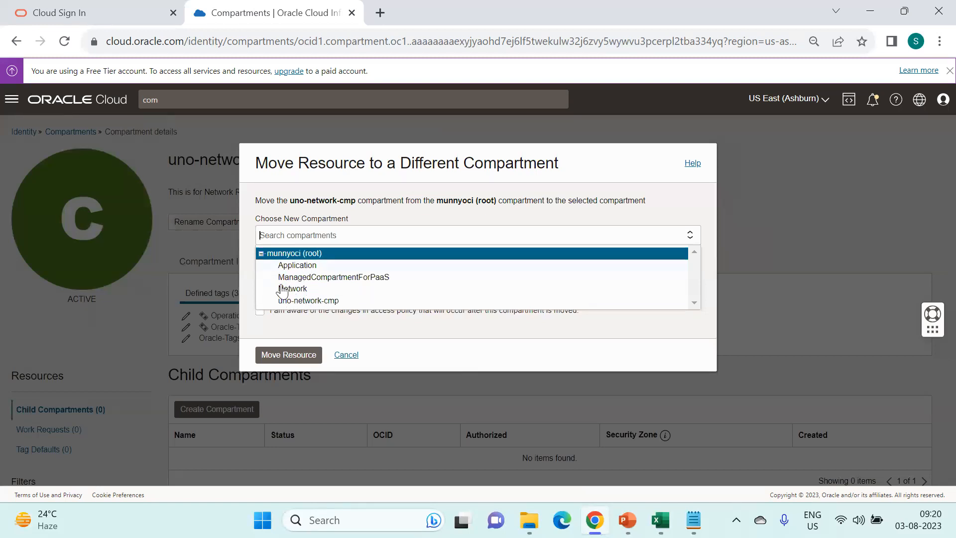
pyautogui.click(309, 271)
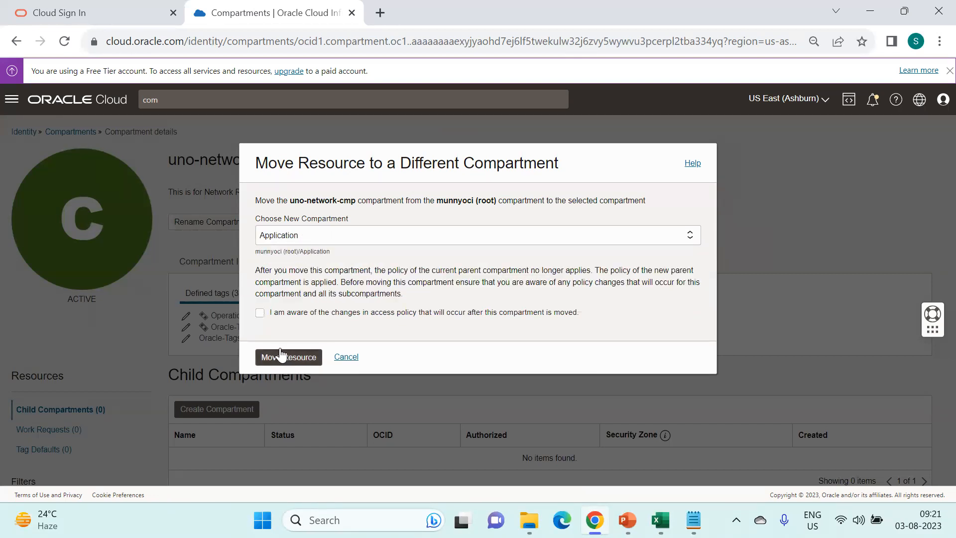
pyautogui.click(260, 312)
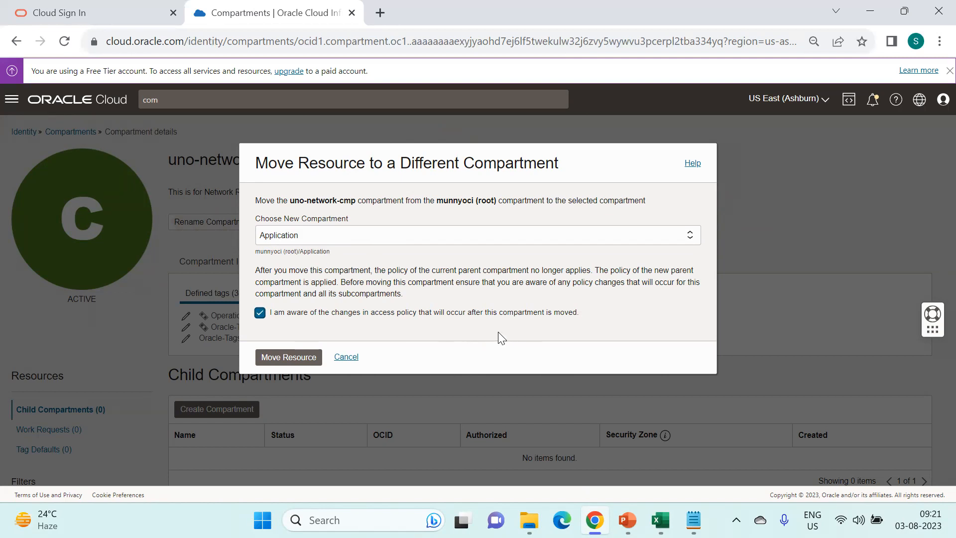
pyautogui.click(285, 358)
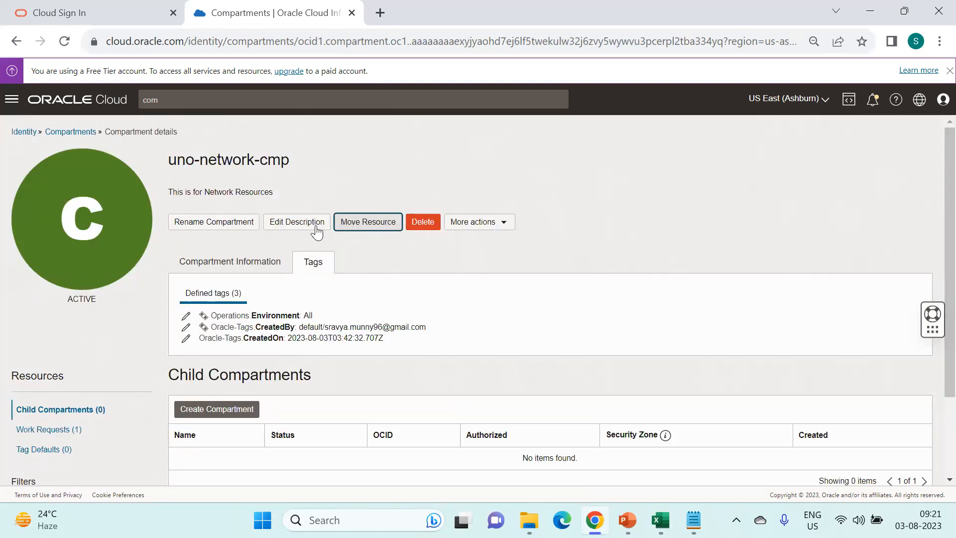
# - Open Application's details and check uno-network-cmp and its actions menu under Child Compartments
pyautogui.click(72, 132)
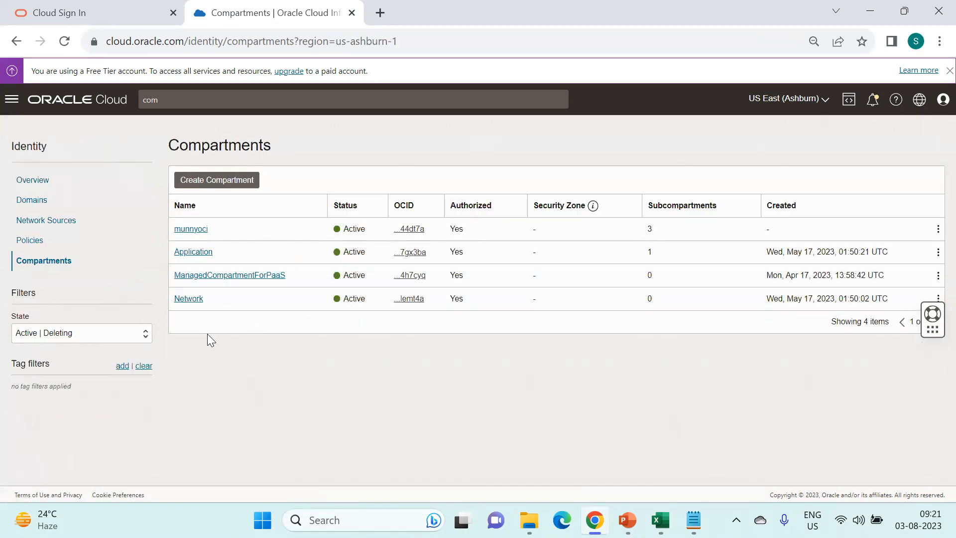
pyautogui.click(200, 252)
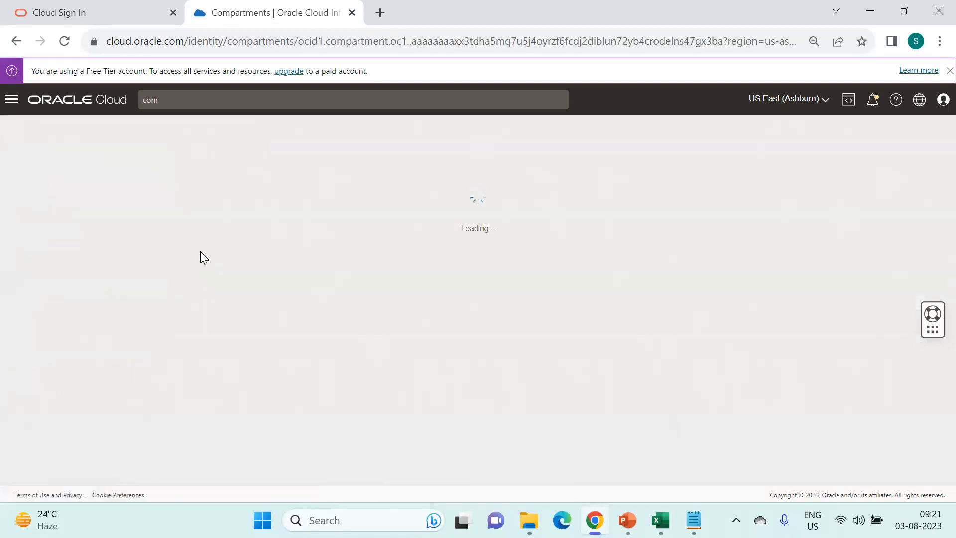
pyautogui.scroll(-1, 394, 310)
pyautogui.scroll(-2, 394, 310)
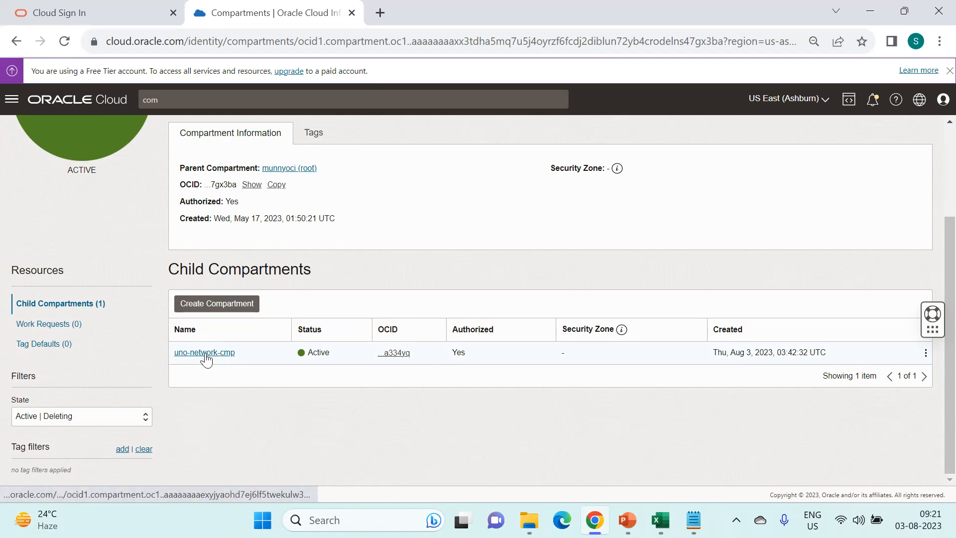
pyautogui.click(924, 355)
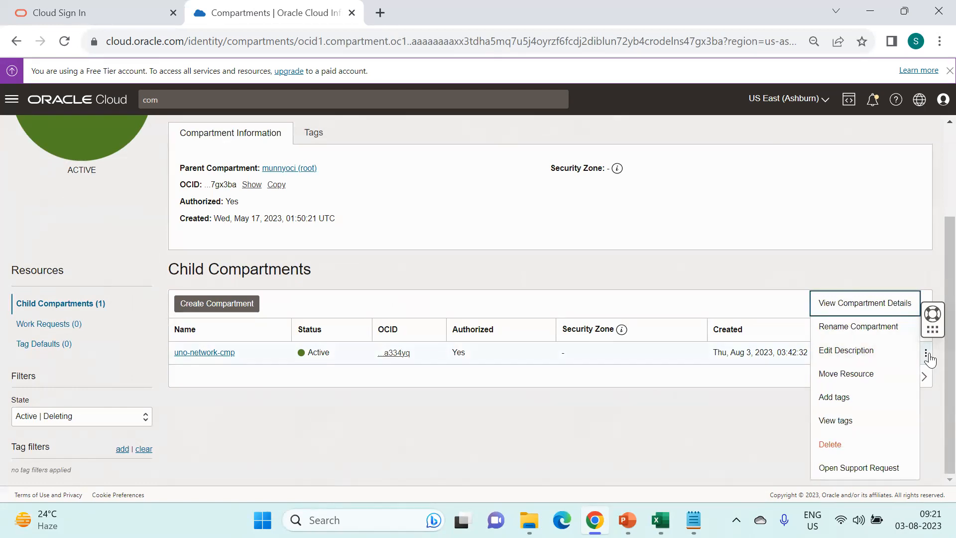
pyautogui.click(927, 356)
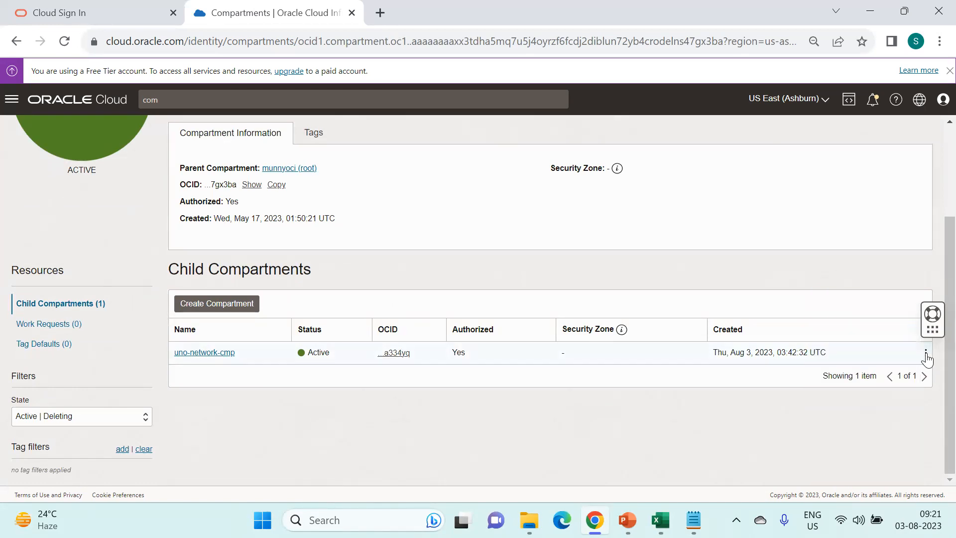
pyautogui.click(926, 355)
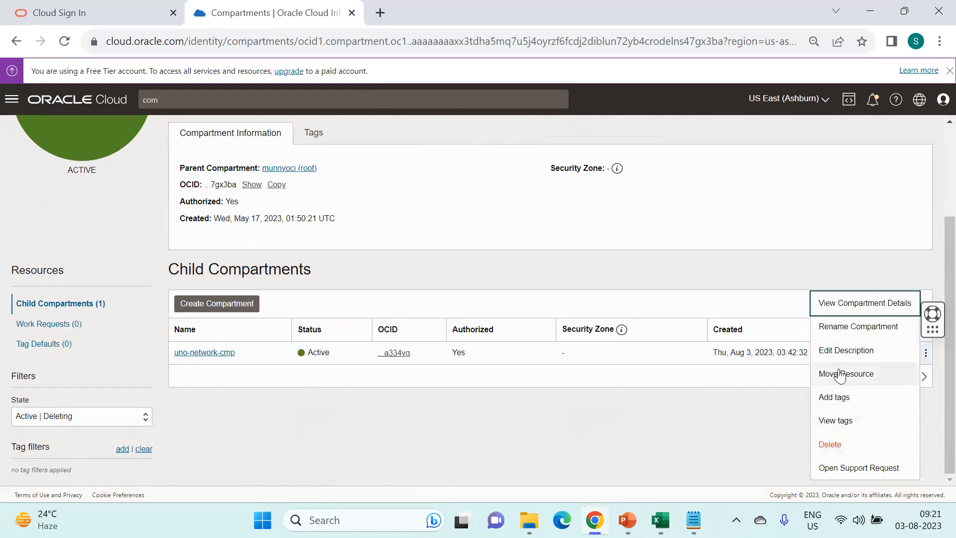
# - Move uno-network-cmp back under the munnyoci root and return to the compartments list
pyautogui.click(204, 352)
pyautogui.scroll(3, 438, 252)
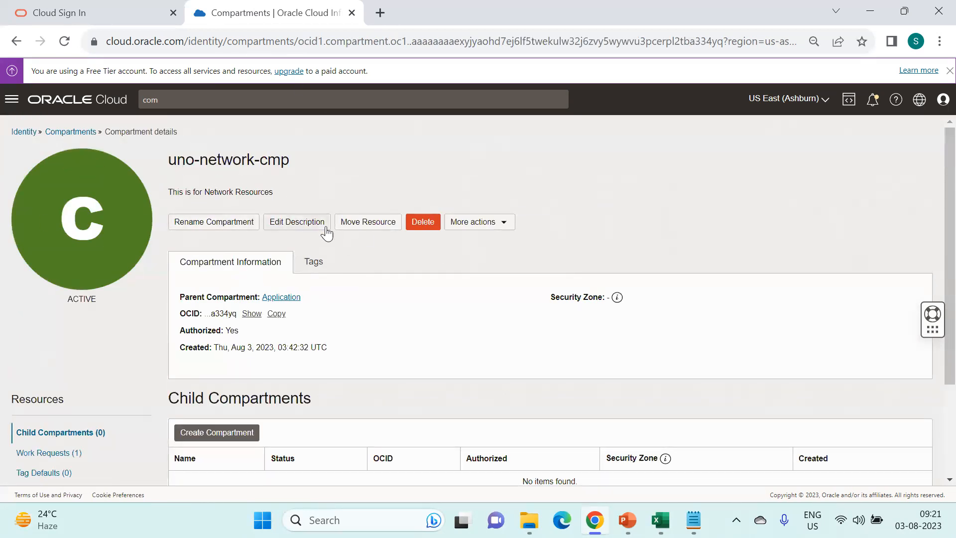
pyautogui.click(371, 224)
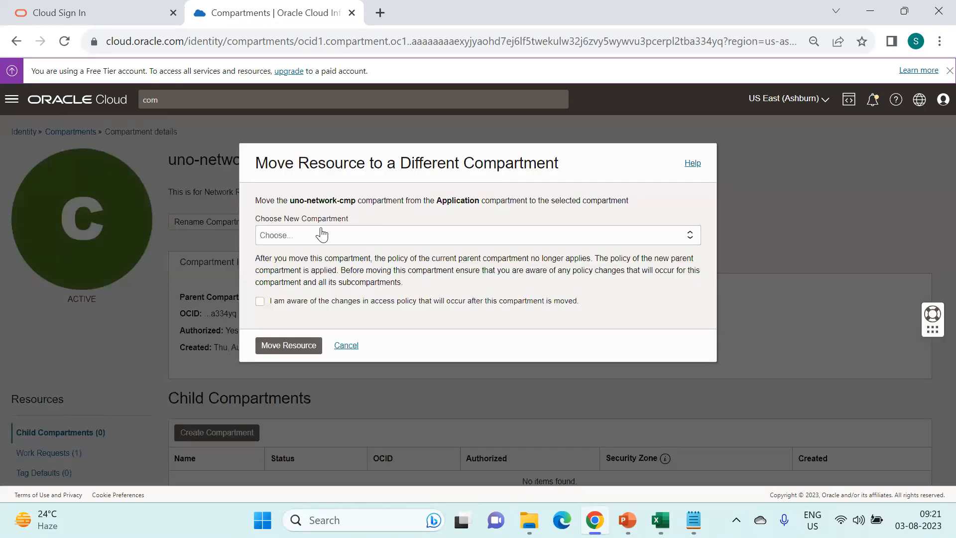
pyautogui.click(321, 234)
pyautogui.click(298, 257)
pyautogui.click(260, 302)
pyautogui.click(288, 346)
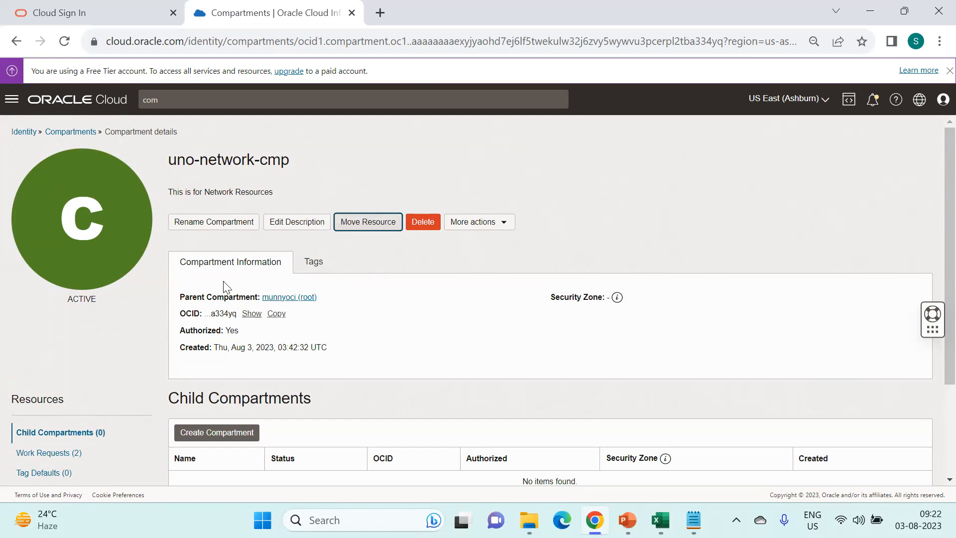
pyautogui.click(70, 132)
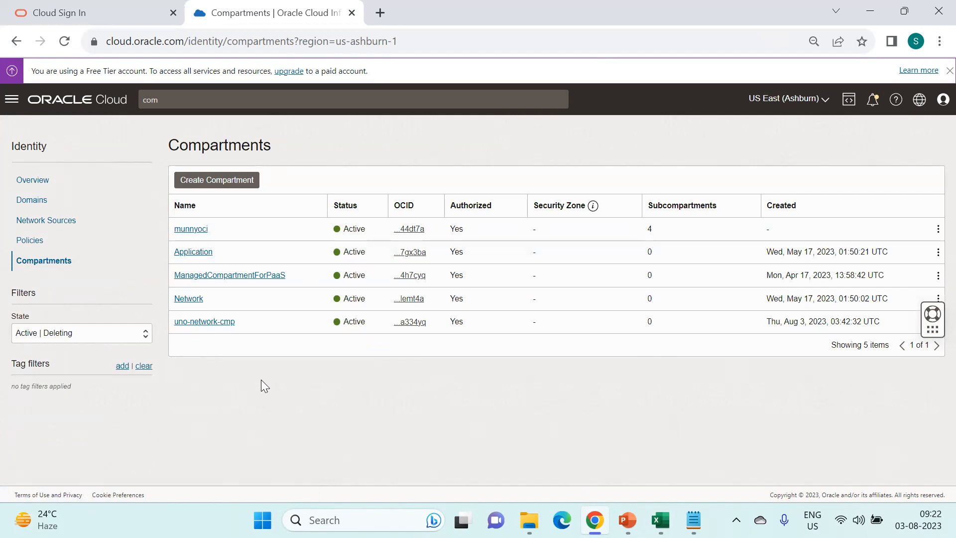
# - Open the Application compartment's details and start deleting it
pyautogui.click(202, 254)
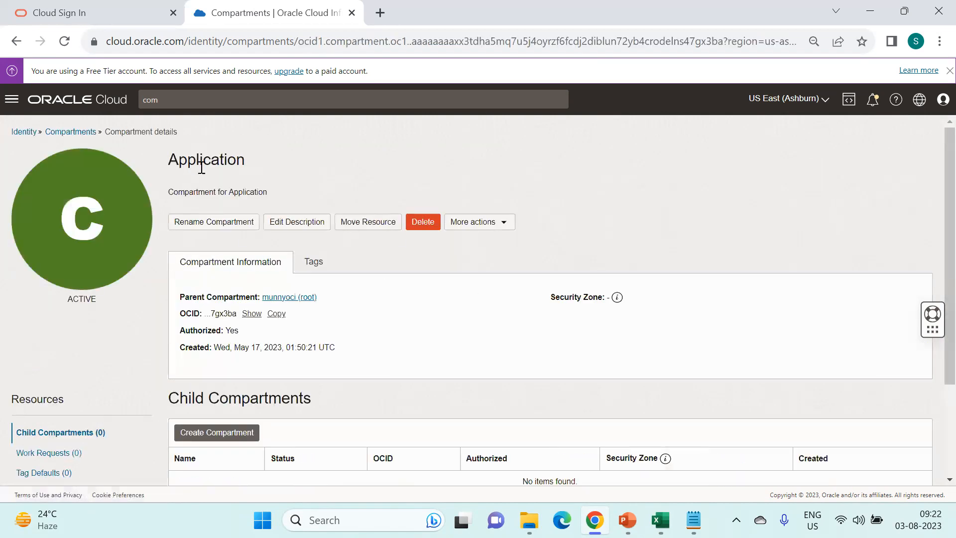
pyautogui.doubleClick(202, 167)
pyautogui.scroll(-1, 456, 367)
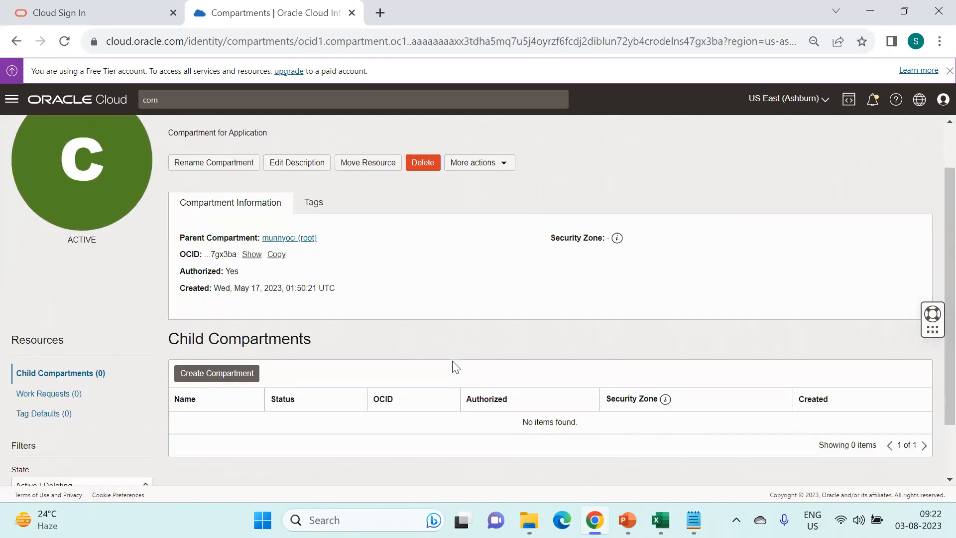
pyautogui.scroll(1, 497, 305)
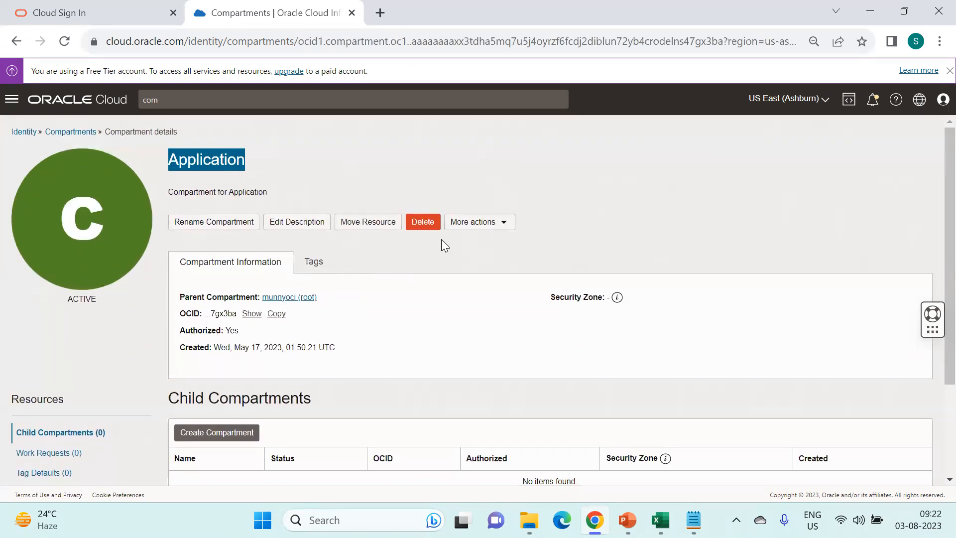
pyautogui.click(423, 228)
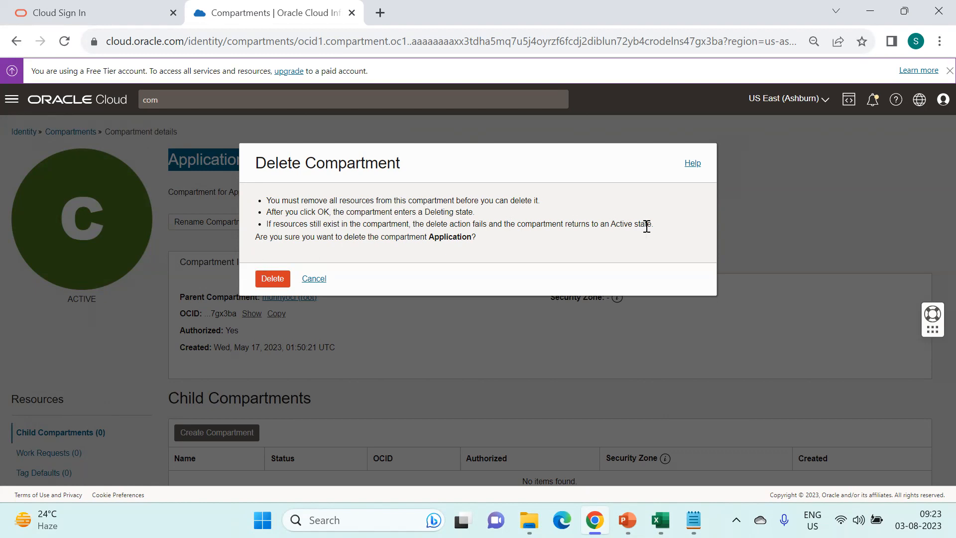
# - Confirm deleting Application and check its Deleting status in the compartments list
pyautogui.click(278, 282)
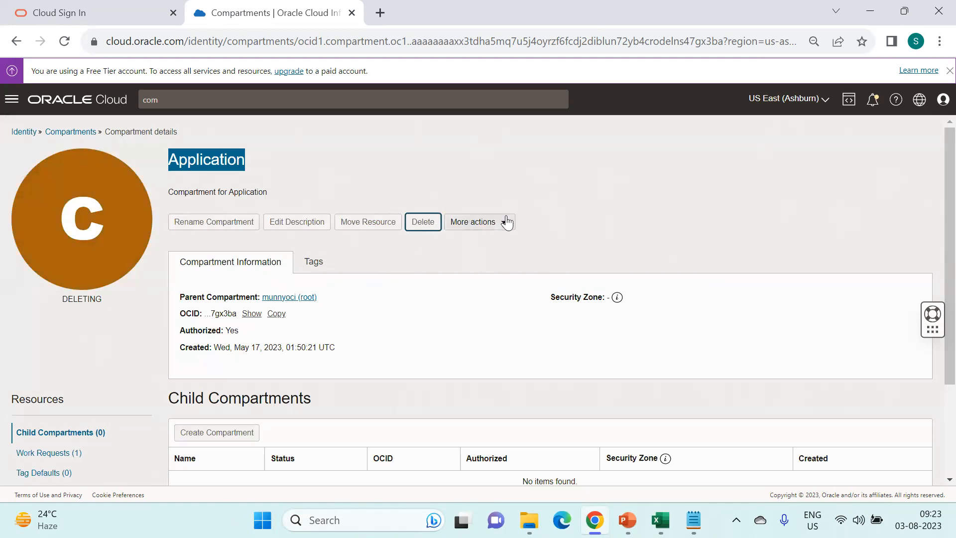
pyautogui.scroll(-2, 461, 338)
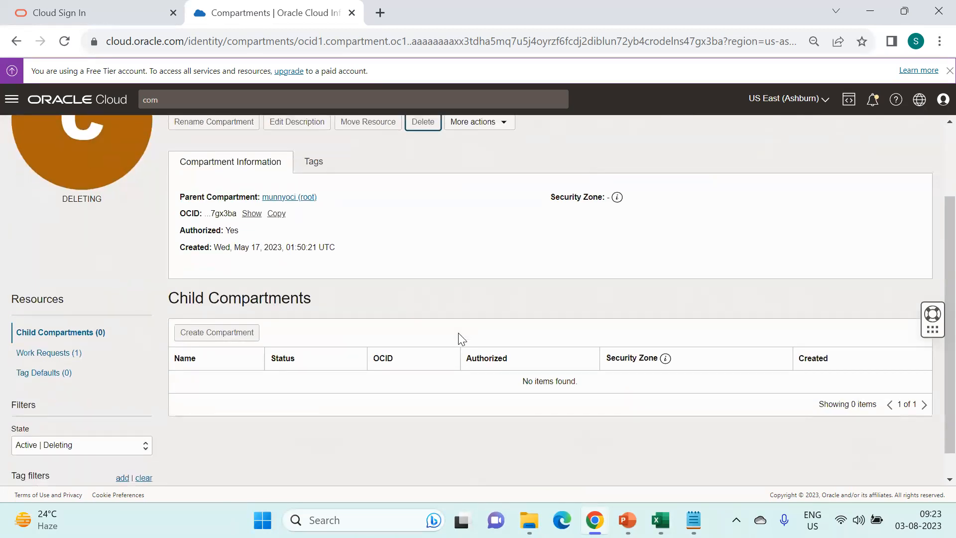
pyautogui.scroll(2, 458, 332)
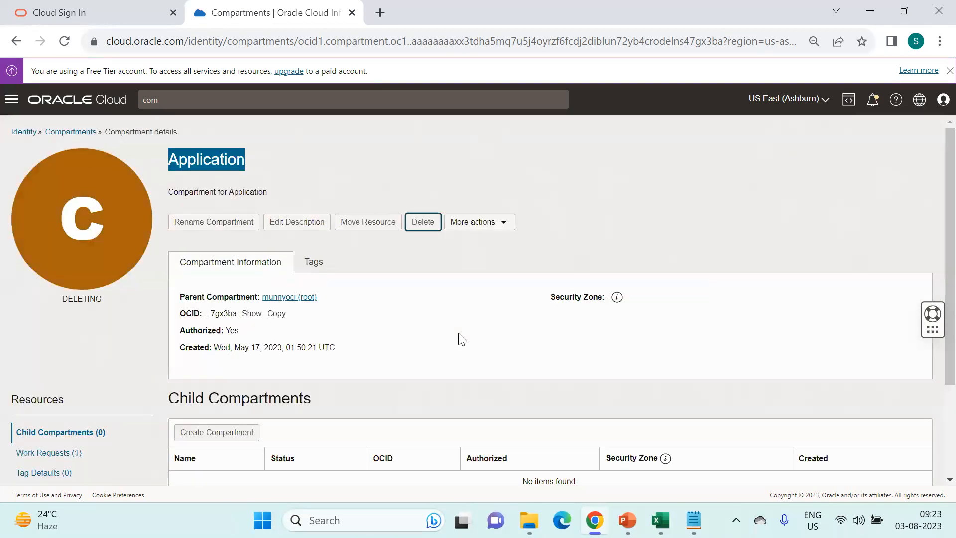
pyautogui.click(75, 131)
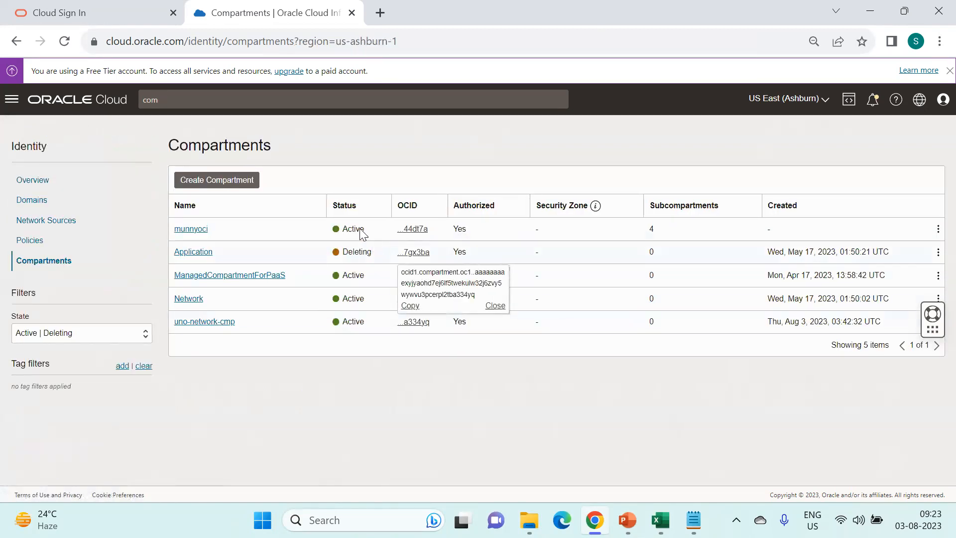
pyautogui.doubleClick(350, 252)
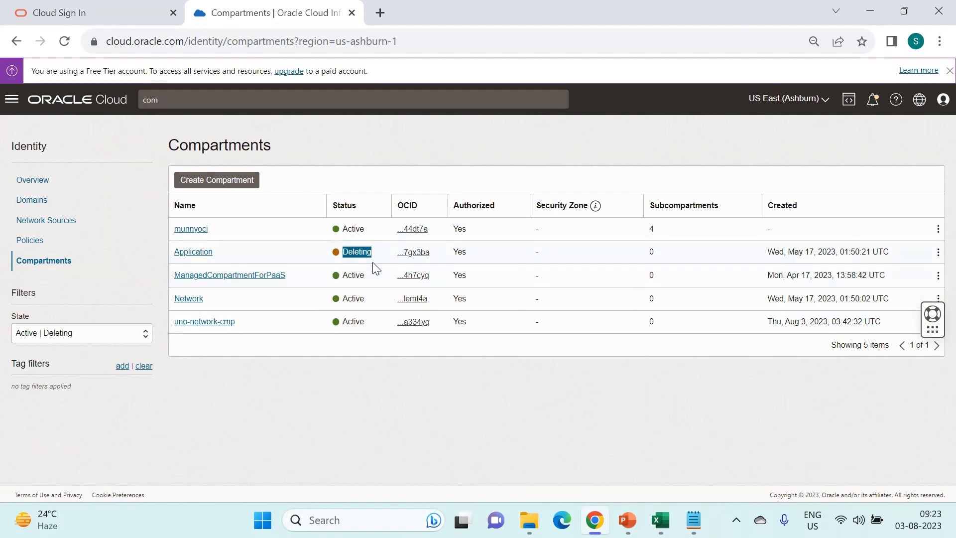
pyautogui.scroll(2, 372, 262)
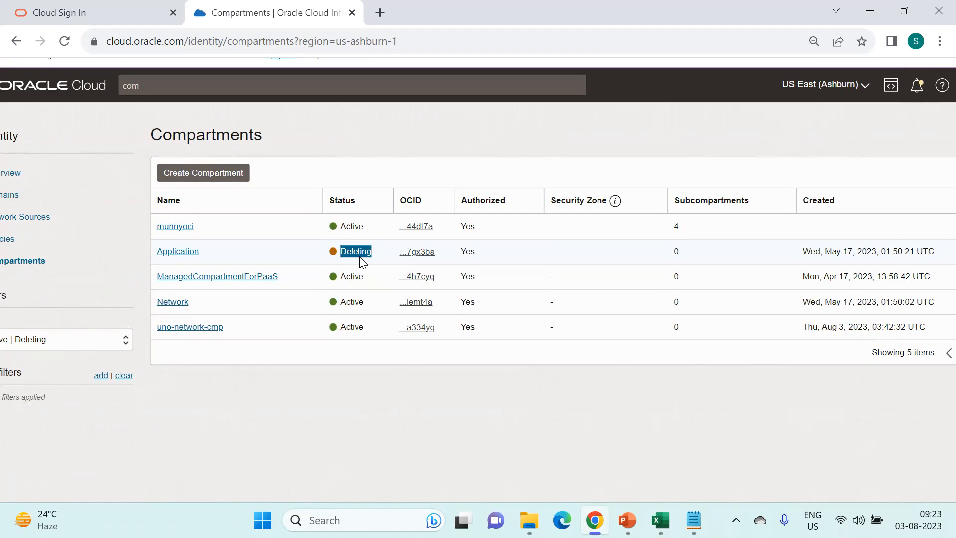
# - Delete the Network compartment and return to the compartments list
pyautogui.click(170, 304)
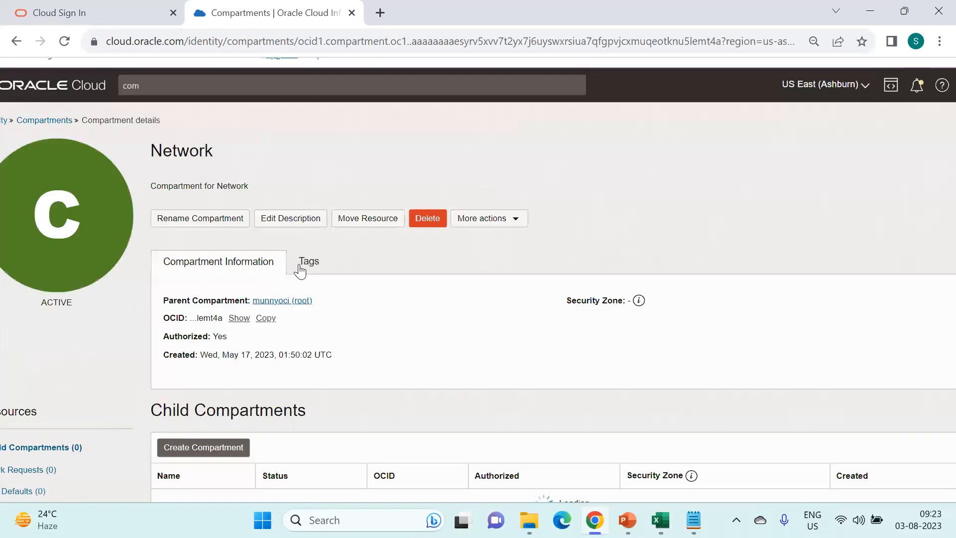
pyautogui.doubleClick(197, 152)
pyautogui.scroll(-3, 471, 378)
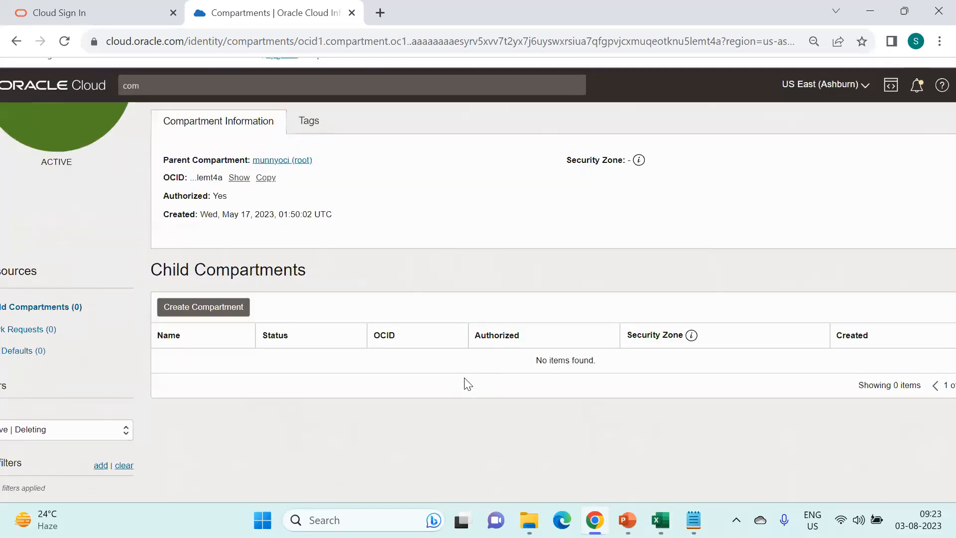
pyautogui.hotkey('ctrl', '-')
pyautogui.scroll(5, 466, 381)
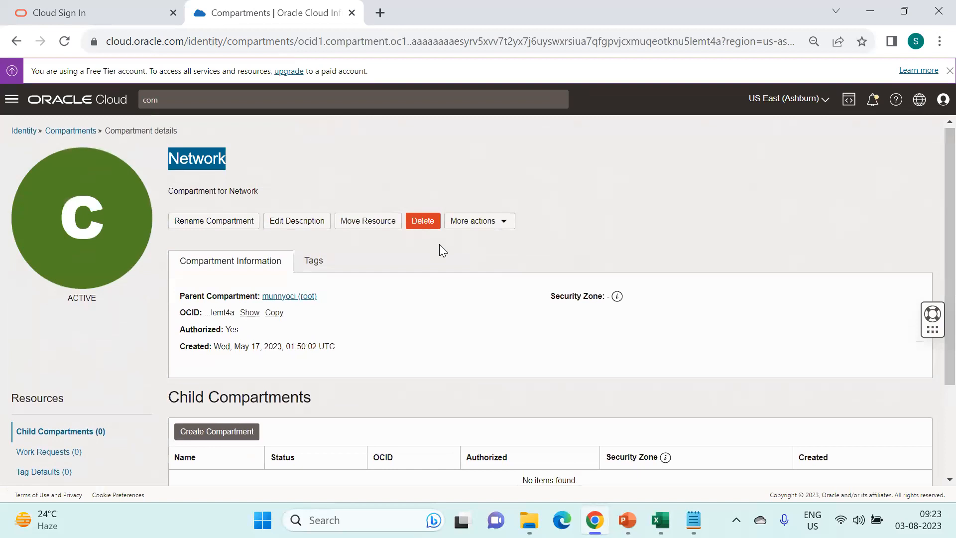
pyautogui.click(430, 227)
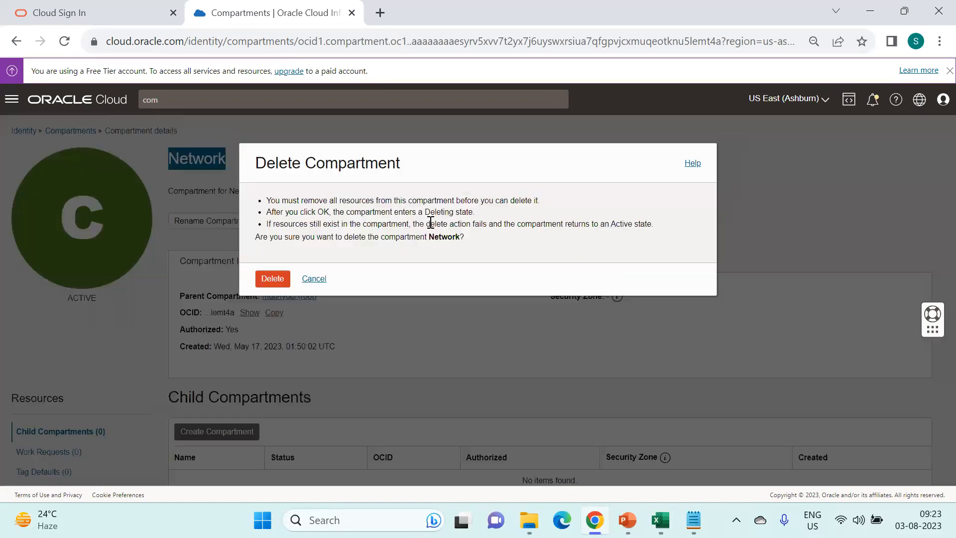
pyautogui.click(278, 282)
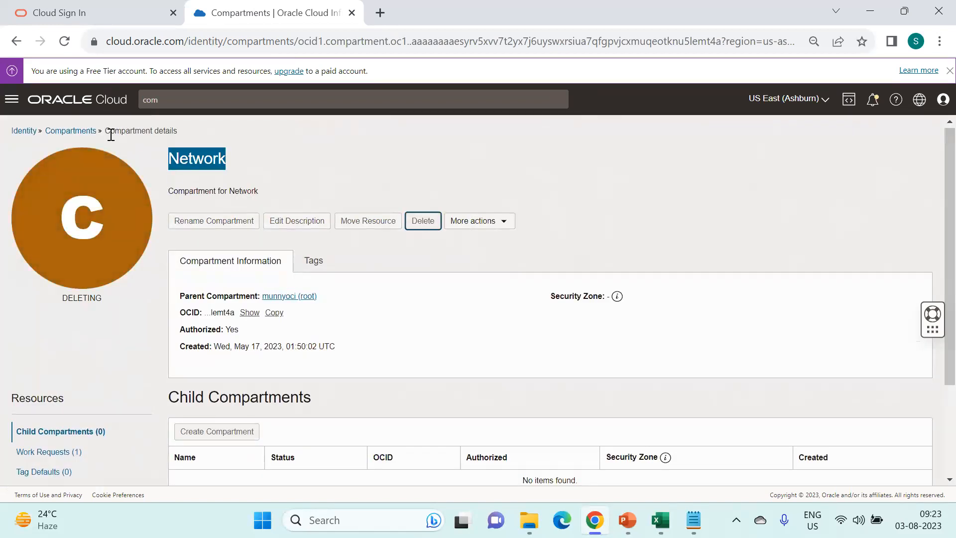
pyautogui.click(73, 132)
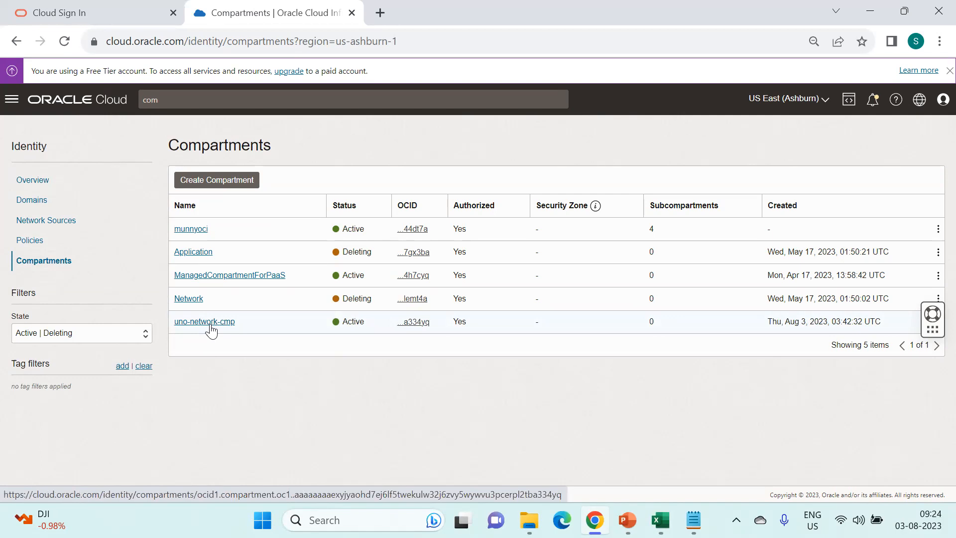
# - Start a new compartment named uno-secutiry-cmp, copied from Notepad, and enter its description
pyautogui.click(695, 520)
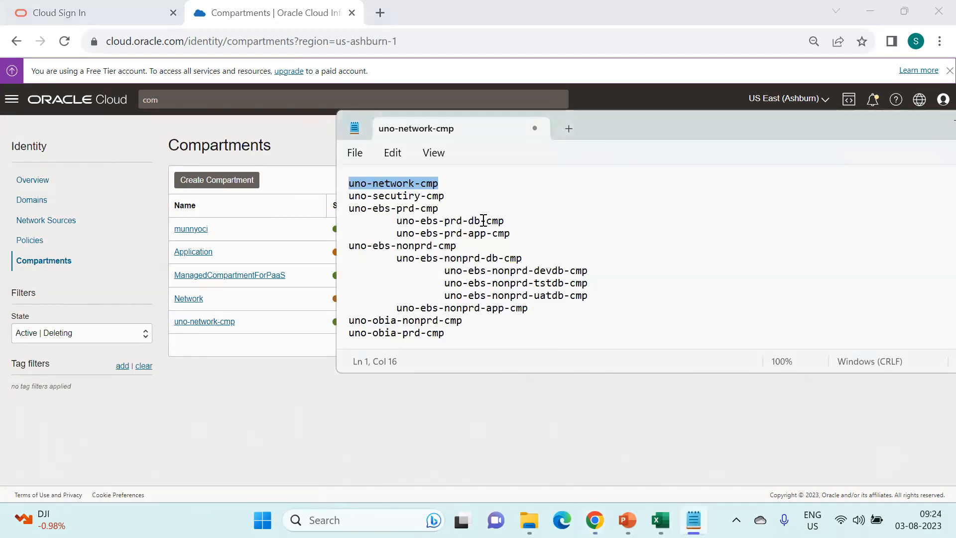
pyautogui.click(449, 194)
pyautogui.moveTo(449, 193); pyautogui.dragTo(349, 196)
pyautogui.hotkey('ctrl', 'c')
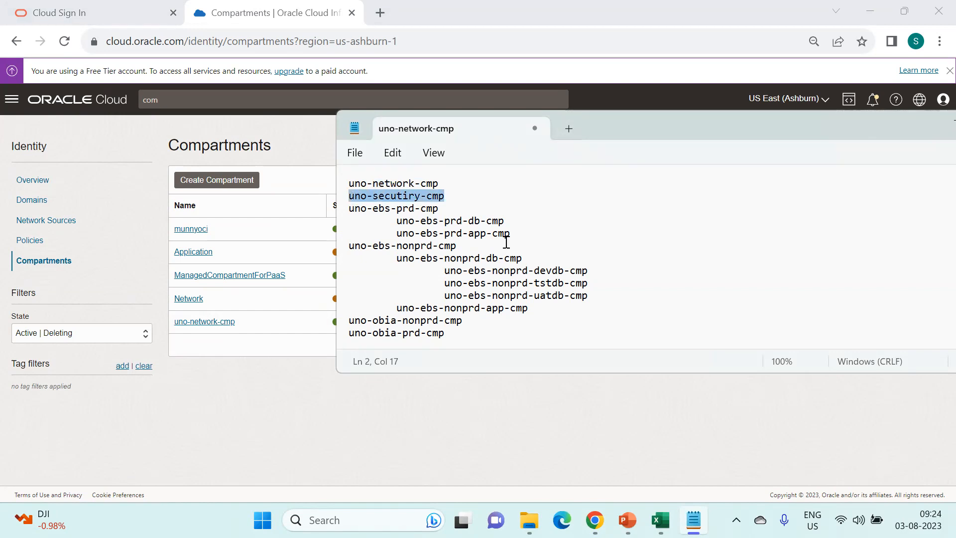
pyautogui.click(237, 183)
pyautogui.click(293, 224)
pyautogui.hotkey('ctrl', 'v')
pyautogui.click(311, 252)
pyautogui.write('Compartment')
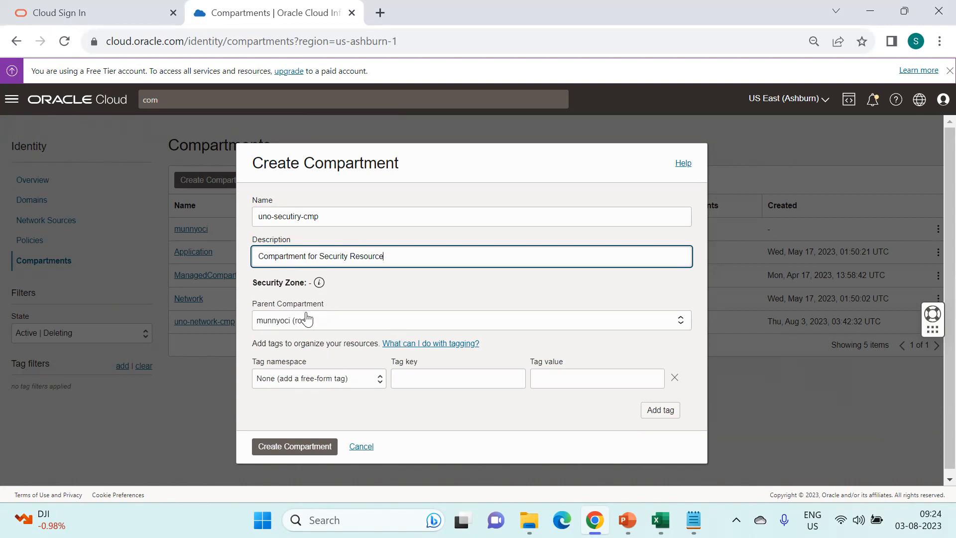
# - Tag it Operations.Environment All and create the compartment
pyautogui.click(349, 387)
pyautogui.click(325, 401)
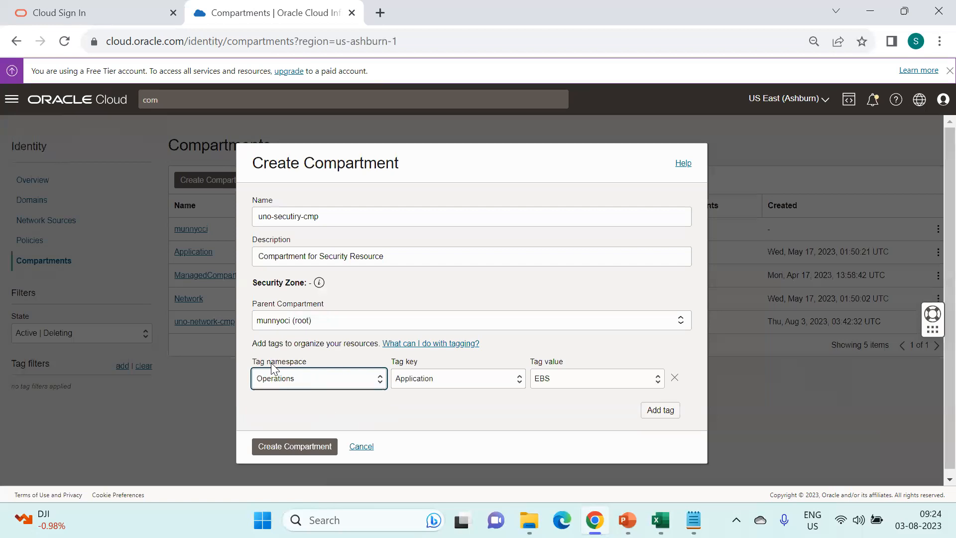
pyautogui.click(443, 377)
pyautogui.click(438, 404)
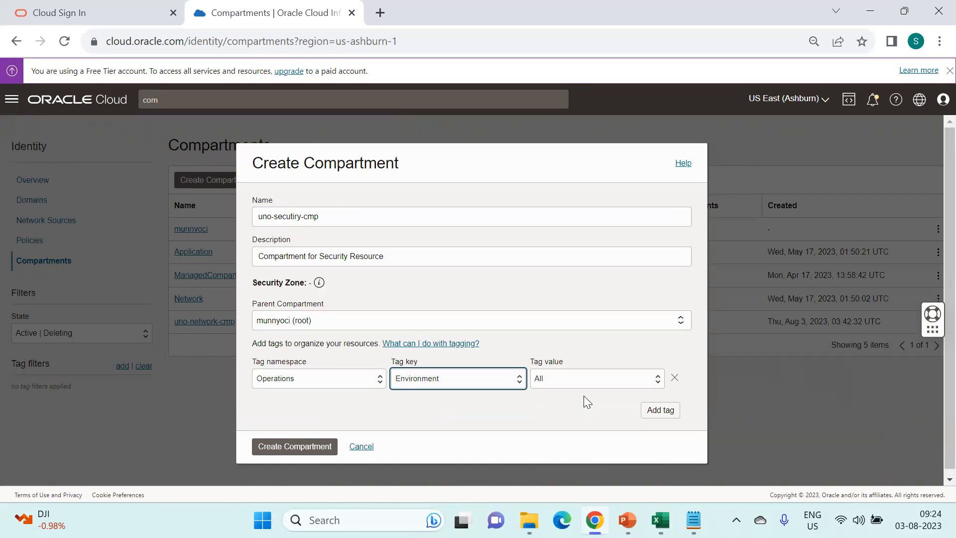
pyautogui.click(294, 449)
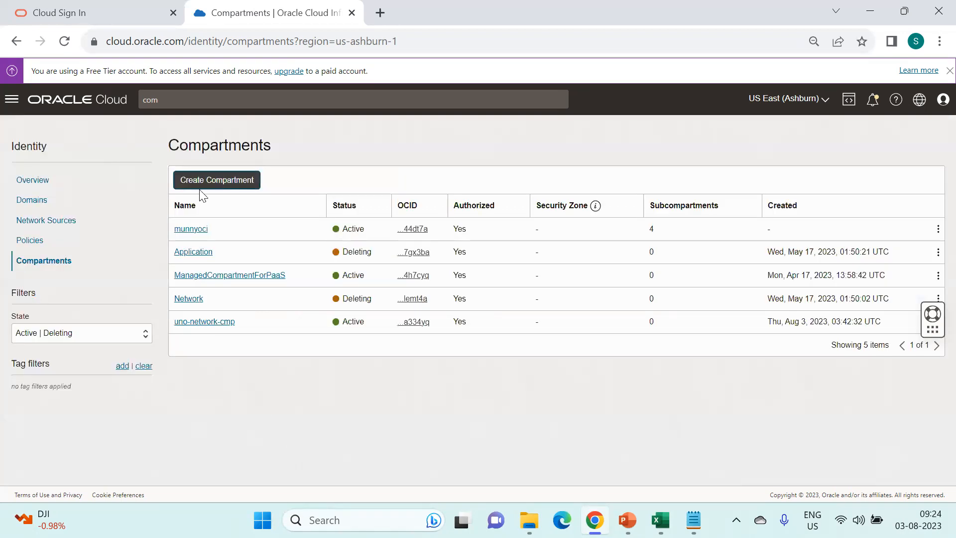
# - Start a new compartment named uno-ebs-prd-cmp with description 'Compartment for Prod Resources'
pyautogui.click(234, 181)
pyautogui.click(693, 520)
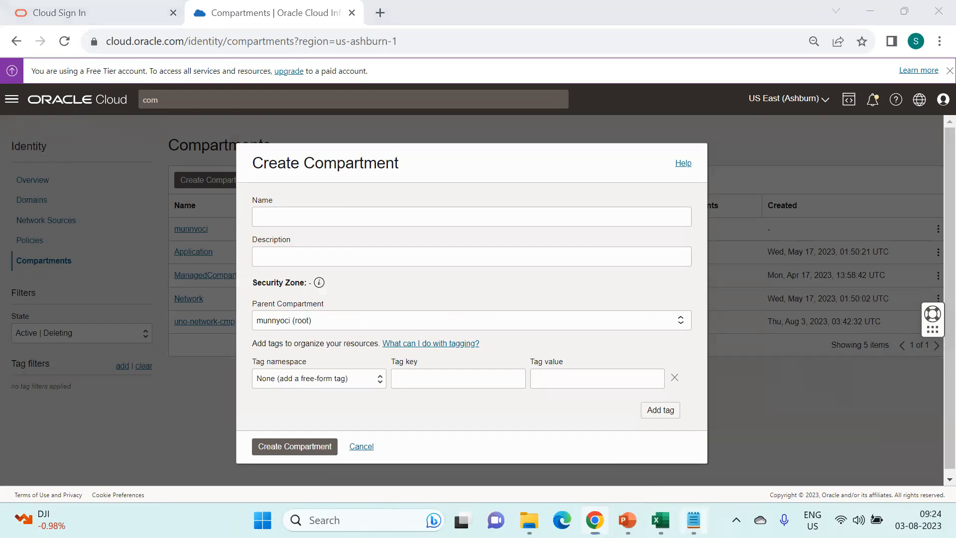
pyautogui.moveTo(439, 209); pyautogui.dragTo(348, 211)
pyautogui.hotkey('ctrl', 'c')
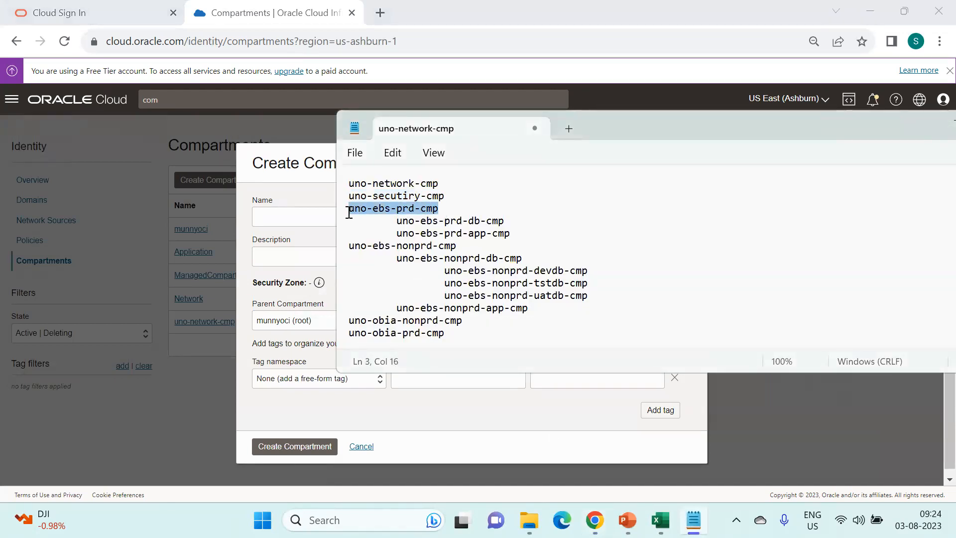
pyautogui.click(321, 238)
pyautogui.click(318, 222)
pyautogui.hotkey('ctrl', 'v')
pyautogui.click(310, 248)
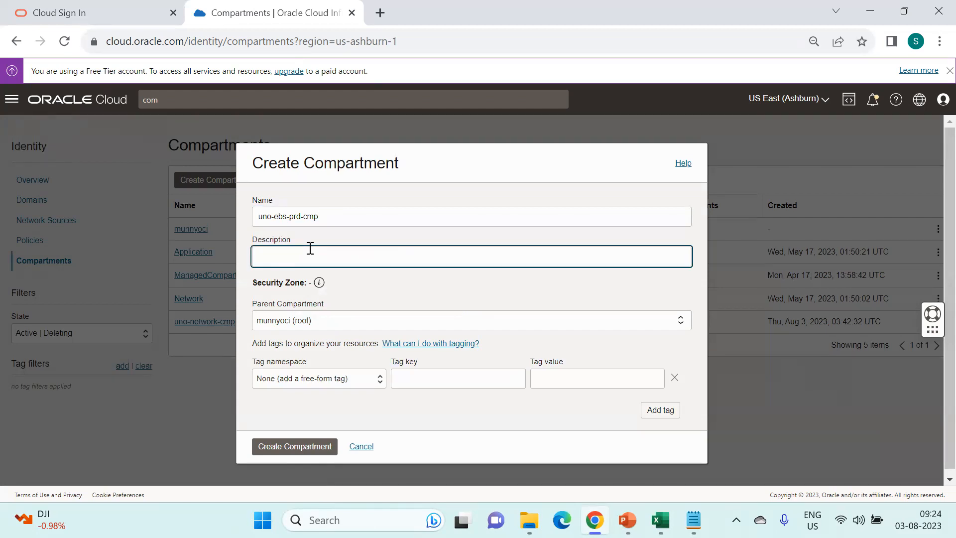
pyautogui.write('Compartment for Prod Resources')
pyautogui.press('Tab')
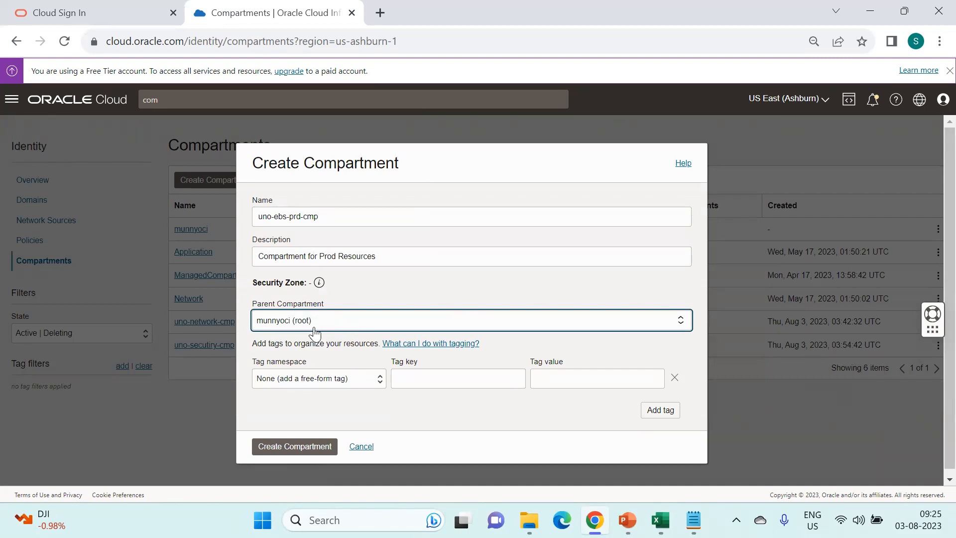
# - Add the tag Operations.Environment with value Prod
pyautogui.click(351, 376)
pyautogui.click(332, 403)
pyautogui.click(486, 384)
pyautogui.click(471, 402)
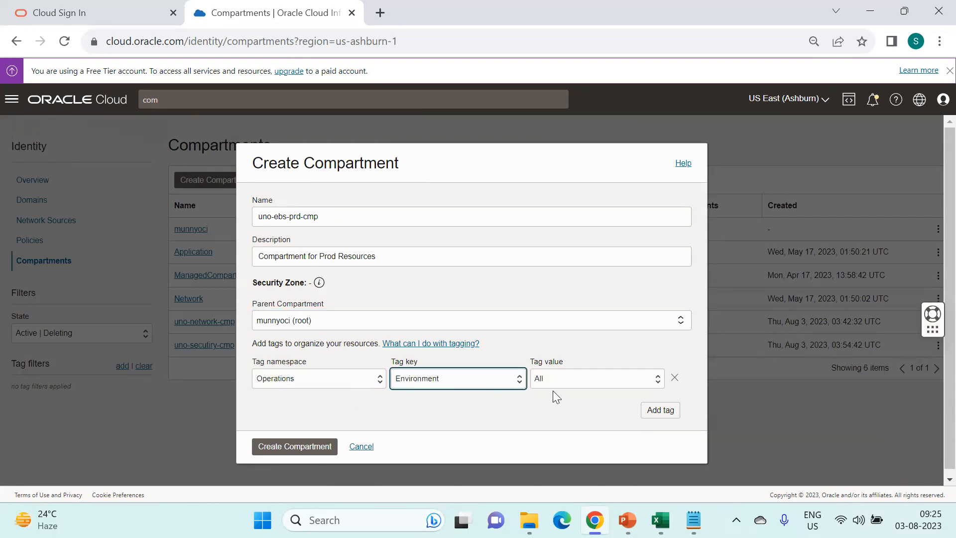
pyautogui.click(280, 448)
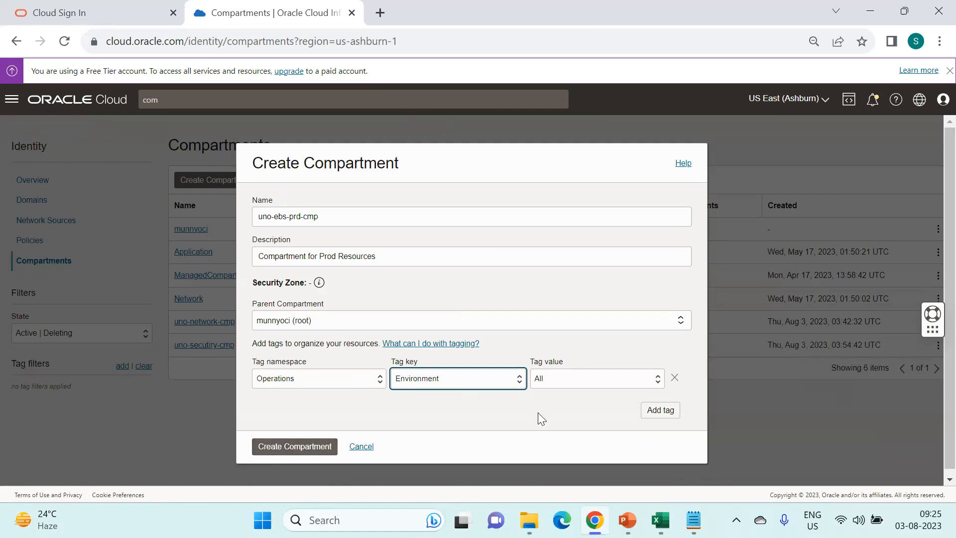
pyautogui.click(556, 383)
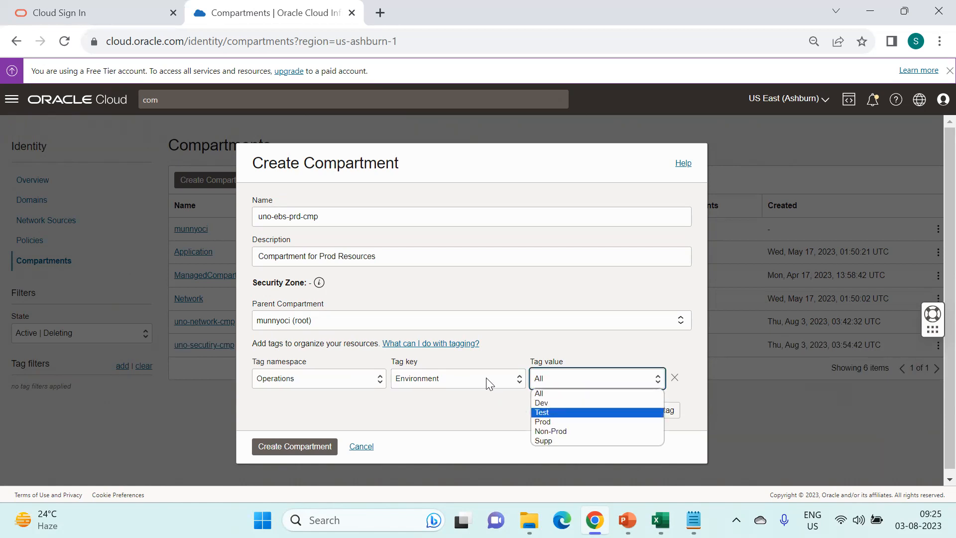
pyautogui.click(559, 421)
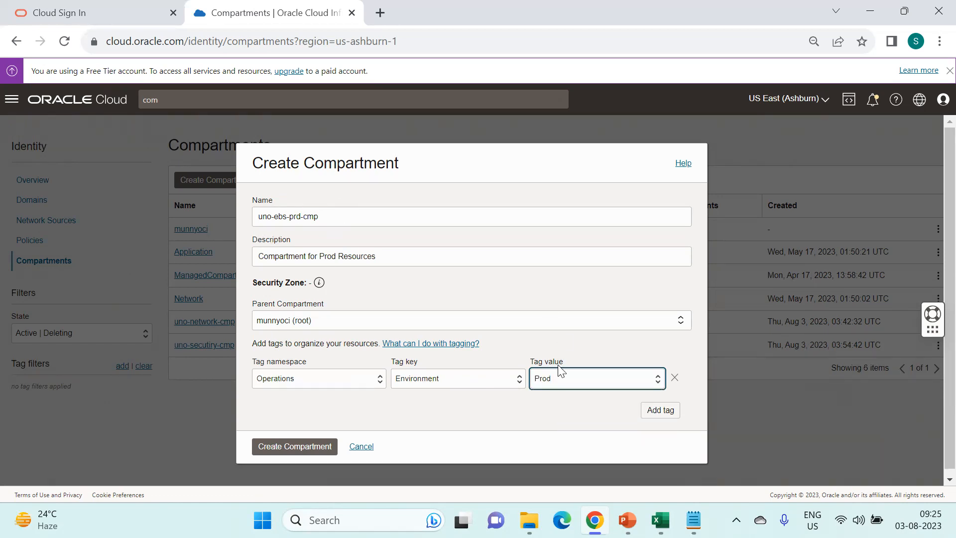
# - Add a second tag Operations.Application with value EBS and create the compartment
pyautogui.click(664, 417)
pyautogui.click(311, 409)
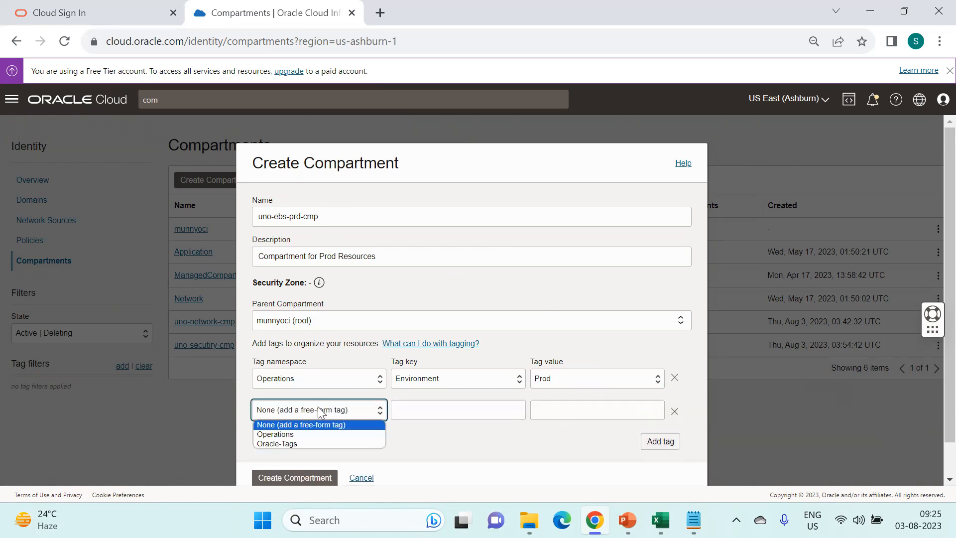
pyautogui.click(313, 432)
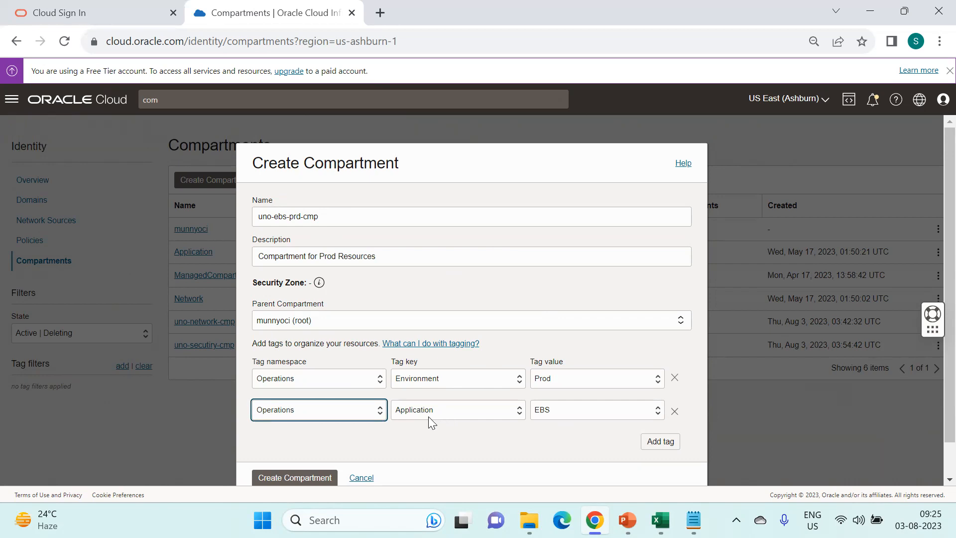
pyautogui.click(602, 409)
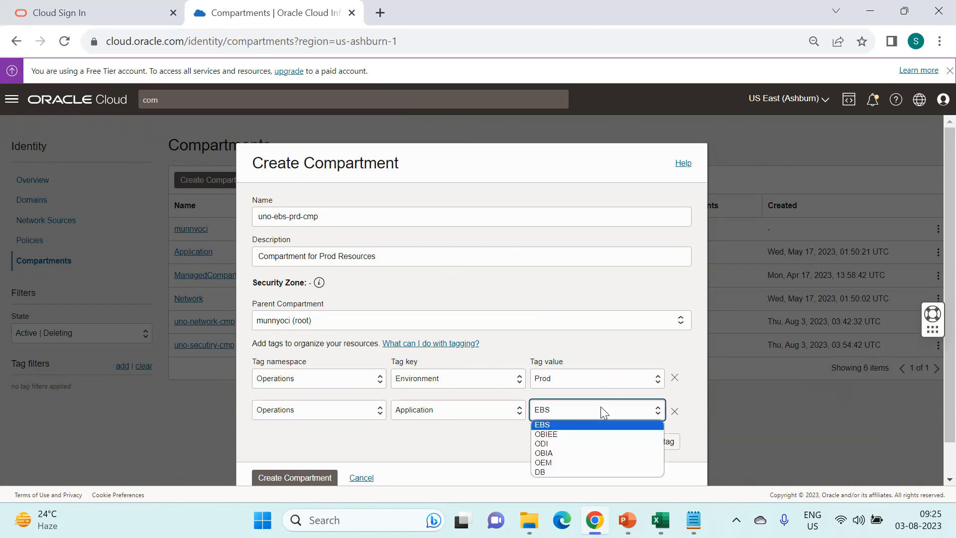
pyautogui.click(575, 424)
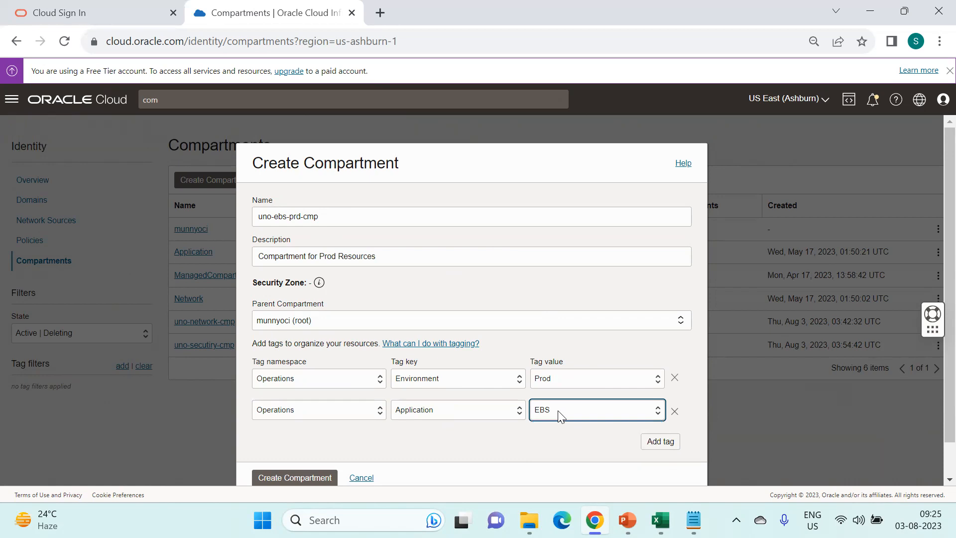
pyautogui.click(286, 479)
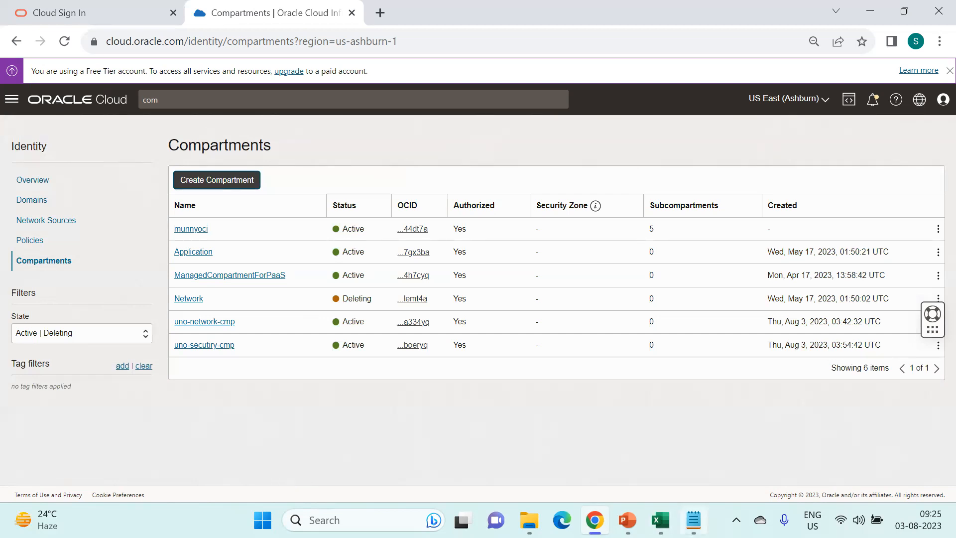
pyautogui.hotkey('alt', 'Tab')
# - Open uno-ebs-prd-cmp's details and scroll to its empty Child Compartments section
pyautogui.moveTo(397, 220); pyautogui.dragTo(505, 221)
pyautogui.hotkey('ctrl', 'c')
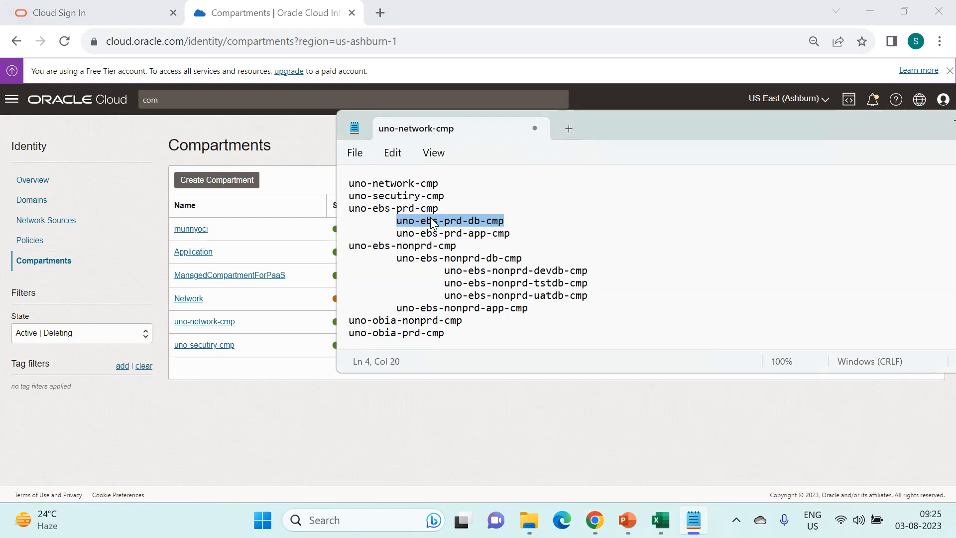
pyautogui.click(273, 390)
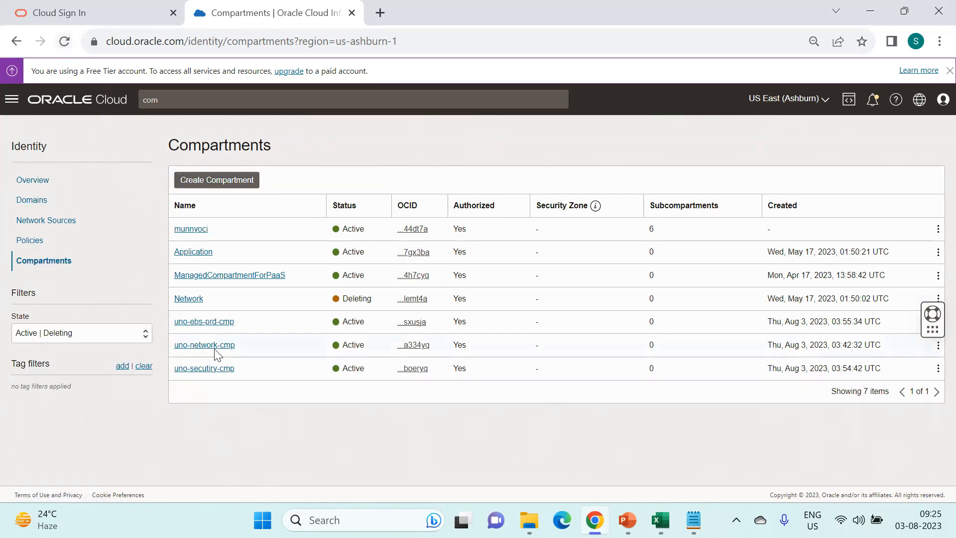
pyautogui.click(218, 322)
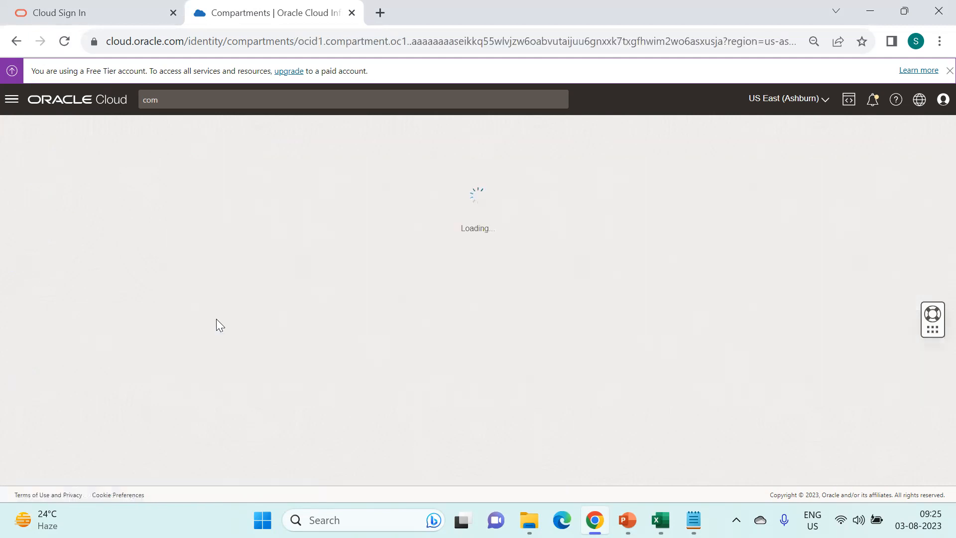
pyautogui.scroll(-2, 304, 378)
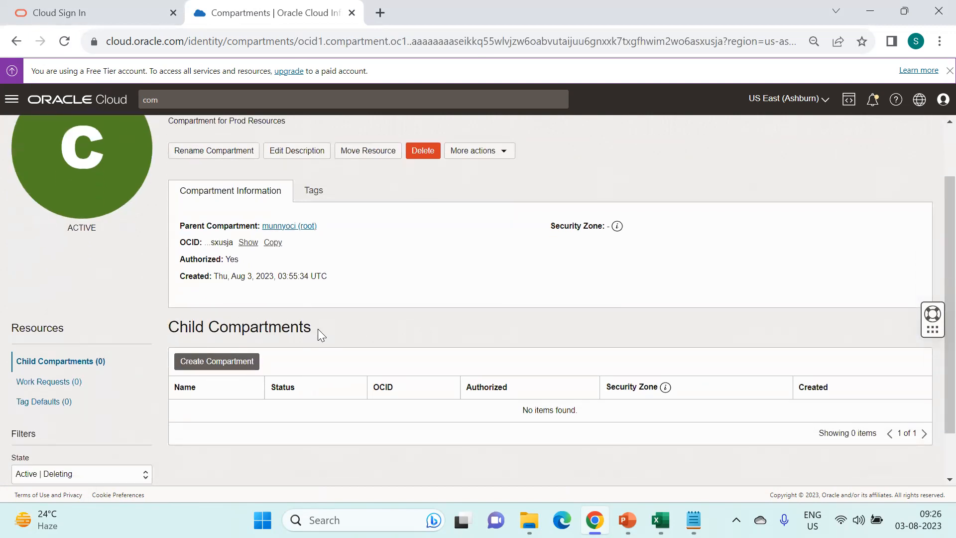
# - Start a child compartment named uno-ebs-prd-db-cmp with description 'EBS Prod Database ResourcesFor'
pyautogui.click(240, 361)
pyautogui.click(340, 216)
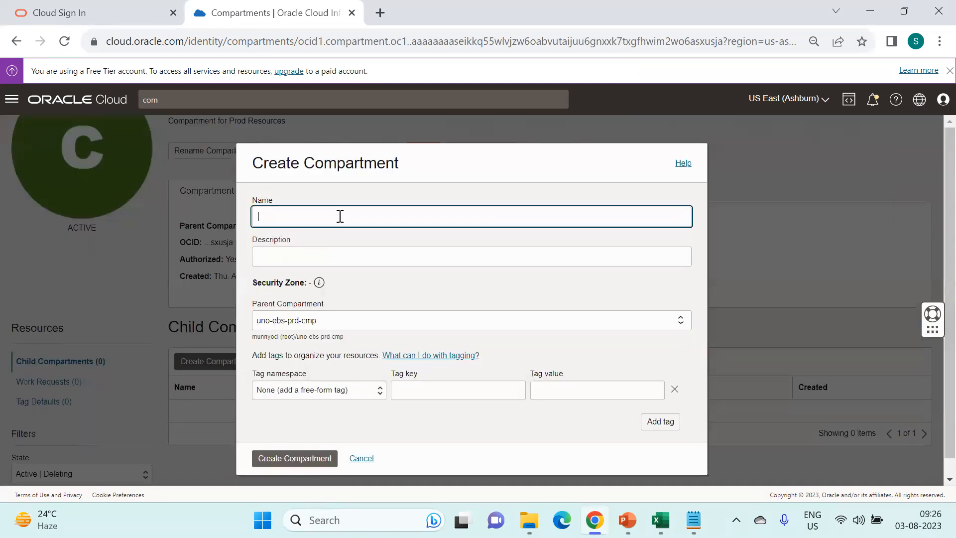
pyautogui.hotkey('ctrl', 'v')
pyautogui.click(324, 258)
pyautogui.write('EBS ')
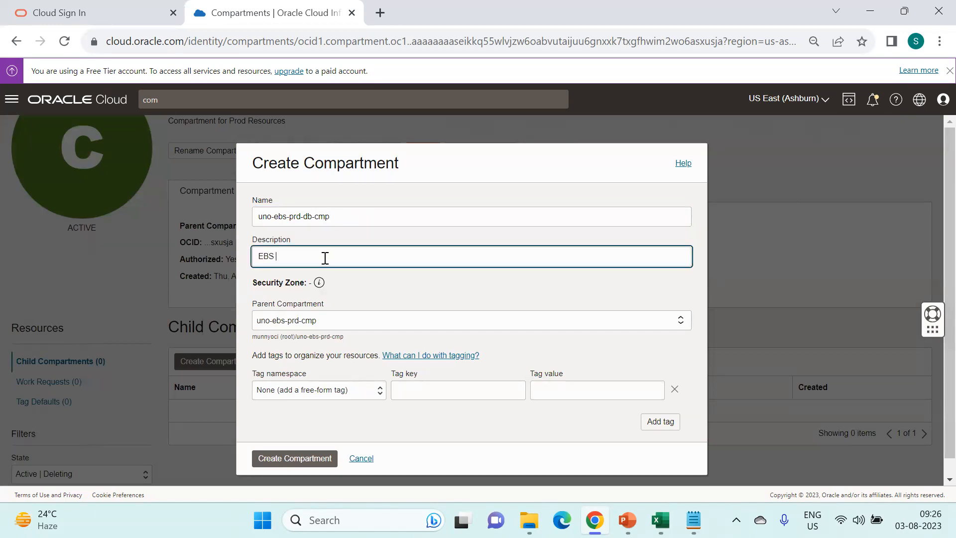
pyautogui.write('Prod Da')
pyautogui.write('tabase ')
pyautogui.write('Re')
pyautogui.write('sources')
pyautogui.write('For')
# - Add Operations tag Environment=Prod and a second Operations tag with value EBS
pyautogui.click(319, 395)
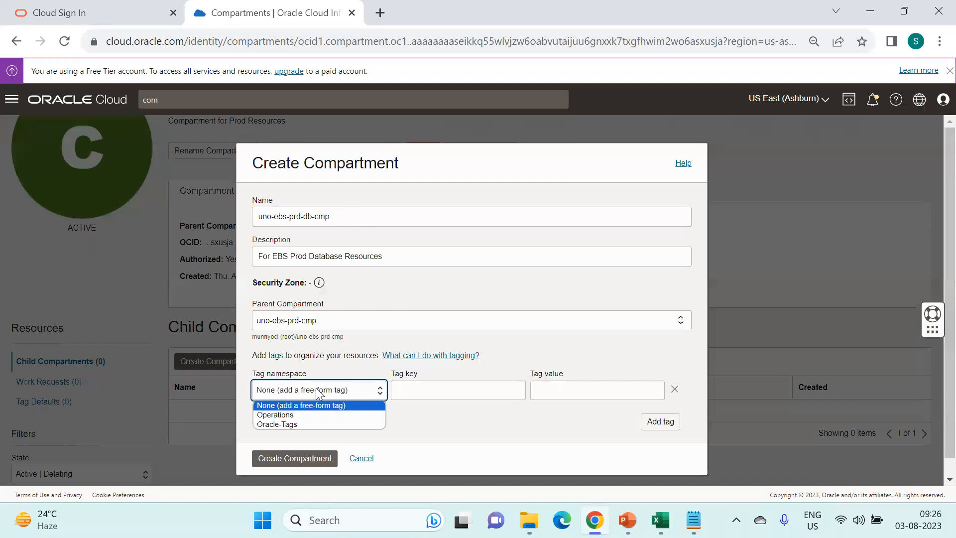
pyautogui.click(306, 414)
pyautogui.click(409, 395)
pyautogui.click(436, 413)
pyautogui.click(547, 397)
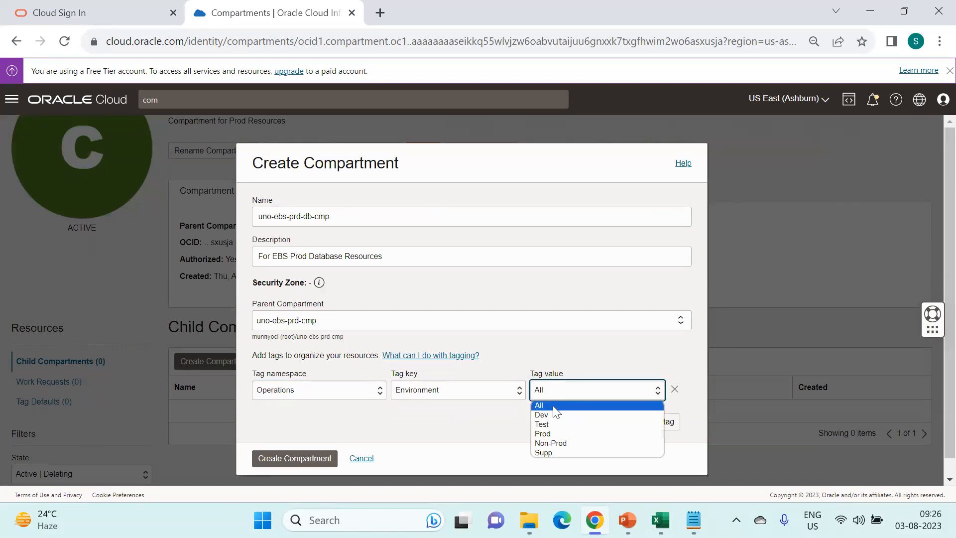
pyautogui.click(554, 432)
pyautogui.click(657, 421)
pyautogui.scroll(-1, 533, 341)
pyautogui.click(317, 375)
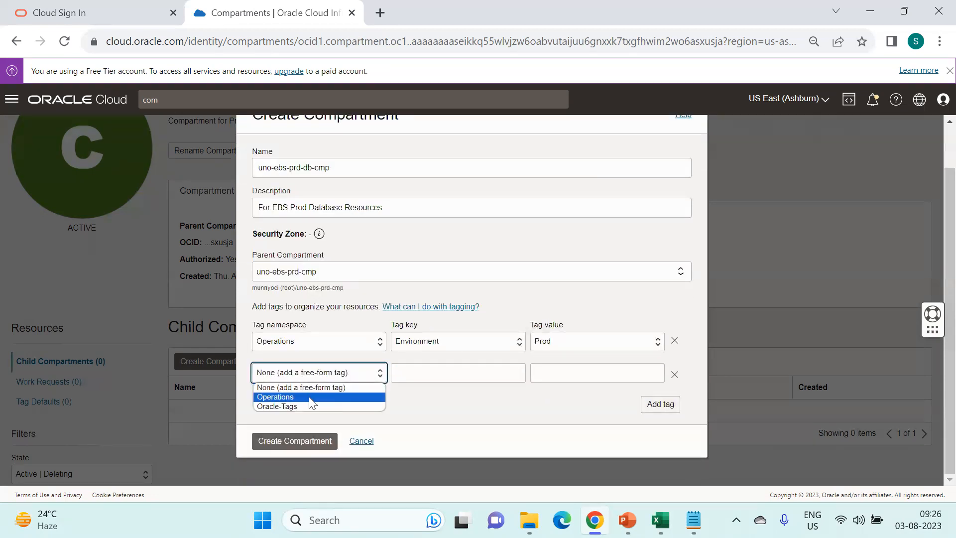
pyautogui.click(309, 396)
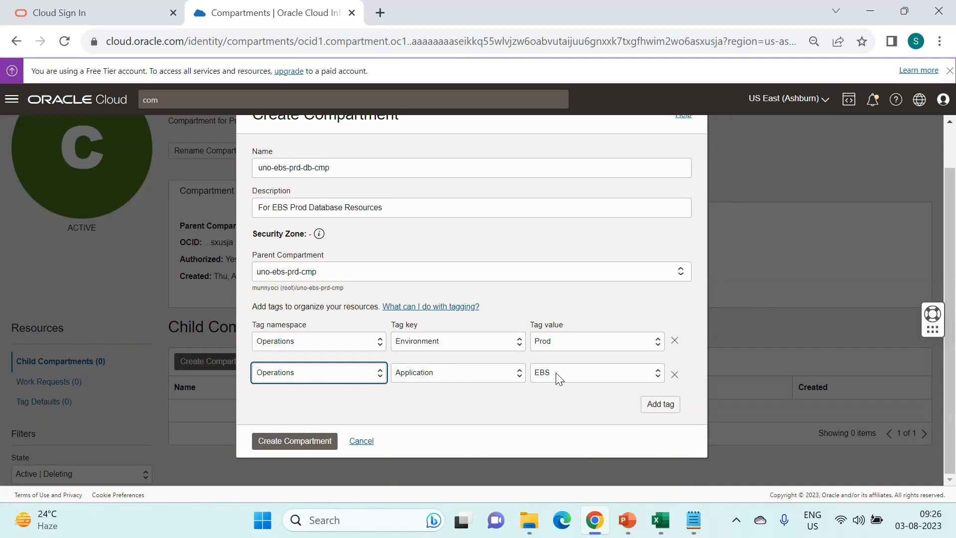
pyautogui.click(558, 379)
pyautogui.click(556, 372)
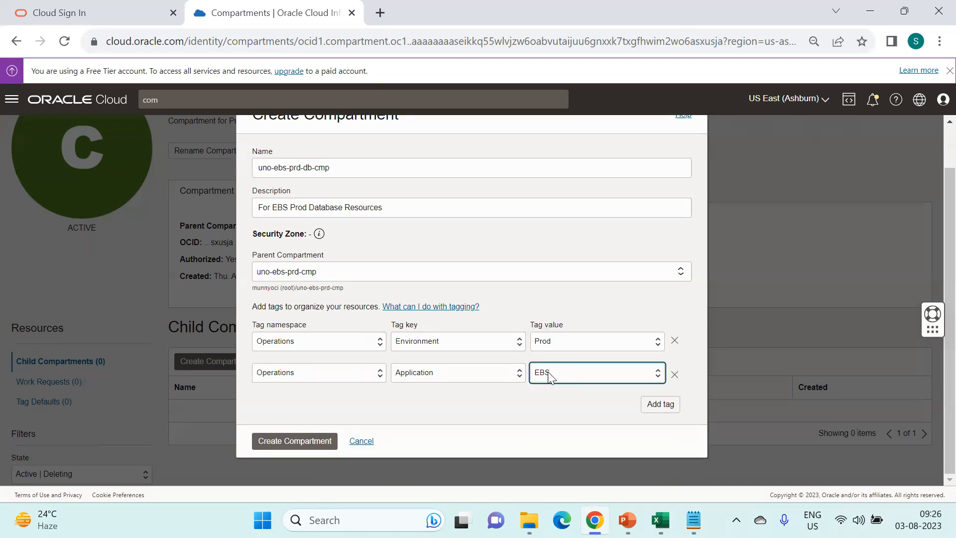
# - Add a third Operations tag with value DB
pyautogui.click(647, 404)
pyautogui.click(334, 409)
pyautogui.click(326, 432)
pyautogui.click(333, 406)
pyautogui.click(326, 427)
pyautogui.click(572, 401)
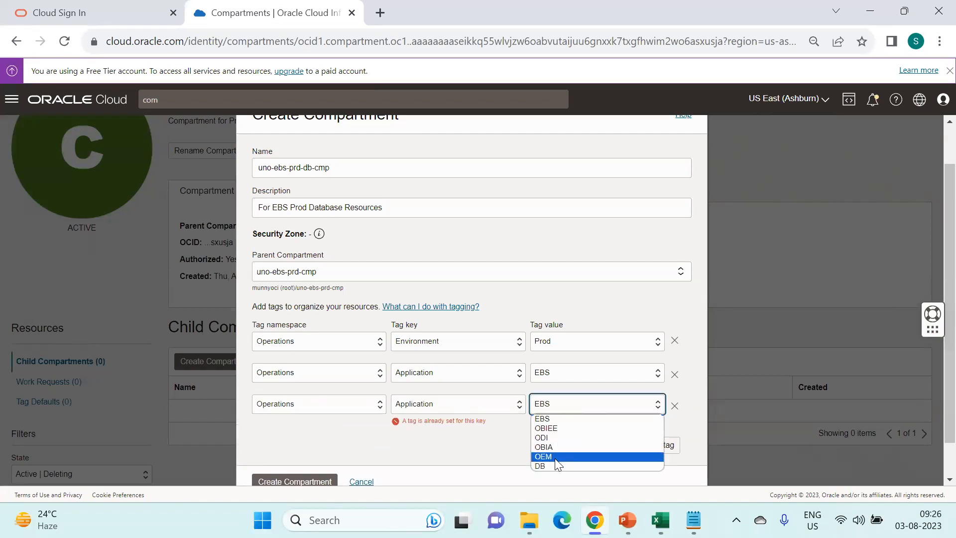
pyautogui.click(554, 464)
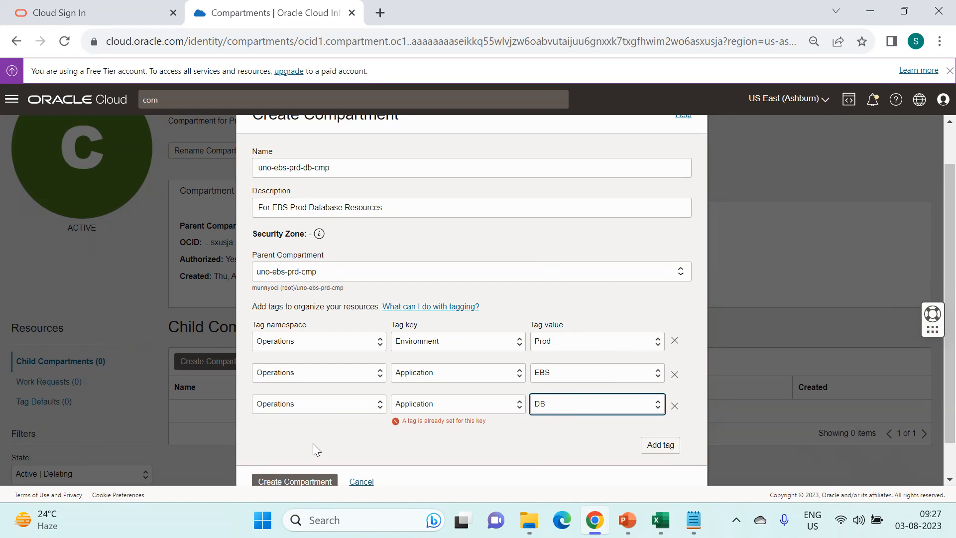
# - Remove the duplicate third tag, set the second tag's value to DB, and create the compartment
pyautogui.scroll(-1, 313, 444)
pyautogui.click(283, 441)
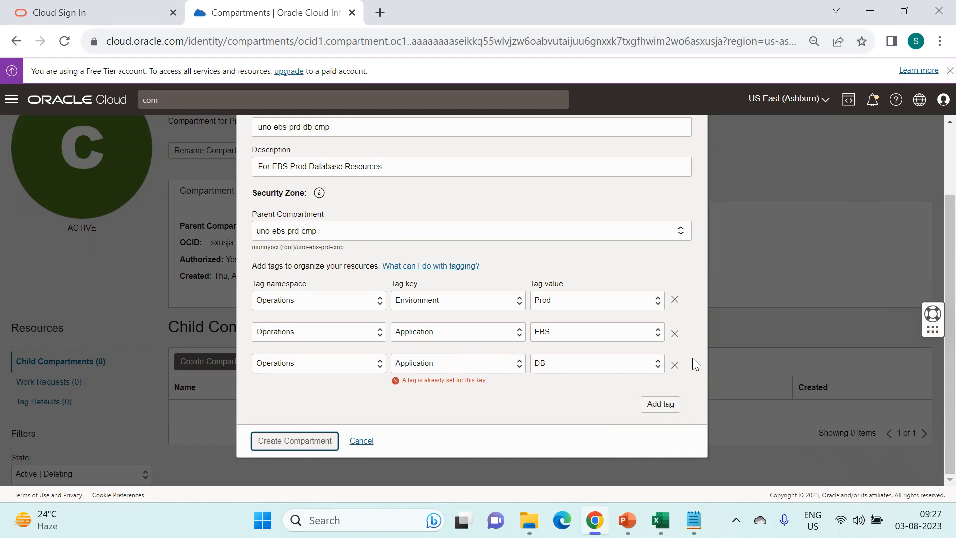
pyautogui.click(676, 366)
pyautogui.click(643, 374)
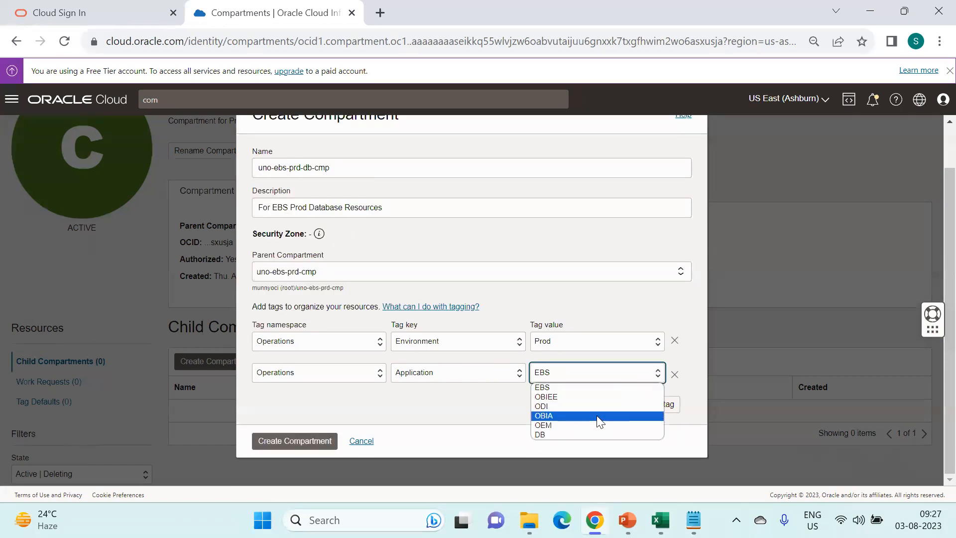
pyautogui.click(585, 434)
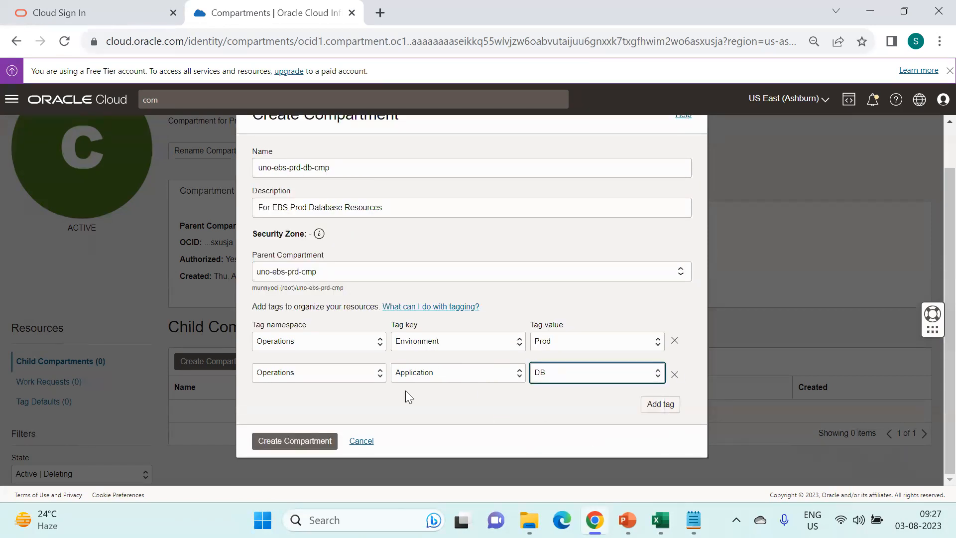
pyautogui.click(288, 444)
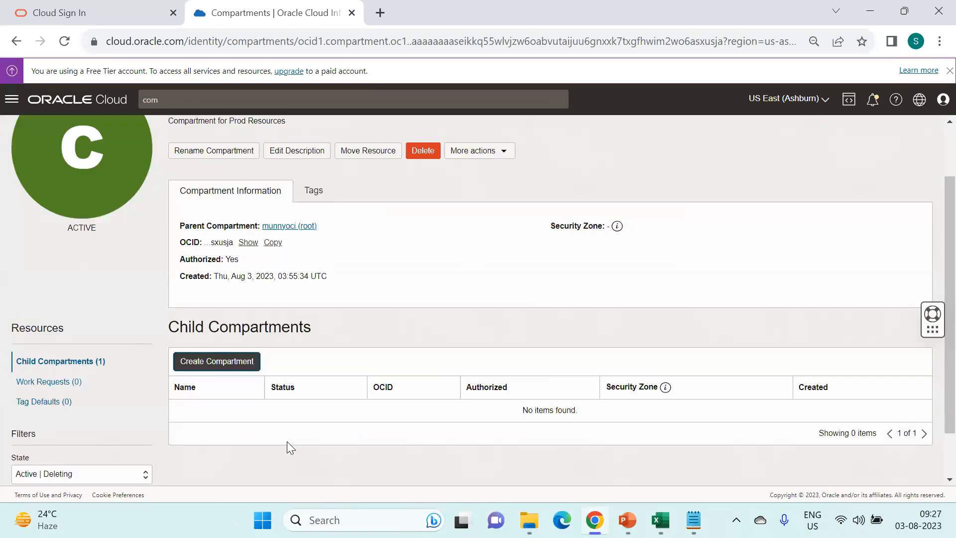
# - Start another child compartment named uno-ebs-prd-app-cmp, copied from the notes, described 'for EBS Application'
pyautogui.scroll(2, 500, 319)
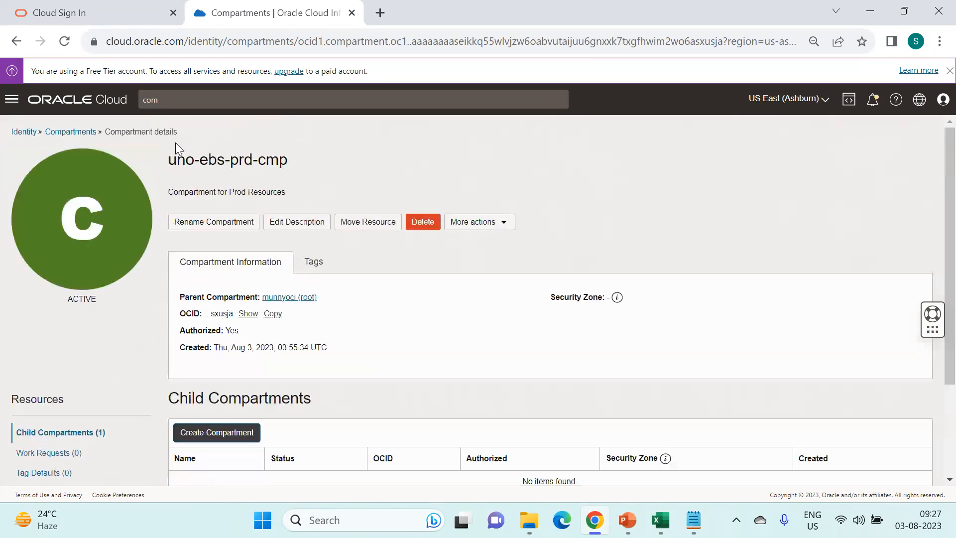
pyautogui.moveTo(227, 160); pyautogui.dragTo(156, 167)
pyautogui.scroll(-2, 350, 336)
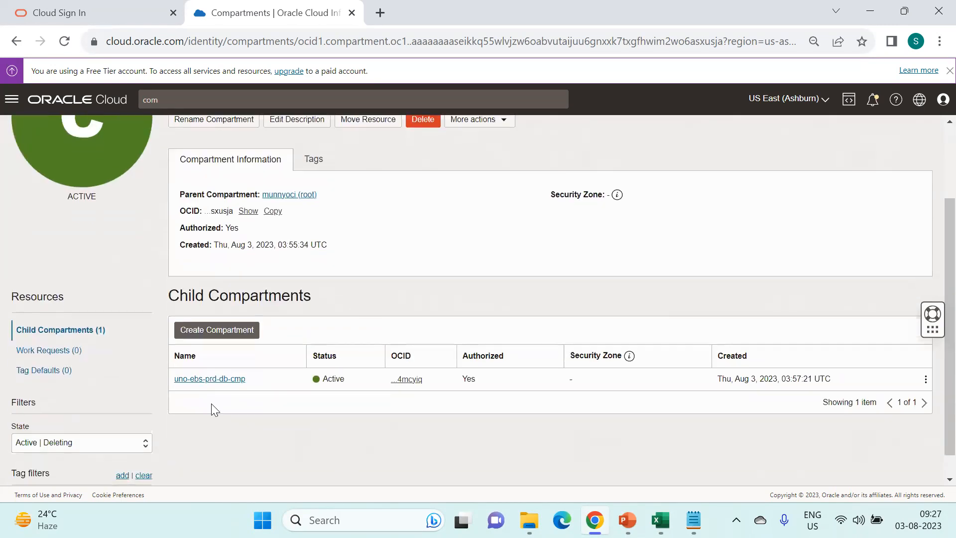
pyautogui.click(247, 332)
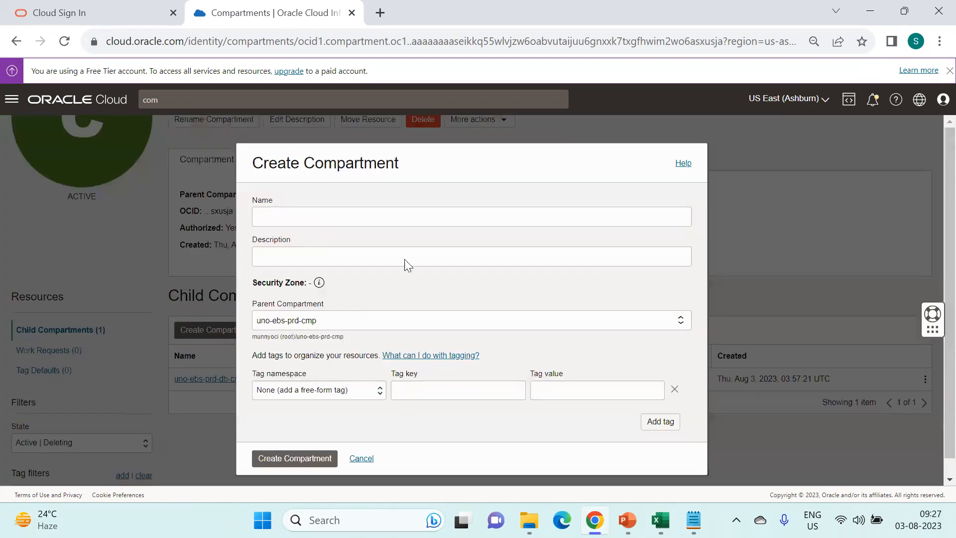
pyautogui.click(694, 520)
pyautogui.moveTo(397, 234); pyautogui.dragTo(513, 237)
pyautogui.hotkey('ctrl', 'c')
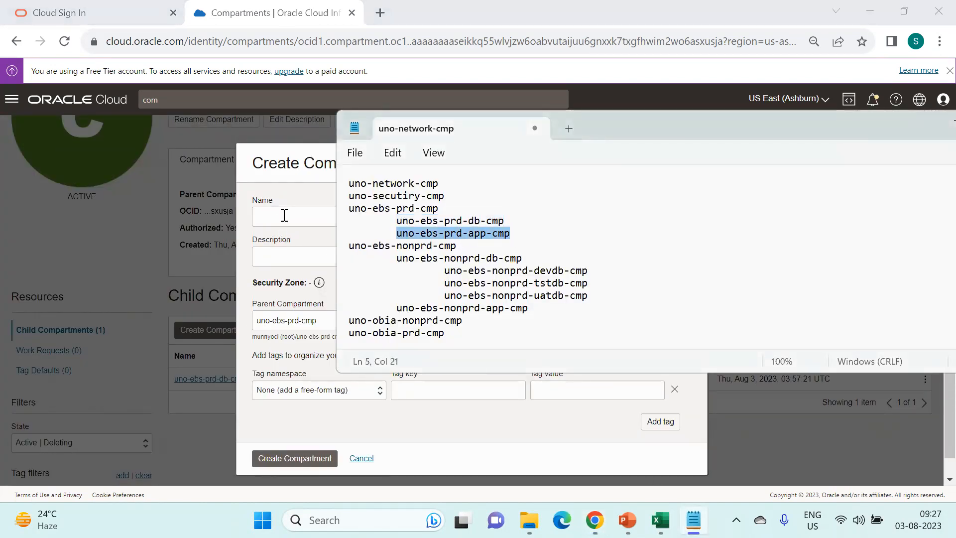
pyautogui.click(284, 216)
pyautogui.hotkey('ctrl', 'v')
pyautogui.click(315, 257)
pyautogui.write('for EBS ')
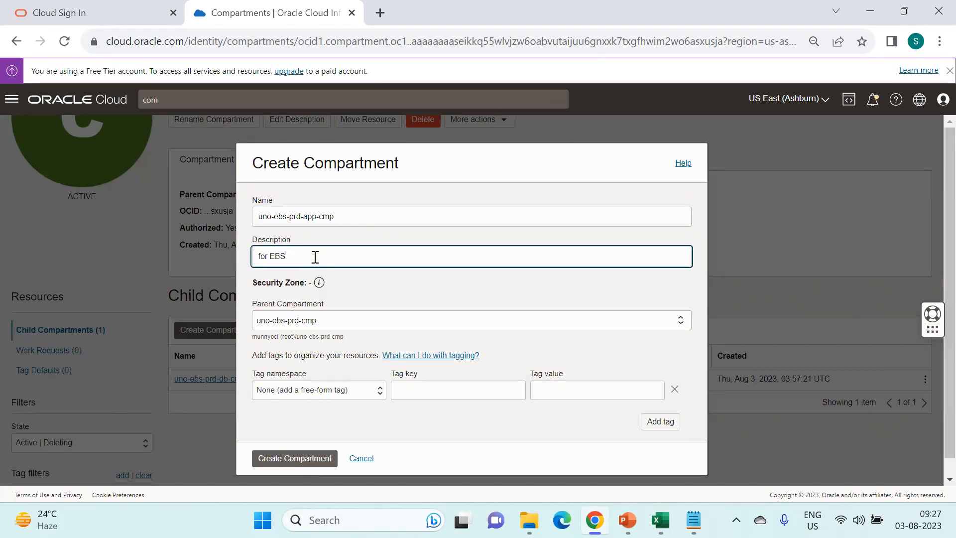
pyautogui.write('Application')
# - Tag it Operations Application=EBS and Environment=Prod, then create the compartment
pyautogui.click(321, 390)
pyautogui.click(323, 414)
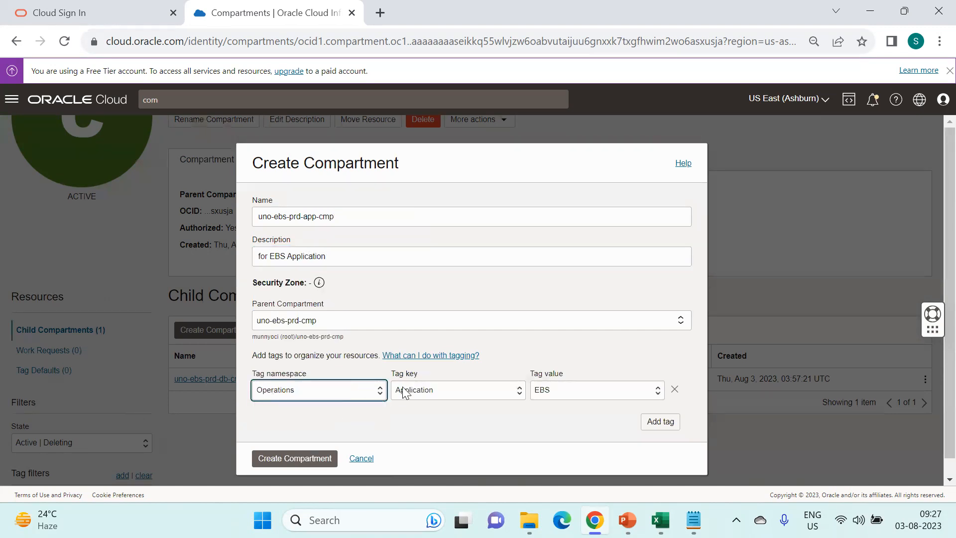
pyautogui.click(435, 390)
pyautogui.click(512, 442)
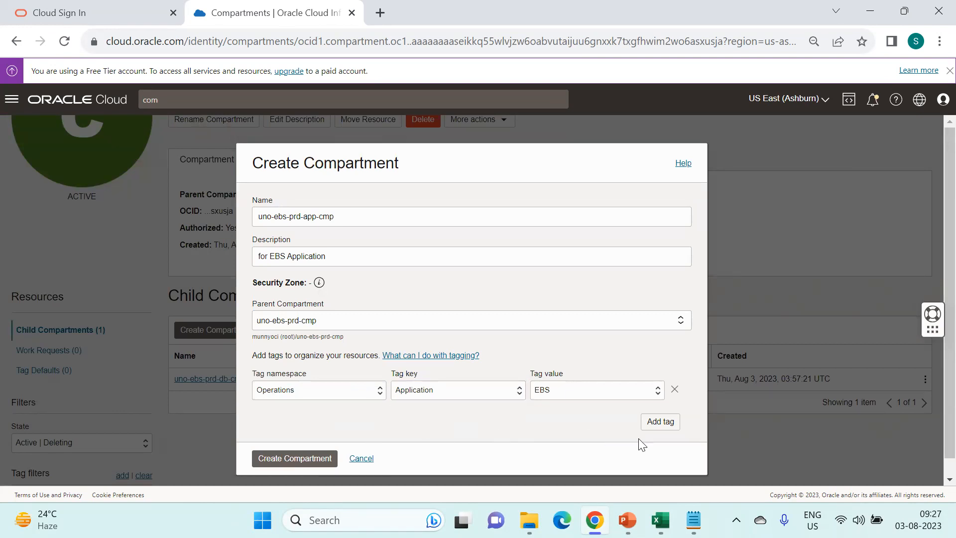
pyautogui.click(660, 422)
pyautogui.click(336, 423)
pyautogui.click(335, 447)
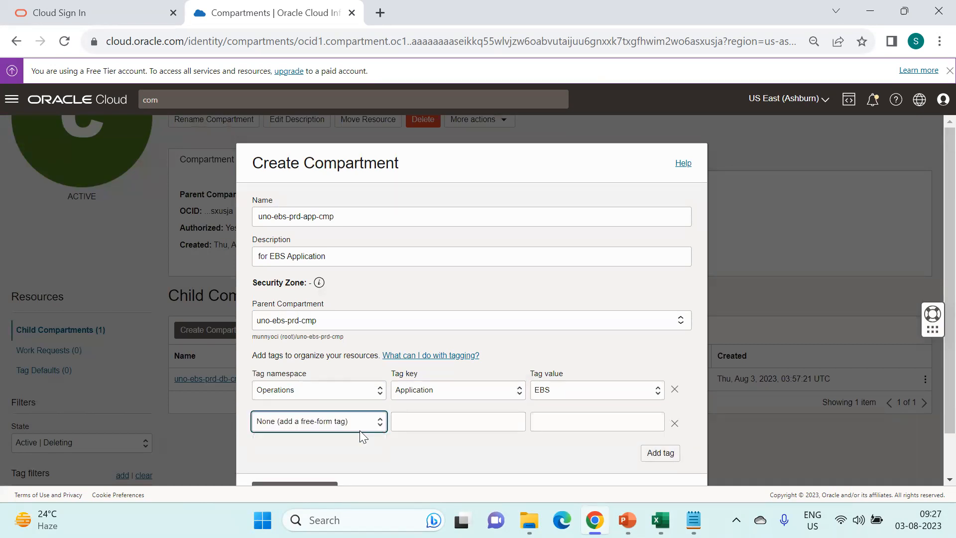
pyautogui.click(455, 422)
pyautogui.click(454, 445)
pyautogui.click(549, 427)
pyautogui.click(548, 465)
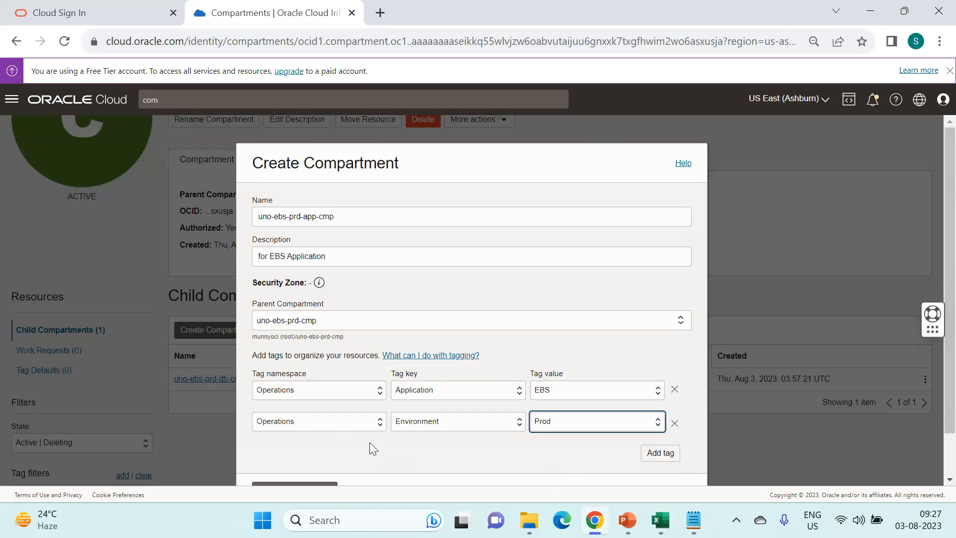
pyautogui.scroll(-1, 370, 446)
pyautogui.click(307, 444)
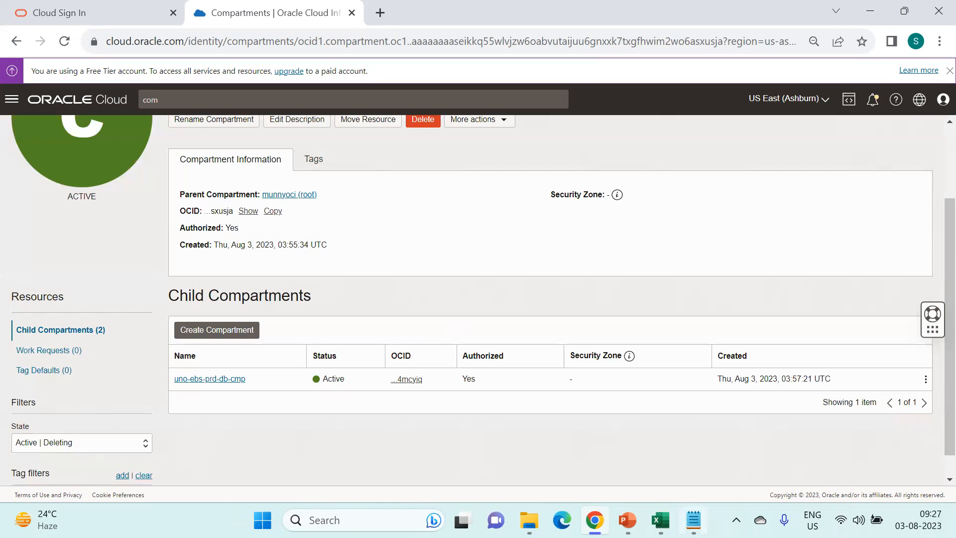
pyautogui.click(694, 520)
# - Start a top-level compartment uno-ebs-nonprd-cmp under the root, described as EBS Non-Prod Compartment
pyautogui.moveTo(349, 246); pyautogui.dragTo(461, 248)
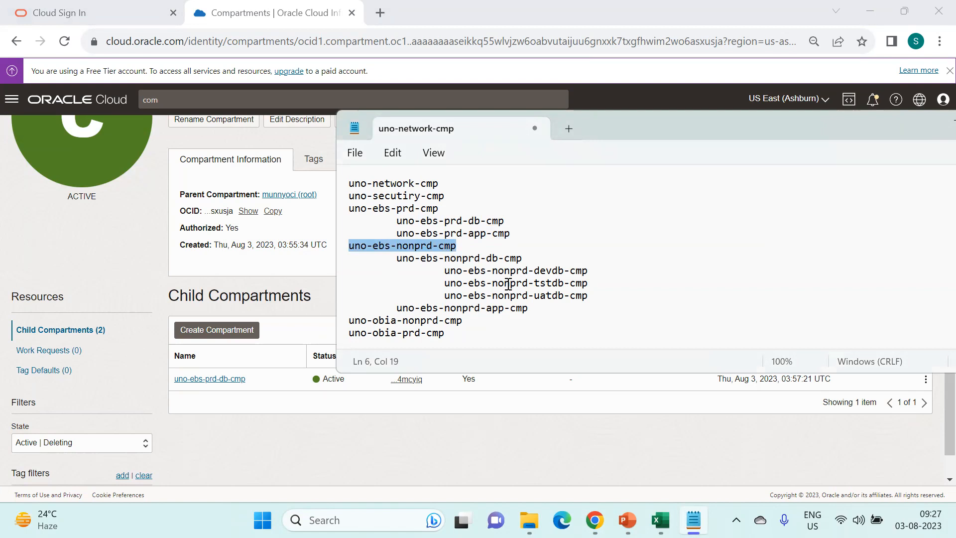
pyautogui.hotkey('alt', 'Tab')
pyautogui.scroll(3, 332, 295)
pyautogui.click(50, 132)
pyautogui.click(213, 181)
pyautogui.click(302, 216)
pyautogui.hotkey('ctrl', 'v')
pyautogui.click(312, 252)
pyautogui.write('EBS')
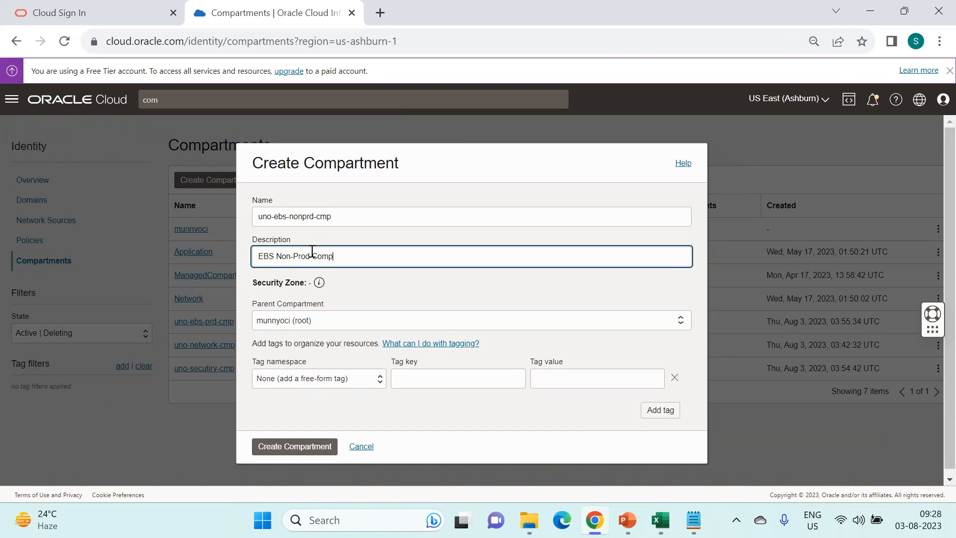
pyautogui.press('Tab')
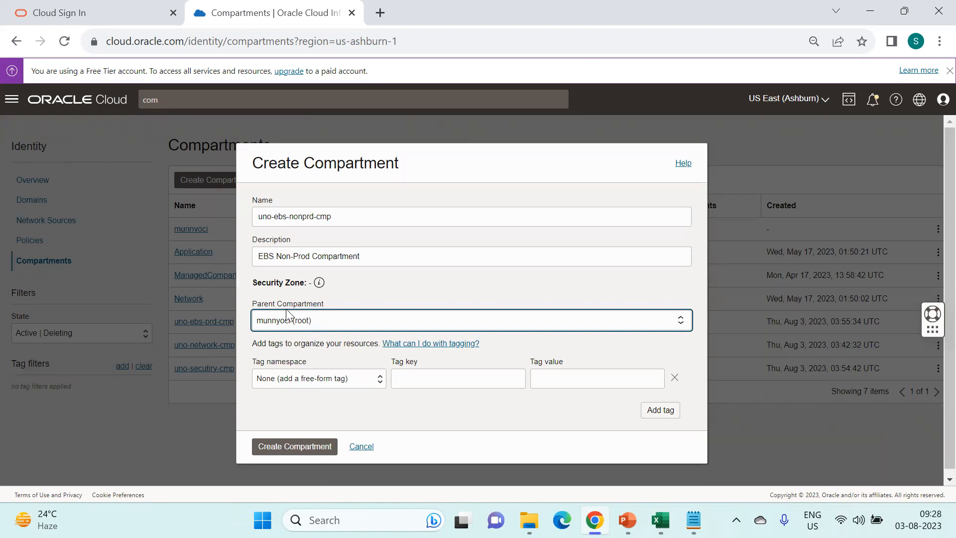
# - Tag it Operations Application=EBS and Environment=Non-Prod, then create the compartment
pyautogui.click(351, 379)
pyautogui.click(336, 403)
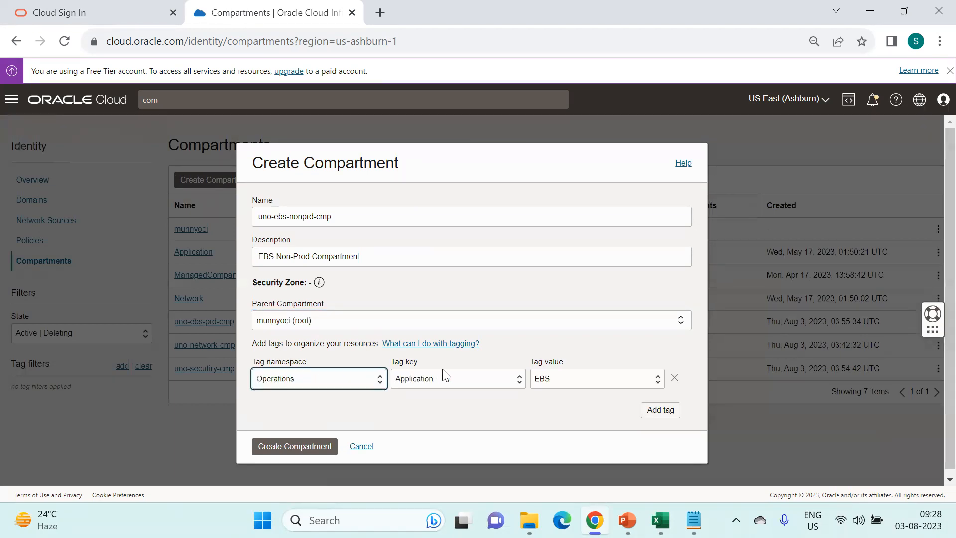
pyautogui.click(655, 413)
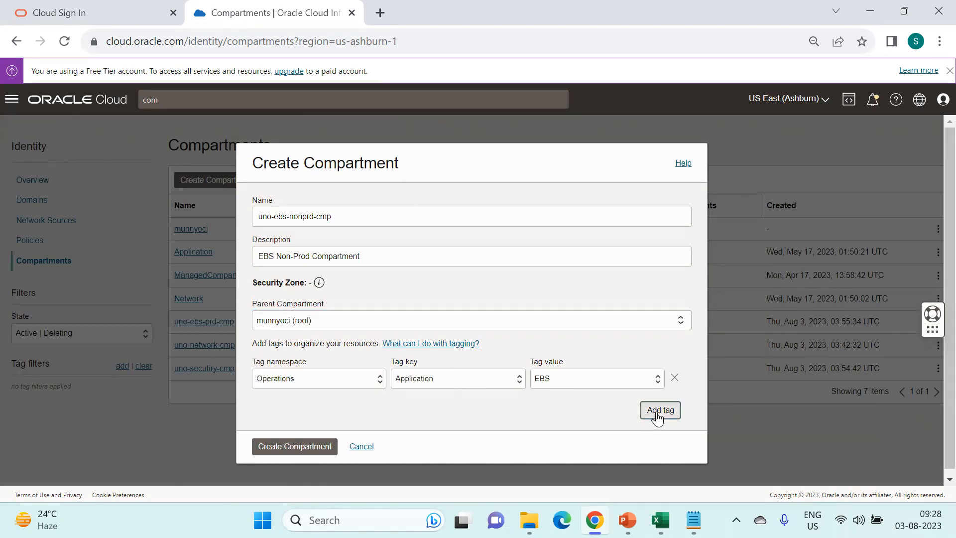
pyautogui.click(342, 410)
pyautogui.click(333, 434)
pyautogui.click(460, 410)
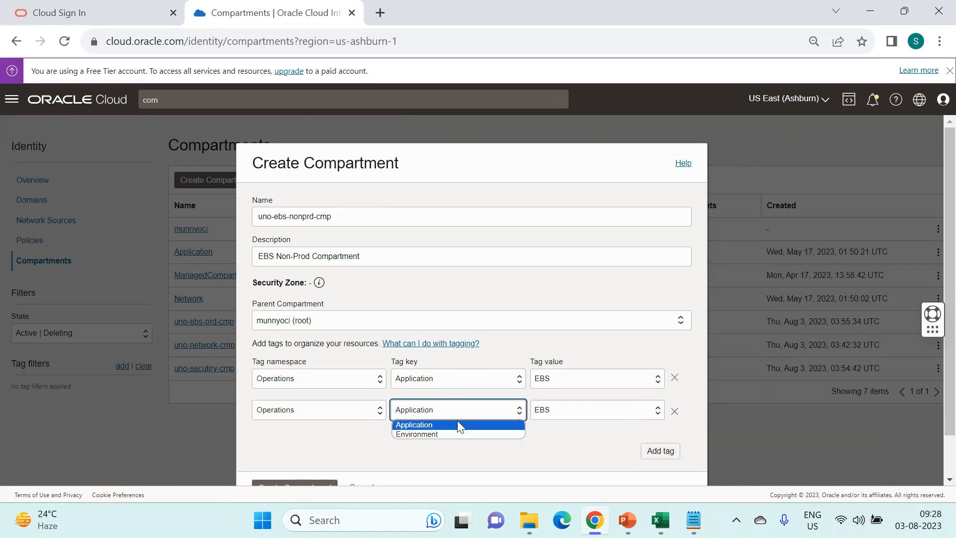
pyautogui.click(453, 432)
pyautogui.click(565, 419)
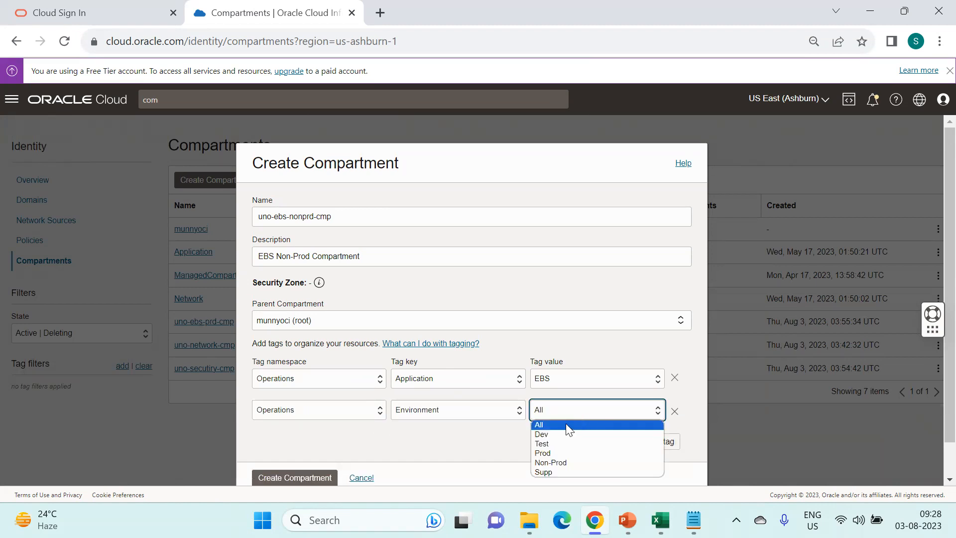
pyautogui.click(554, 462)
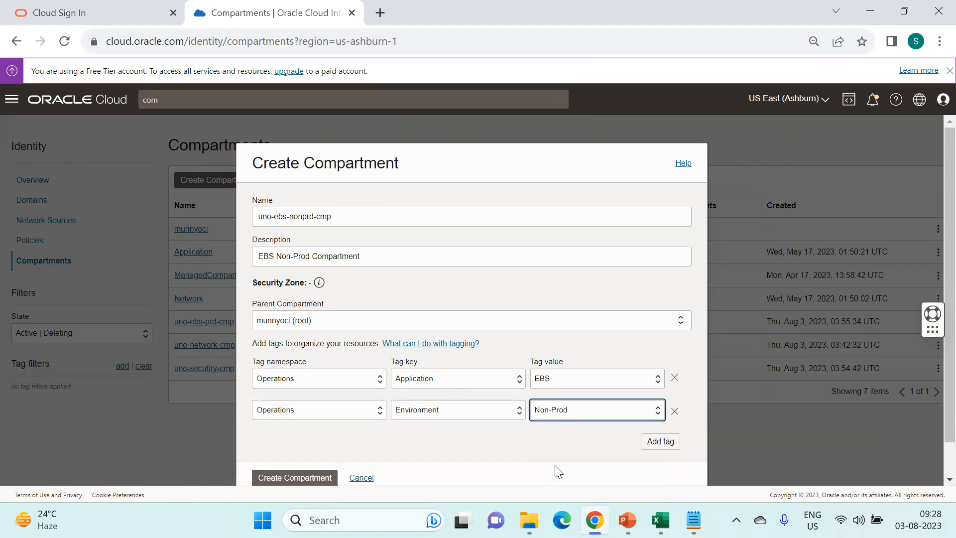
pyautogui.click(306, 481)
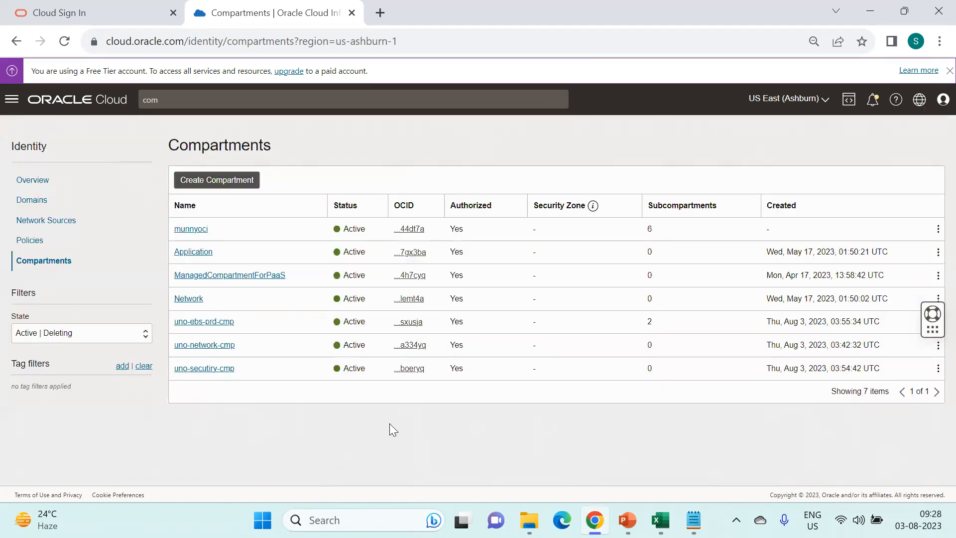
# - Clear the search and go to Networking > Virtual cloud networks
pyautogui.click(192, 98)
pyautogui.press('BackSpace')
pyautogui.click(55, 118)
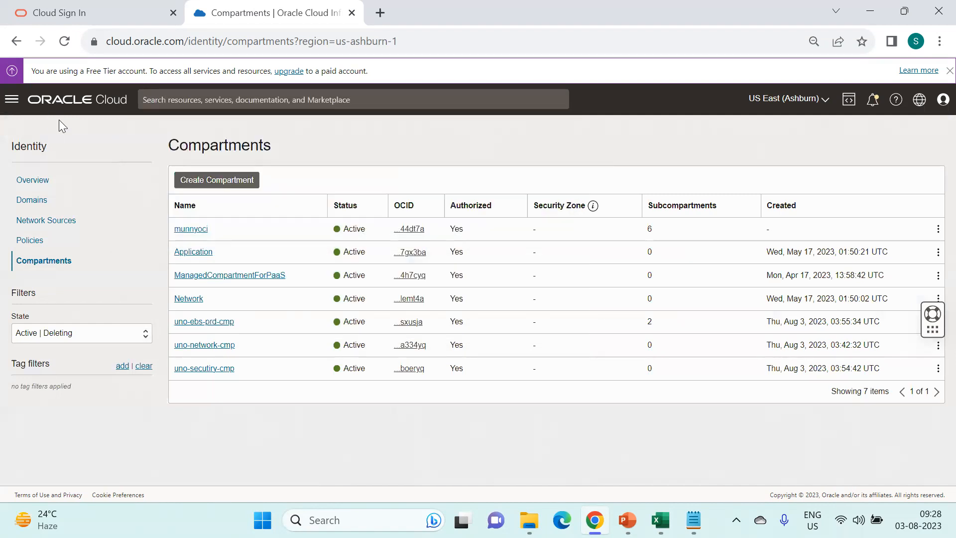
pyautogui.click(11, 99)
pyautogui.click(42, 227)
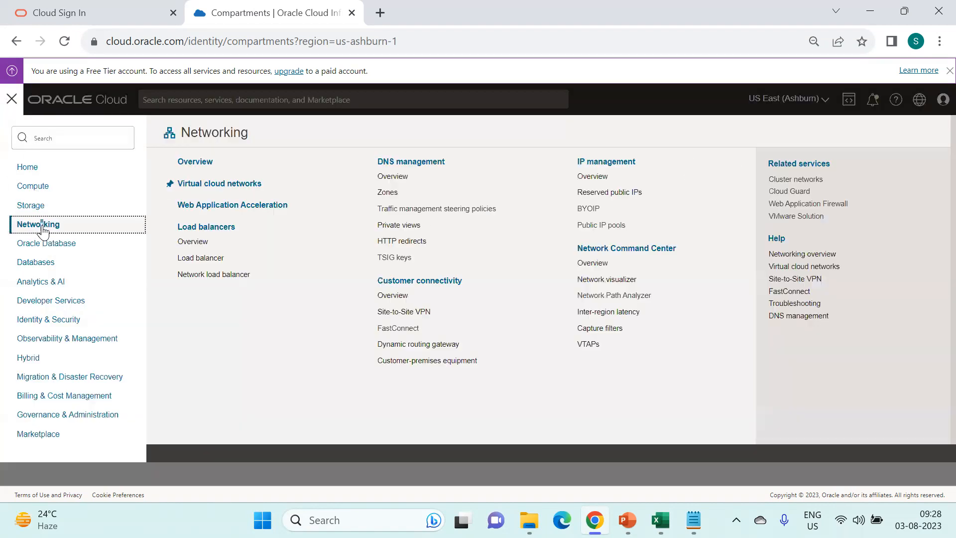
pyautogui.click(227, 185)
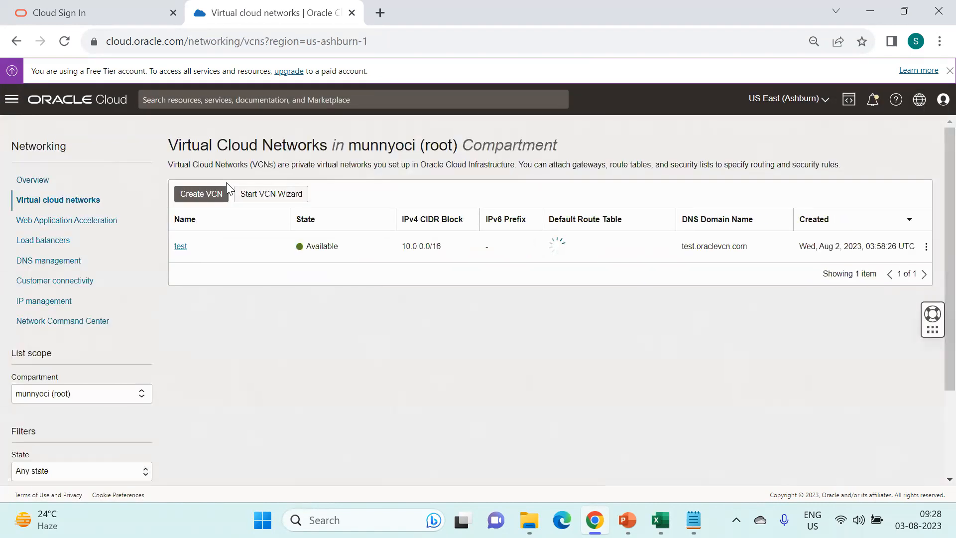
# - Browse the compartment hierarchy, keep the root scope, and bring up the test VCN's actions menu
pyautogui.doubleClick(180, 242)
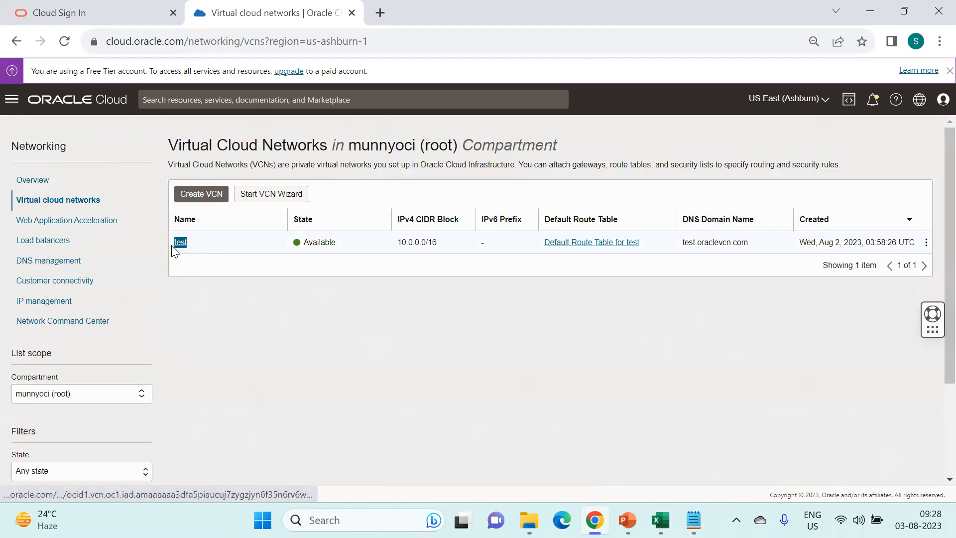
pyautogui.click(317, 334)
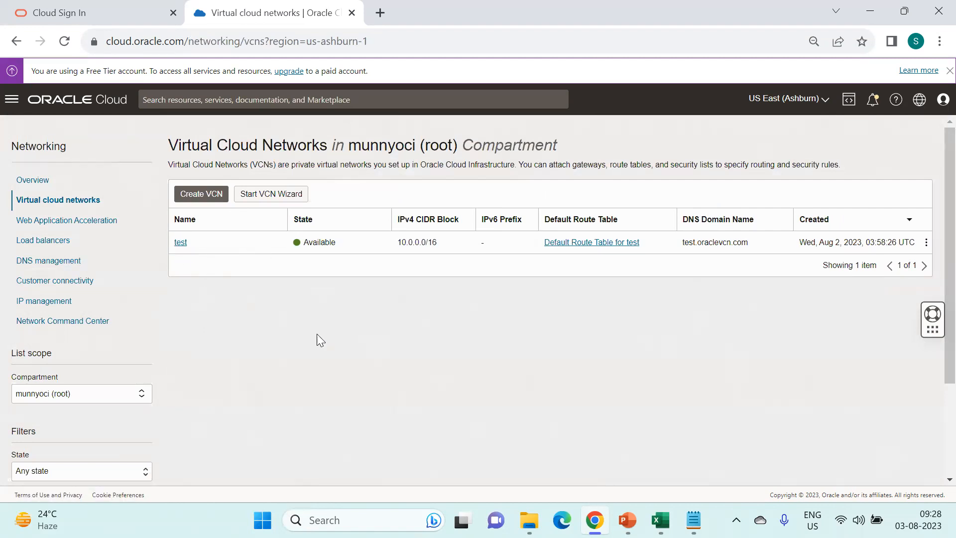
pyautogui.scroll(-1, 357, 354)
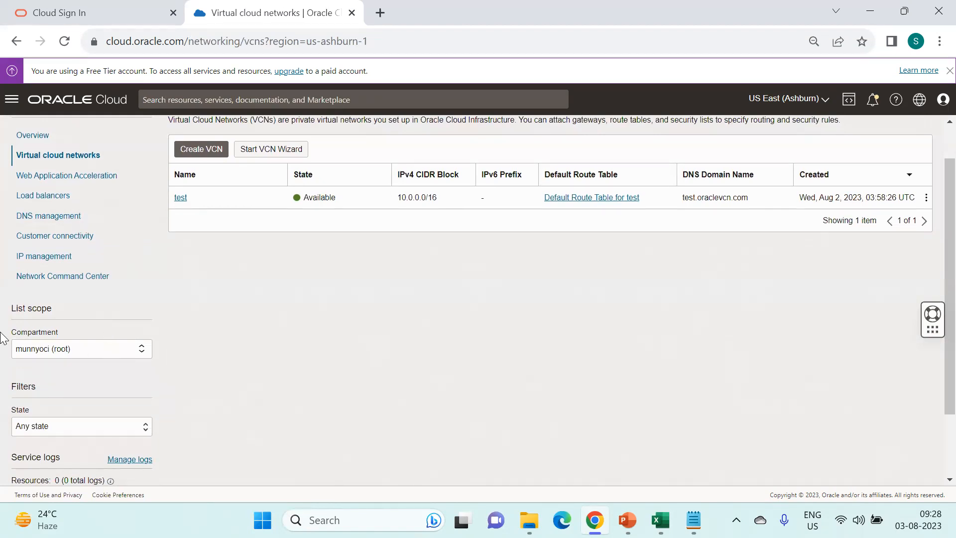
pyautogui.click(92, 349)
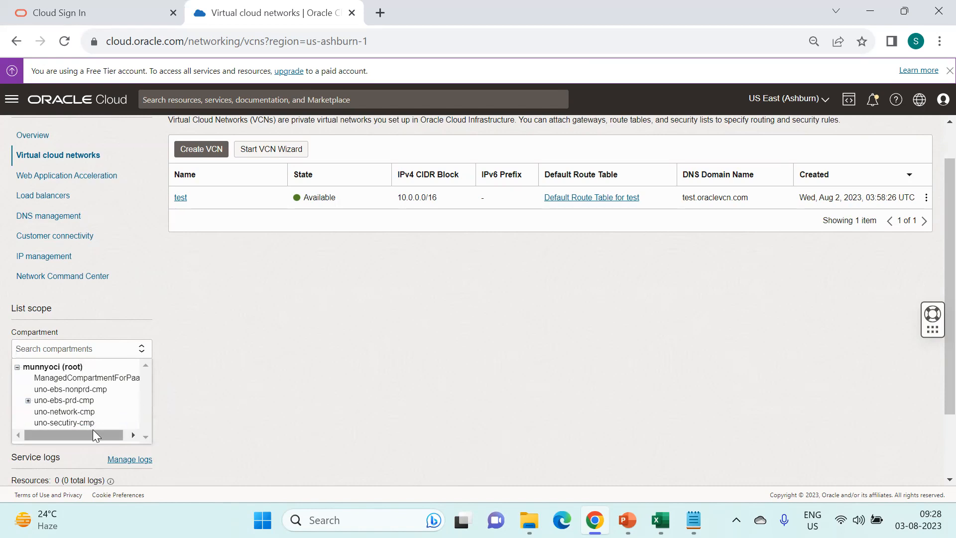
pyautogui.click(28, 401)
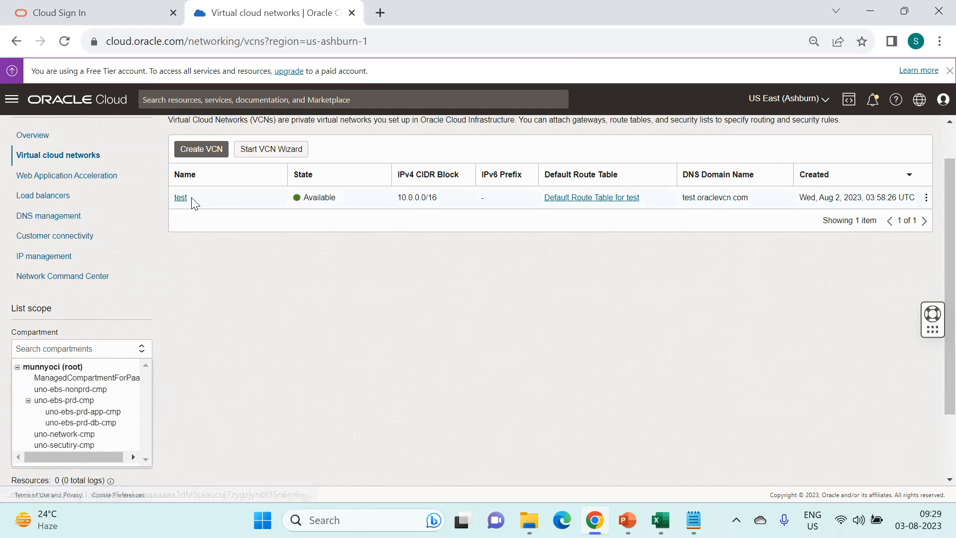
pyautogui.moveTo(187, 198); pyautogui.dragTo(172, 199)
pyautogui.click(118, 338)
pyautogui.moveTo(117, 338); pyautogui.dragTo(107, 330)
pyautogui.click(111, 350)
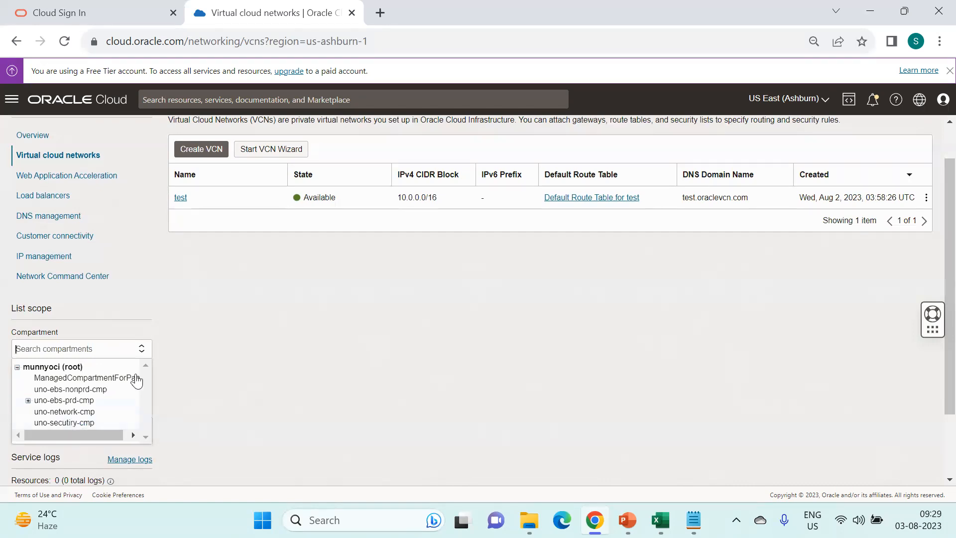
pyautogui.click(285, 292)
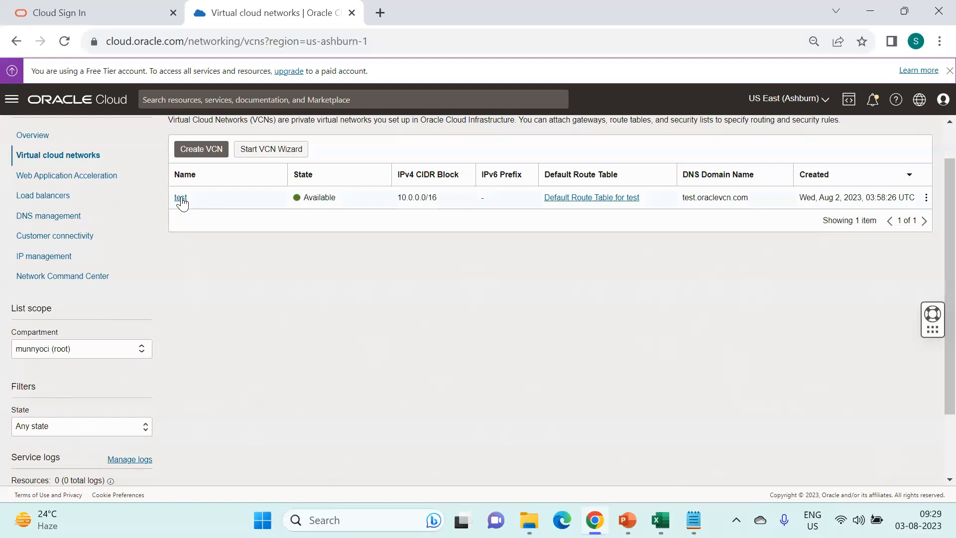
pyautogui.click(927, 199)
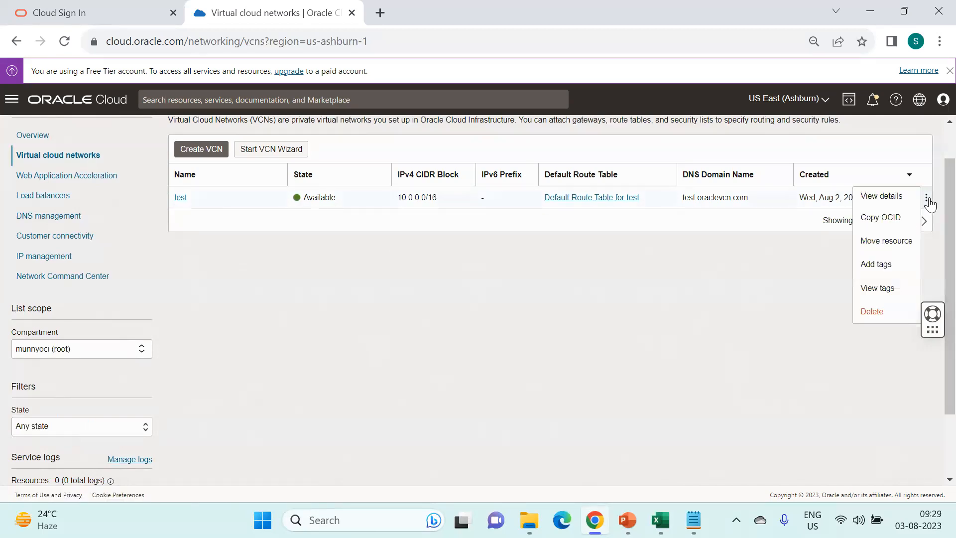
# - Move VCN test from root to uno-network-cmp, then scope the VCN list to uno-network-cmp
pyautogui.click(891, 243)
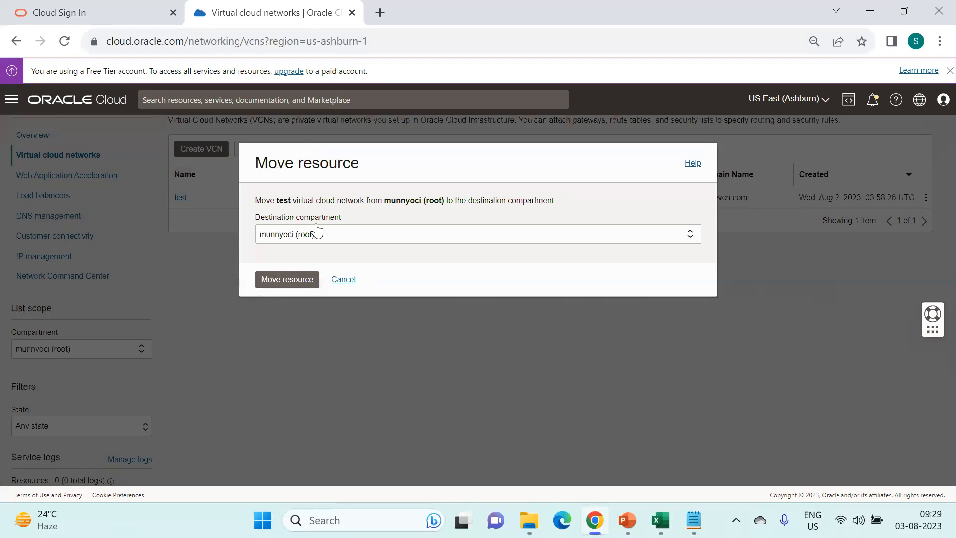
pyautogui.click(331, 239)
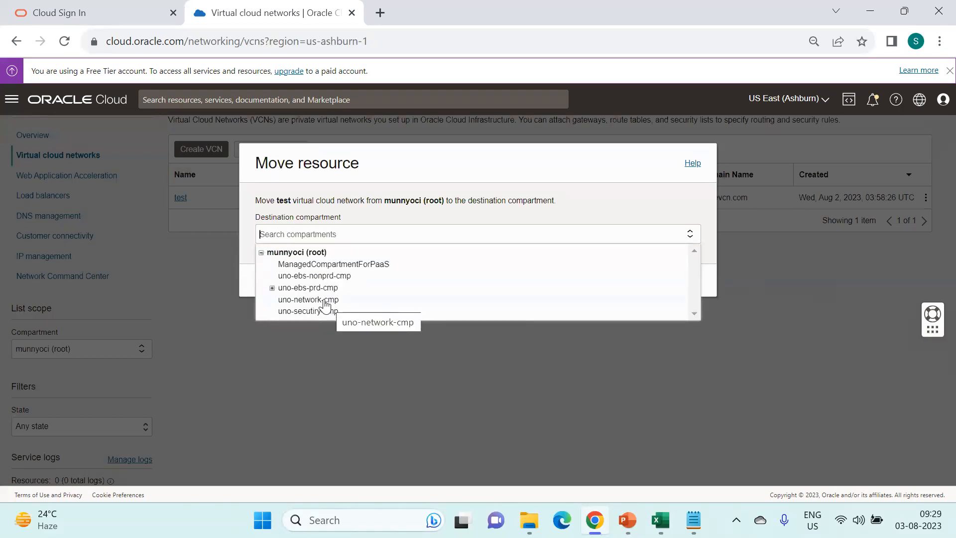
pyautogui.click(348, 300)
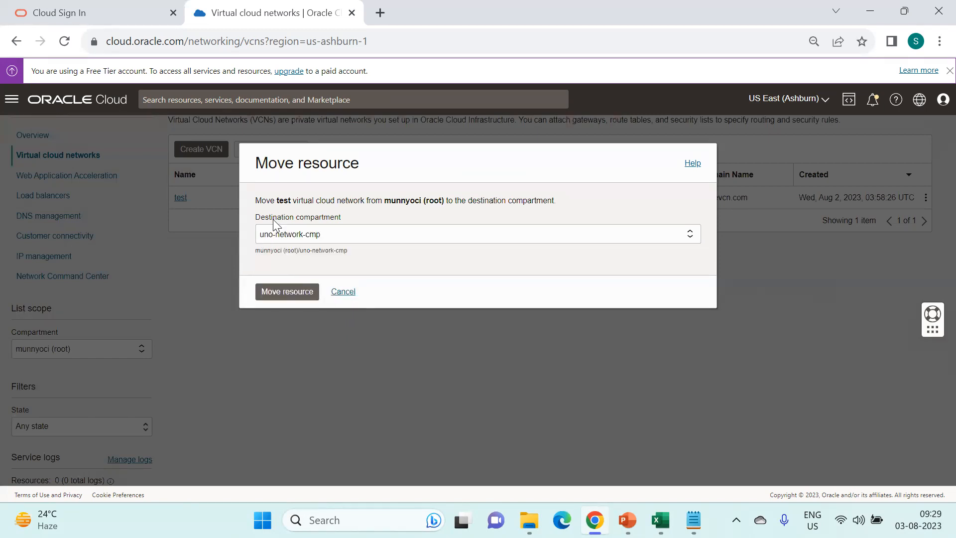
pyautogui.click(285, 293)
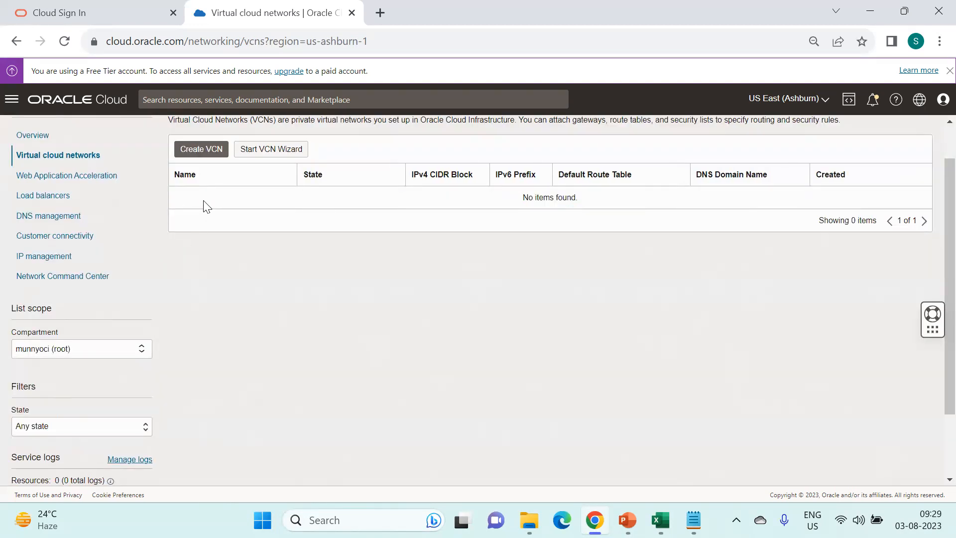
pyautogui.click(96, 348)
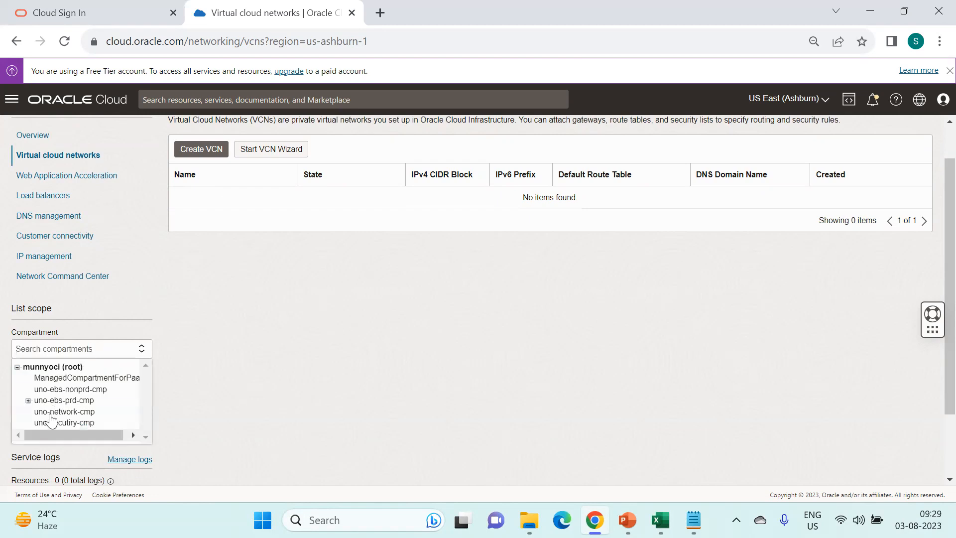
pyautogui.click(51, 412)
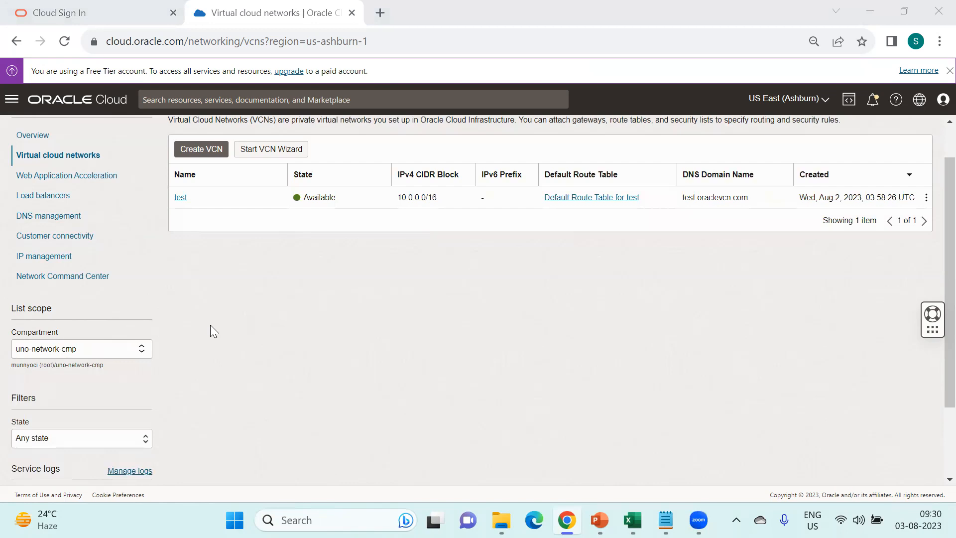
pyautogui.scroll(1, 211, 325)
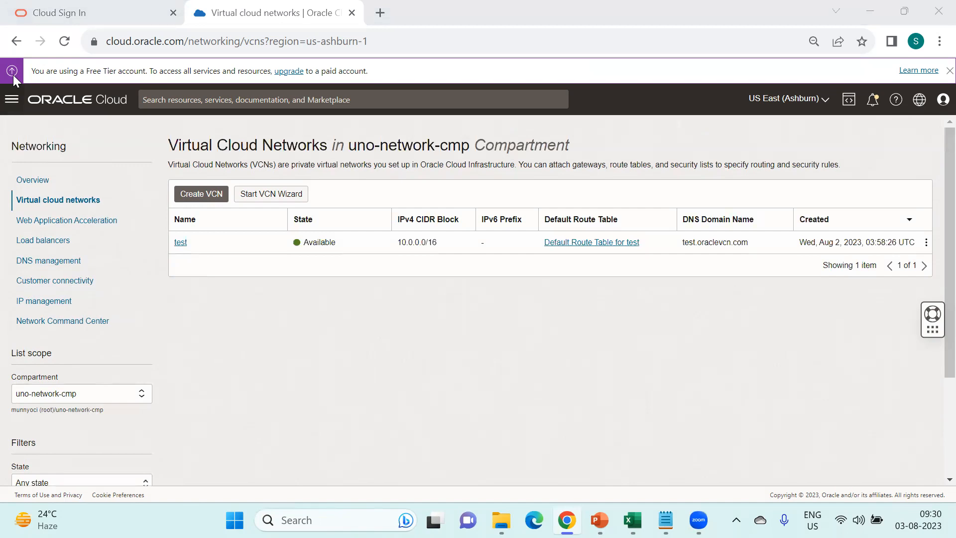
# - Open Governance & Administration > Tenancy Explorer filtered to compartments only
pyautogui.click(9, 104)
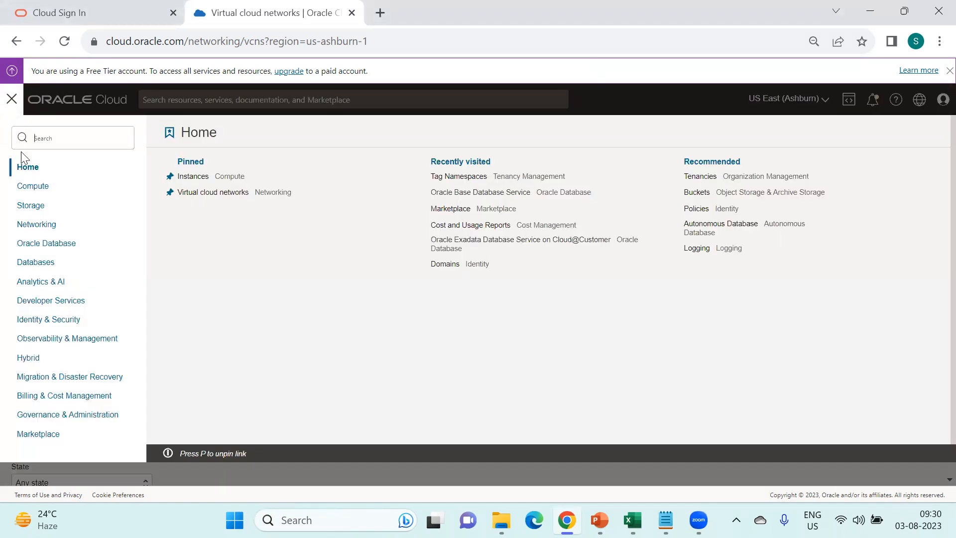
pyautogui.click(79, 422)
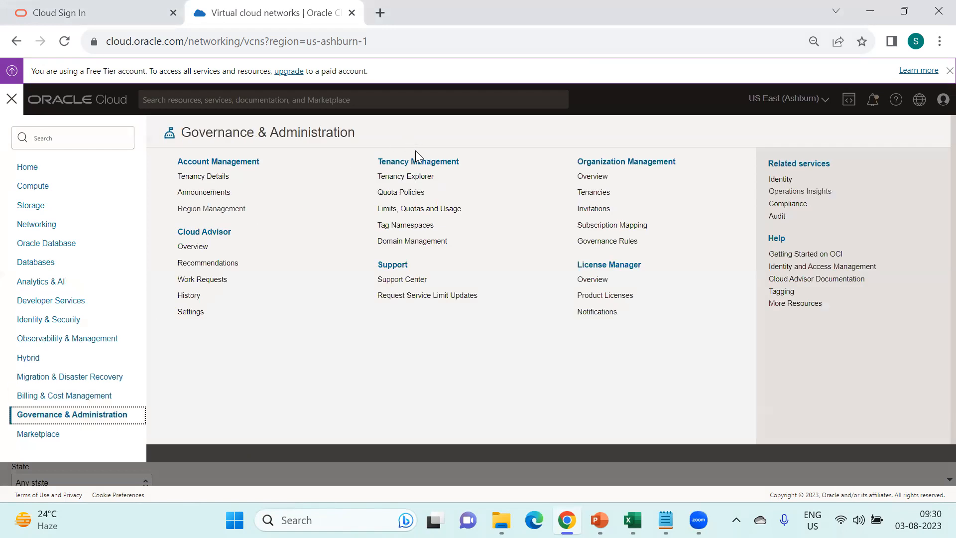
pyautogui.click(416, 178)
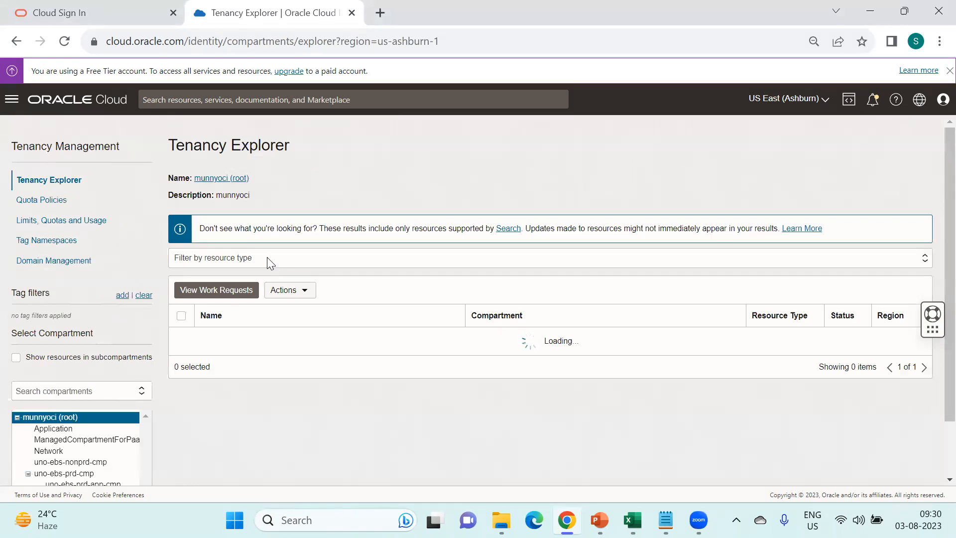
pyautogui.click(267, 257)
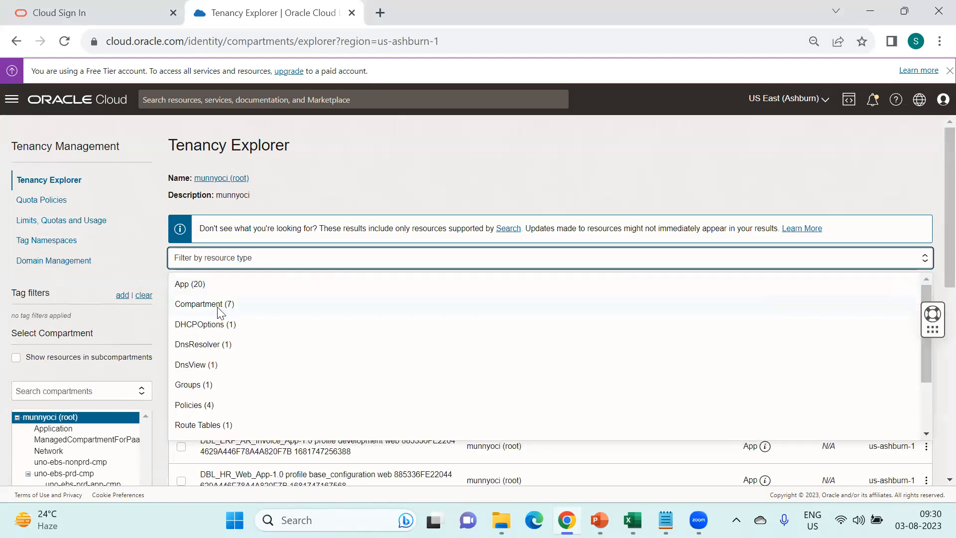
pyautogui.click(219, 304)
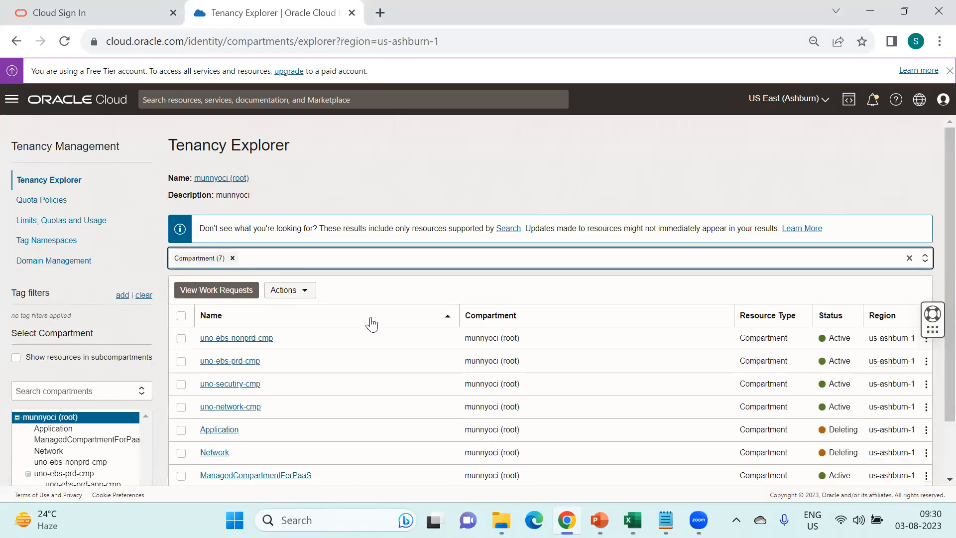
# - Review uno-network-cmp's details, then return to the Compartments list of eight compartments
pyautogui.scroll(-1, 370, 324)
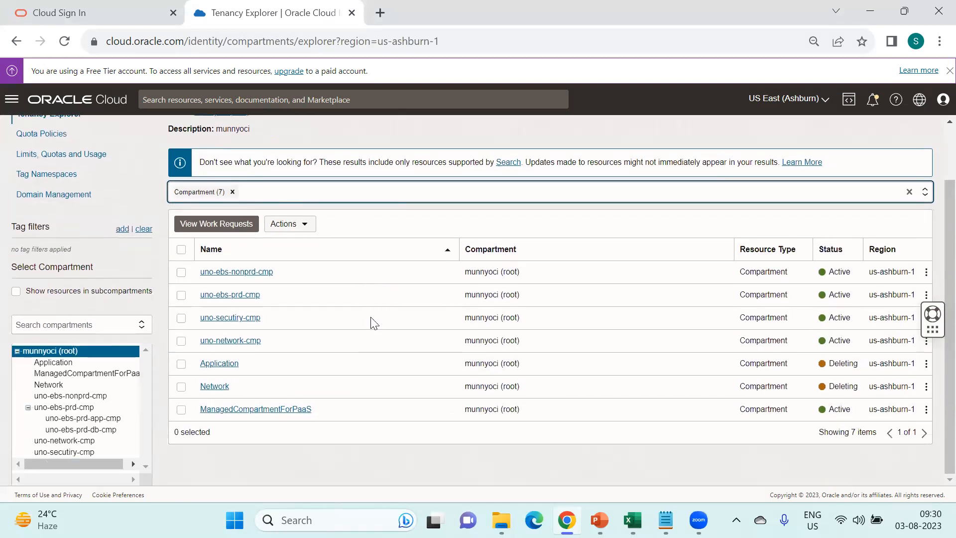
pyautogui.click(243, 342)
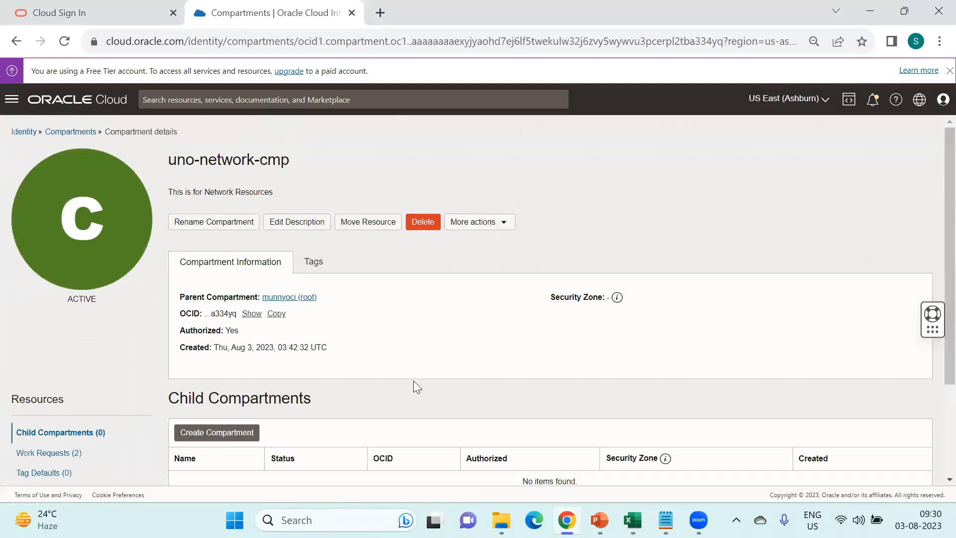
pyautogui.scroll(-2, 413, 380)
pyautogui.scroll(2, 404, 334)
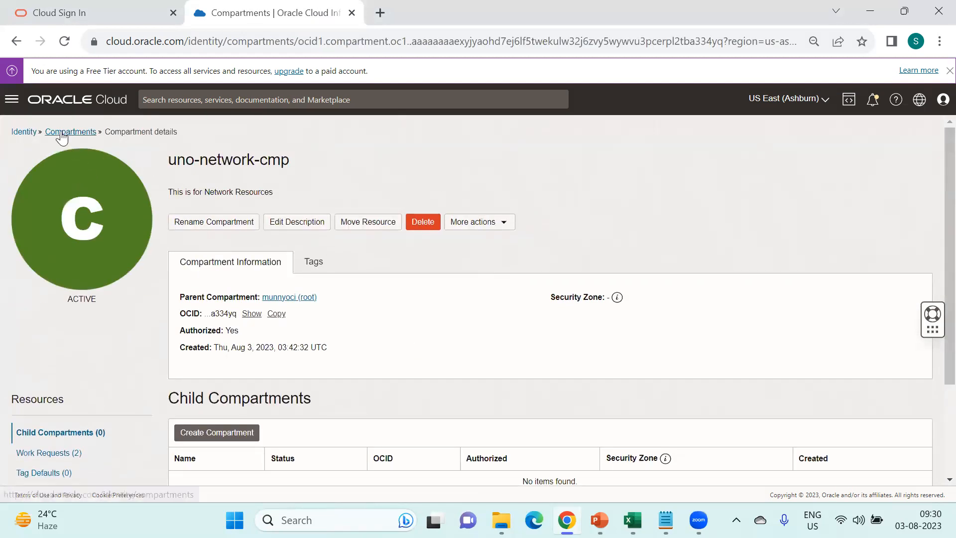
pyautogui.click(71, 131)
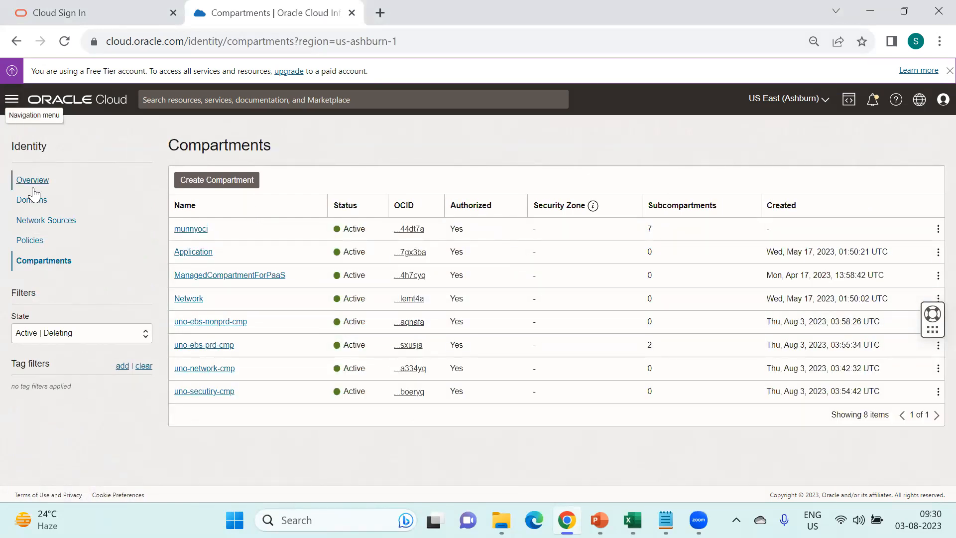
pyautogui.click(18, 104)
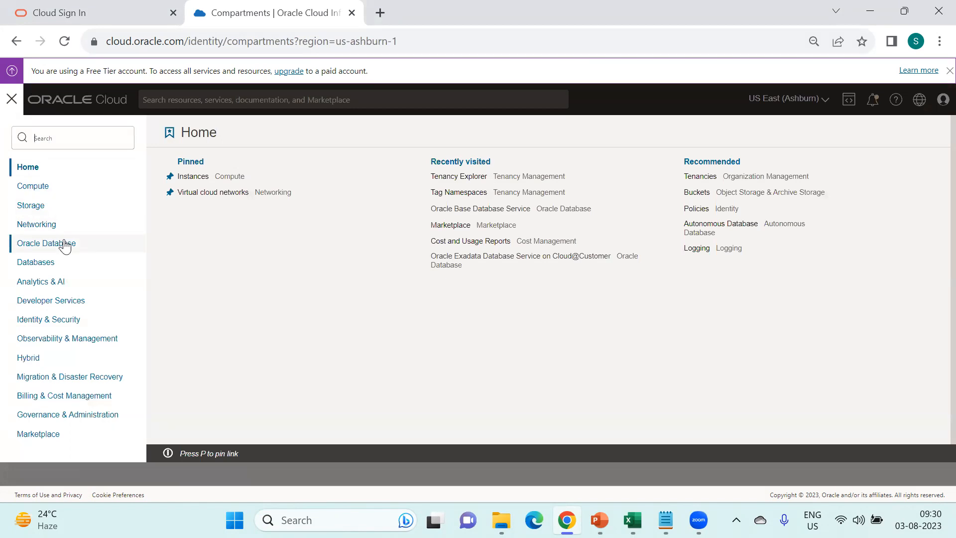
# - Look over the Compute overview for the uno-network-cmp compartment
pyautogui.click(193, 176)
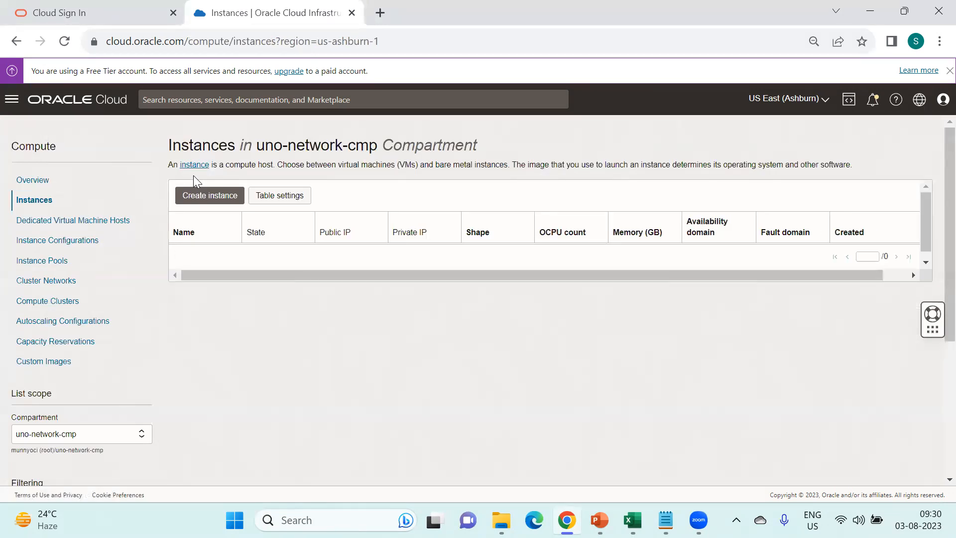
pyautogui.click(31, 179)
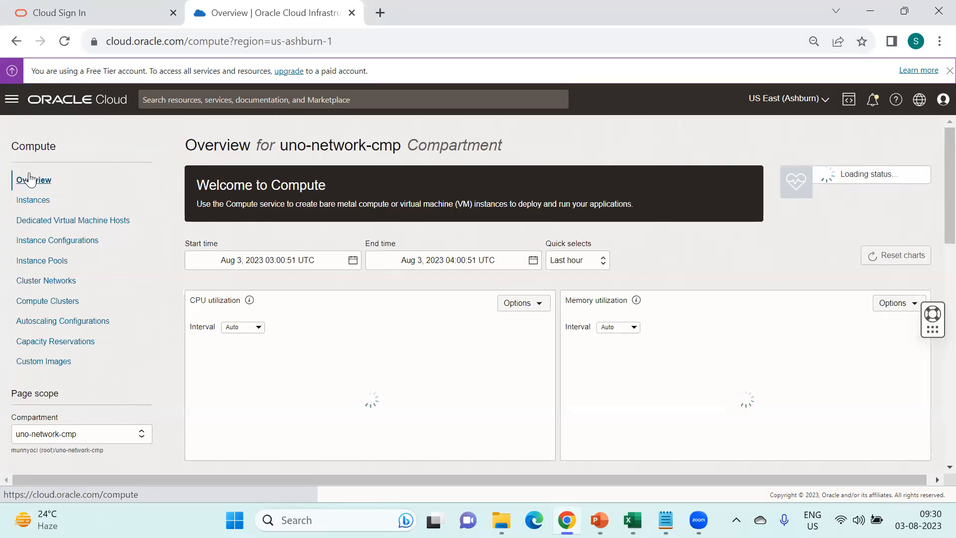
pyautogui.scroll(-5, 406, 305)
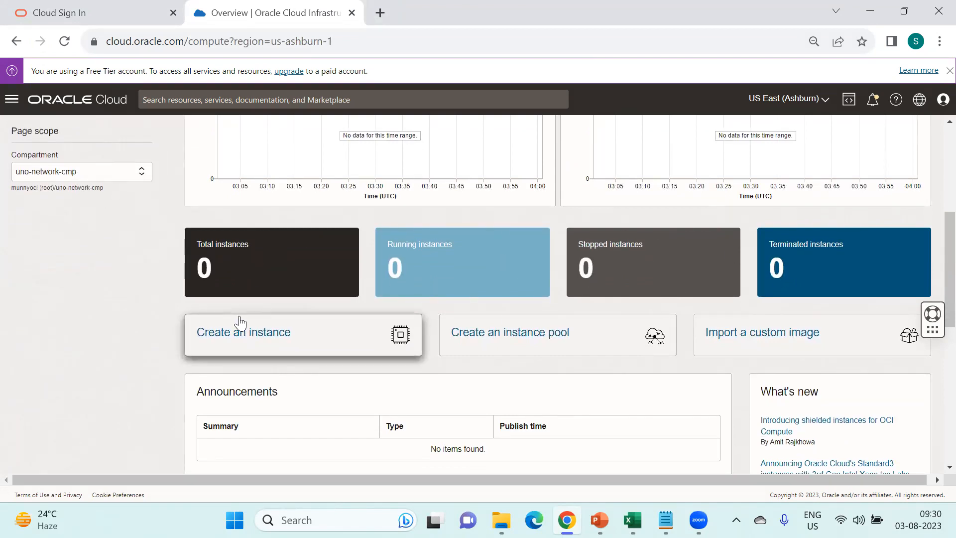
pyautogui.scroll(5, 240, 319)
# - Go through Oracle Database > Autonomous Database to the Databases overview showing 0 databases
pyautogui.click(11, 100)
pyautogui.click(31, 244)
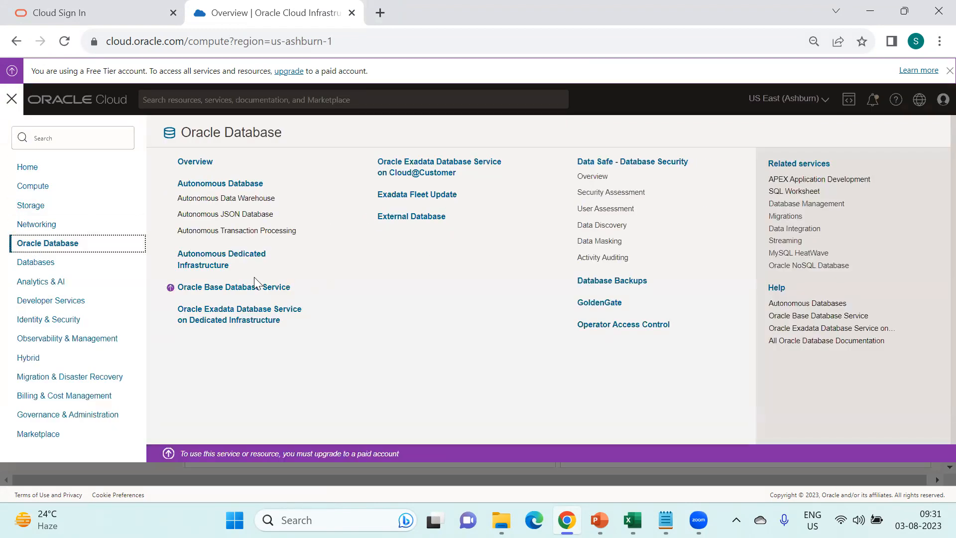
pyautogui.click(226, 184)
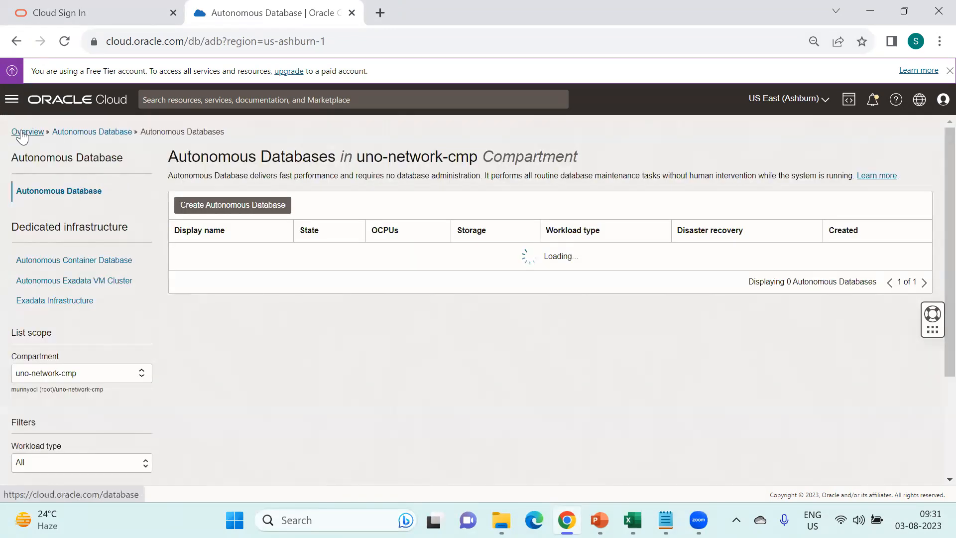
pyautogui.click(20, 132)
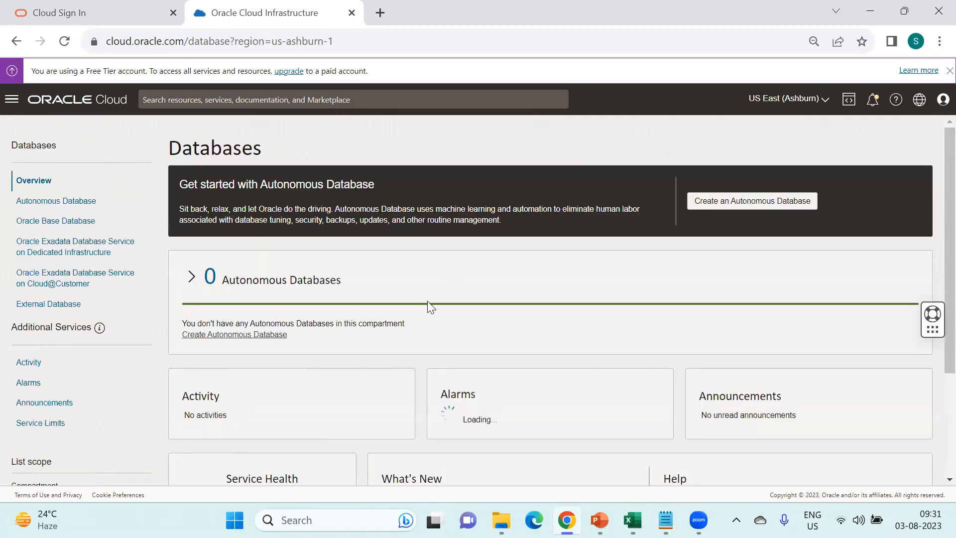
pyautogui.scroll(-2, 427, 303)
pyautogui.scroll(2, 427, 304)
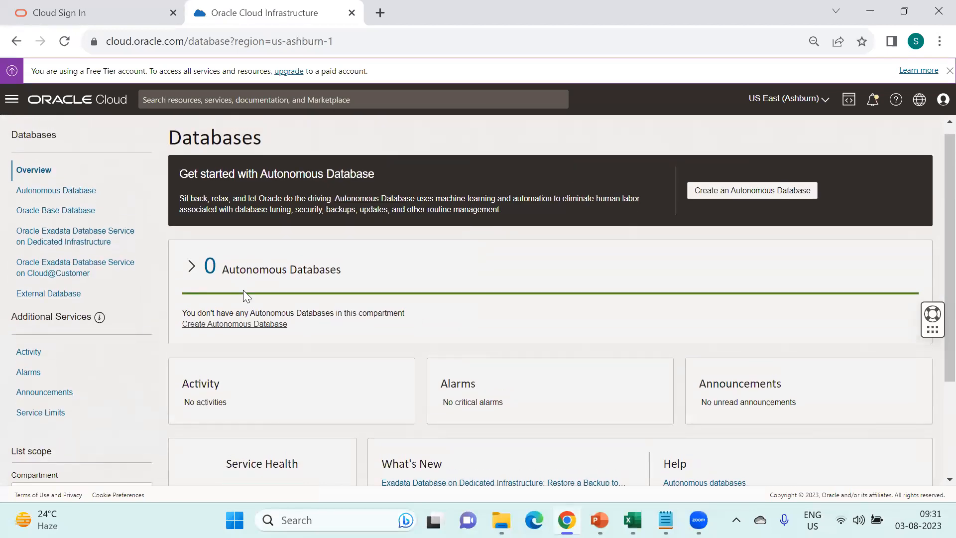
pyautogui.scroll(-2, 418, 311)
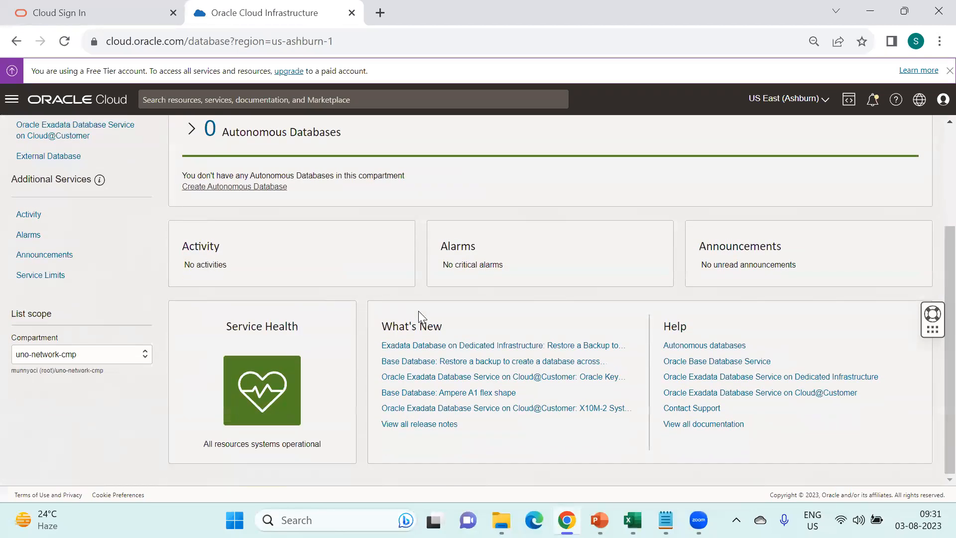
pyautogui.scroll(2, 418, 311)
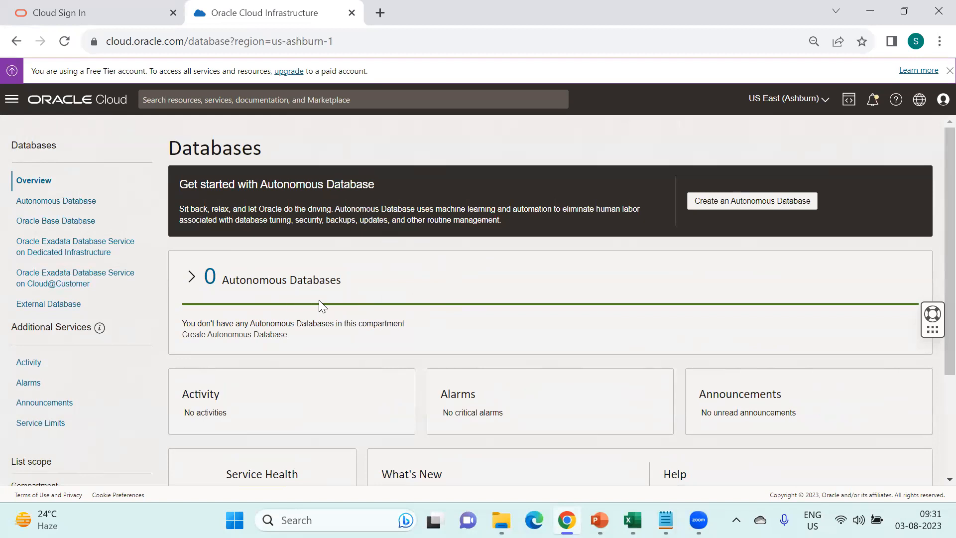
pyautogui.click(12, 99)
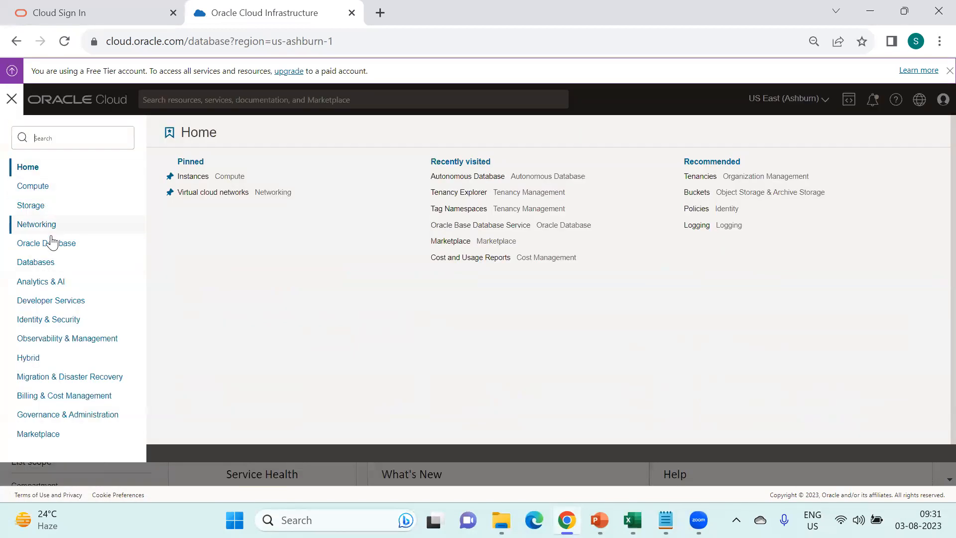
# - Search 'com' to open the Compartments page, then go to the Identity overview
pyautogui.click(219, 97)
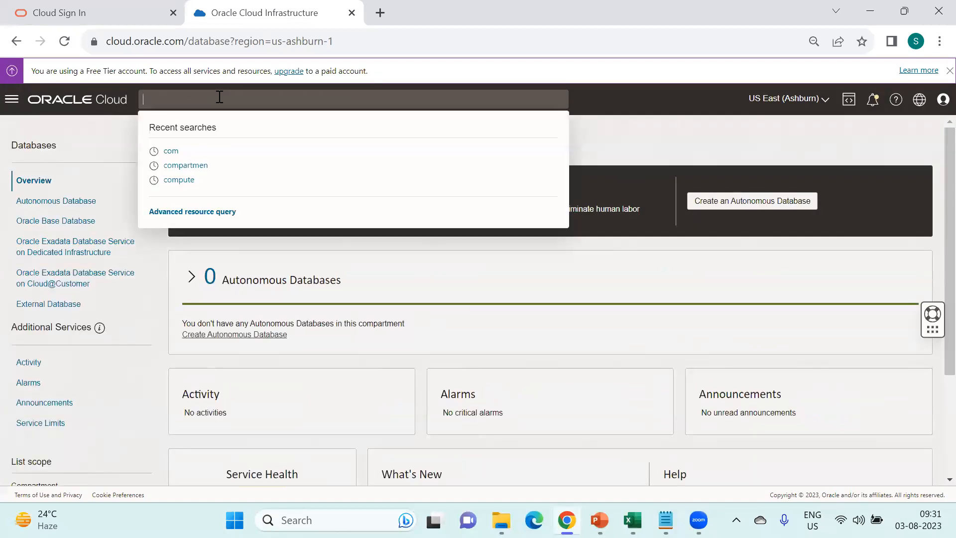
pyautogui.write('com')
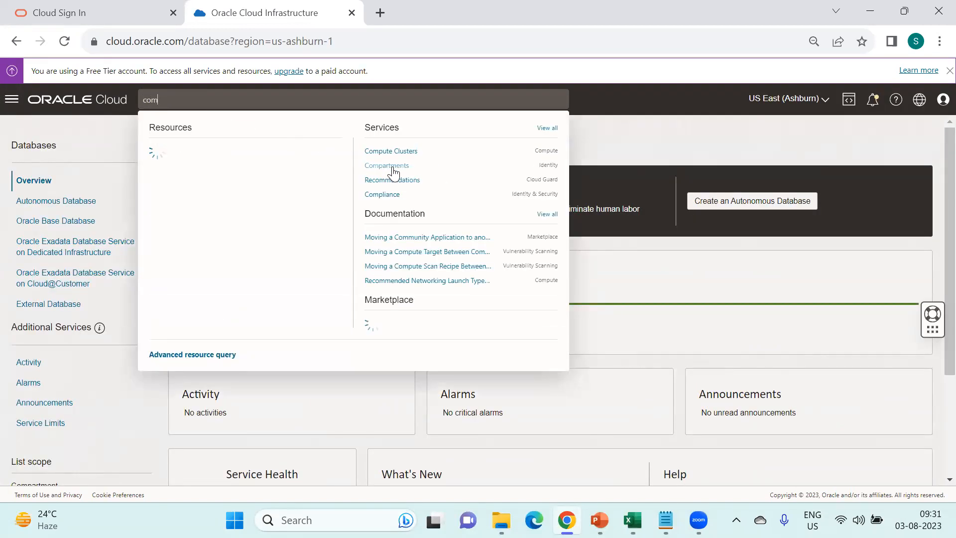
pyautogui.click(397, 166)
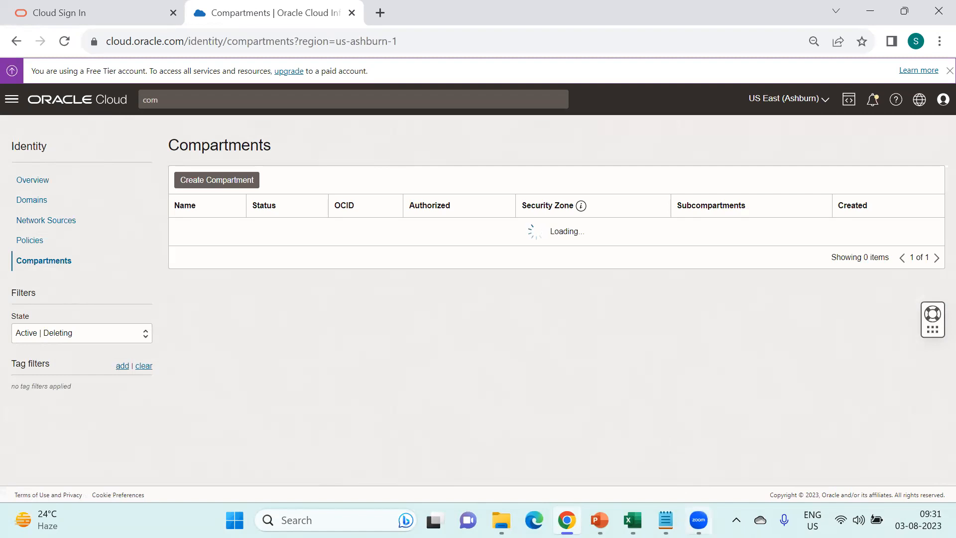
pyautogui.moveTo(600, 520)
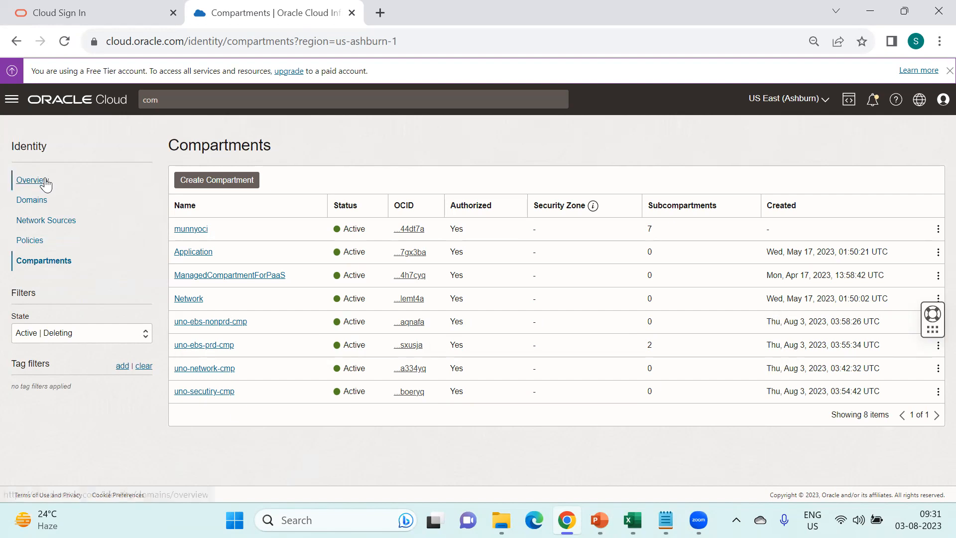
pyautogui.click(46, 182)
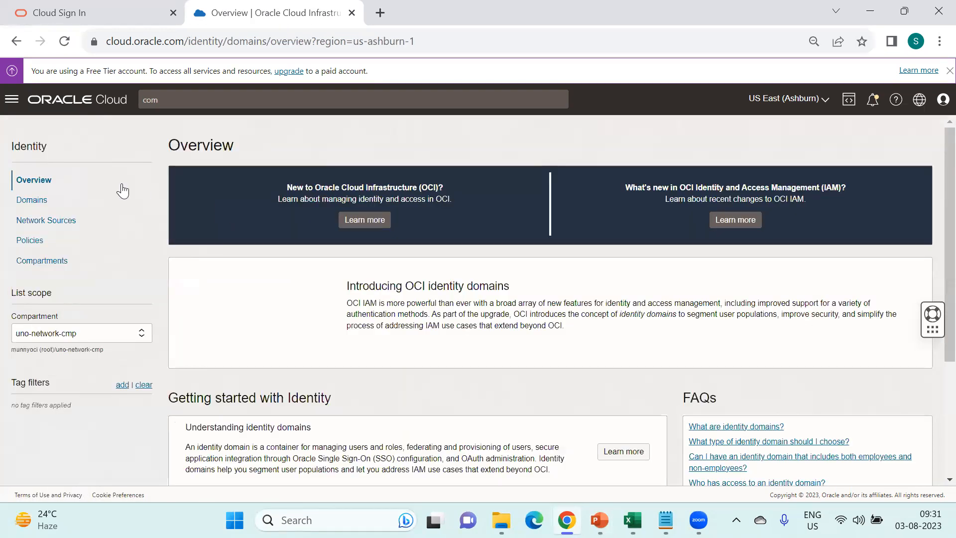
# - Go to Networking > Virtual cloud networks showing VCN test in uno-network-cmp
pyautogui.click(12, 100)
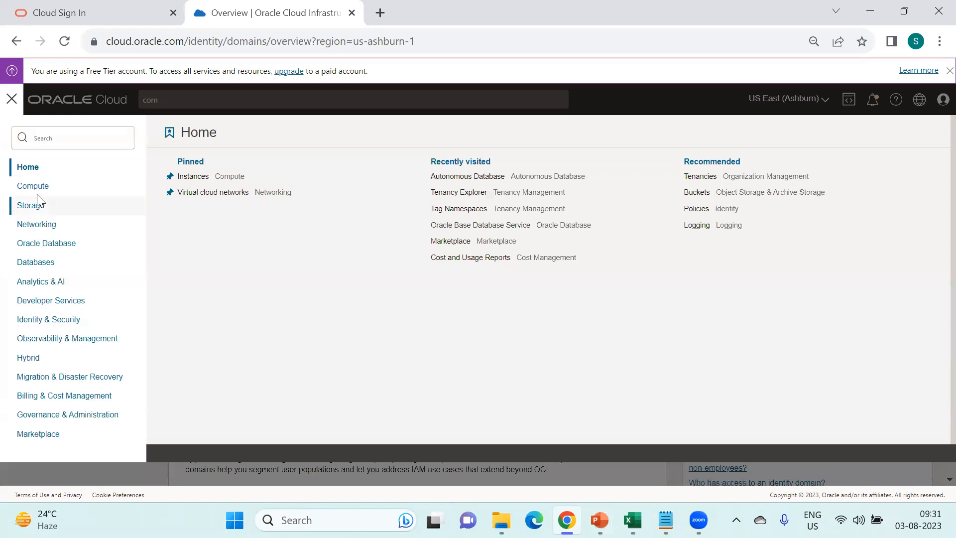
pyautogui.click(54, 229)
pyautogui.click(236, 184)
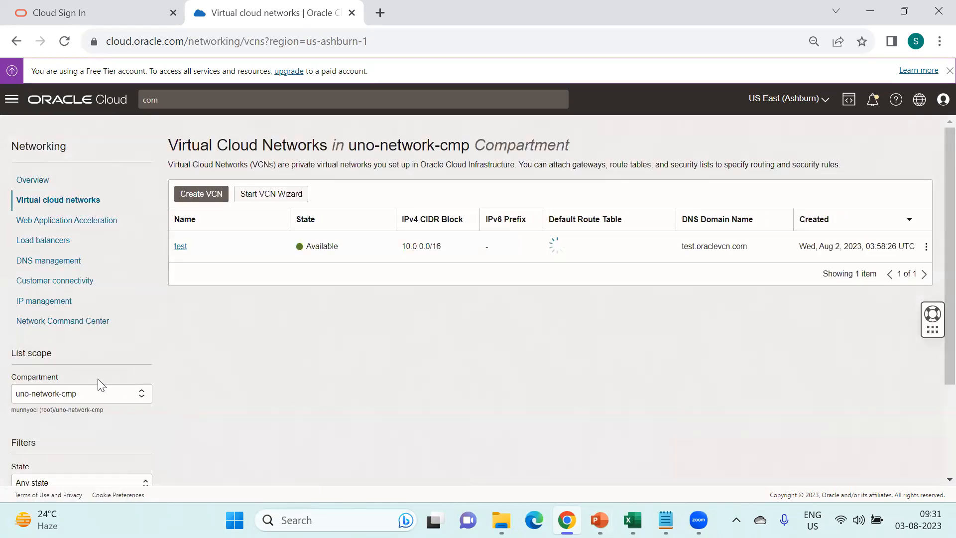
pyautogui.click(96, 390)
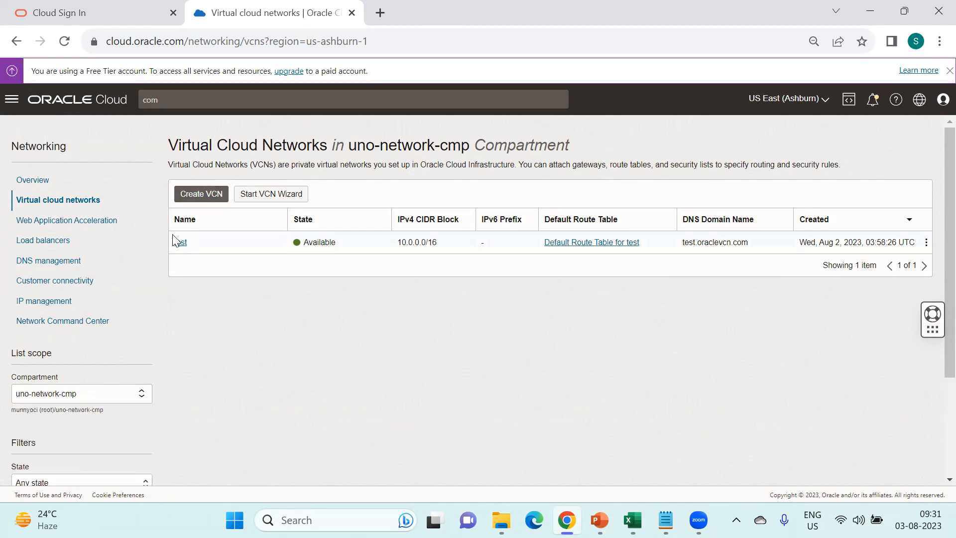
pyautogui.click(205, 194)
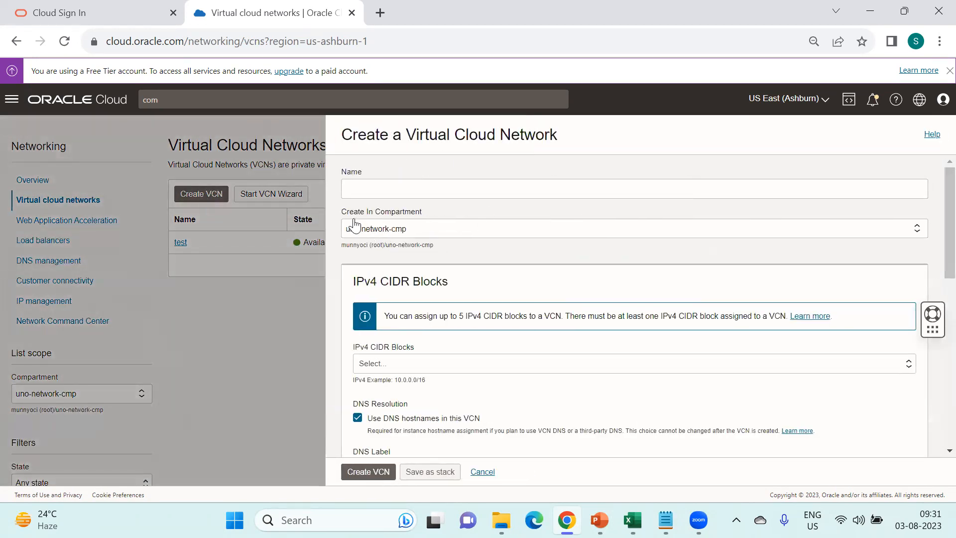
pyautogui.click(424, 227)
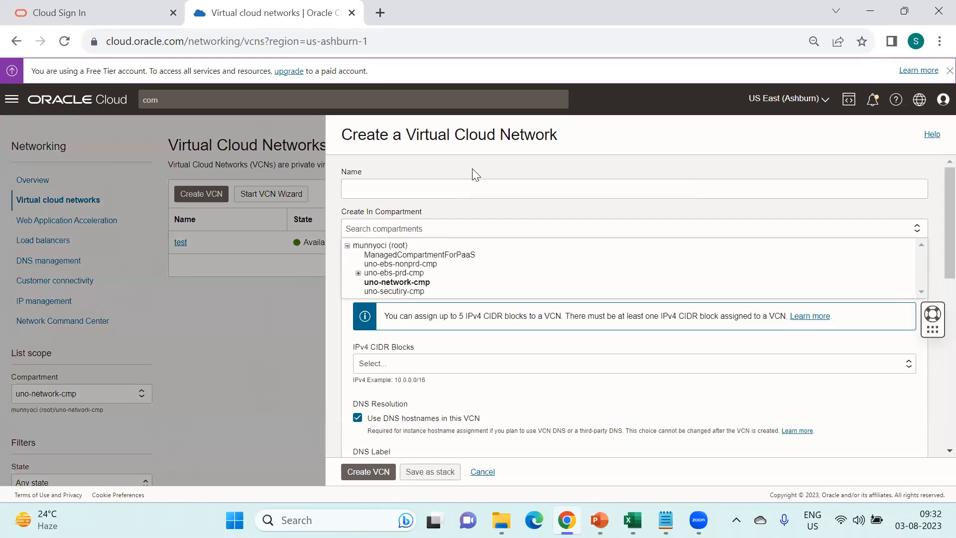
pyautogui.click(504, 169)
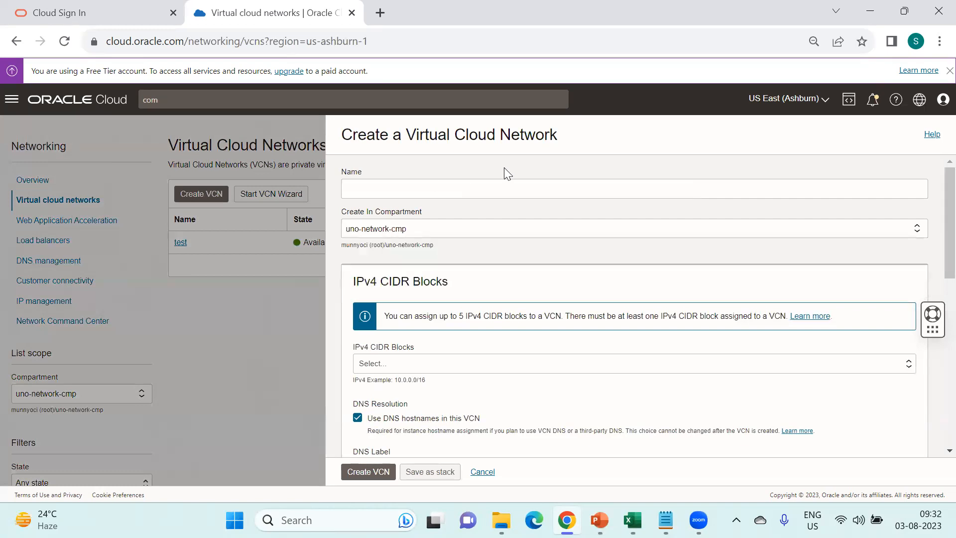
pyautogui.click(481, 478)
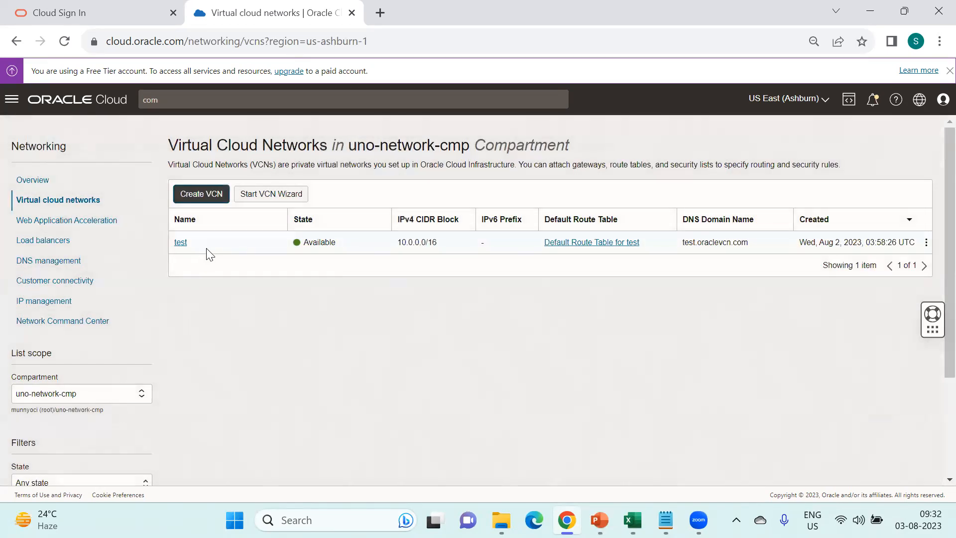
pyautogui.click(102, 401)
pyautogui.click(100, 411)
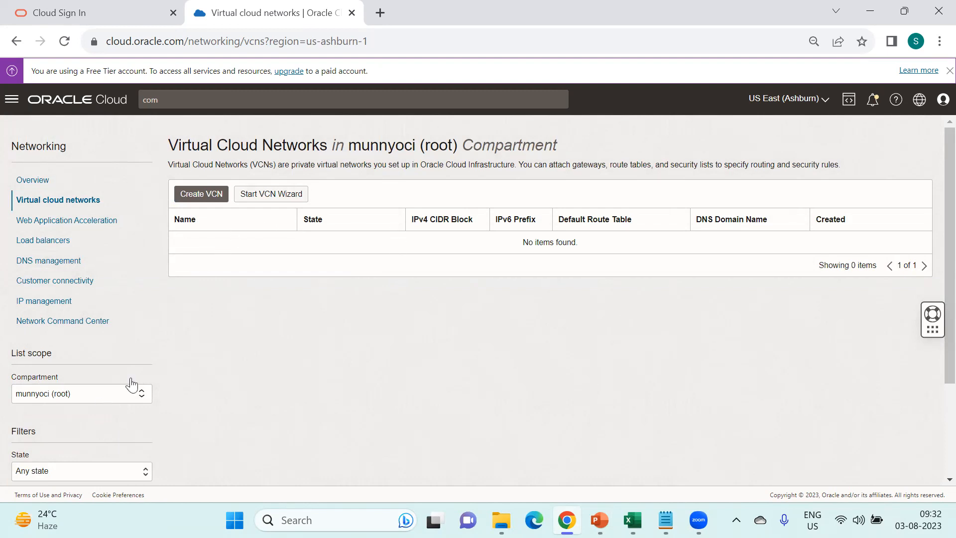
pyautogui.scroll(-1, 251, 304)
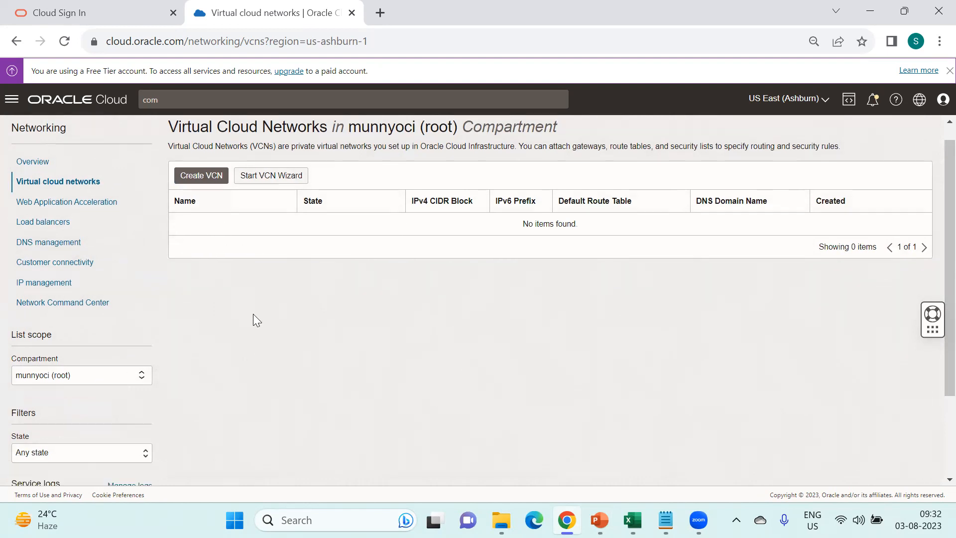
pyautogui.click(103, 386)
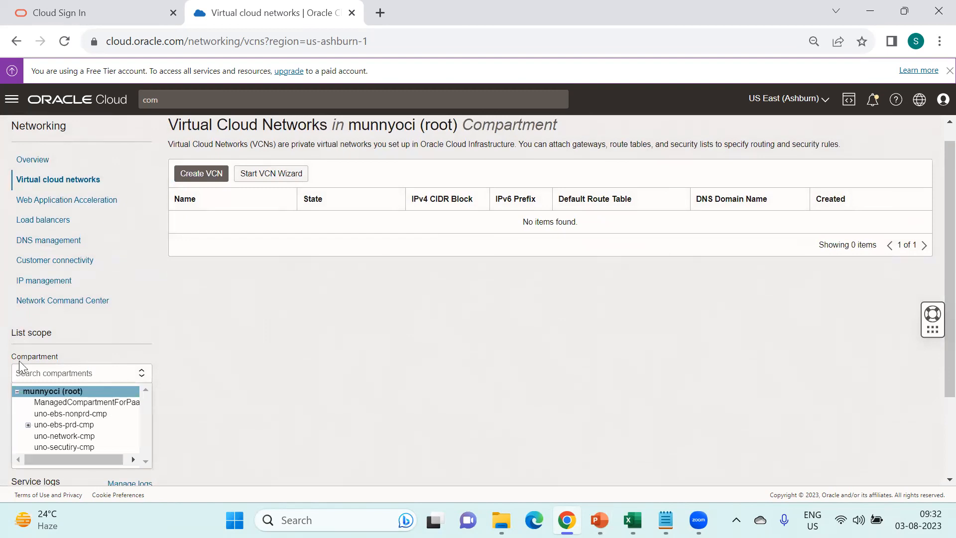
pyautogui.click(55, 436)
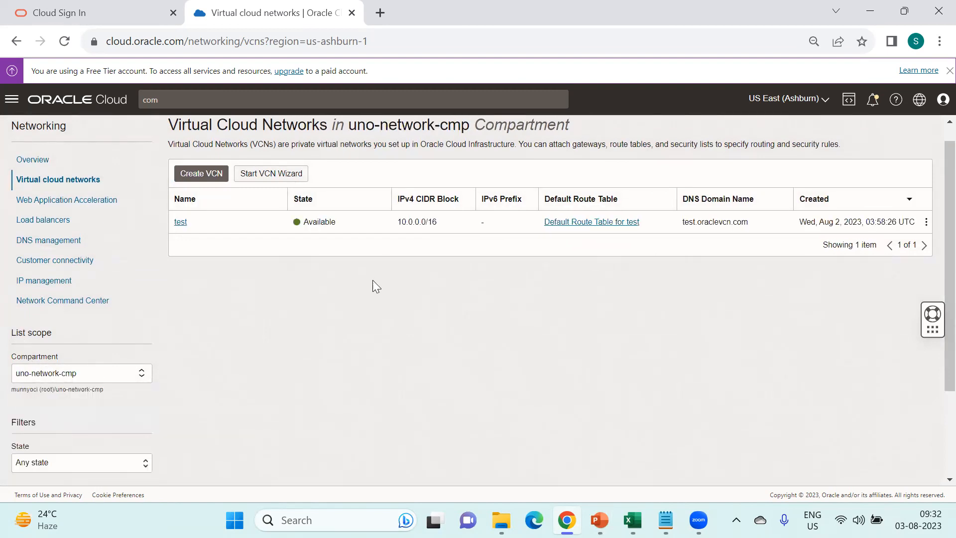
pyautogui.scroll(1, 352, 300)
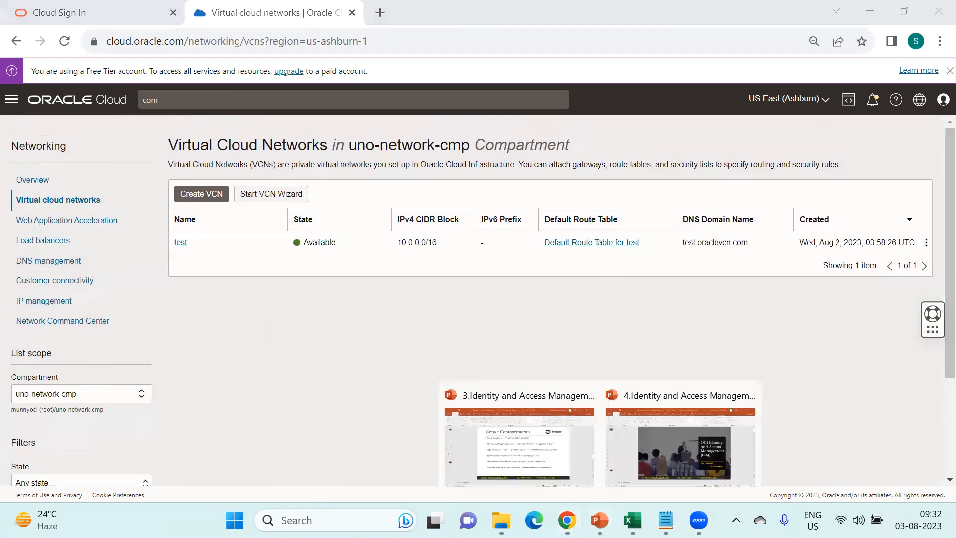
pyautogui.click(513, 444)
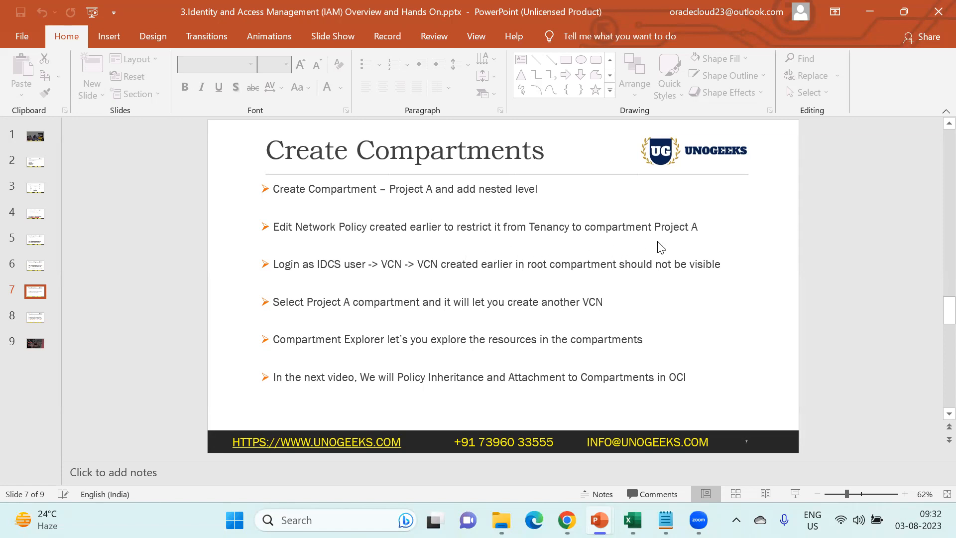
pyautogui.moveTo(567, 519)
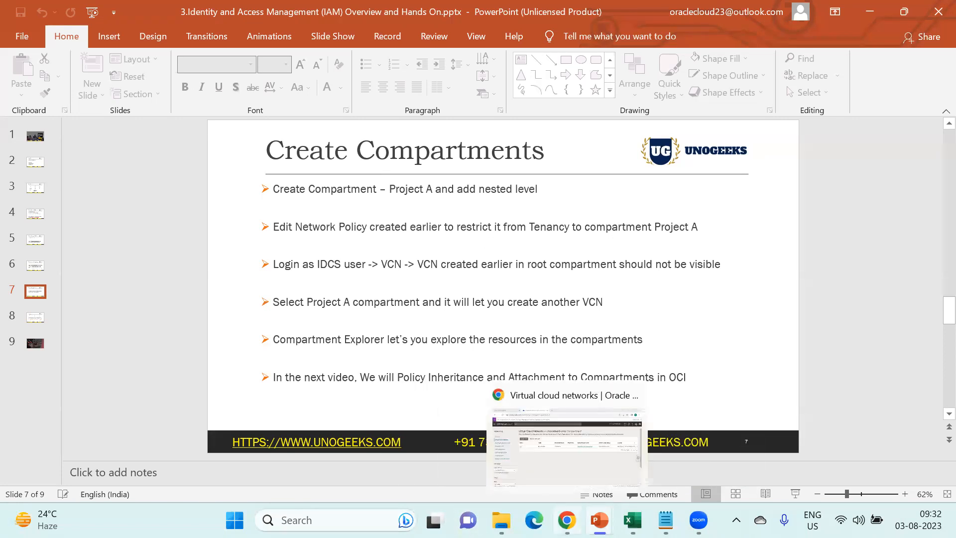
pyautogui.click(566, 443)
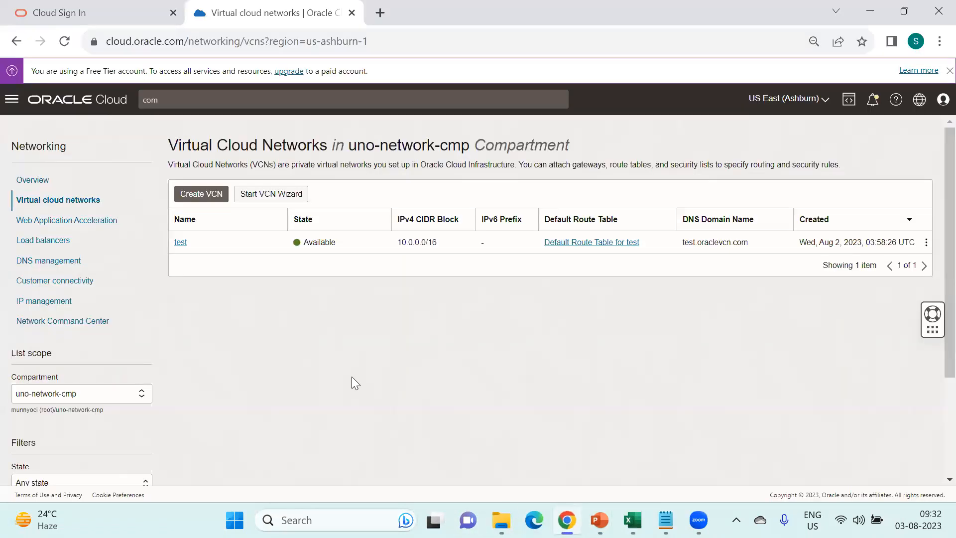
# - Open Identity & Security > Policies listing the root compartment's policies
pyautogui.click(11, 100)
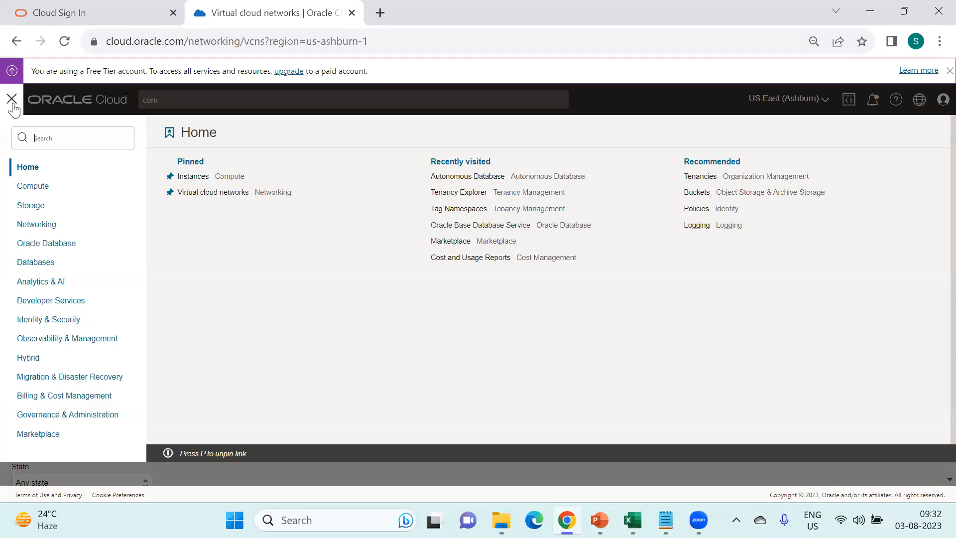
pyautogui.click(52, 319)
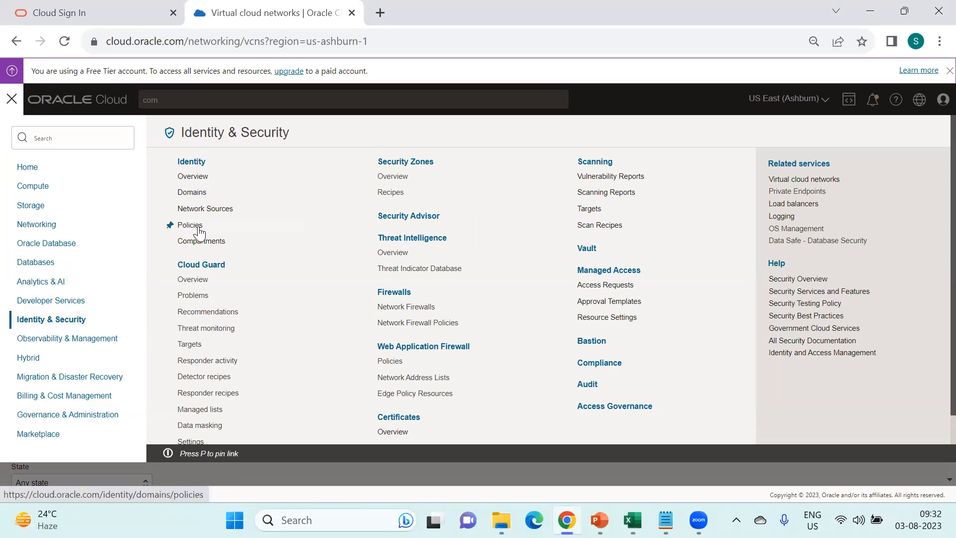
pyautogui.click(191, 224)
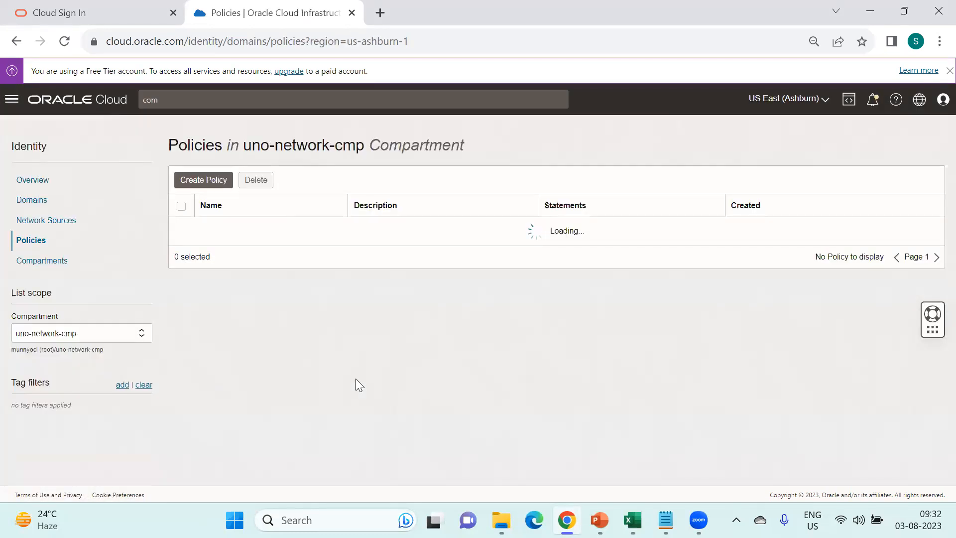
pyautogui.click(103, 339)
pyautogui.click(90, 354)
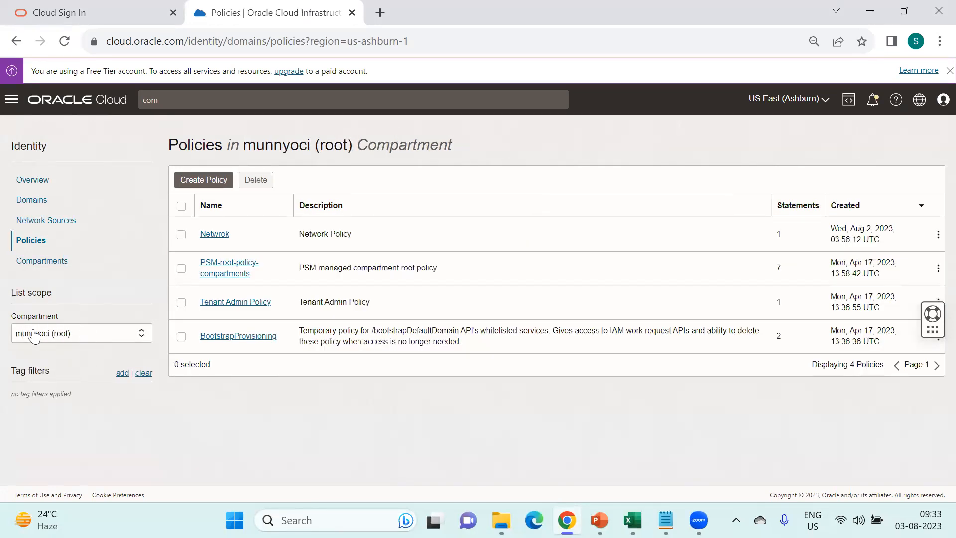
# - Switch the policy list to uno-ebs-nonprd-cmp (no items), then back to munnyoci (root)
pyautogui.click(86, 339)
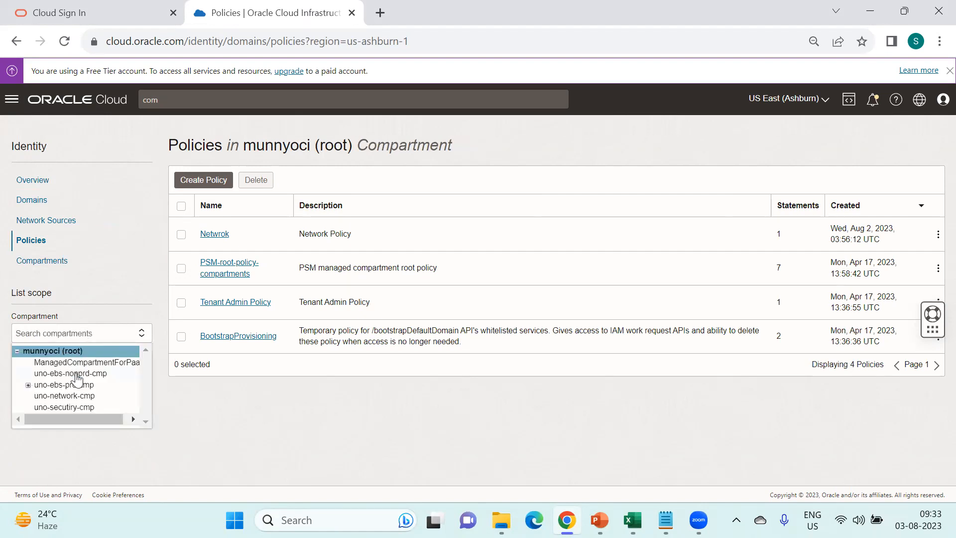
pyautogui.click(77, 378)
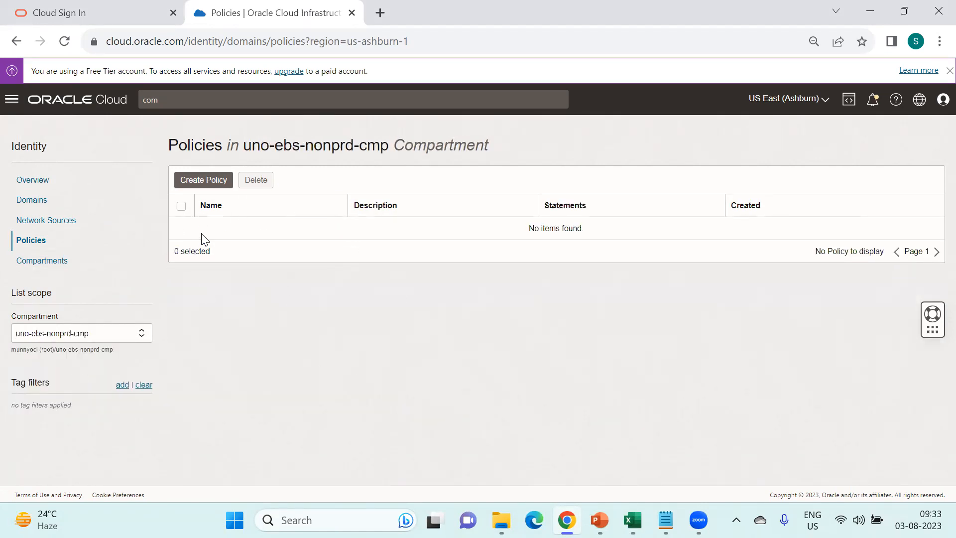
pyautogui.click(132, 339)
pyautogui.click(88, 349)
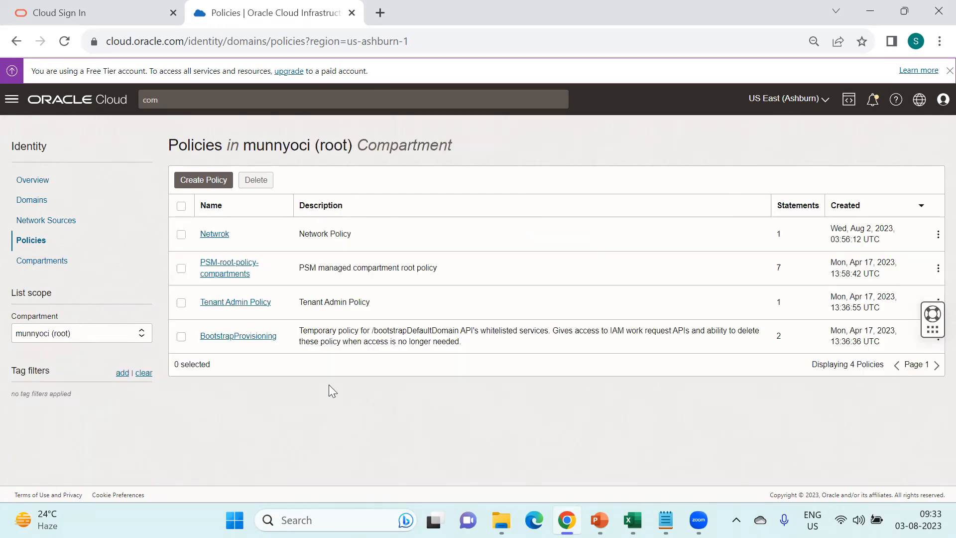
# - Open the Netwrok policy and review its tenancy-wide virtual-network-family statement
pyautogui.click(217, 236)
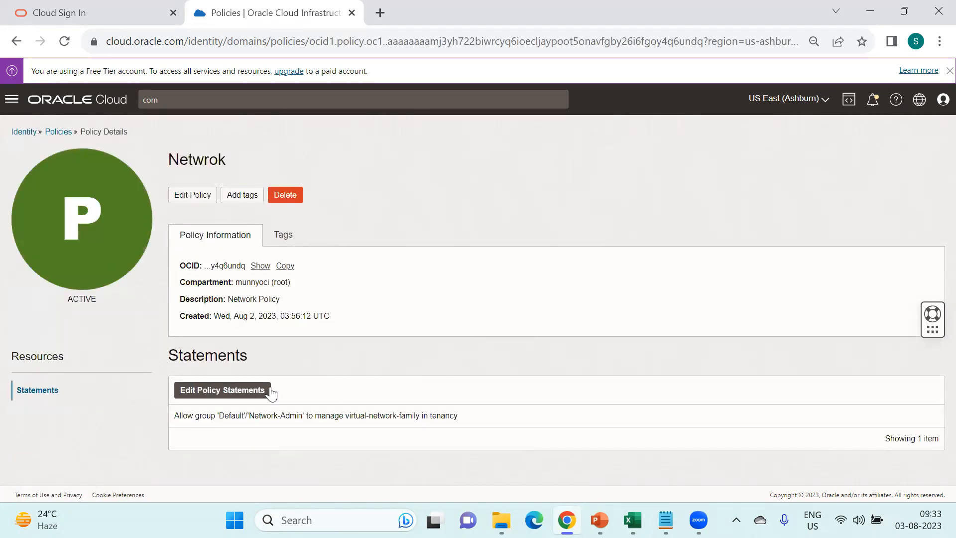
pyautogui.moveTo(175, 415); pyautogui.dragTo(465, 422)
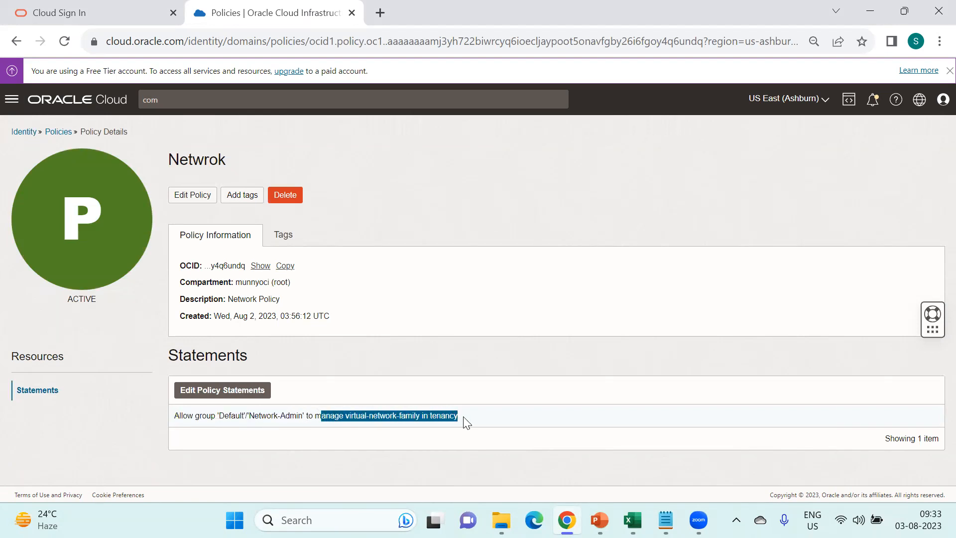
pyautogui.click(465, 422)
pyautogui.tripleClick(466, 422)
pyautogui.click(370, 426)
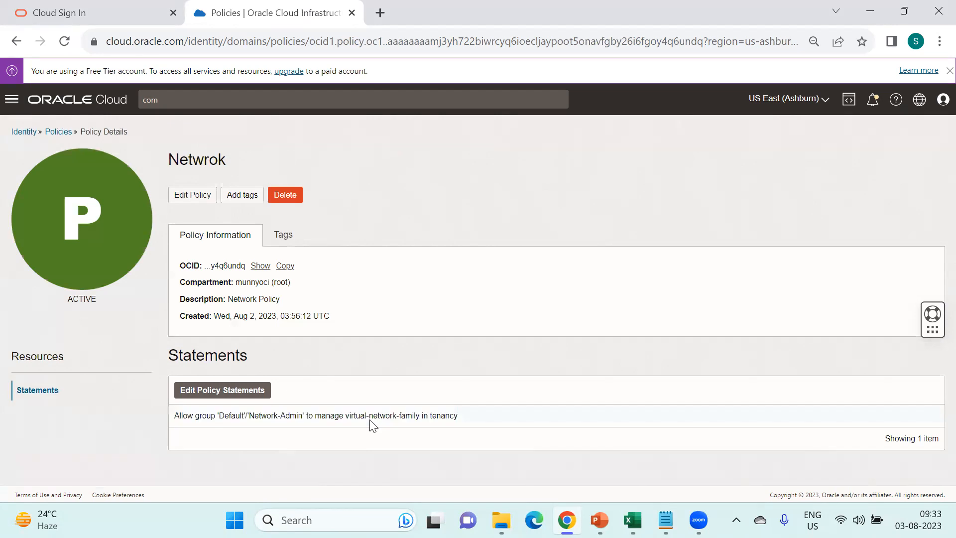
# - Edit the statement, replacing 'tenancy' with 'compartment uno-network-cmp' pasted from Notepad
pyautogui.click(218, 389)
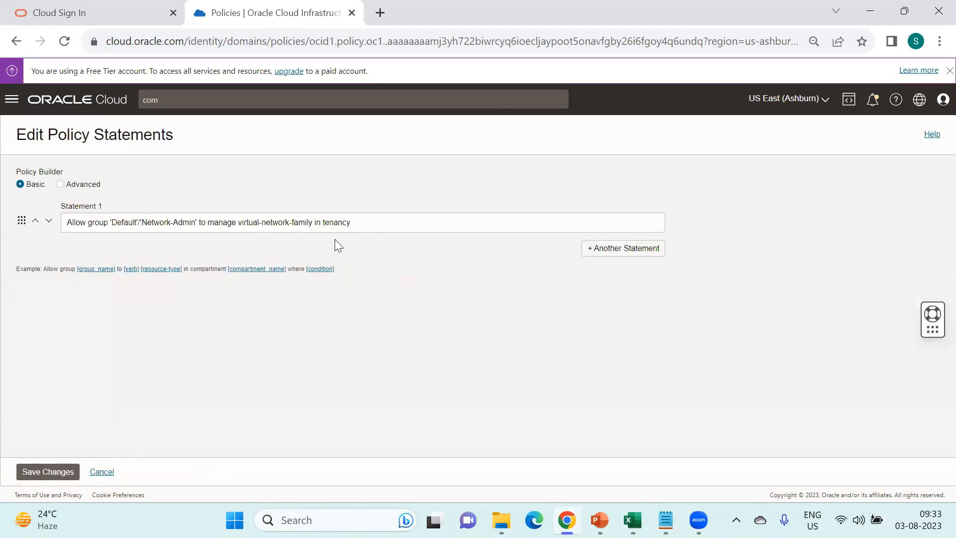
pyautogui.moveTo(323, 223); pyautogui.dragTo(368, 223)
pyautogui.press('BackSpace')
pyautogui.press('BackSpace')
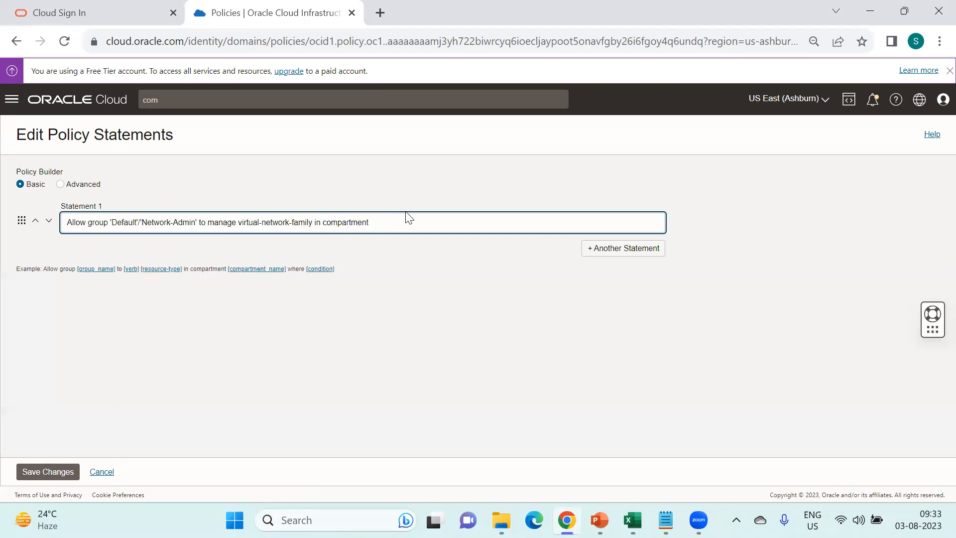
pyautogui.hotkey('alt', 'Tab')
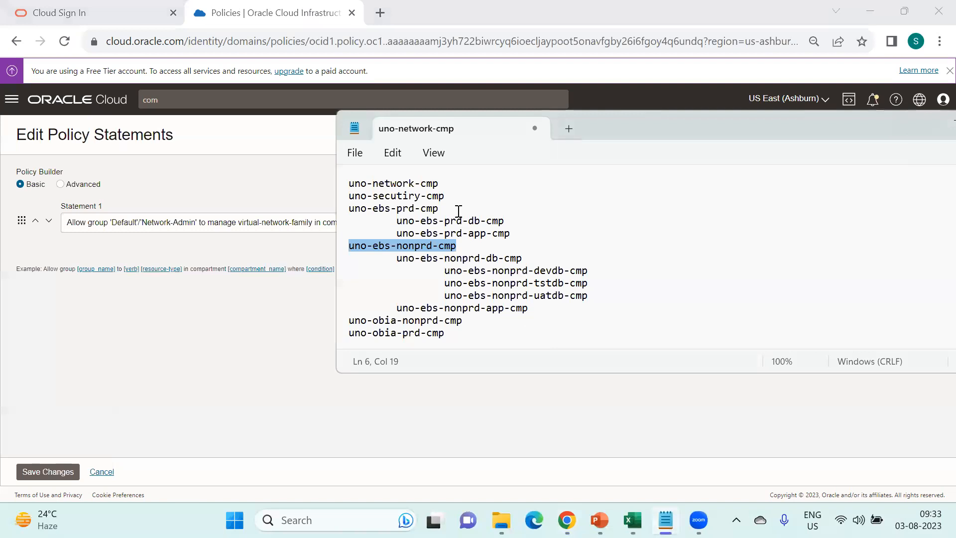
pyautogui.moveTo(442, 188); pyautogui.dragTo(347, 185)
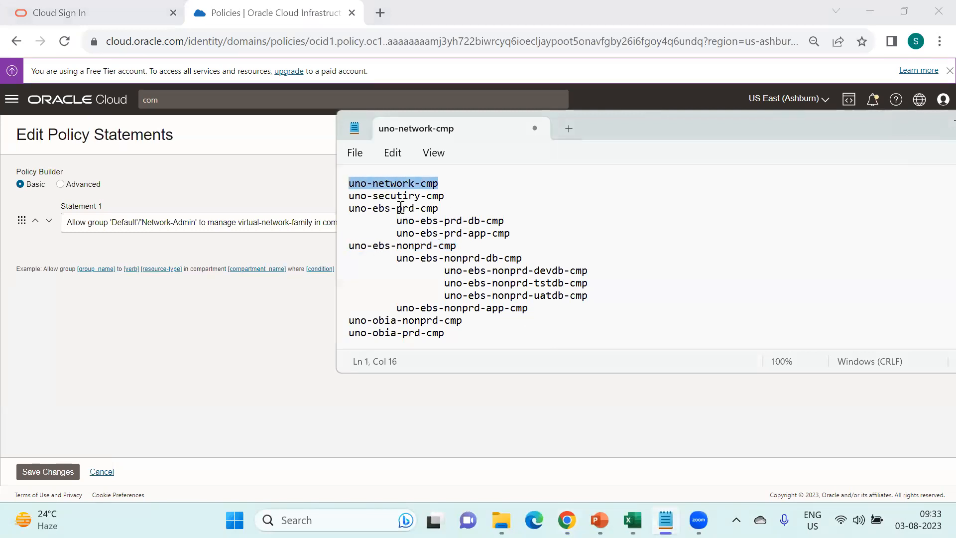
pyautogui.hotkey('ctrl', 'c')
pyautogui.hotkey('alt', 'Tab')
pyautogui.click(412, 222)
pyautogui.hotkey('ctrl', 'v')
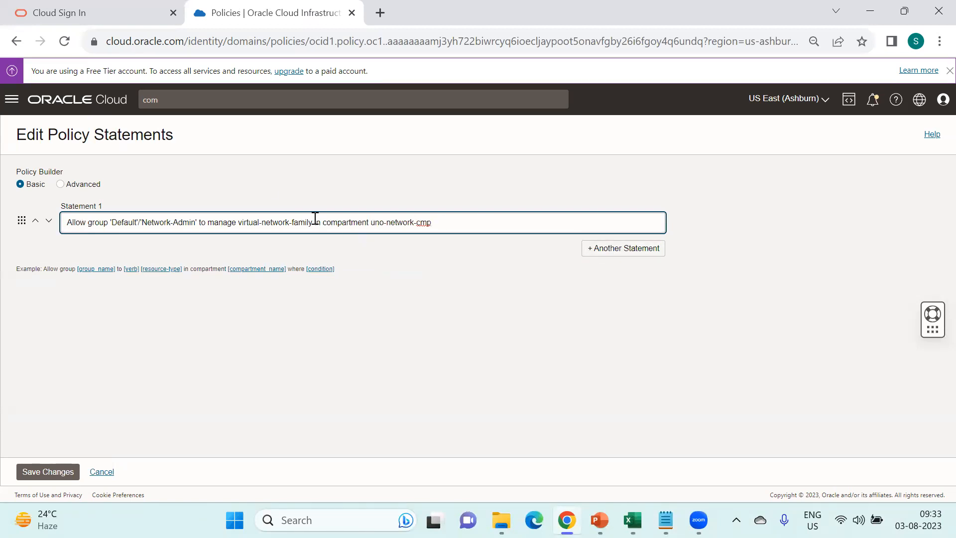
# - Review the Network-Admin group and new compartment scope, then save the policy statement
pyautogui.moveTo(142, 223); pyautogui.dragTo(194, 222)
pyautogui.moveTo(433, 228); pyautogui.dragTo(379, 223)
pyautogui.click(61, 473)
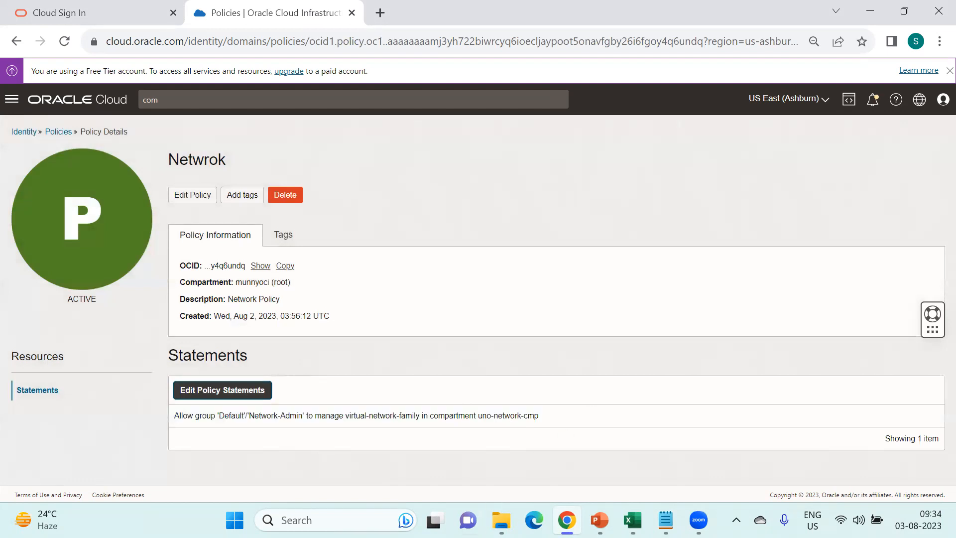
pyautogui.click(567, 520)
# - Open a new Chrome incognito window on the OCI sign-in page
pyautogui.rightClick(568, 519)
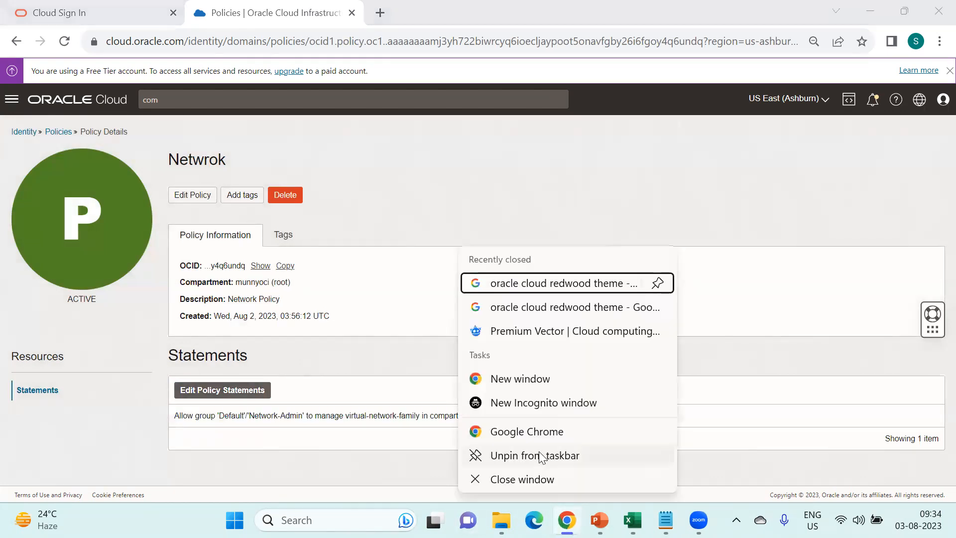
pyautogui.click(533, 404)
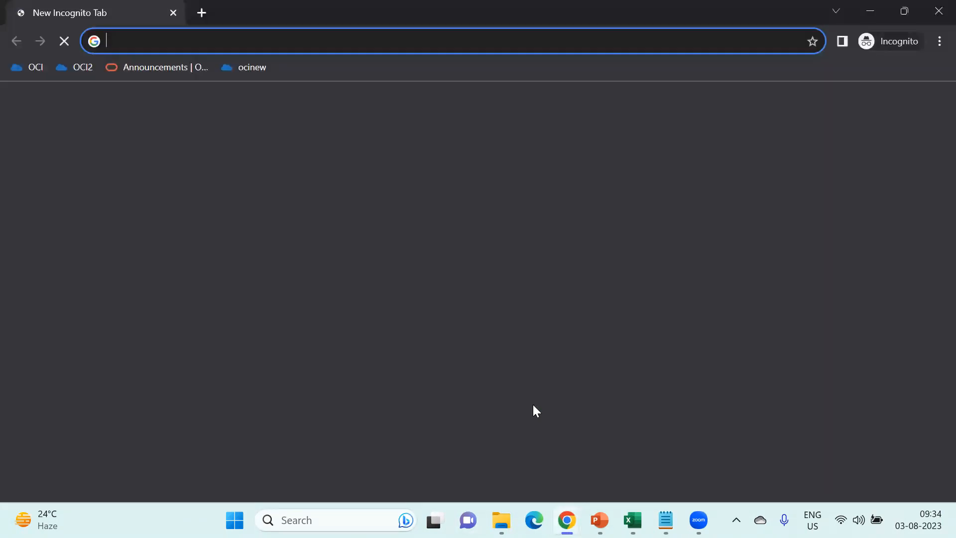
pyautogui.click(81, 68)
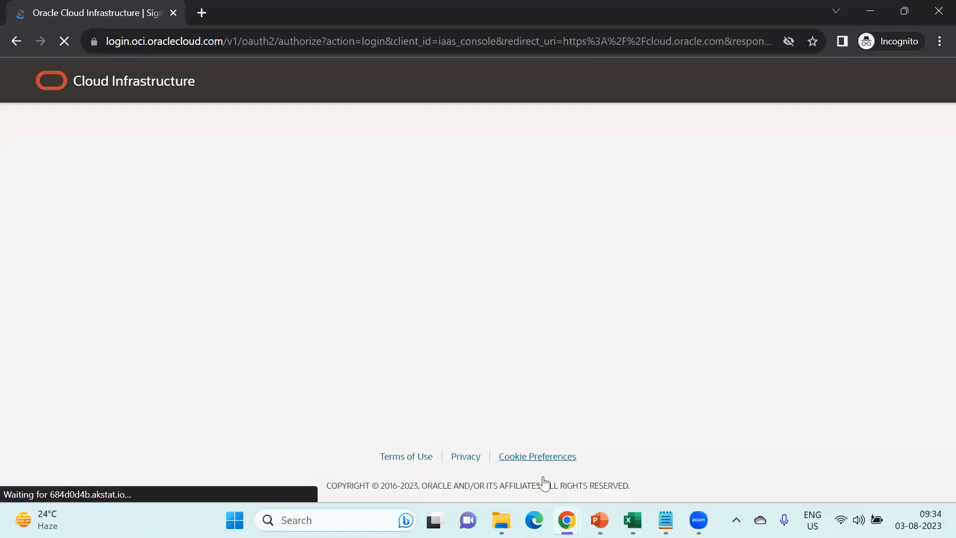
pyautogui.moveTo(567, 520)
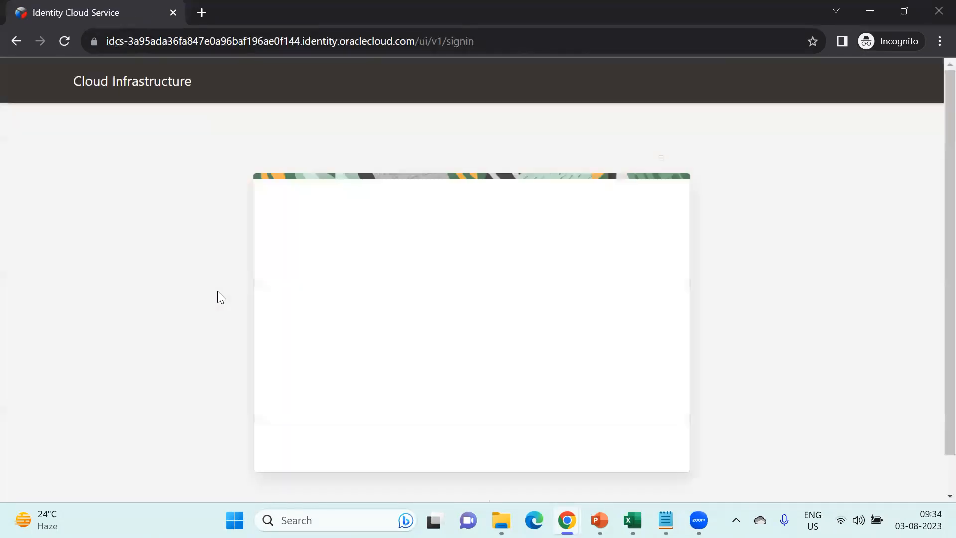
# - Sign in to the munnyoci tenancy using the saved login credentials
pyautogui.click(410, 385)
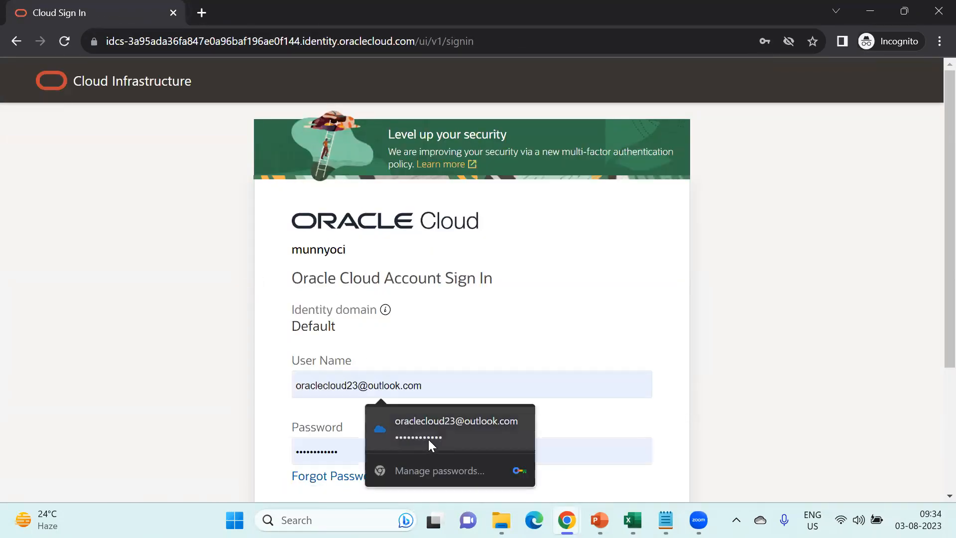
pyautogui.click(428, 434)
pyautogui.scroll(-2, 435, 386)
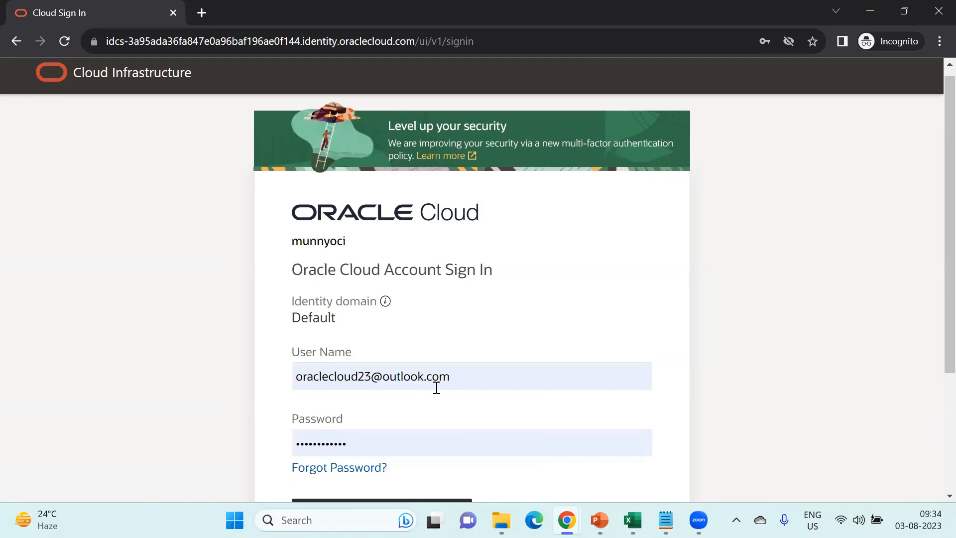
pyautogui.click(402, 388)
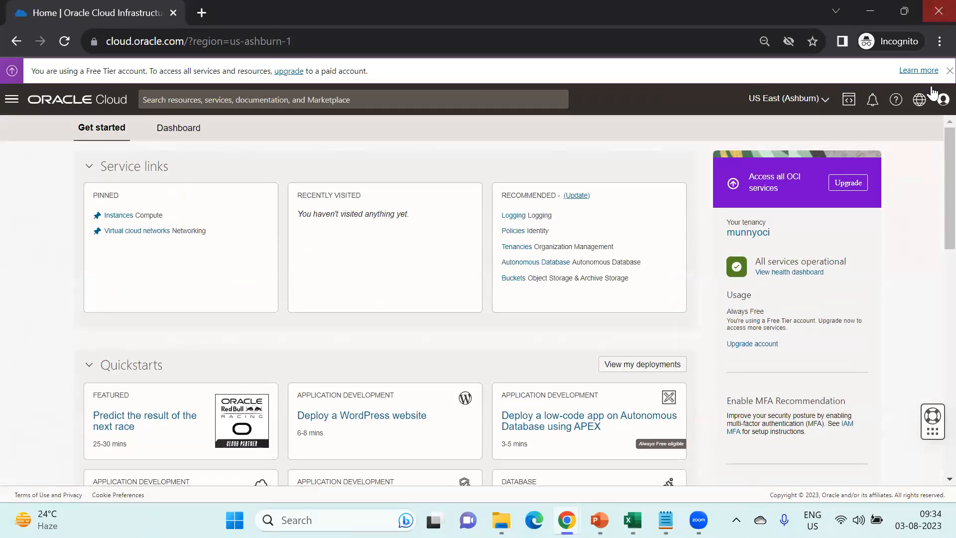
# - Confirm the signed-in user, then go to Networking > Virtual cloud networks
pyautogui.click(942, 100)
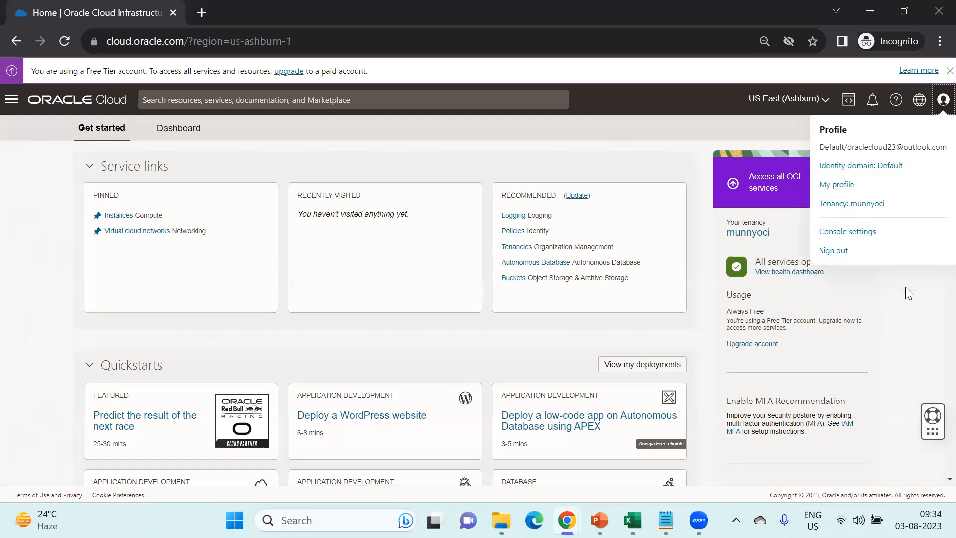
pyautogui.click(902, 299)
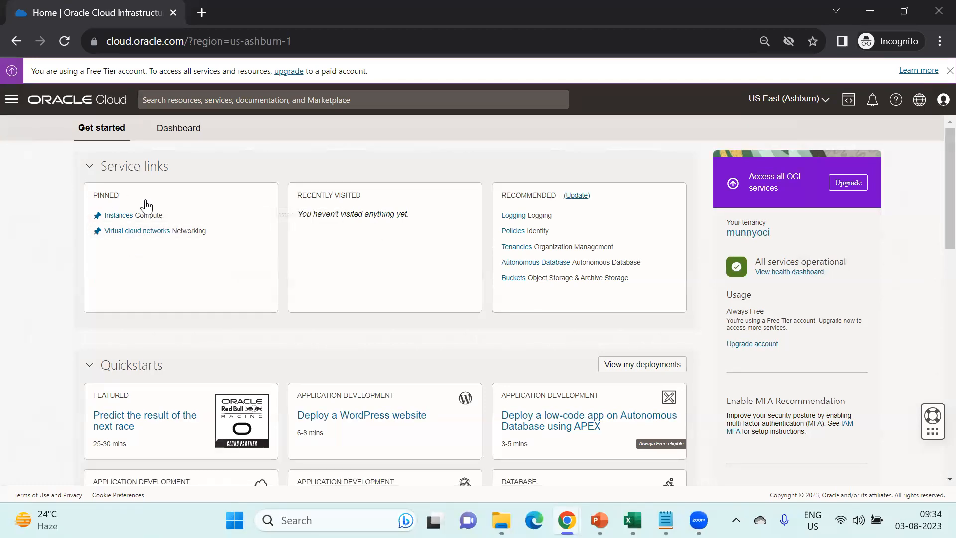
pyautogui.click(13, 100)
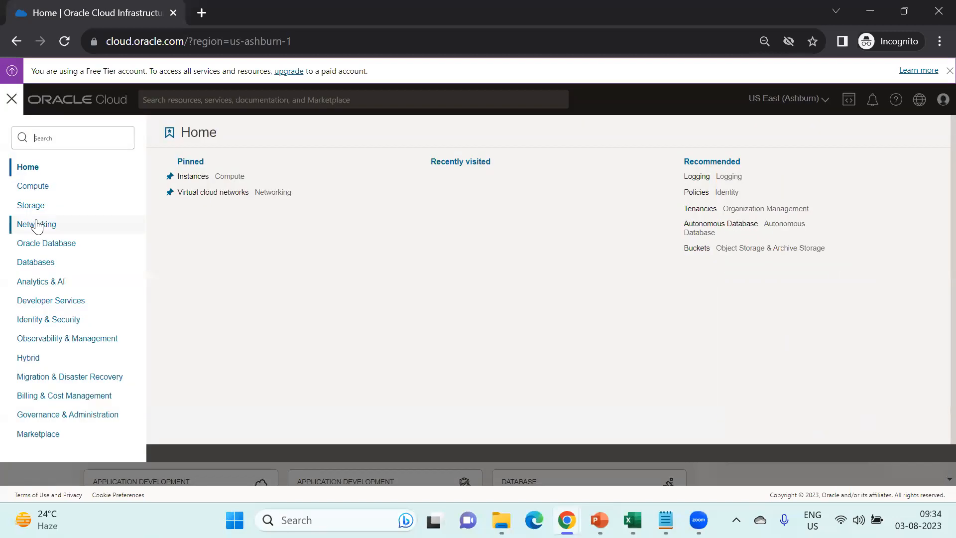
pyautogui.click(40, 224)
pyautogui.click(234, 182)
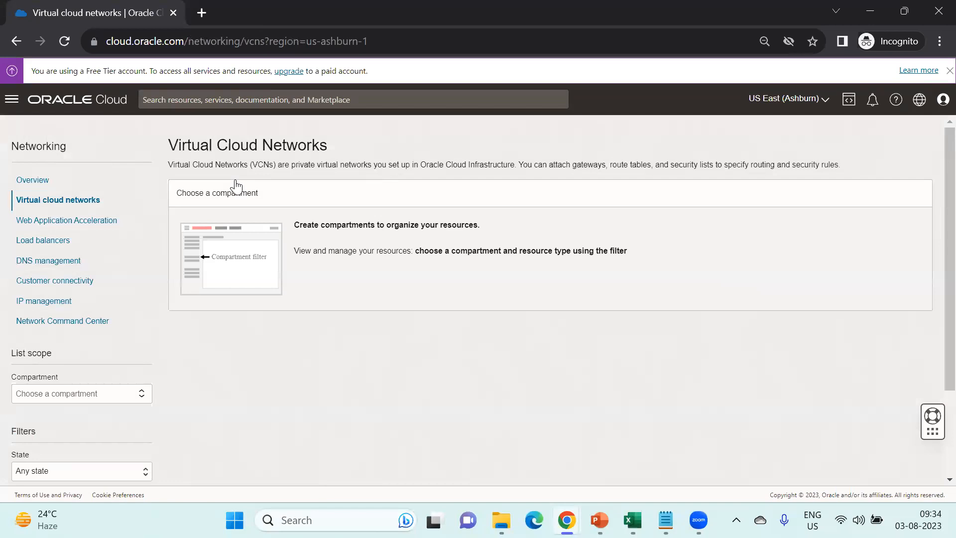
# - Set the compartment to munnyoci (root), which shows 'Authorization failed'
pyautogui.click(93, 399)
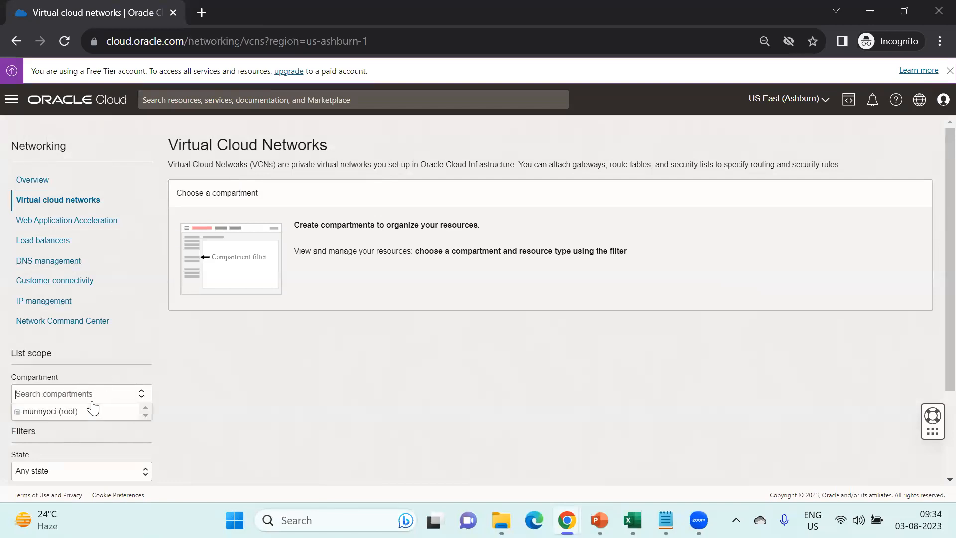
pyautogui.click(56, 411)
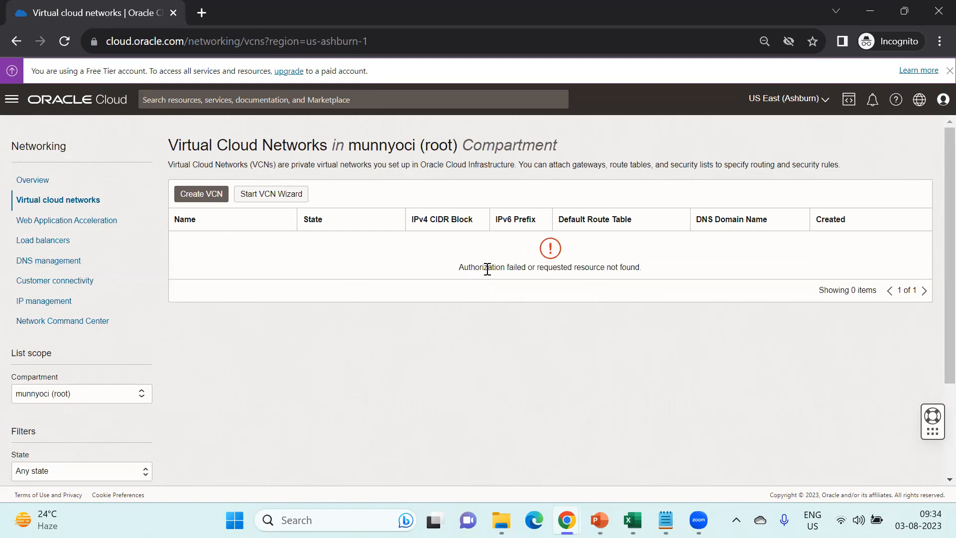
pyautogui.tripleClick(488, 270)
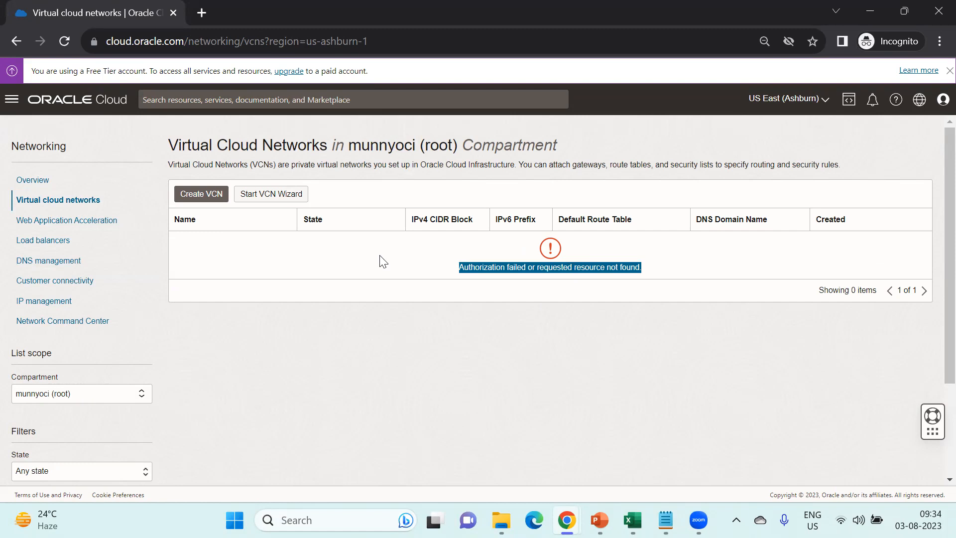
pyautogui.scroll(-1, 263, 356)
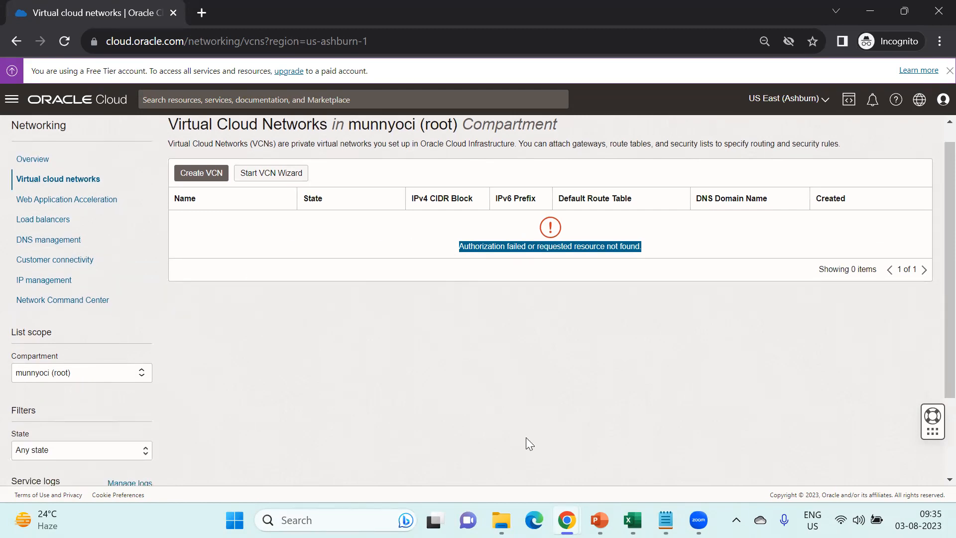
# - Return to the private window, re-highlight the authorization failure, and reopen the Compartment picker
pyautogui.moveTo(566, 520)
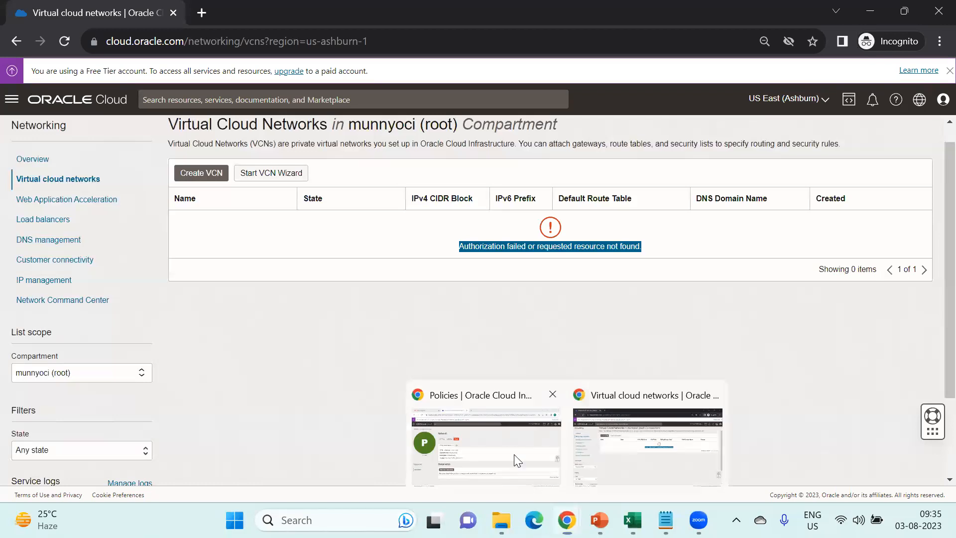
pyautogui.click(514, 454)
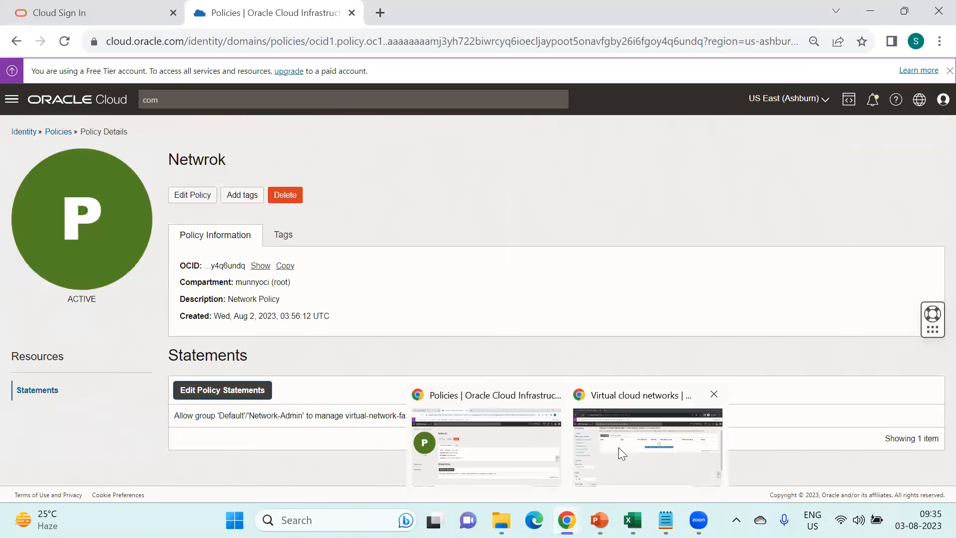
pyautogui.click(618, 448)
pyautogui.click(629, 443)
pyautogui.moveTo(583, 397); pyautogui.dragTo(133, 375)
pyautogui.click(294, 352)
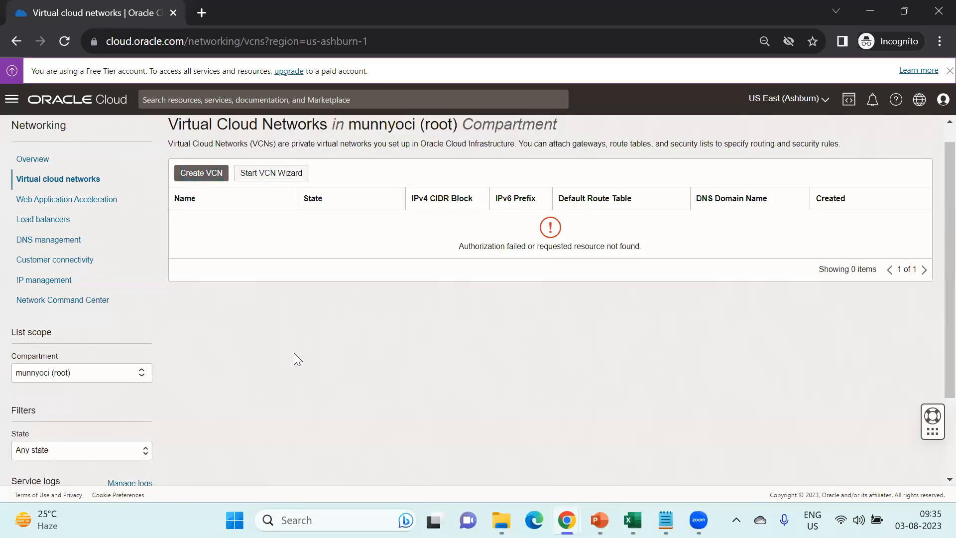
pyautogui.click(41, 382)
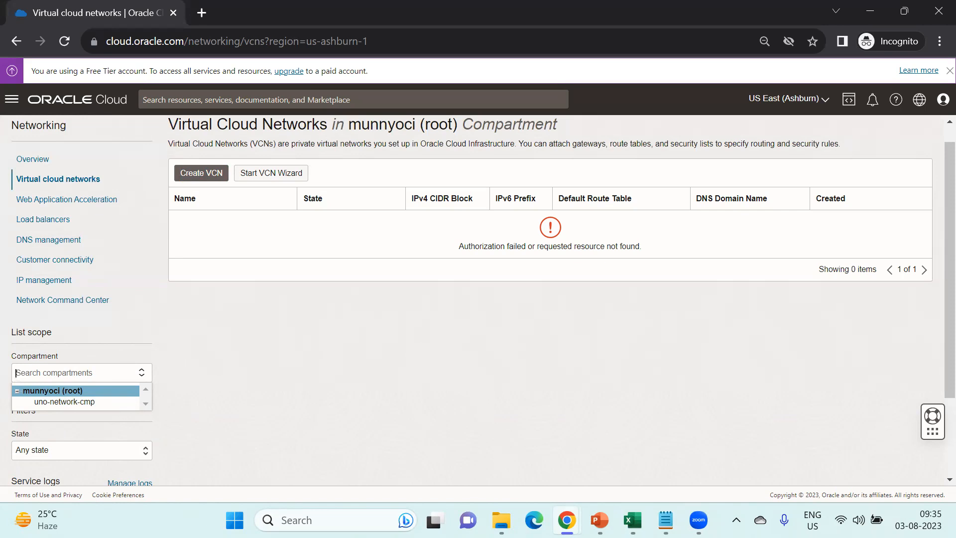
# - Glance at the Netwrok policy window, then list VCNs in uno-network-cmp, showing the test network
pyautogui.moveTo(567, 520)
pyautogui.click(482, 459)
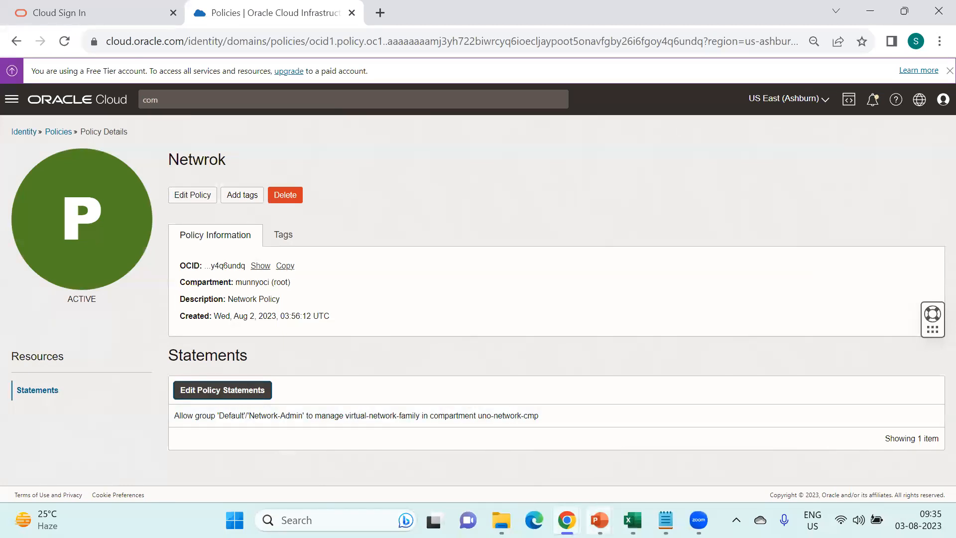
pyautogui.moveTo(567, 521)
pyautogui.click(632, 446)
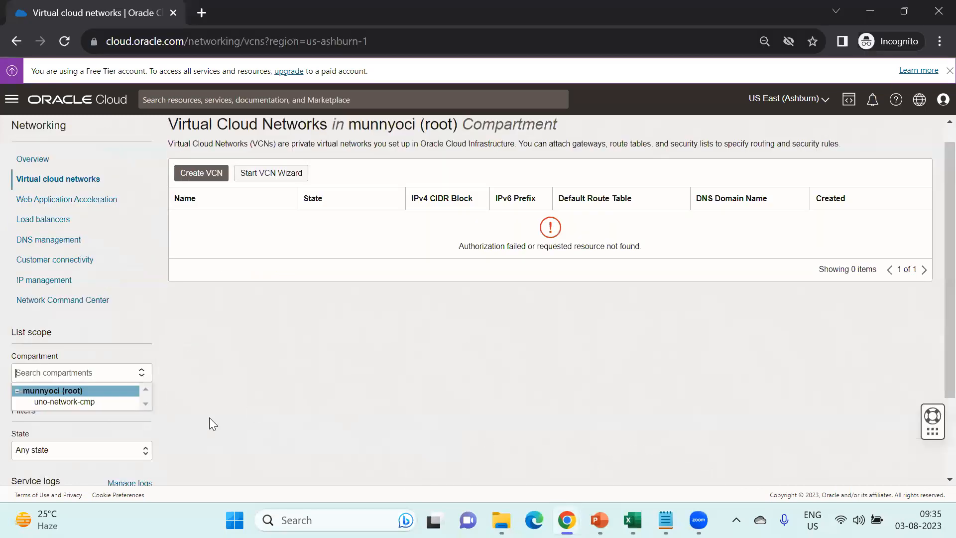
pyautogui.click(75, 401)
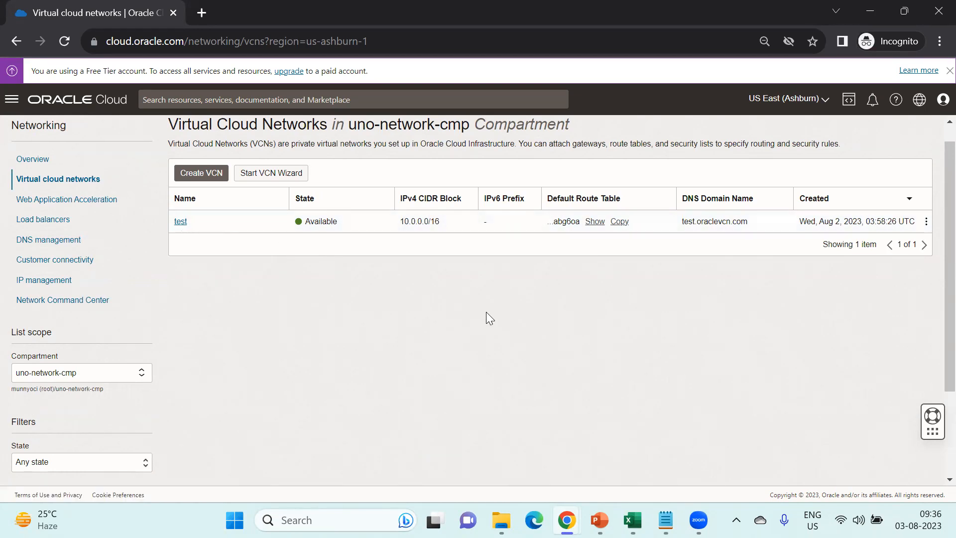
# - Start a new VCN named test2, view its compartment choices, then switch to the admin's Netwrok policy window
pyautogui.click(199, 173)
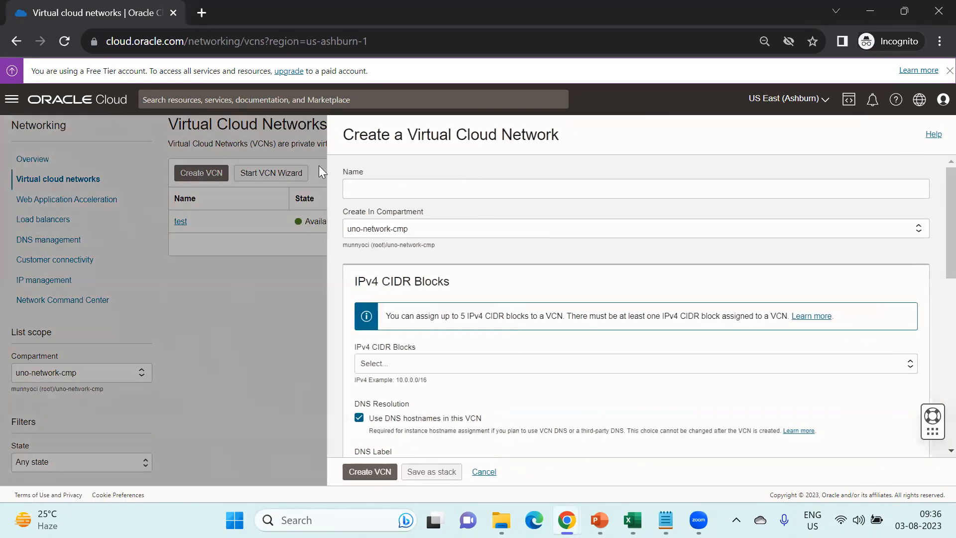
pyautogui.click(405, 186)
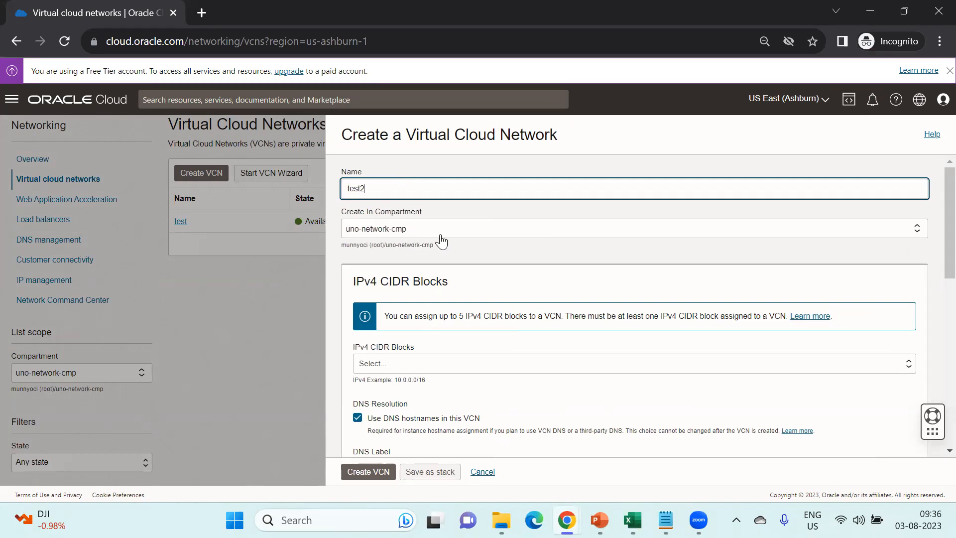
pyautogui.click(421, 230)
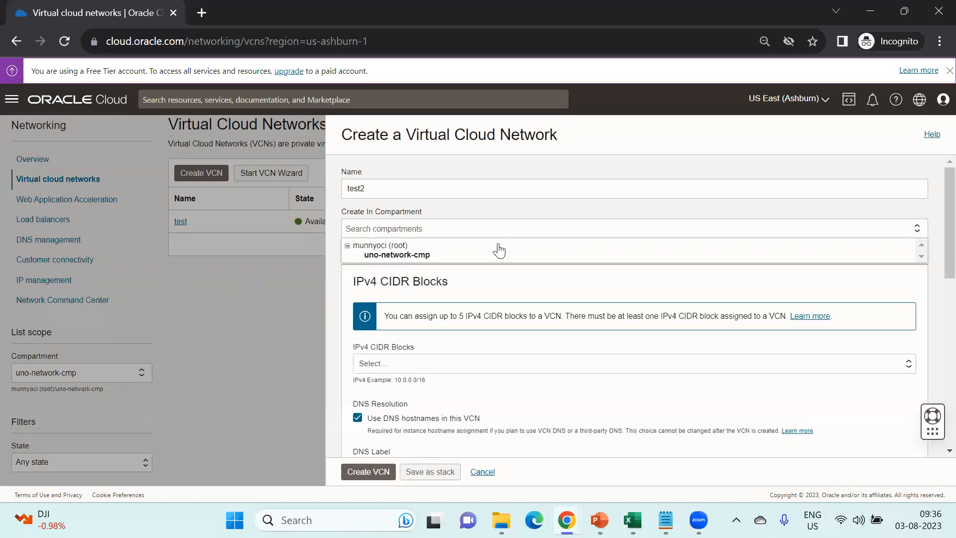
pyautogui.moveTo(567, 520)
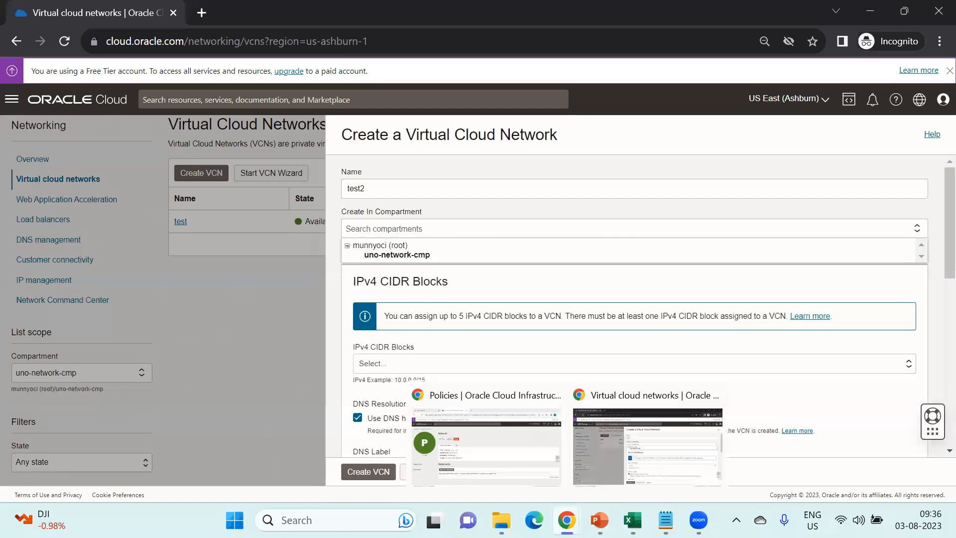
pyautogui.click(506, 444)
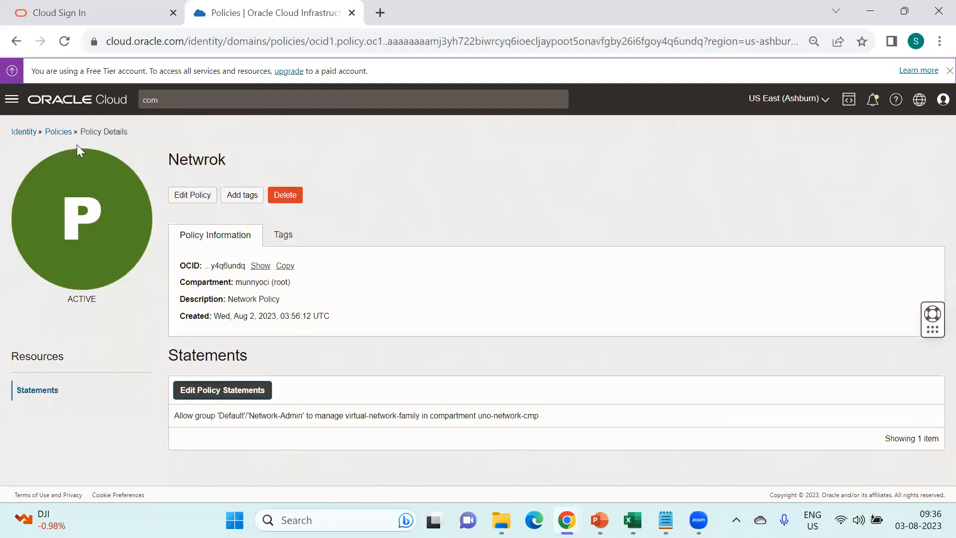
# - As admin, go to Virtual cloud networks and list the uno-network-cmp compartment
pyautogui.click(12, 100)
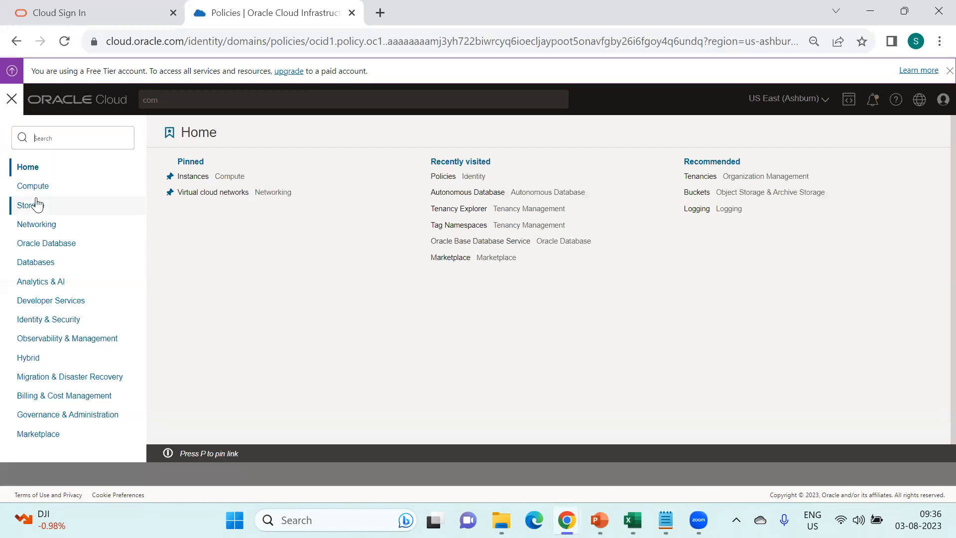
pyautogui.moveTo(38, 224)
pyautogui.click(214, 185)
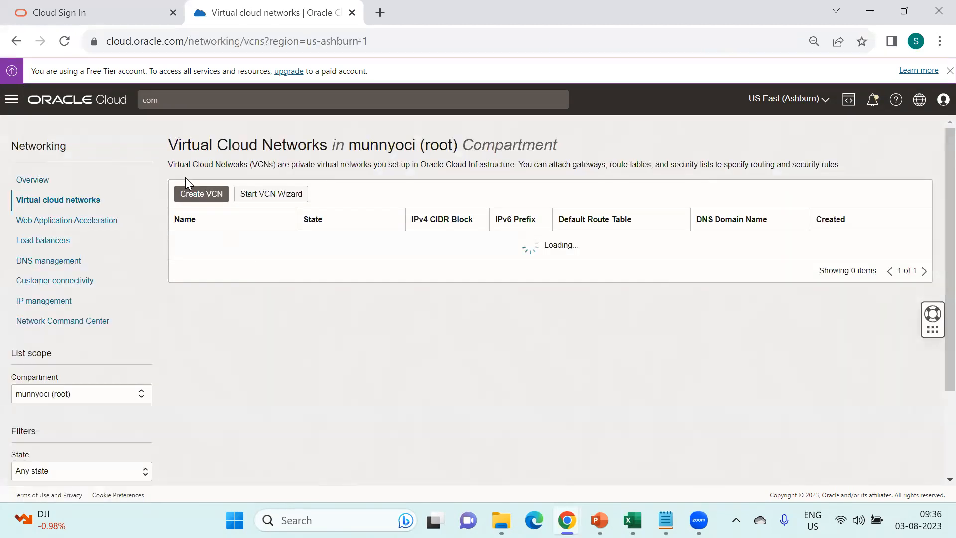
pyautogui.click(196, 194)
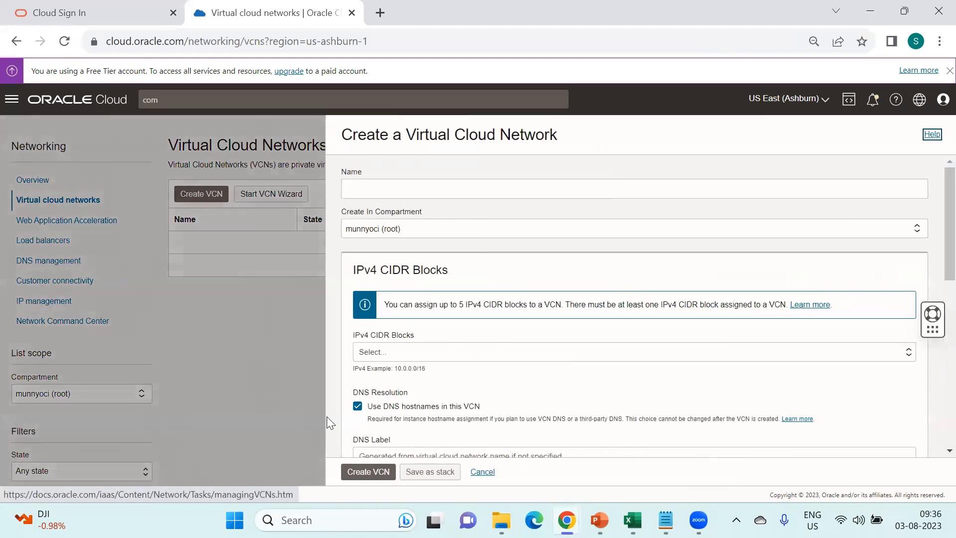
pyautogui.click(470, 468)
pyautogui.click(106, 396)
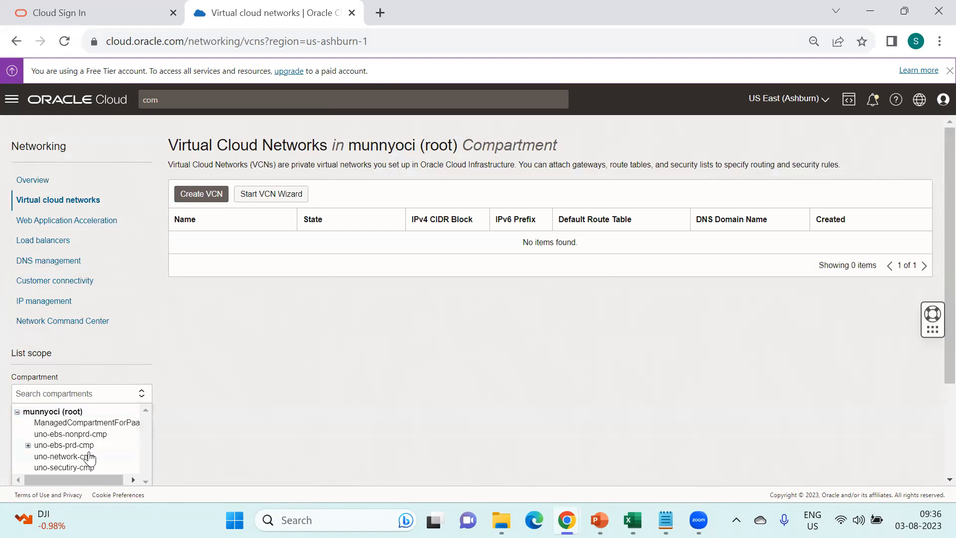
pyautogui.click(89, 456)
# - Start an admin VCN to view all compartments, choose uno-ebs-nonprd-cmp, then return to the Network-Admin window
pyautogui.click(212, 197)
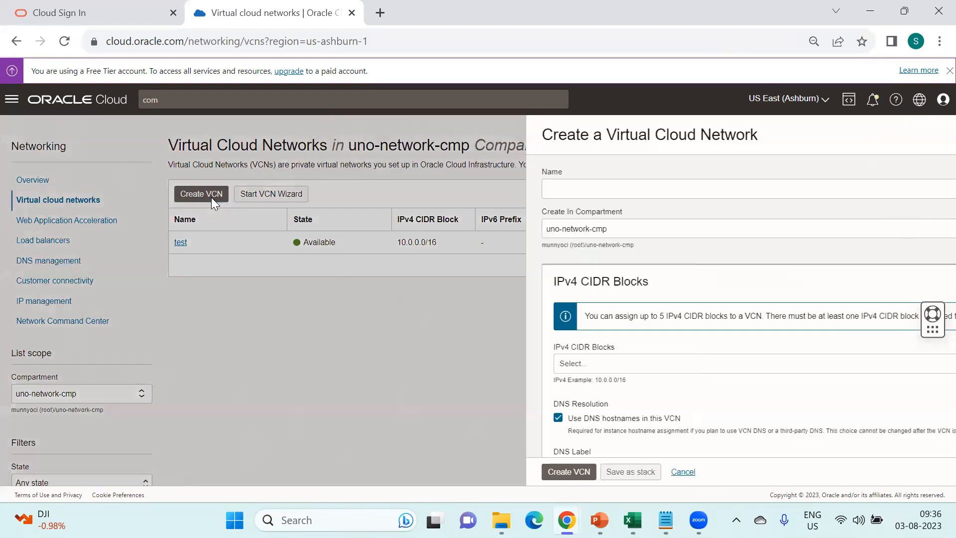
pyautogui.click(407, 189)
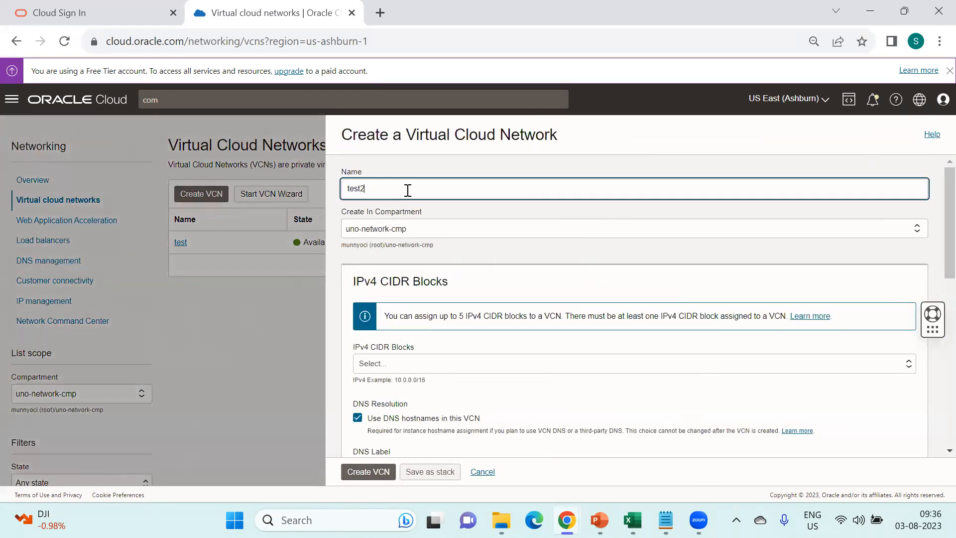
pyautogui.click(408, 228)
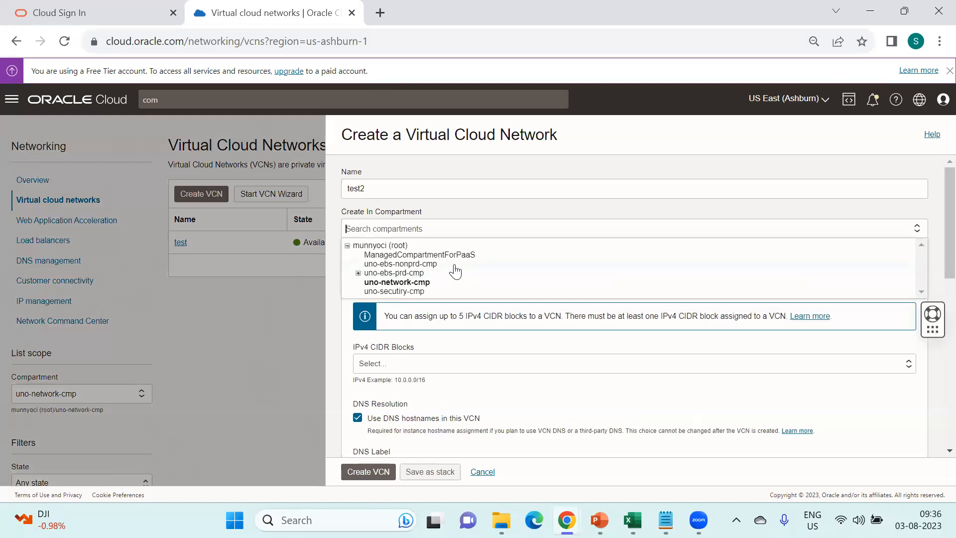
pyautogui.click(452, 266)
pyautogui.moveTo(566, 520)
pyautogui.click(666, 449)
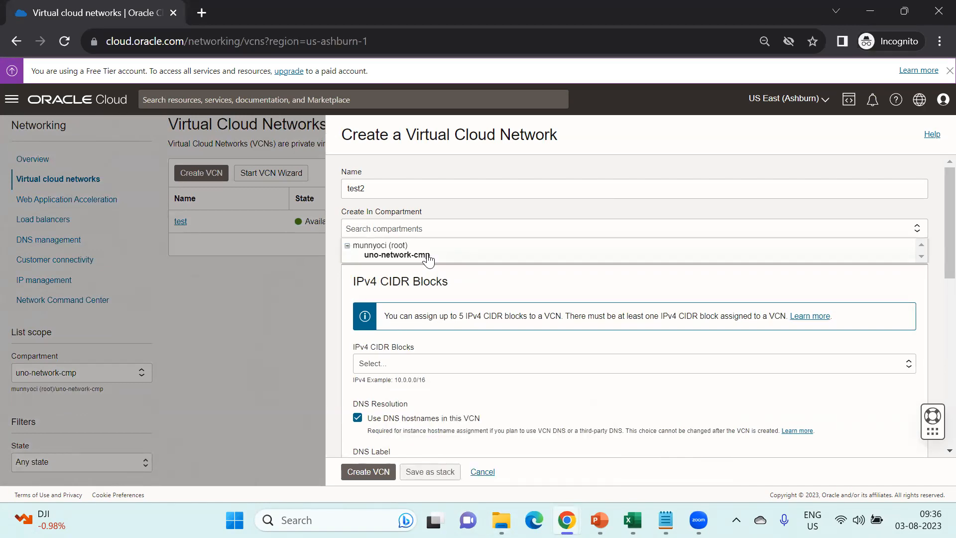
# - Submit test2 in uno-network-cmp with CIDR block 172.17.0.0/16
pyautogui.click(476, 232)
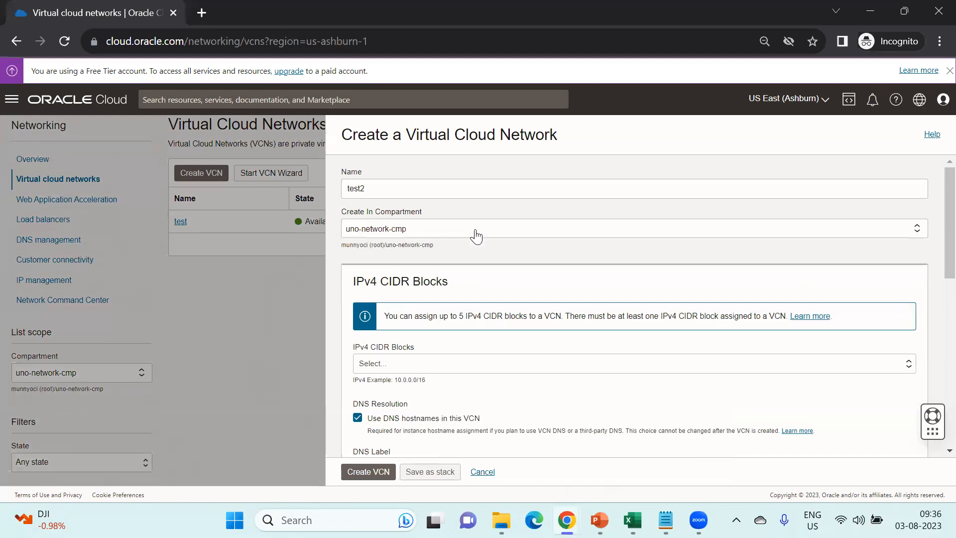
pyautogui.scroll(-1, 490, 340)
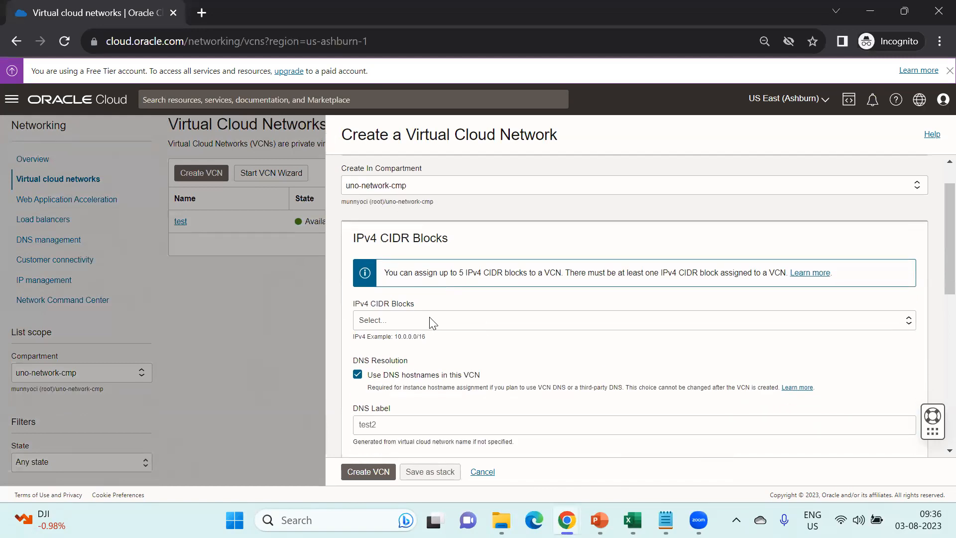
pyautogui.click(429, 319)
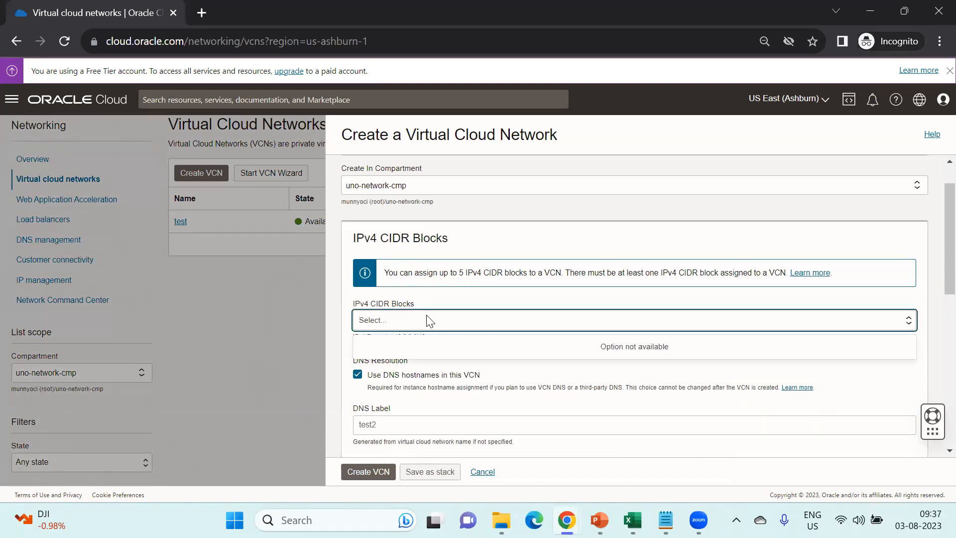
pyautogui.write('172.1')
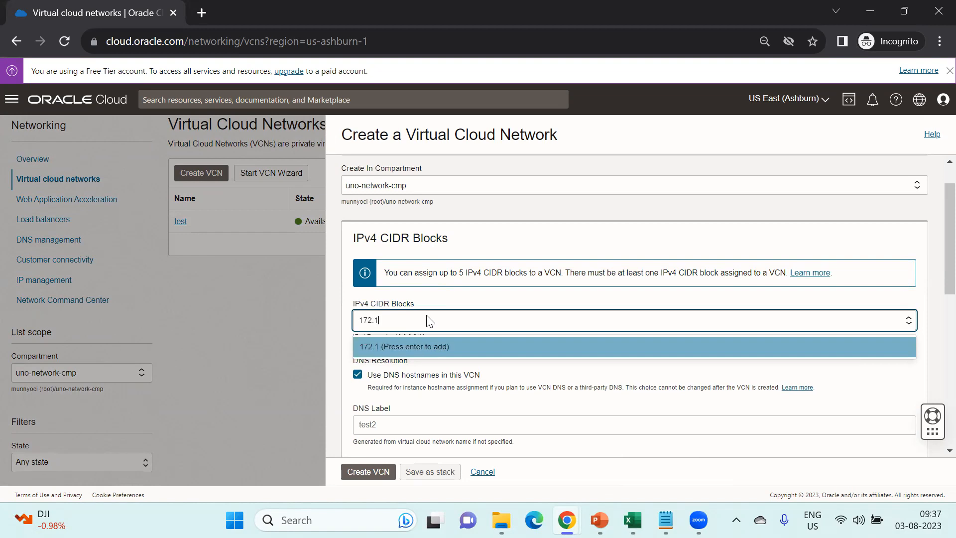
pyautogui.write('7.0.')
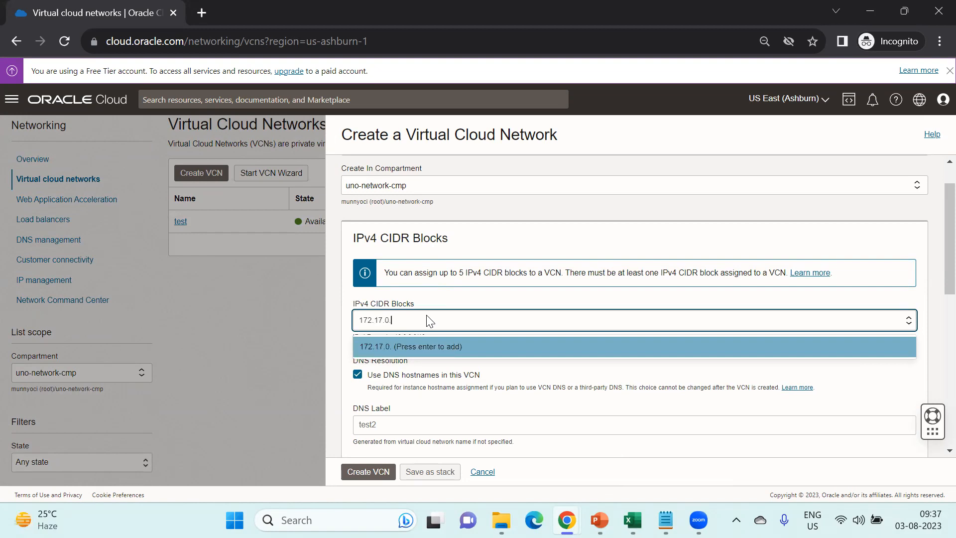
pyautogui.write('0/16')
pyautogui.click(437, 347)
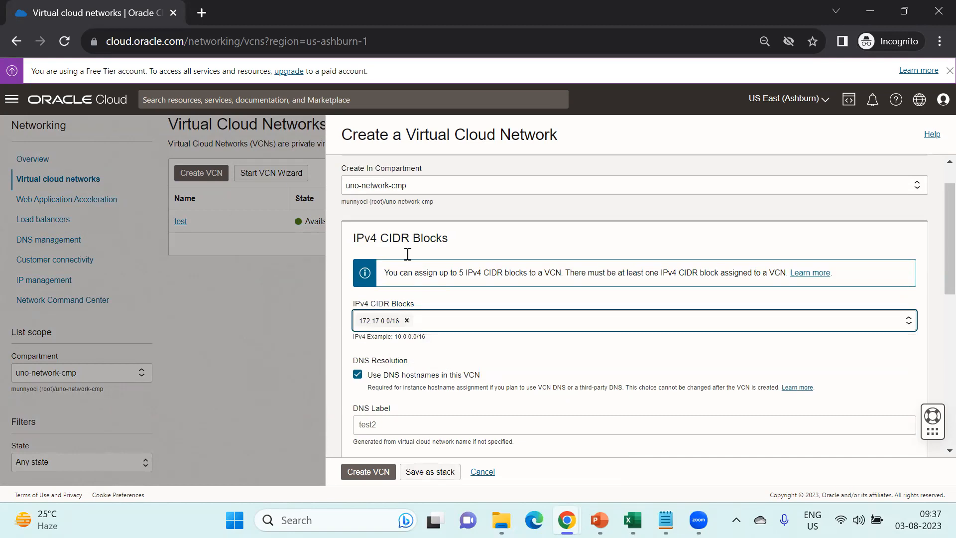
pyautogui.scroll(-6, 421, 337)
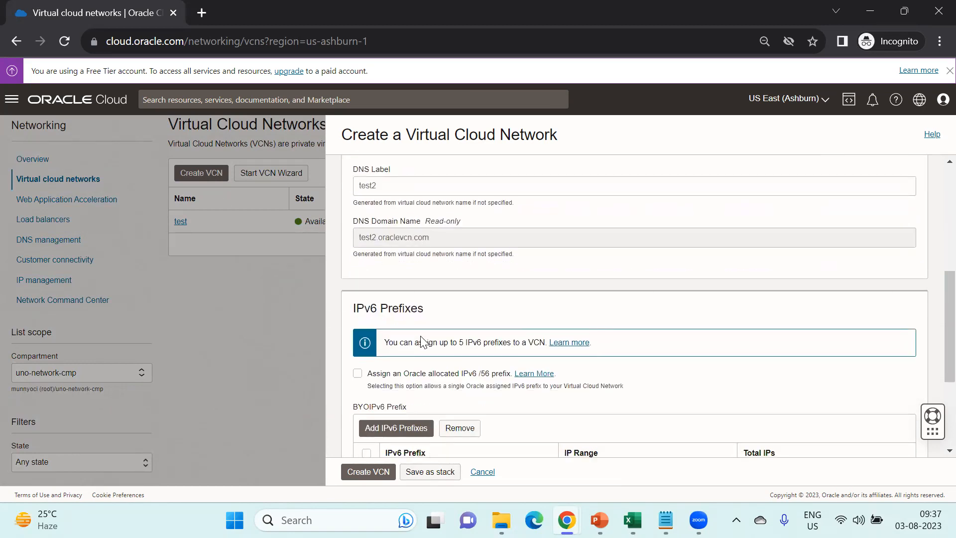
pyautogui.scroll(-2, 422, 337)
pyautogui.click(374, 472)
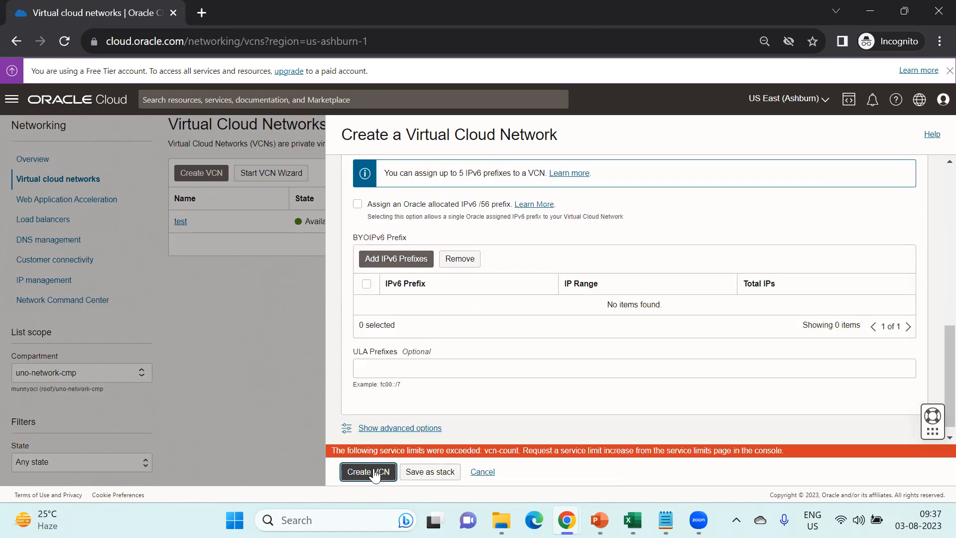
# - Highlight the vcn-count service limit error and cancel the test2 form
pyautogui.moveTo(418, 453); pyautogui.dragTo(738, 451)
pyautogui.moveTo(383, 451); pyautogui.dragTo(518, 451)
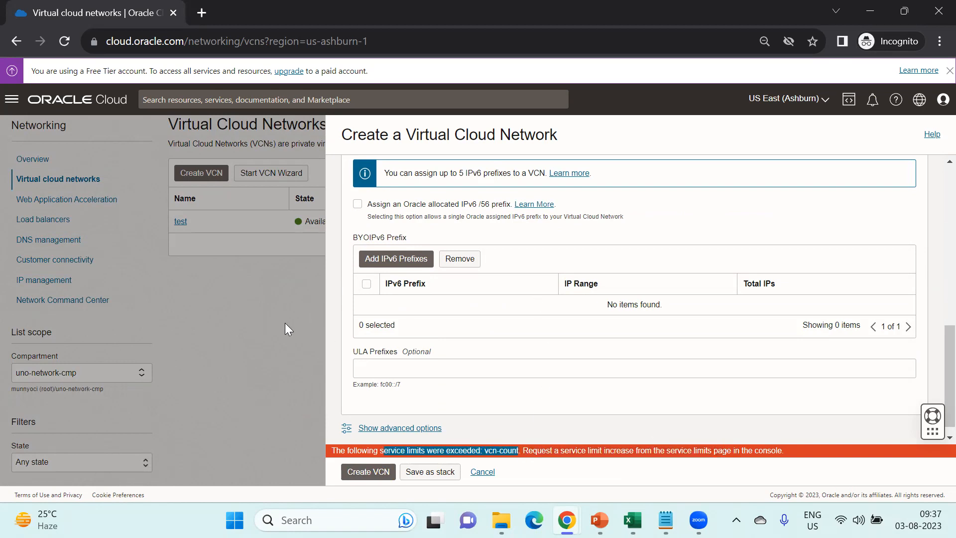
pyautogui.click(482, 472)
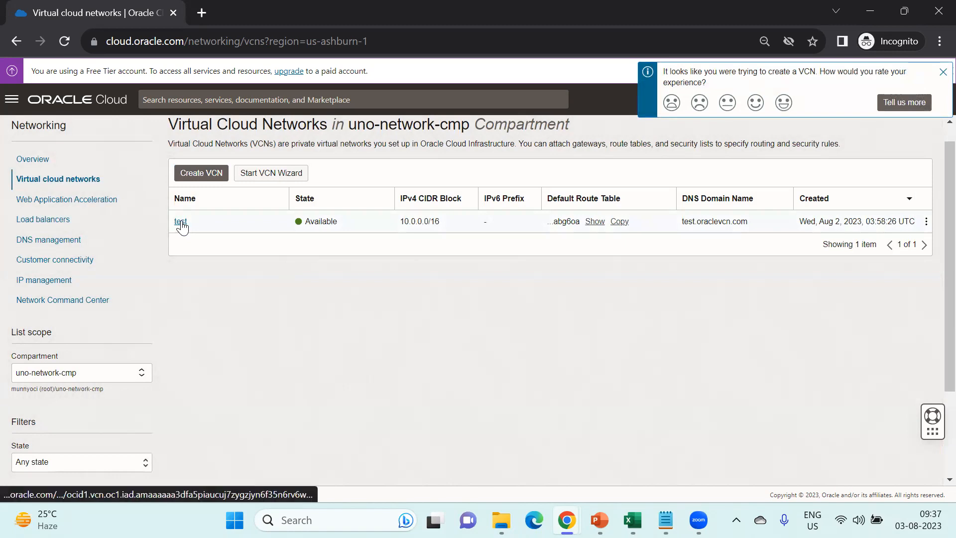
# - Delete the test VCN along with all scanned associated resources, then close the dialog
pyautogui.click(181, 222)
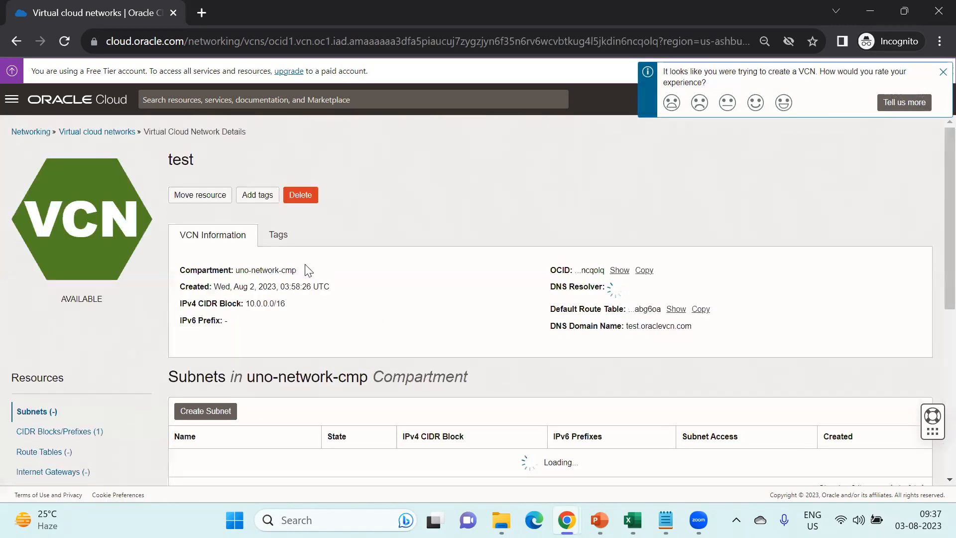
pyautogui.click(307, 198)
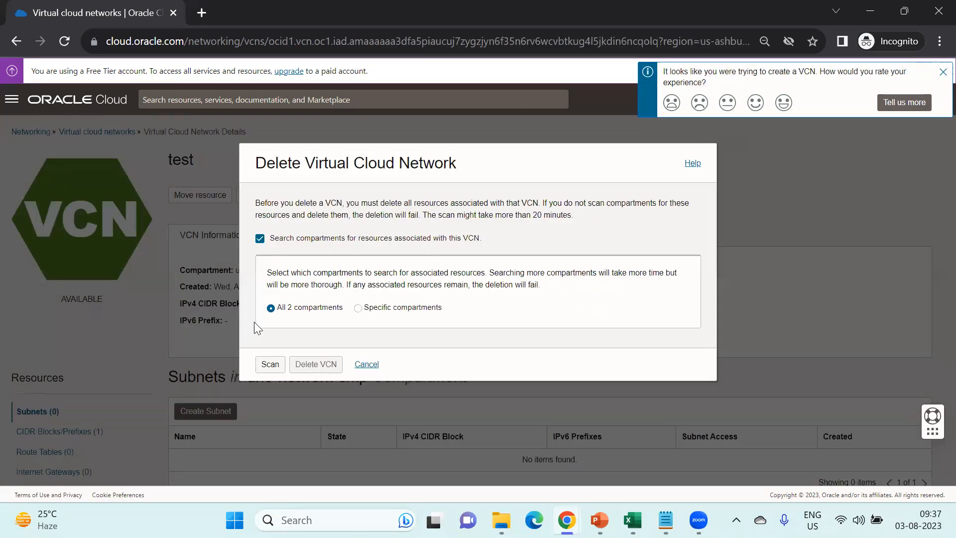
pyautogui.click(272, 364)
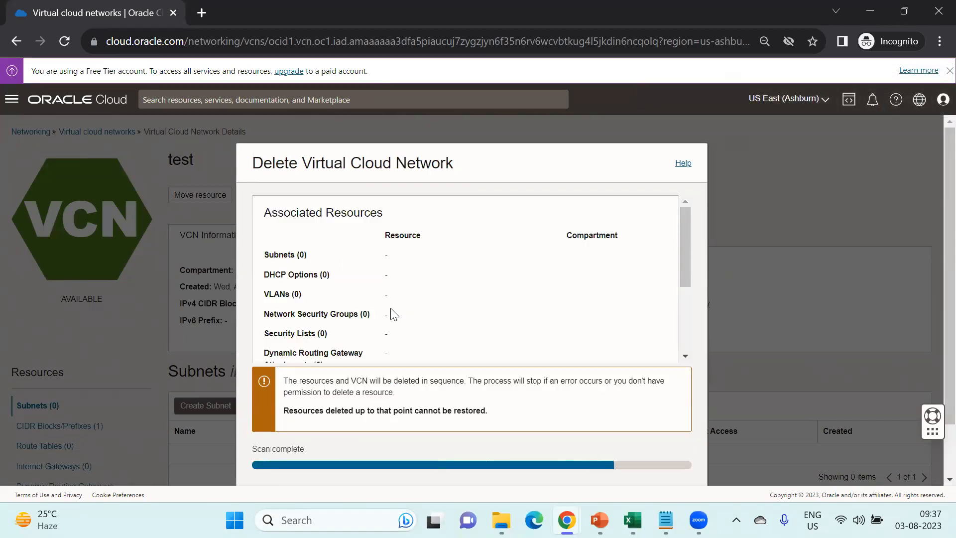
pyautogui.scroll(-2, 394, 314)
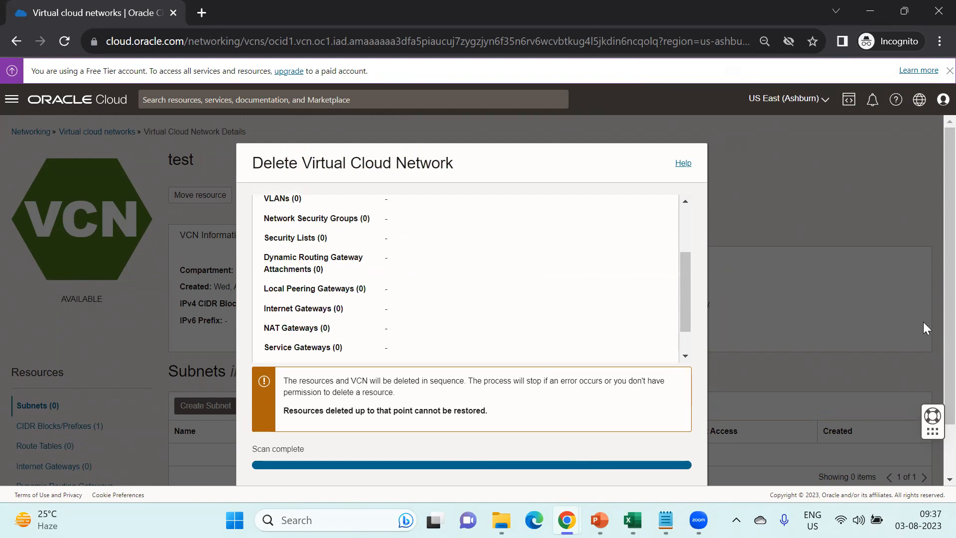
pyautogui.scroll(-2, 725, 401)
pyautogui.click(273, 441)
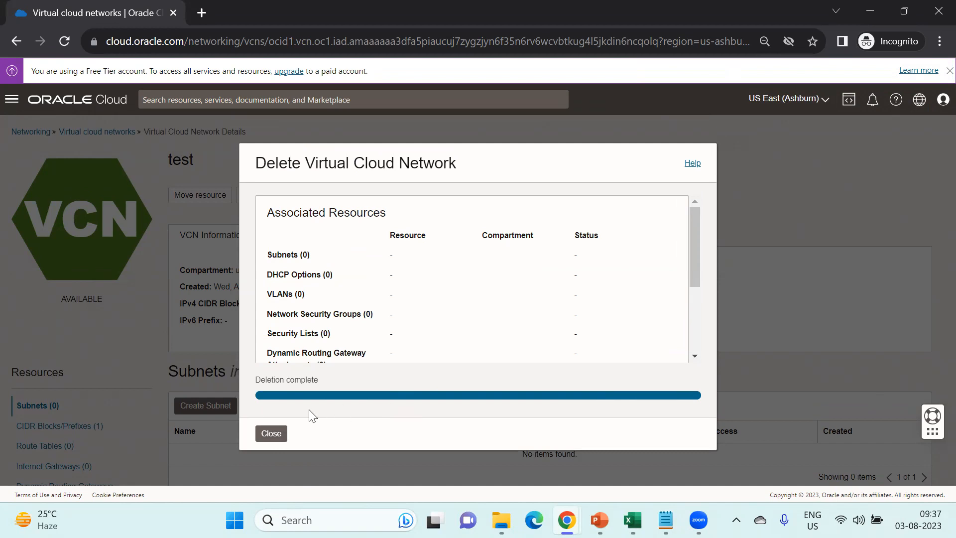
pyautogui.click(271, 435)
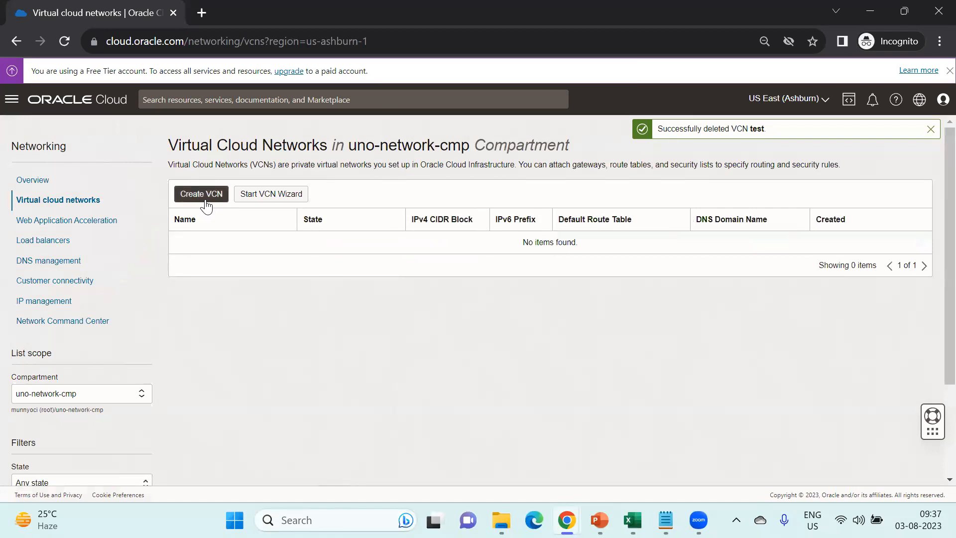
# - Create a VCN named Test with CIDR block 10.0.0.0/16 in uno-network-cmp
pyautogui.click(207, 202)
pyautogui.click(376, 193)
pyautogui.write('Test')
pyautogui.press('Tab')
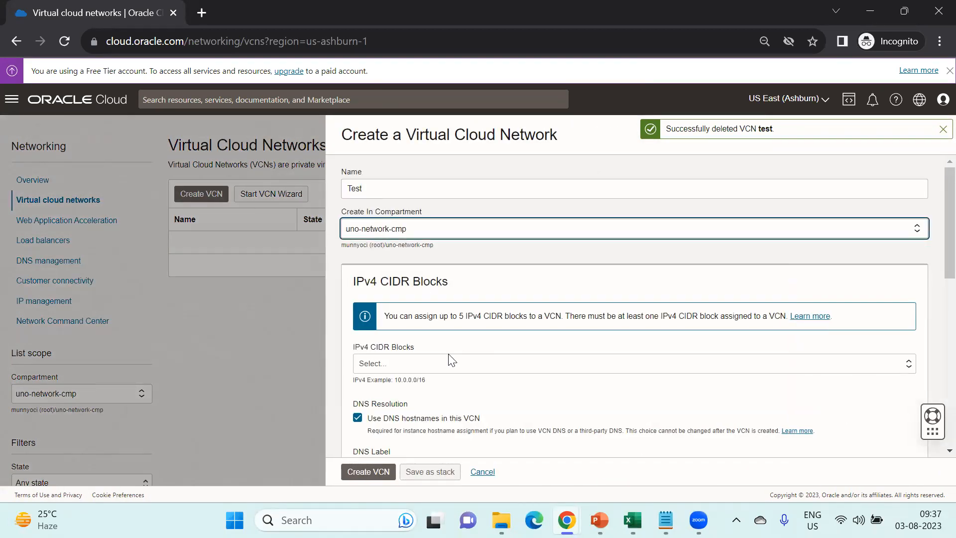
pyautogui.click(448, 363)
pyautogui.write('10,0,0')
pyautogui.press('BackSpace')
pyautogui.press('BackSpace')
pyautogui.press('BackSpace')
pyautogui.press('BackSpace')
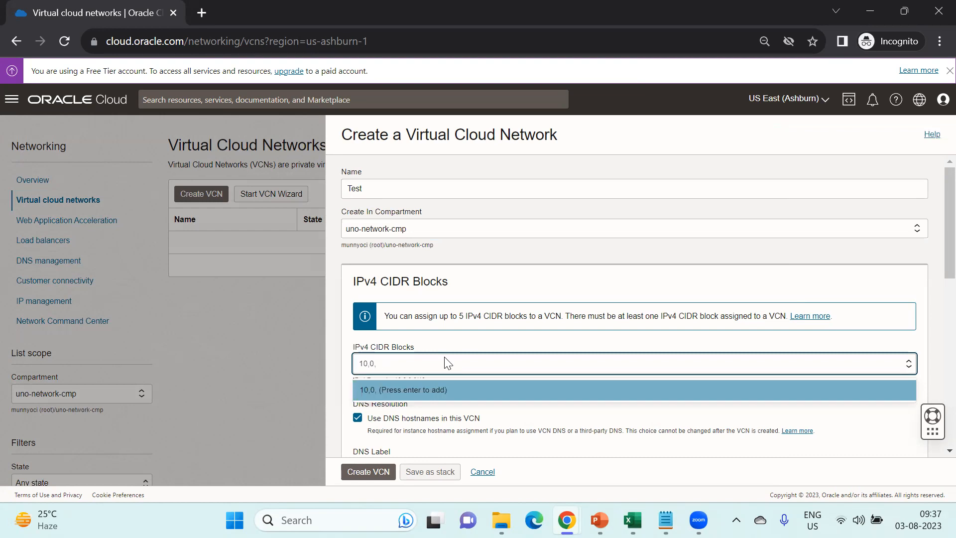
pyautogui.write('.0.0.0/16')
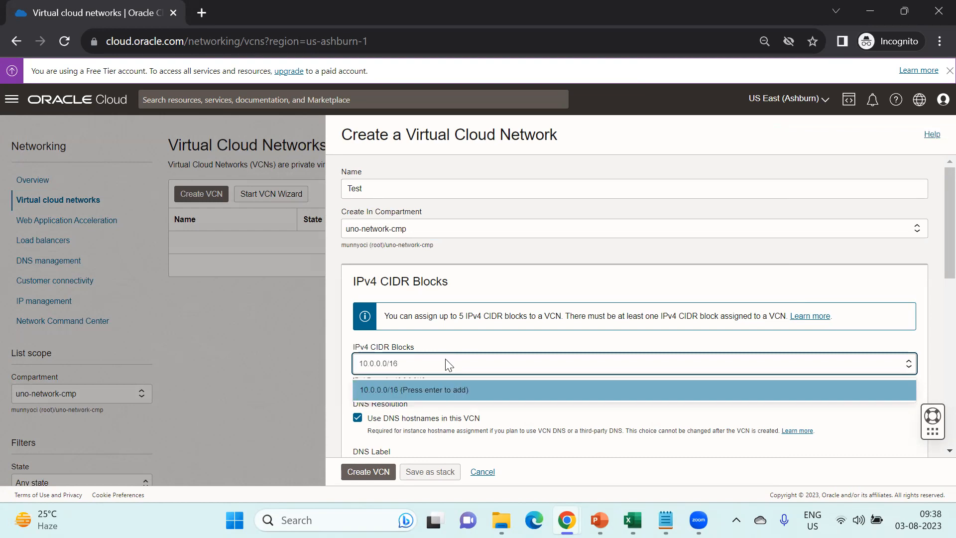
pyautogui.click(444, 389)
pyautogui.scroll(-5, 448, 348)
pyautogui.click(368, 473)
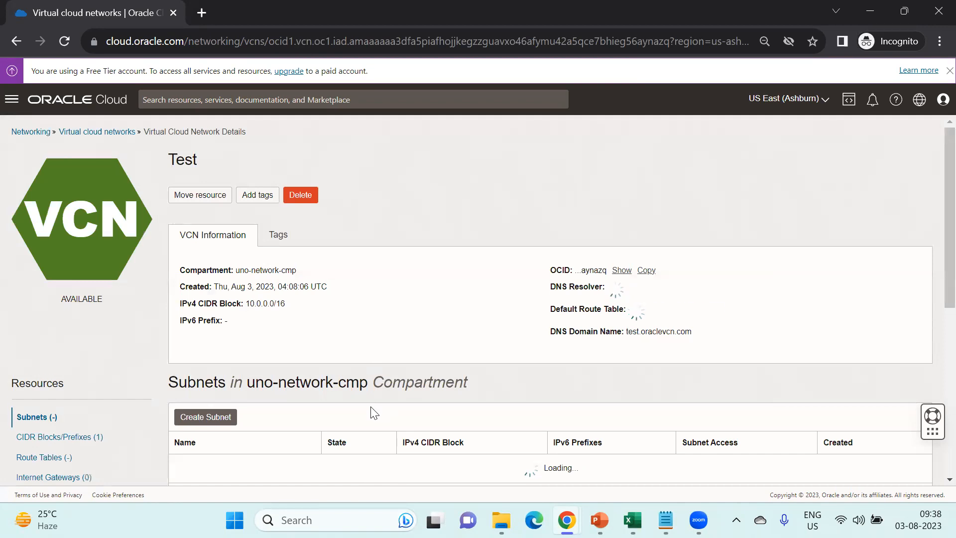
# - Bring the PowerPoint slide deck to the front, showing the Create Compartments slide
pyautogui.scroll(-3, 375, 412)
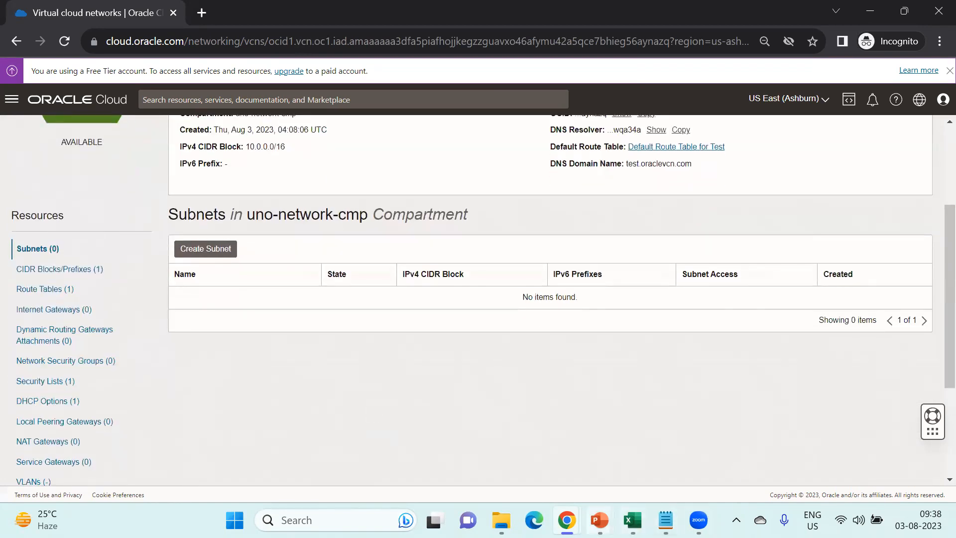
pyautogui.moveTo(599, 520)
pyautogui.click(548, 439)
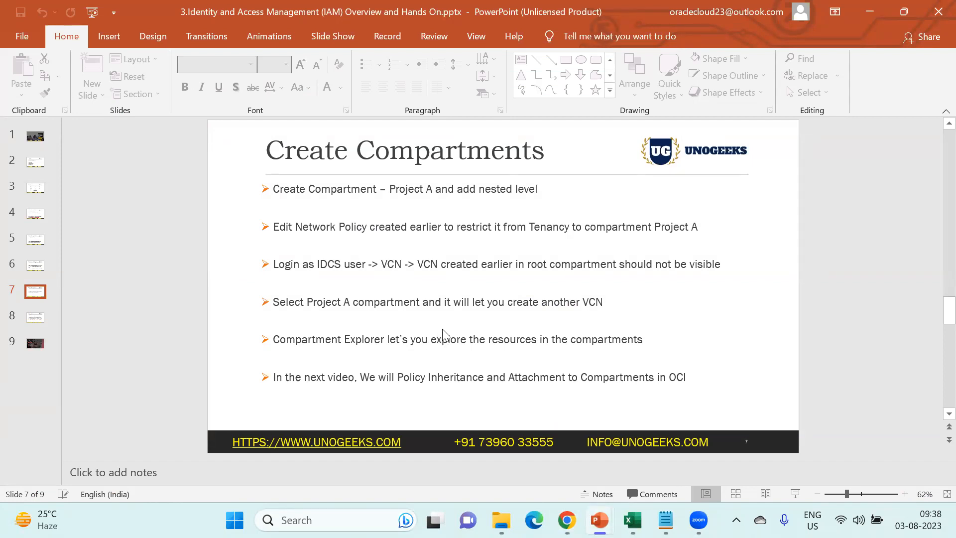
# - Advance to the Policy Inheritance slide, then cancel the unfinished test2 VCN in the admin console
pyautogui.scroll(-1, 442, 328)
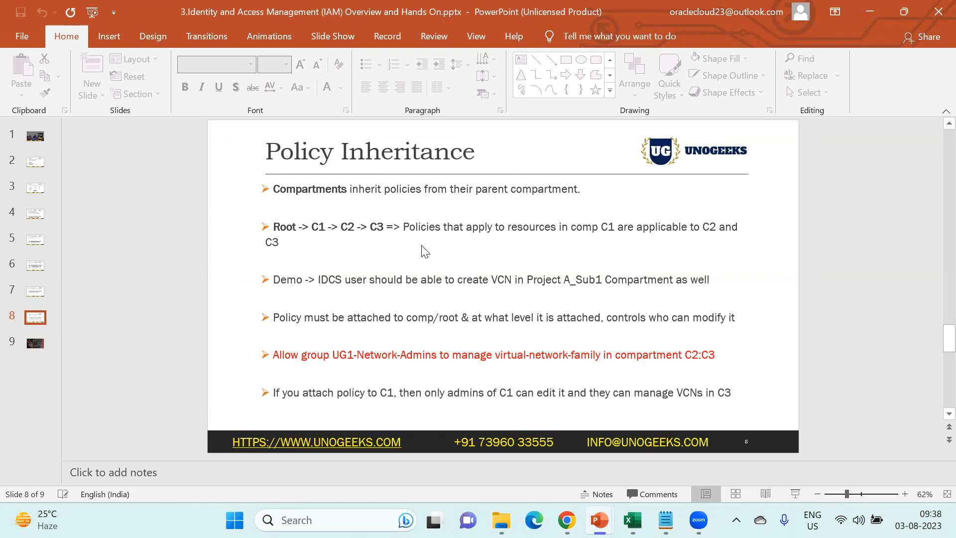
pyautogui.moveTo(566, 520)
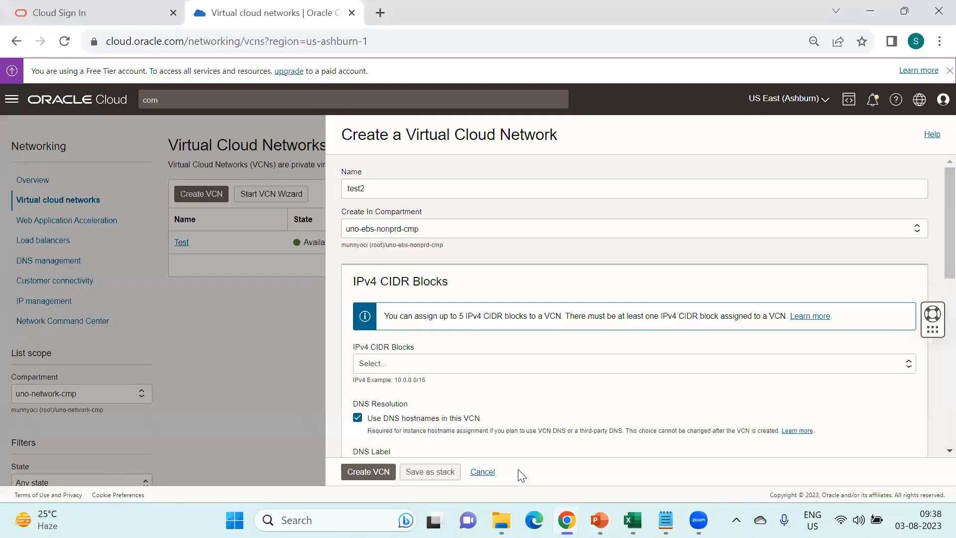
pyautogui.click(518, 474)
pyautogui.click(482, 472)
pyautogui.click(11, 99)
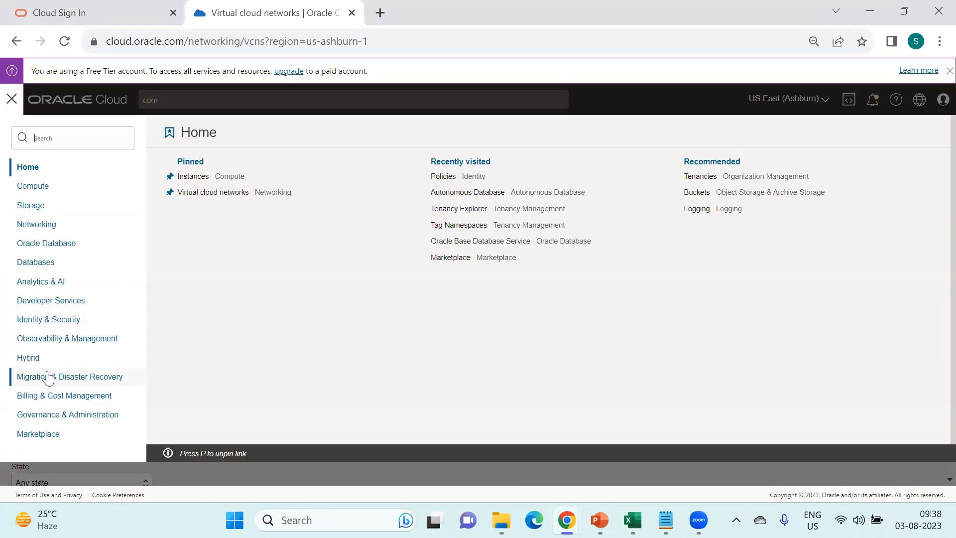
# - Open the Netwrok policy from the root compartment's Identity & Security Policies list
pyautogui.click(47, 327)
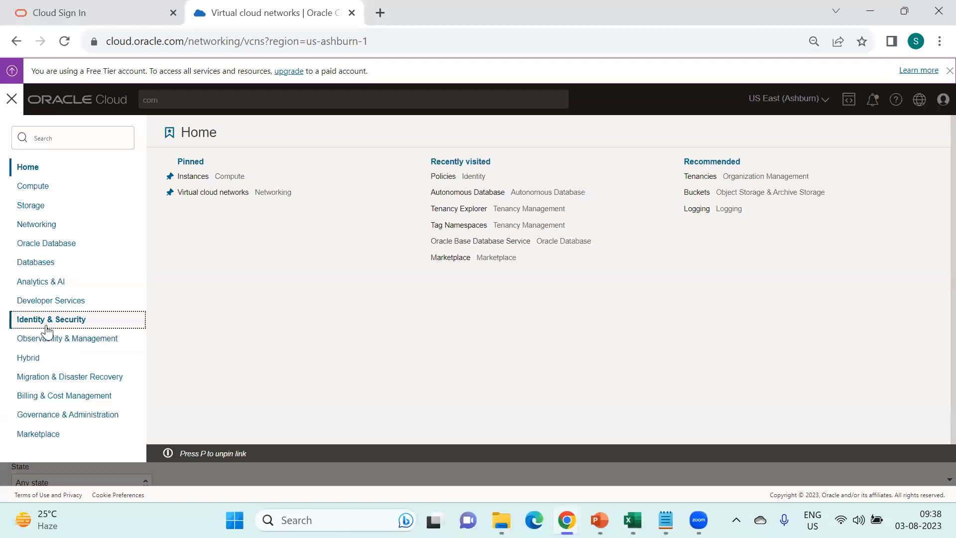
pyautogui.click(191, 224)
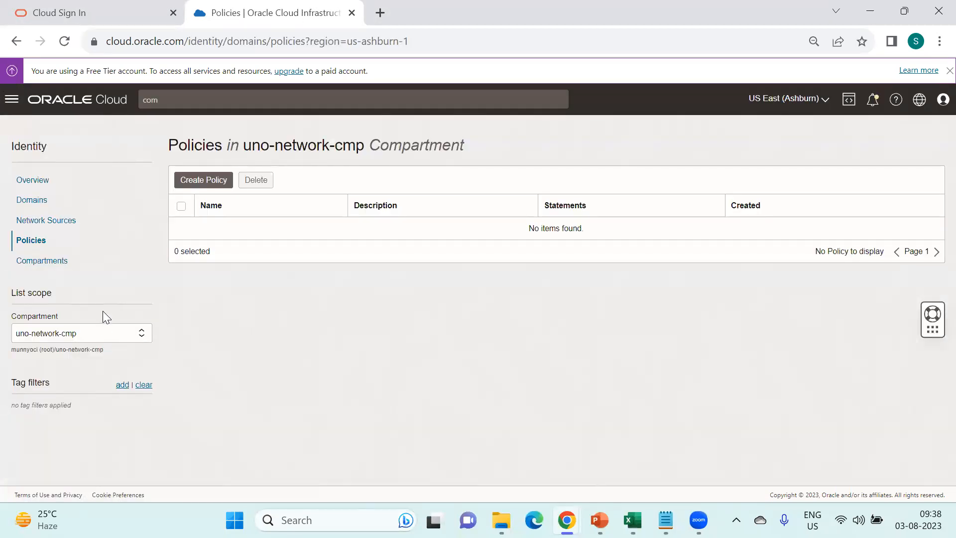
pyautogui.click(101, 337)
pyautogui.click(85, 349)
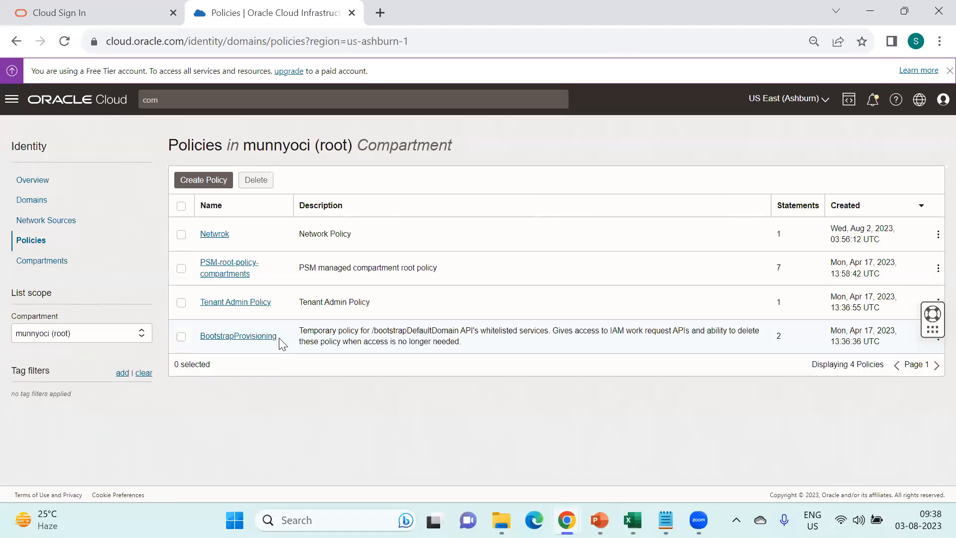
pyautogui.click(214, 233)
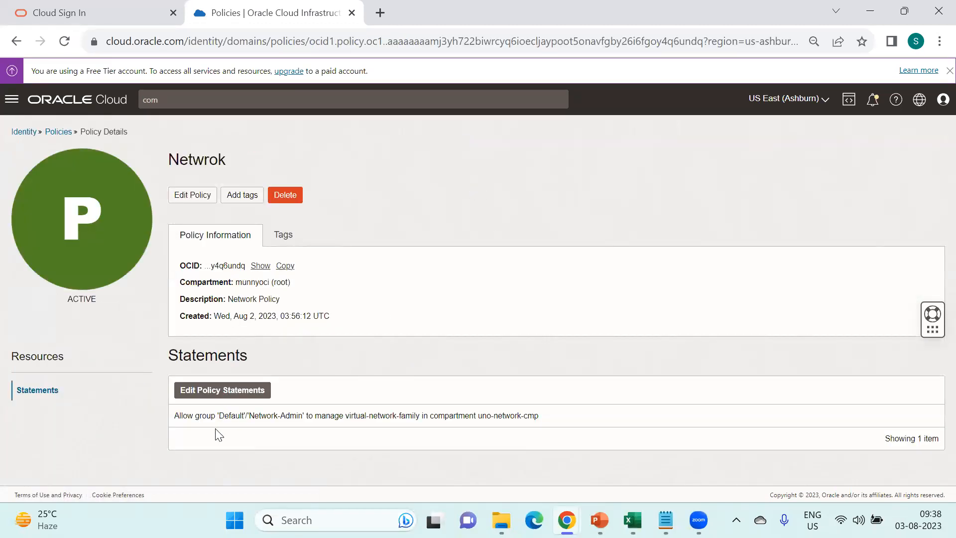
# - Replace uno-network-cmp with uno-ebs-prd-cmp in the policy statement, save, and return to the Network-Admin window
pyautogui.moveTo(477, 416); pyautogui.dragTo(538, 416)
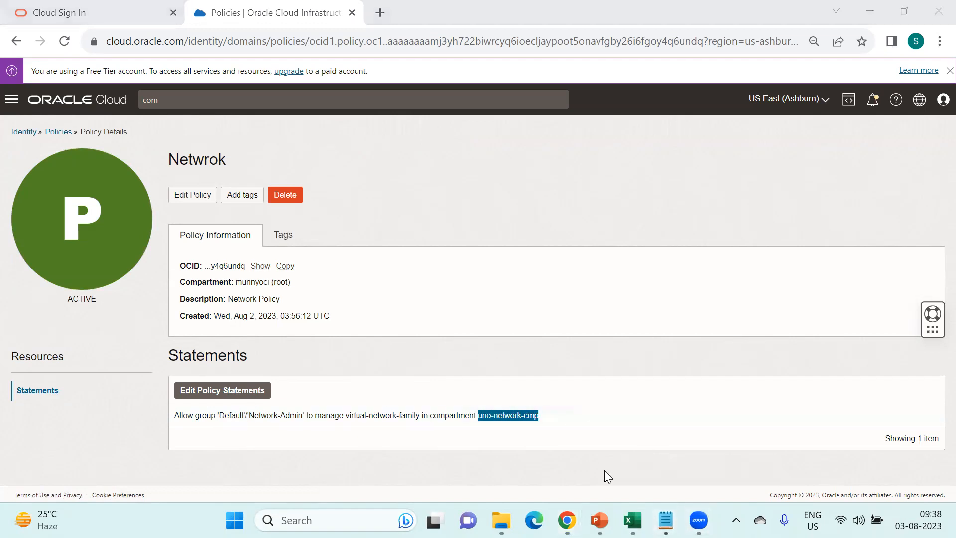
pyautogui.click(666, 520)
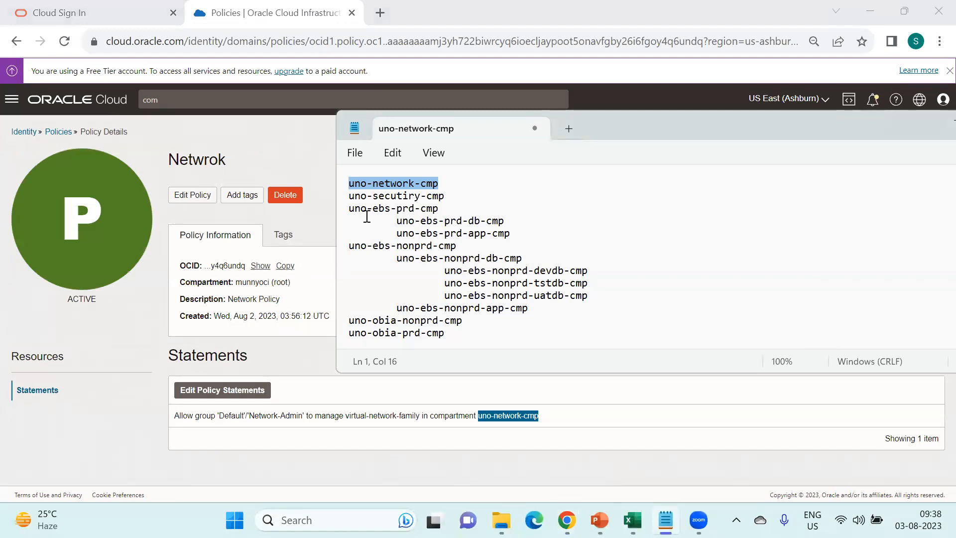
pyautogui.moveTo(349, 209); pyautogui.dragTo(439, 213)
pyautogui.hotkey('ctrl', 'c')
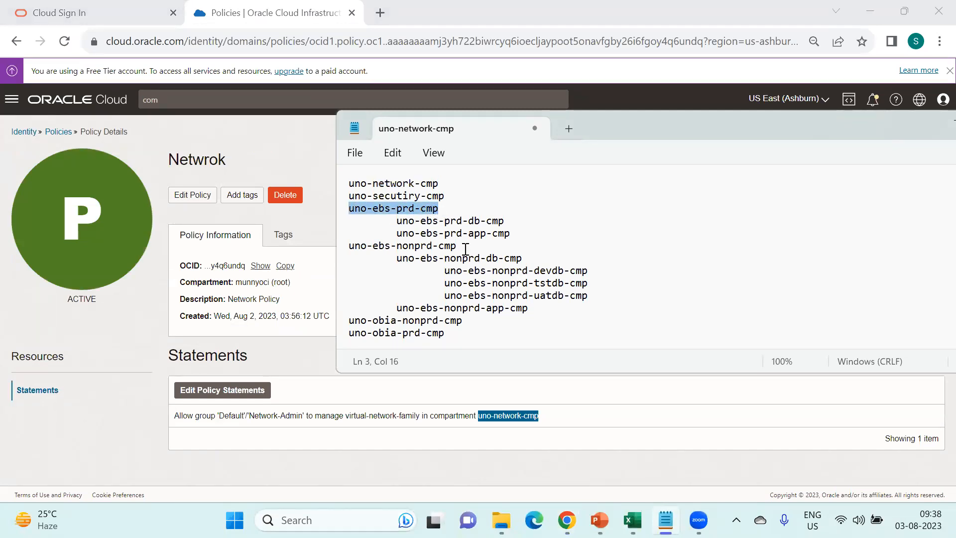
pyautogui.click(400, 456)
pyautogui.click(219, 392)
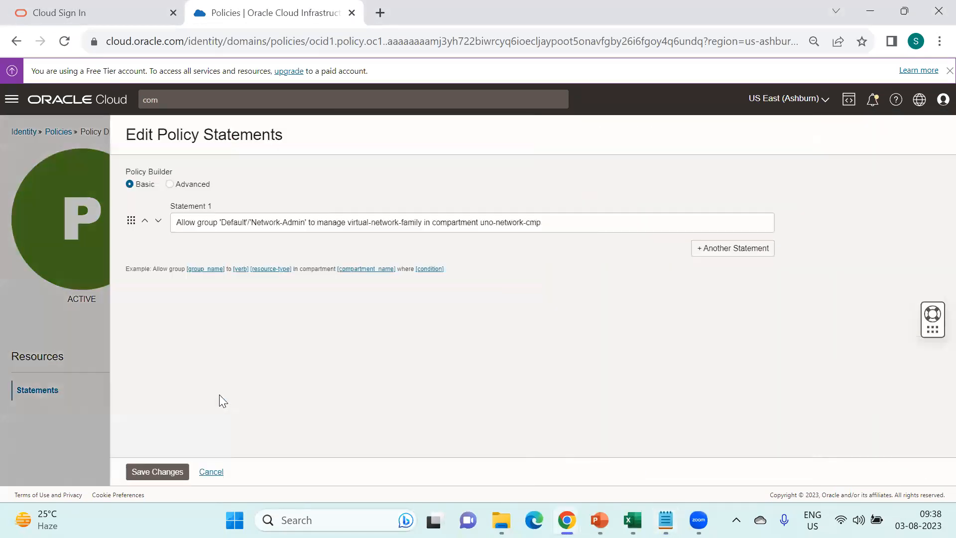
pyautogui.moveTo(371, 222); pyautogui.dragTo(468, 217)
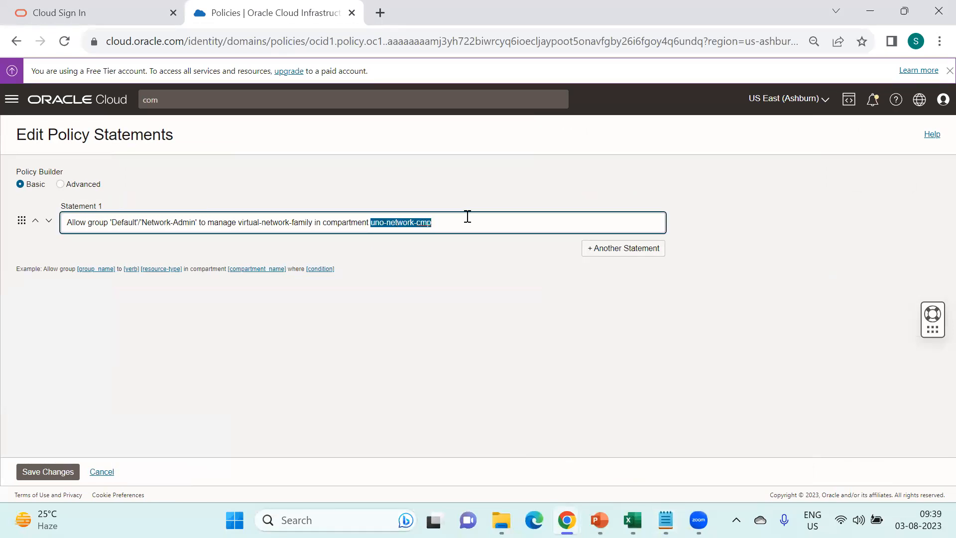
pyautogui.hotkey('ctrl', 'v')
pyautogui.click(54, 472)
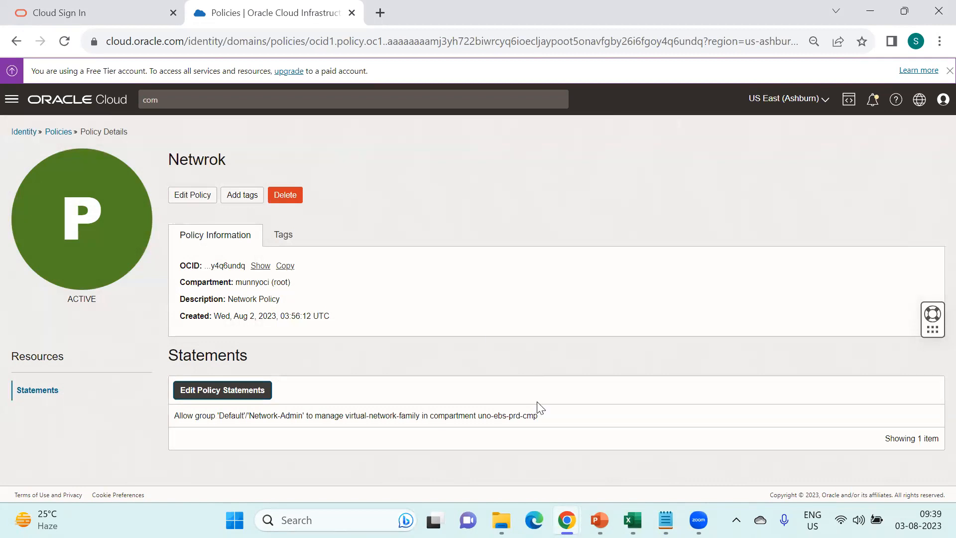
pyautogui.moveTo(567, 520)
pyautogui.click(644, 445)
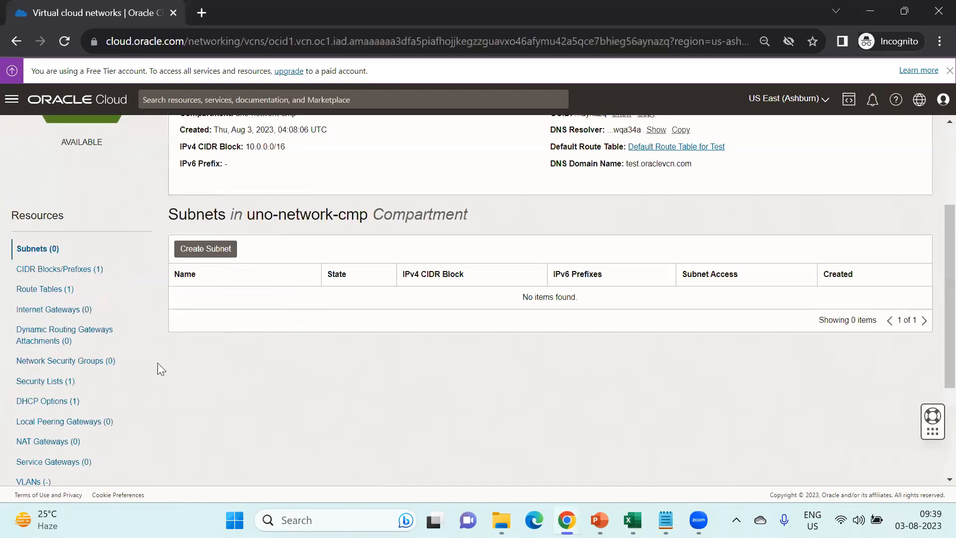
# - Go back to the VCN list and browse the root compartment tree
pyautogui.scroll(3, 239, 344)
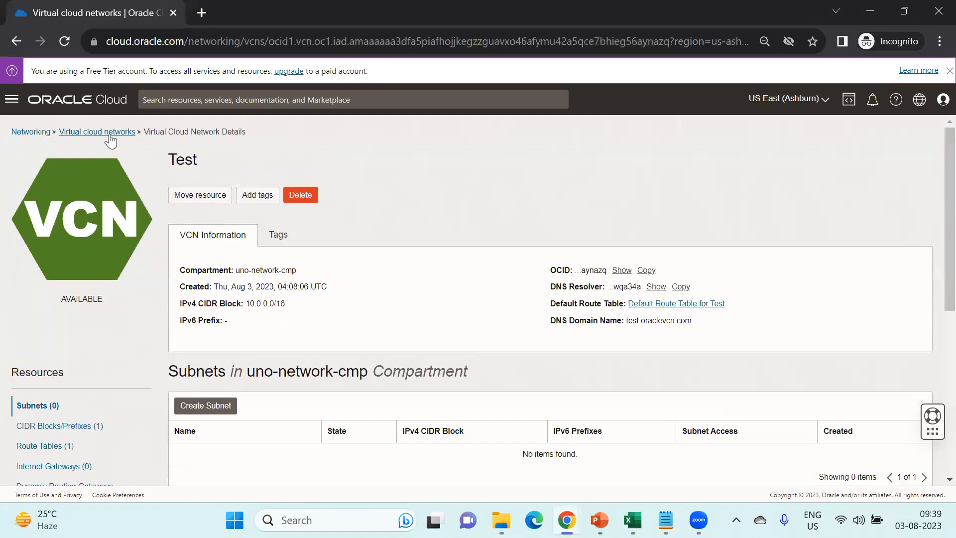
pyautogui.click(109, 132)
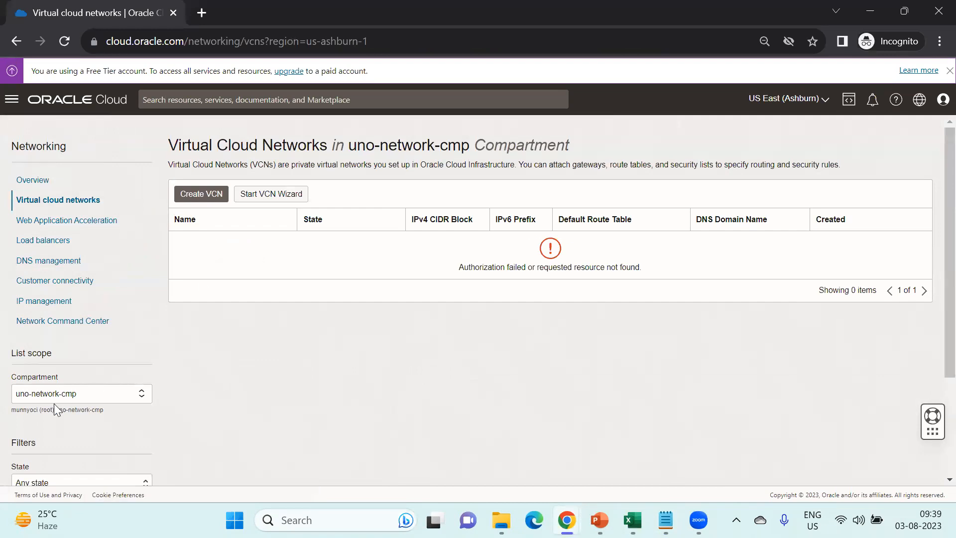
pyautogui.click(102, 394)
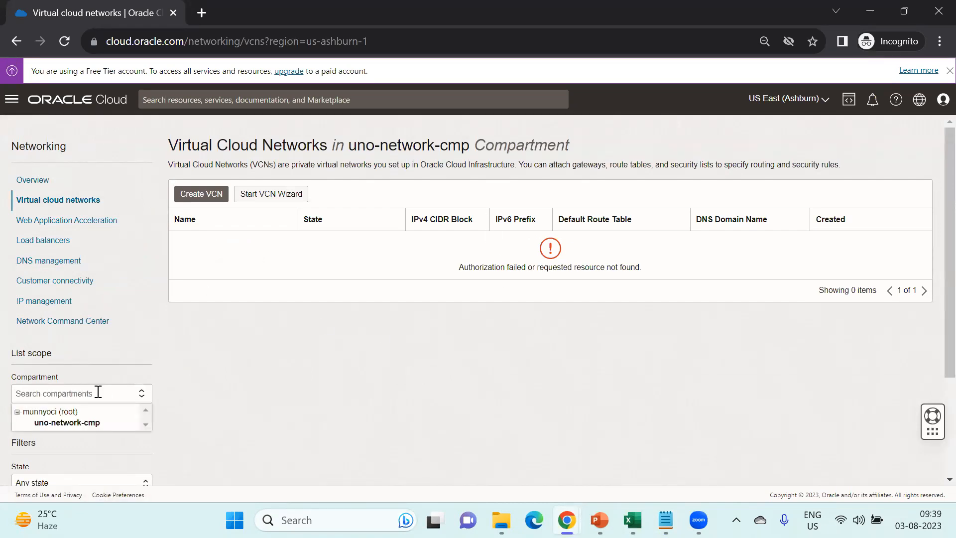
pyautogui.click(17, 413)
pyautogui.click(17, 412)
# - Reload the page and list VCNs in uno-ebs-prd-app-cmp under uno-ebs-prd-cmp
pyautogui.click(64, 40)
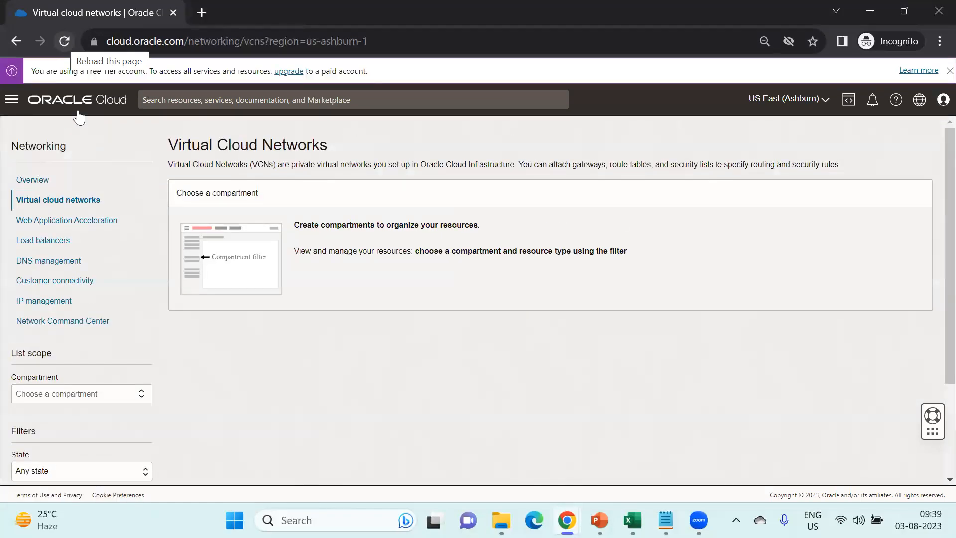
pyautogui.click(100, 393)
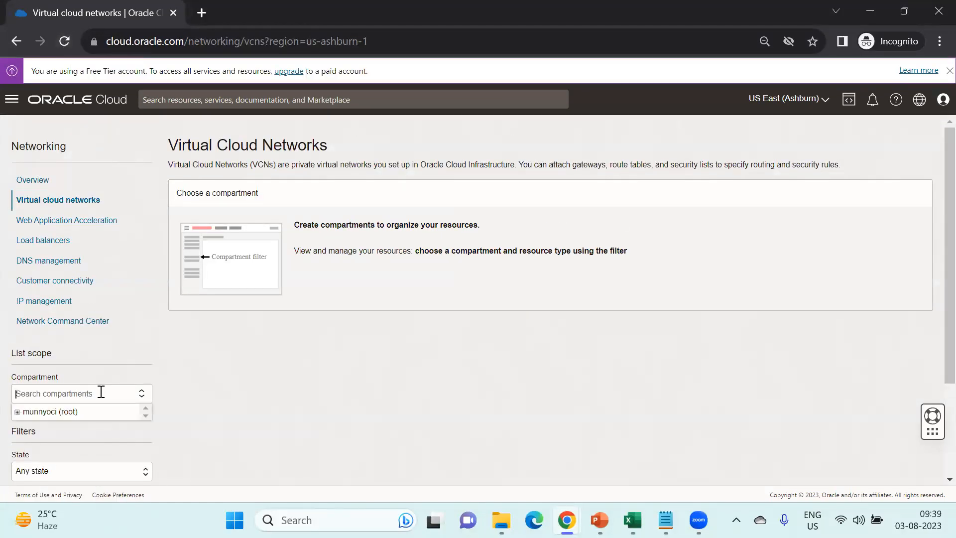
pyautogui.click(17, 413)
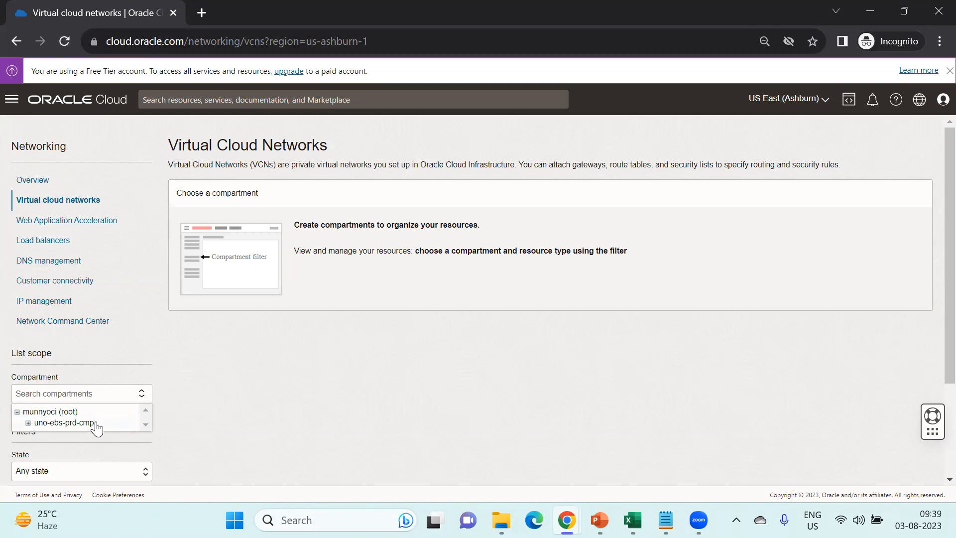
pyautogui.click(28, 423)
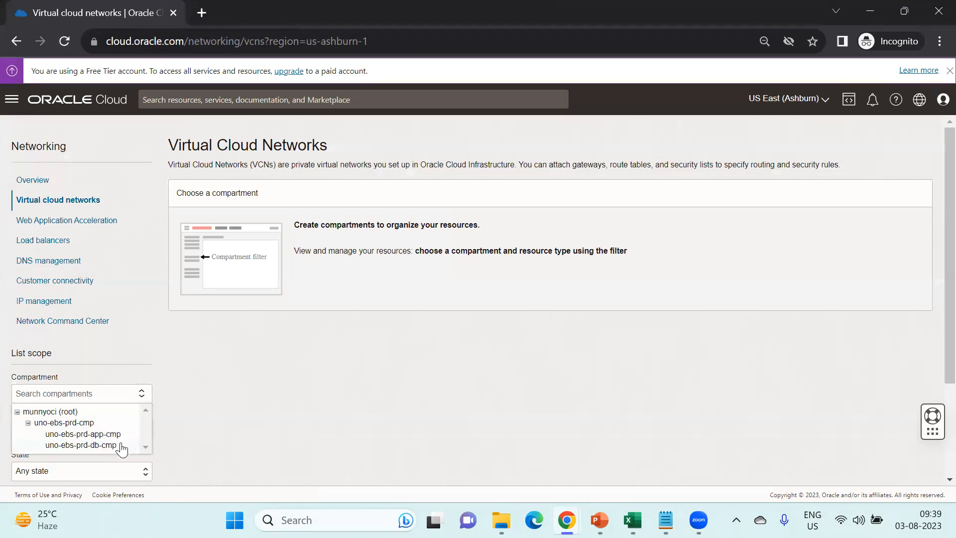
pyautogui.click(117, 434)
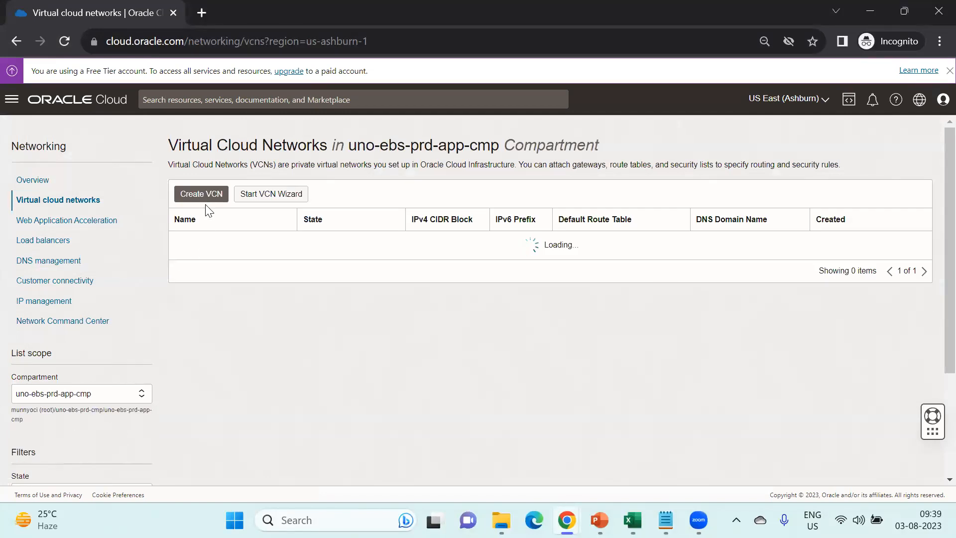
# - Submit a new VCN named Test with CIDR block 172.17.0.0/16 in uno-ebs-prd-app-cmp
pyautogui.click(214, 195)
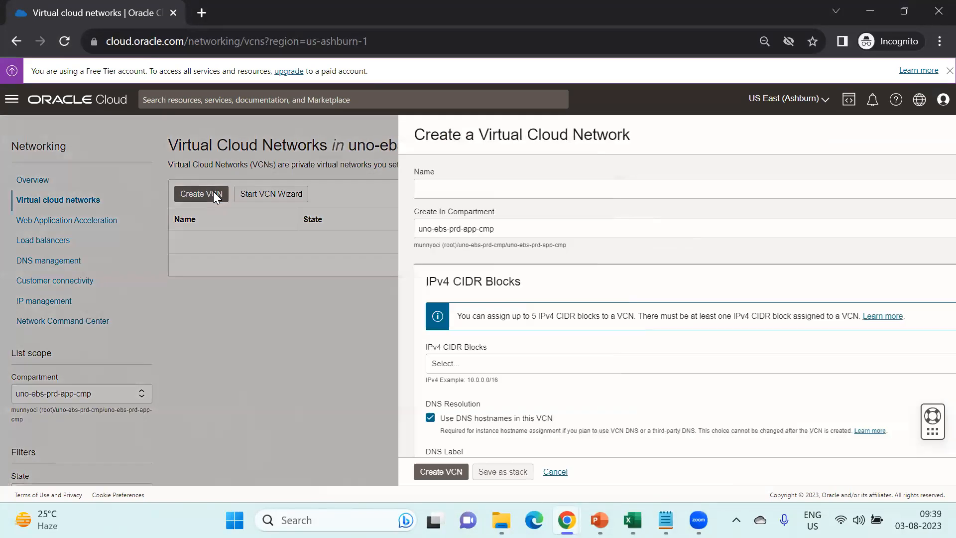
pyautogui.click(408, 196)
pyautogui.write('Test')
pyautogui.press('Tab')
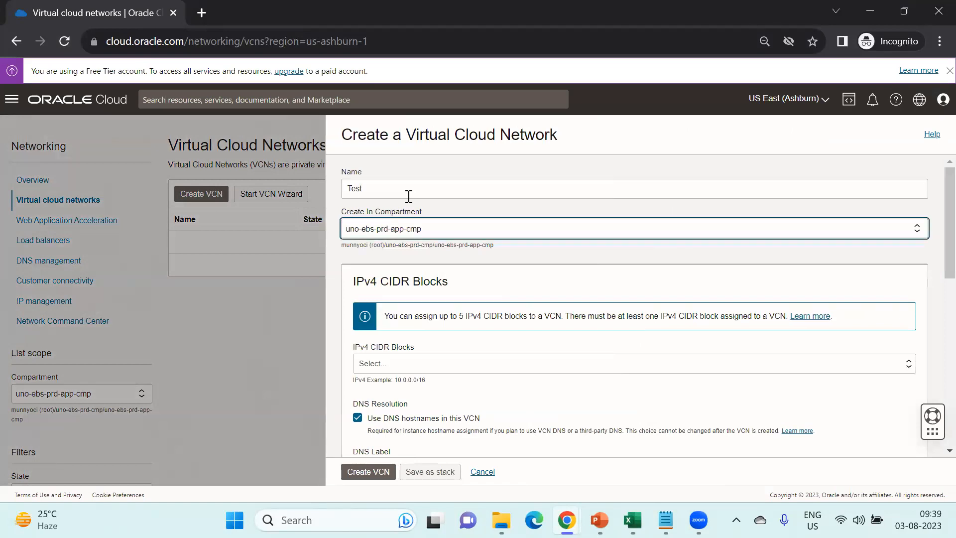
pyautogui.click(427, 368)
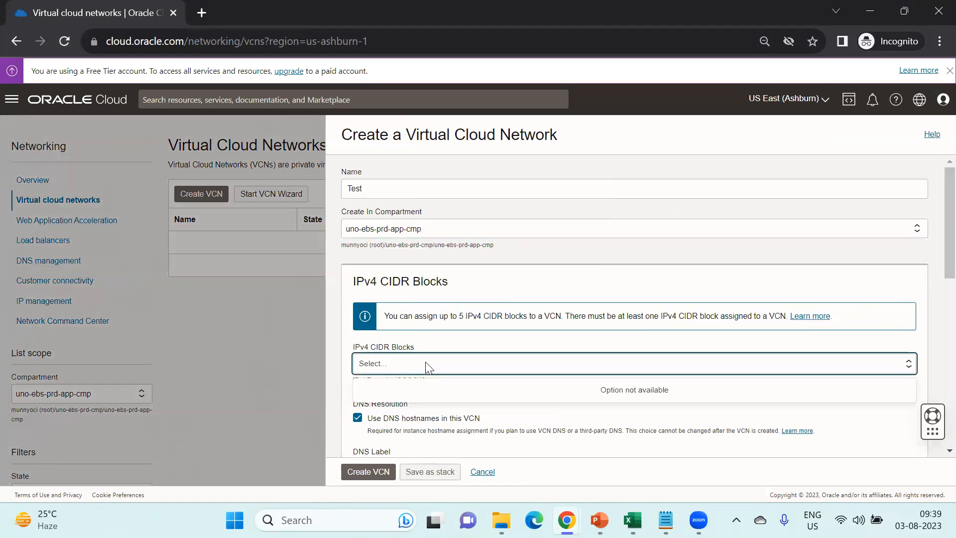
pyautogui.write('172.17.0.0')
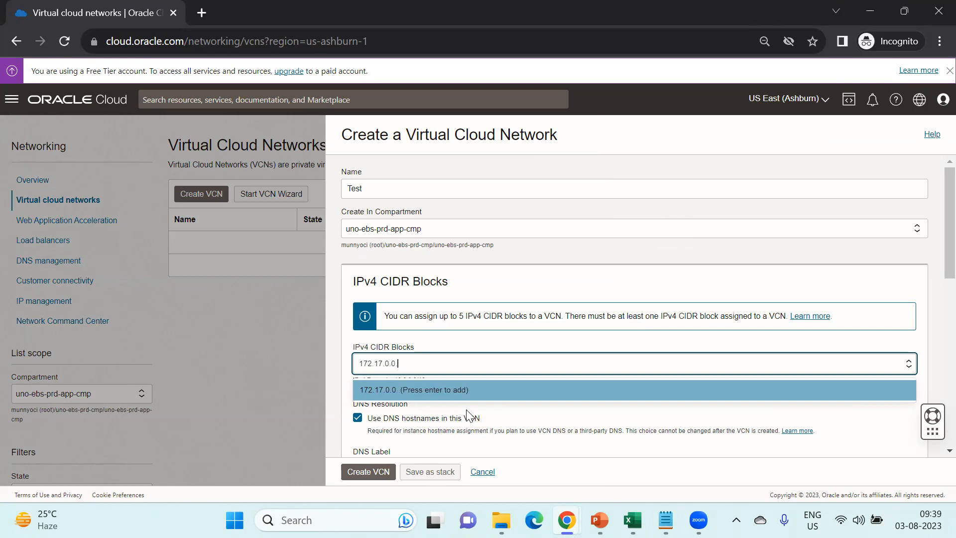
pyautogui.write('/16')
pyautogui.click(442, 389)
pyautogui.click(379, 477)
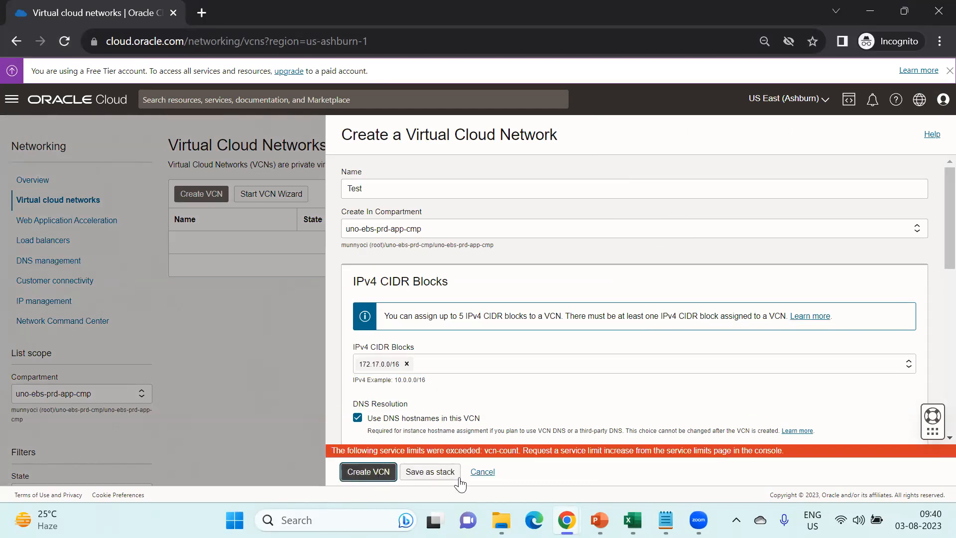
# - In the admin window, list the virtual cloud networks in compartment uno-network-cmp
pyautogui.moveTo(566, 520)
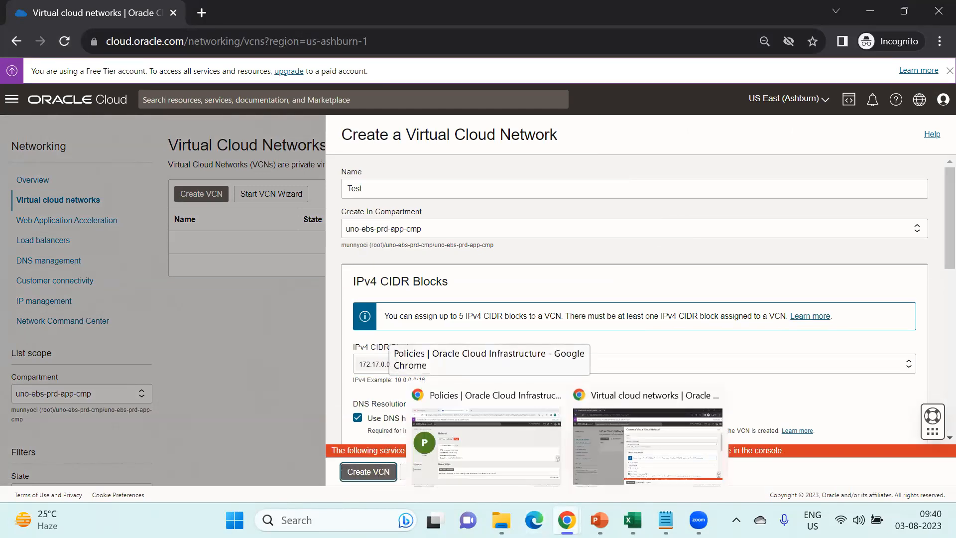
pyautogui.click(486, 448)
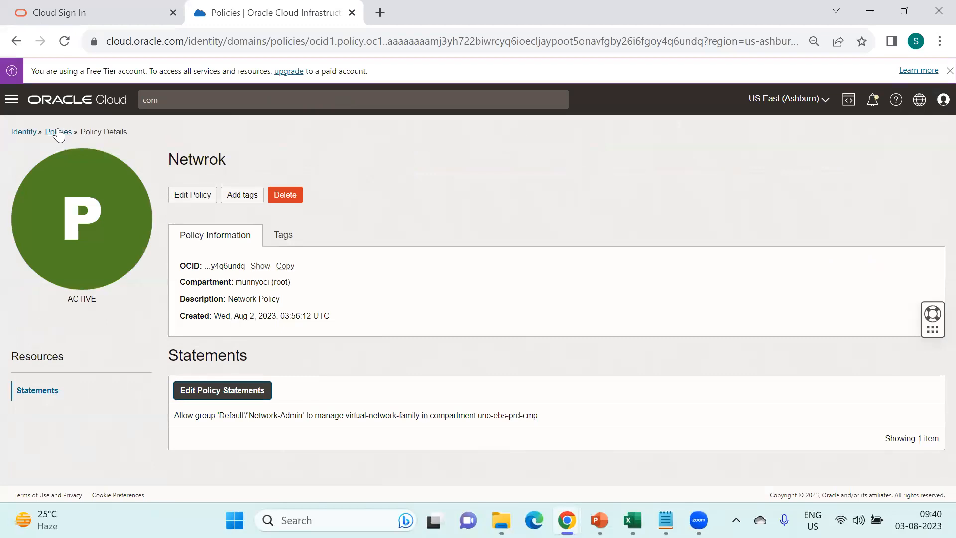
pyautogui.click(12, 99)
pyautogui.moveTo(35, 224)
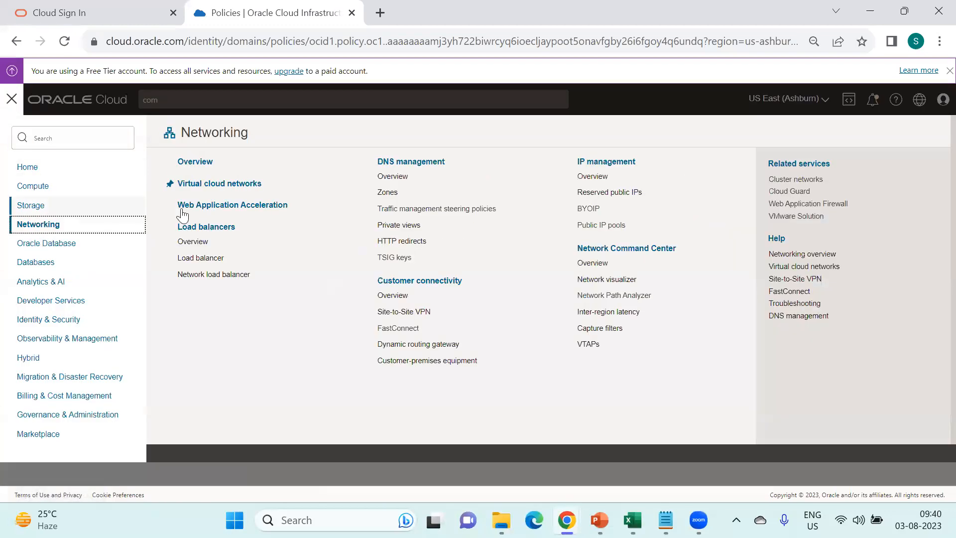
pyautogui.click(231, 184)
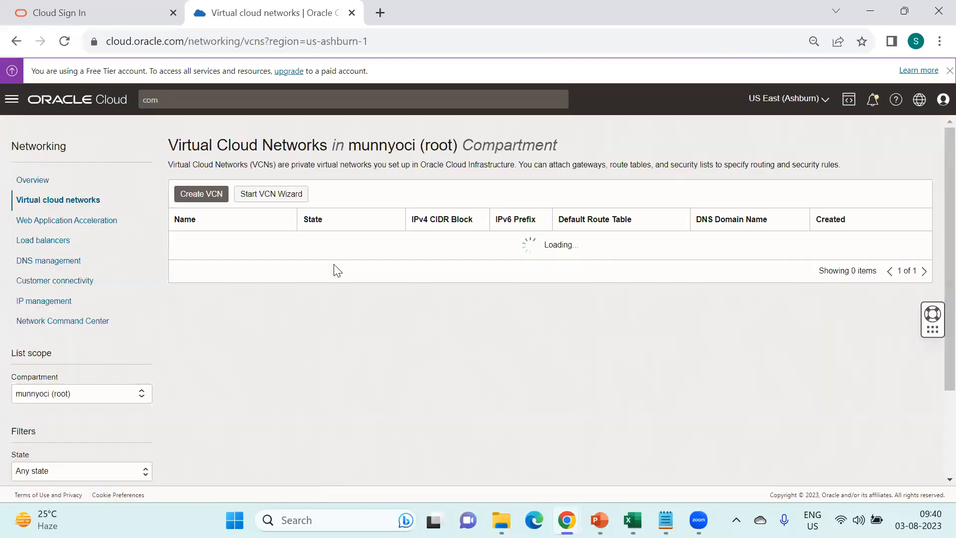
pyautogui.click(85, 397)
pyautogui.click(75, 454)
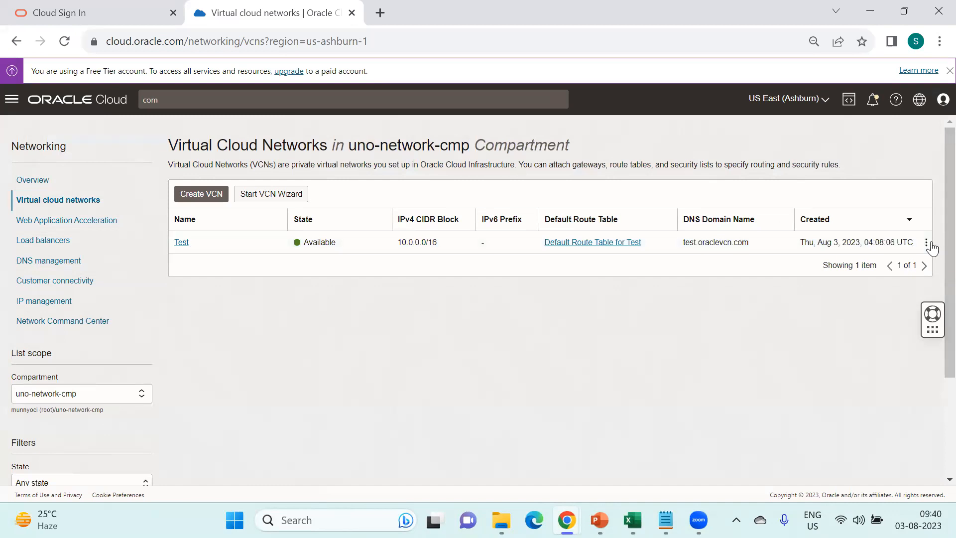
# - Delete the Test VCN in uno-network-cmp with its scanned associated resources
pyautogui.click(927, 242)
pyautogui.click(868, 357)
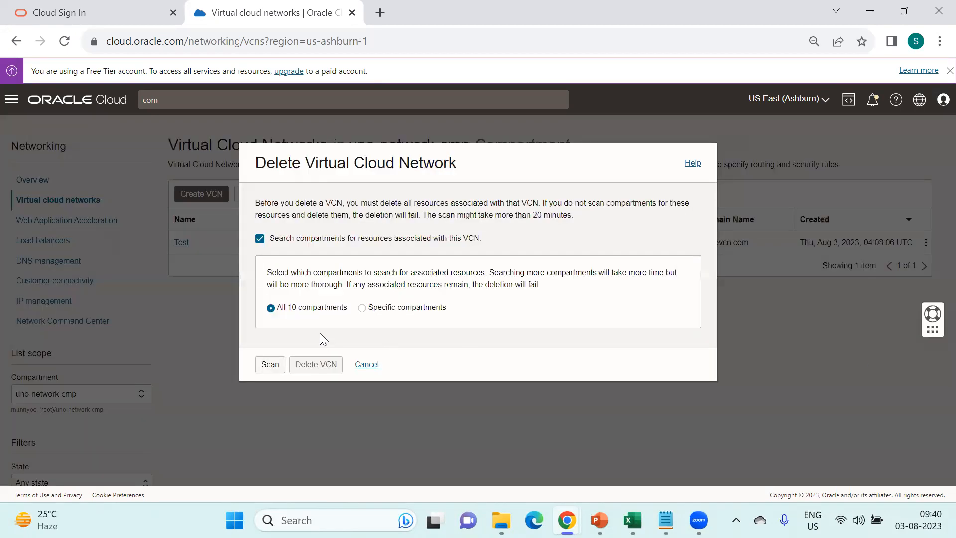
pyautogui.click(270, 365)
pyautogui.scroll(-5, 383, 319)
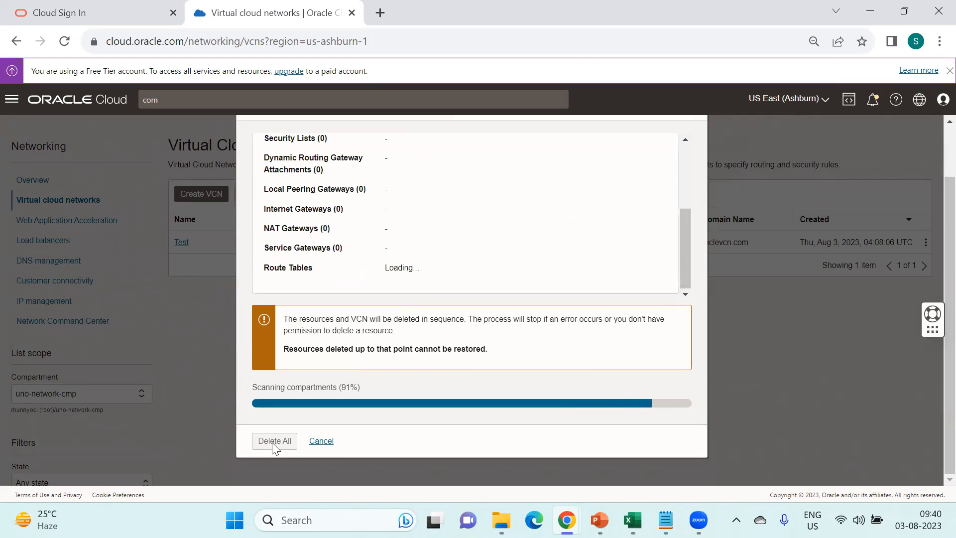
pyautogui.click(273, 445)
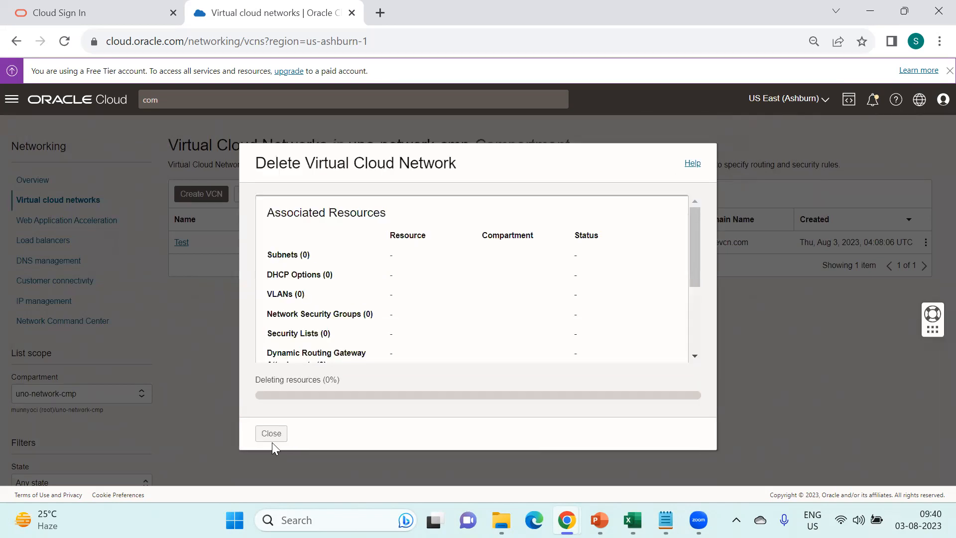
# - Back in the Incognito window, retry creating the Test VCN
pyautogui.moveTo(566, 520)
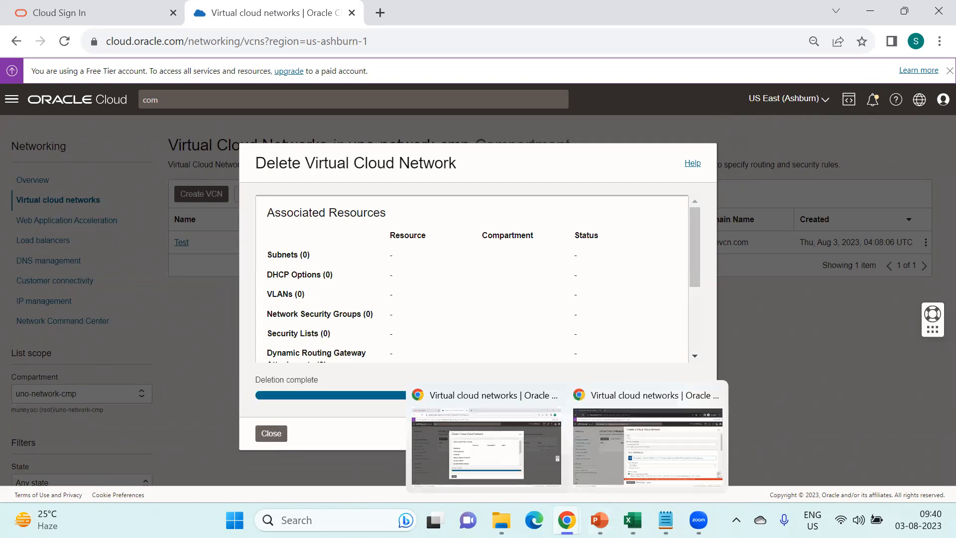
pyautogui.click(635, 466)
pyautogui.click(382, 476)
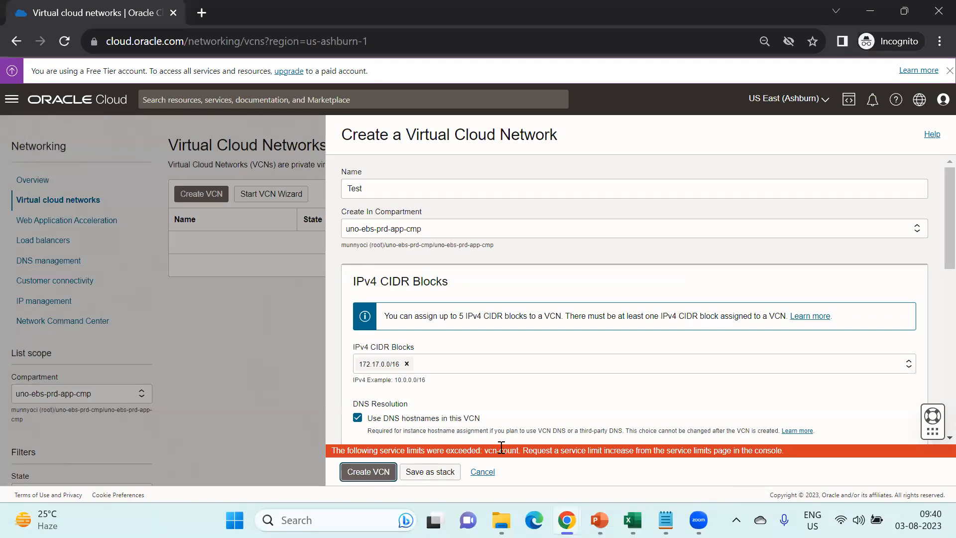
pyautogui.click(354, 473)
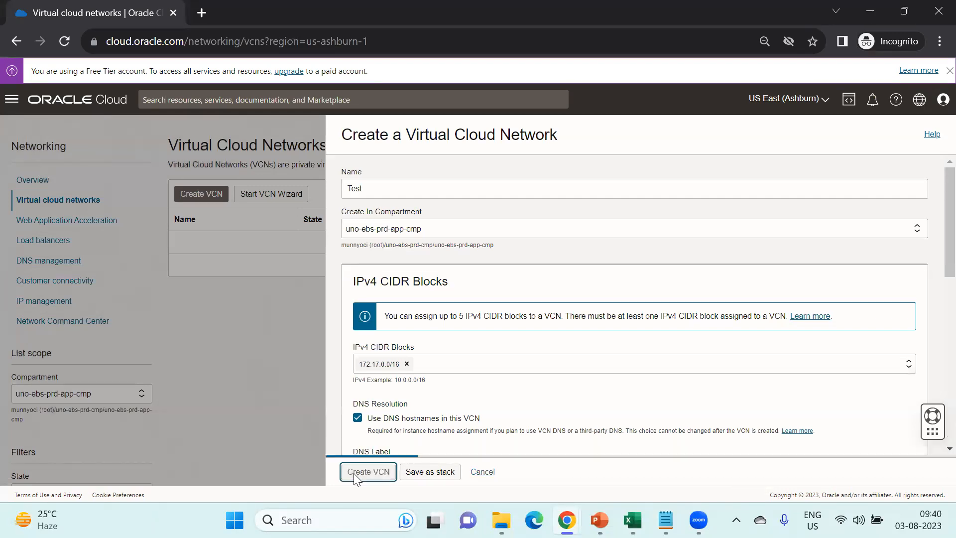
pyautogui.click(355, 473)
# - Close the finished deletion dialog, then submit the Test VCN form in Incognito again
pyautogui.moveTo(567, 520)
pyautogui.click(477, 450)
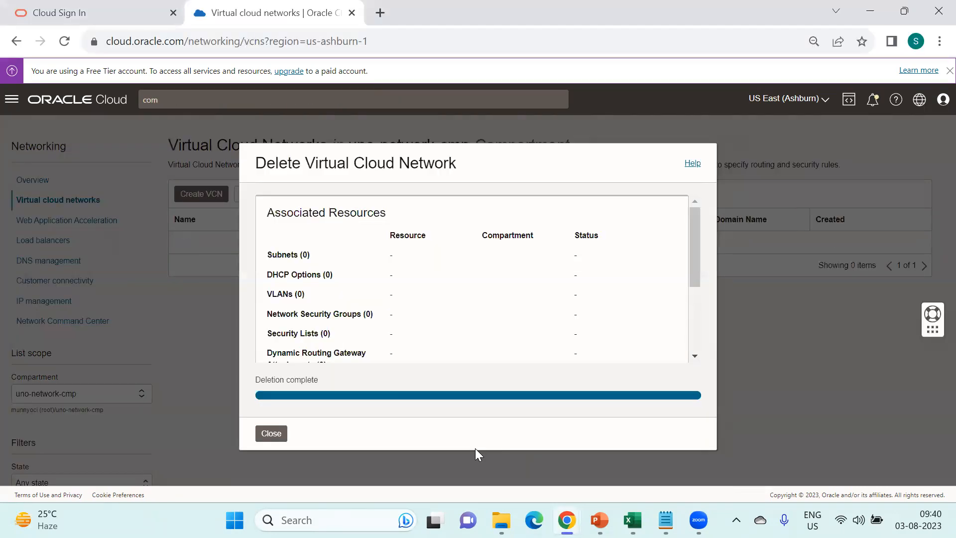
pyautogui.click(274, 433)
pyautogui.moveTo(568, 520)
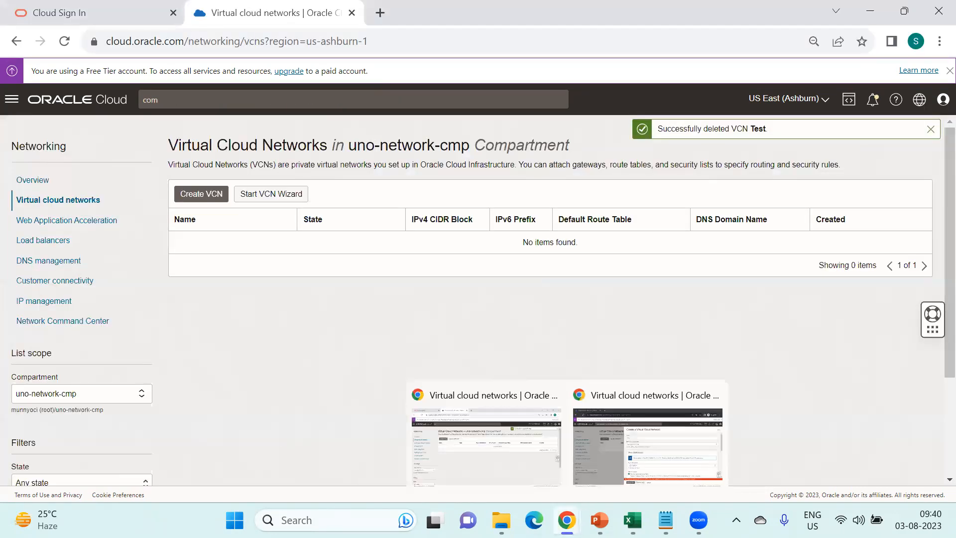
pyautogui.click(619, 474)
pyautogui.click(393, 475)
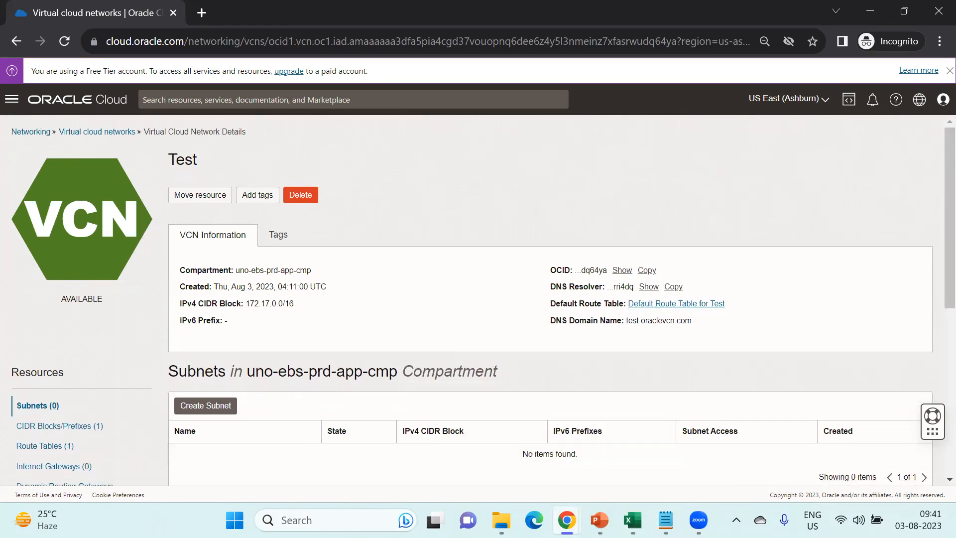
# - In the admin VCN list, switch the compartment to uno-ebs-prd-cmp, showing no VCNs
pyautogui.moveTo(567, 520)
pyautogui.click(504, 478)
pyautogui.click(98, 394)
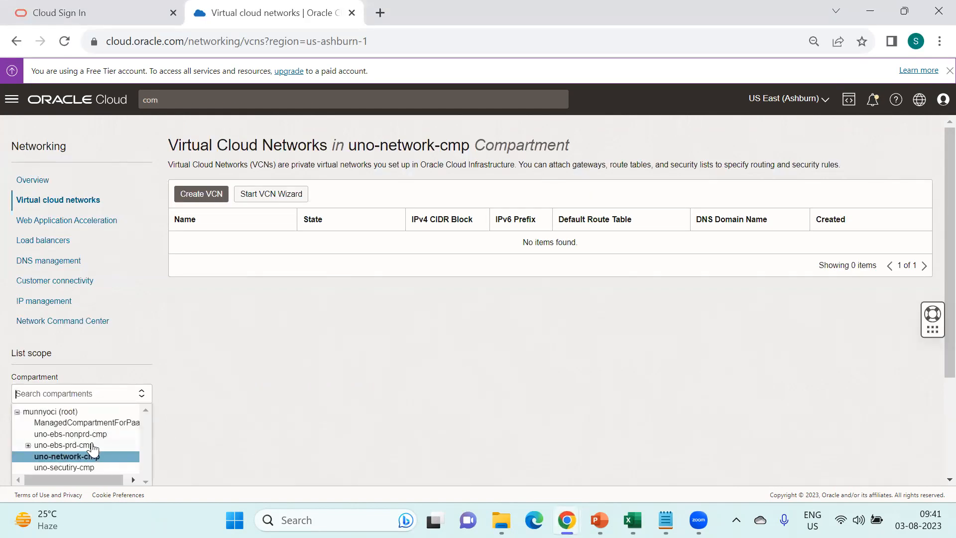
pyautogui.click(92, 444)
pyautogui.click(91, 395)
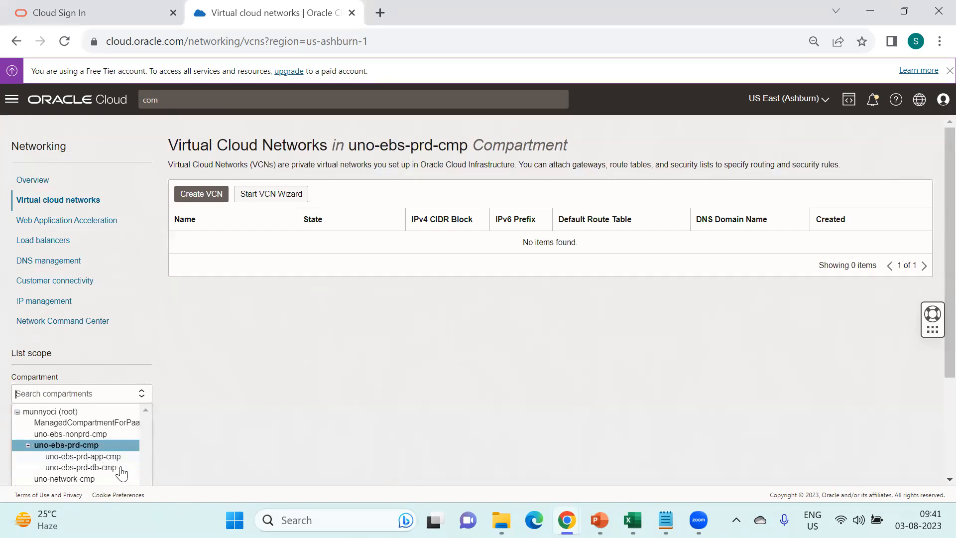
# - Bring the PowerPoint Policy Inheritance slide back to the front
pyautogui.moveTo(634, 509)
pyautogui.moveTo(600, 518)
pyautogui.click(533, 472)
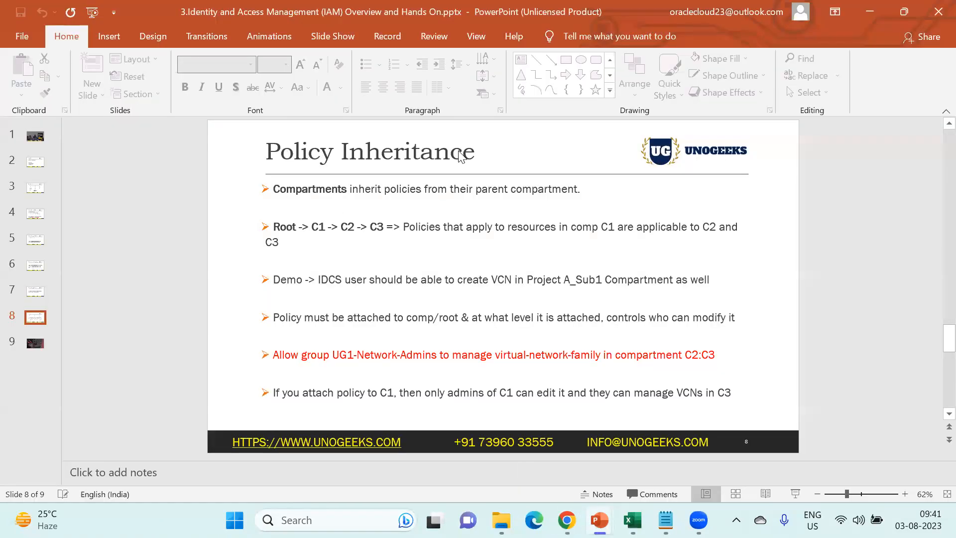
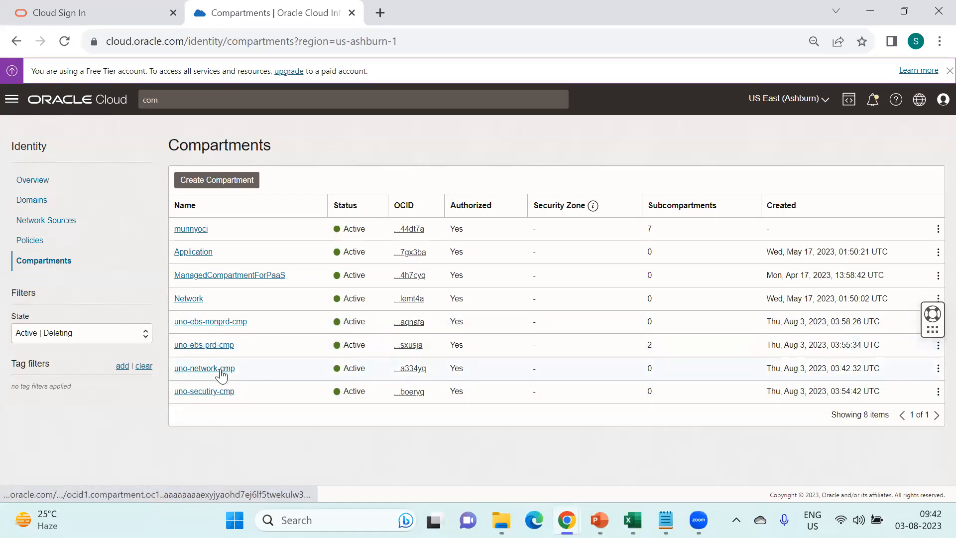
# - Move uno-network-cmp from the root into uno-ebs-prd-cmp/uno-ebs-prd-app-cmp, acknowledging the policy warning
pyautogui.click(938, 368)
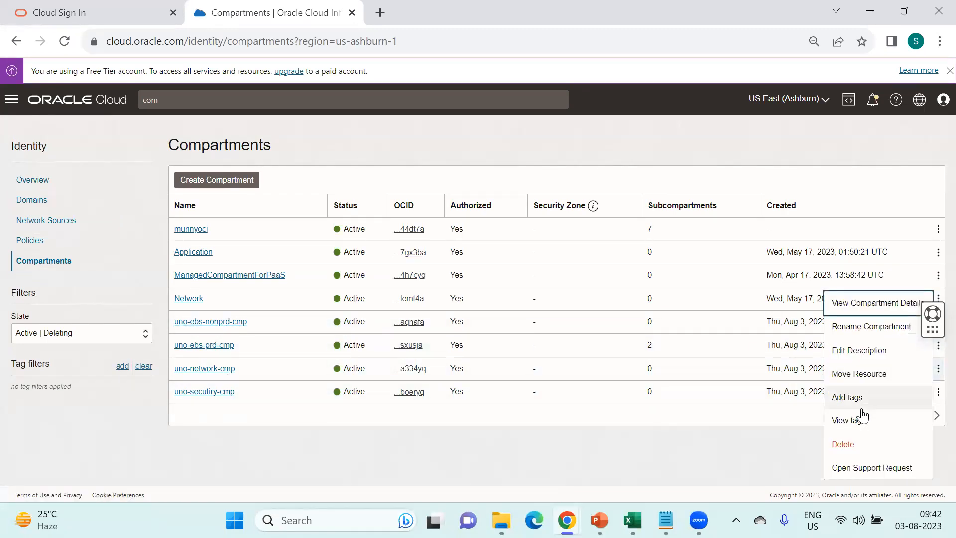
pyautogui.click(860, 375)
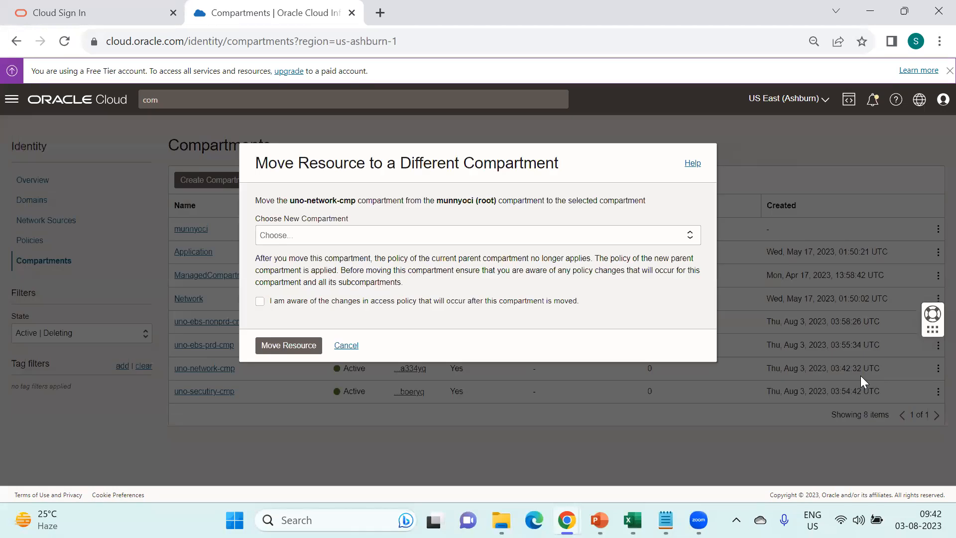
pyautogui.click(382, 234)
pyautogui.click(261, 254)
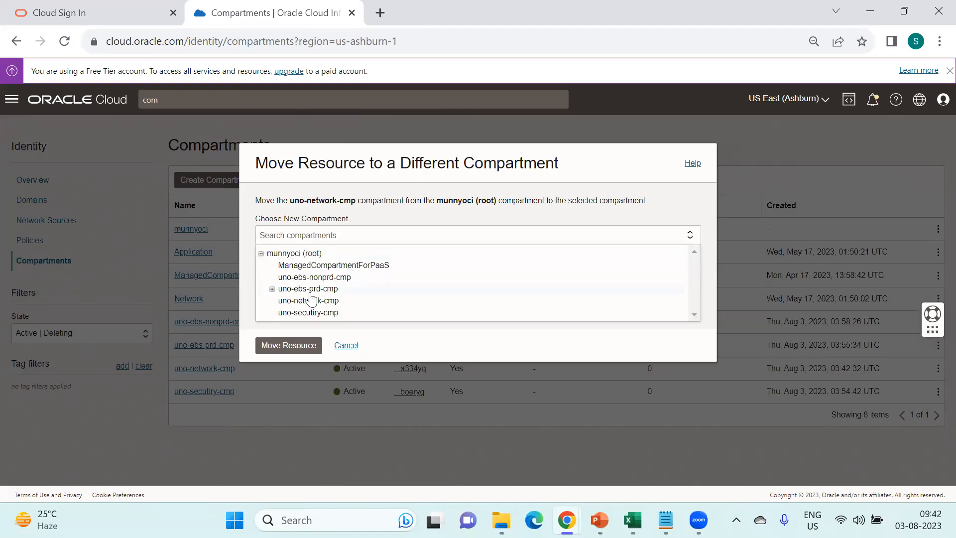
pyautogui.click(272, 289)
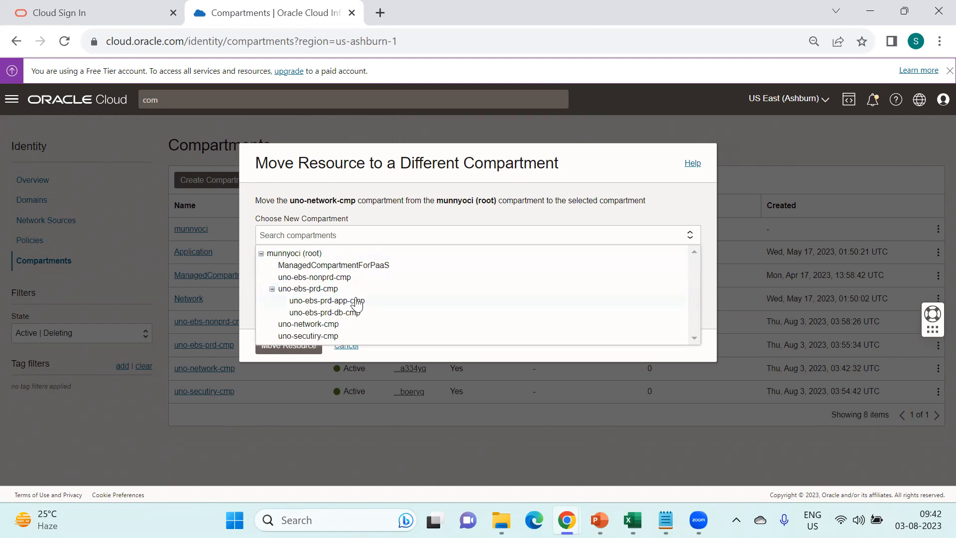
pyautogui.click(356, 301)
pyautogui.click(260, 313)
pyautogui.click(282, 359)
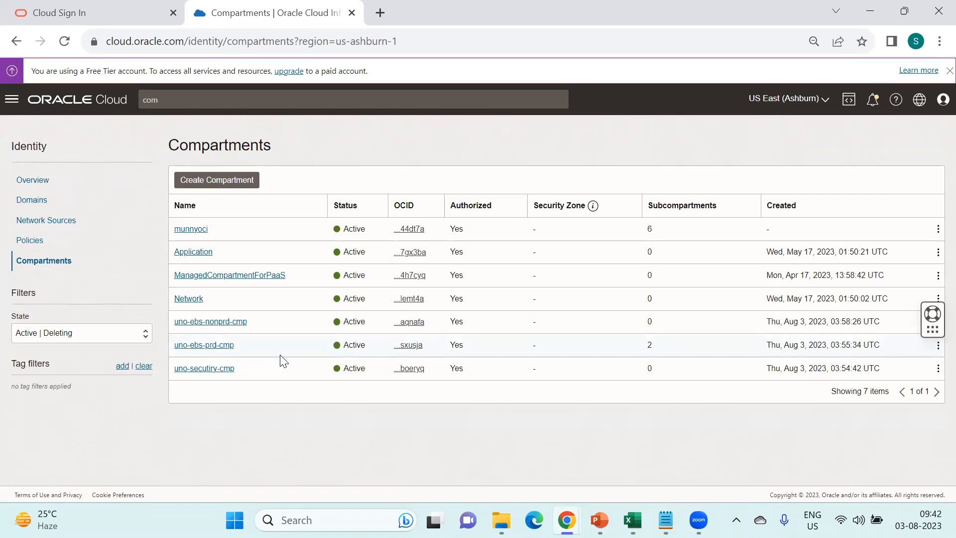
# - Go to the Virtual cloud networks list, scoped to uno-ebs-prd-db-cmp
pyautogui.click(11, 100)
pyautogui.click(43, 223)
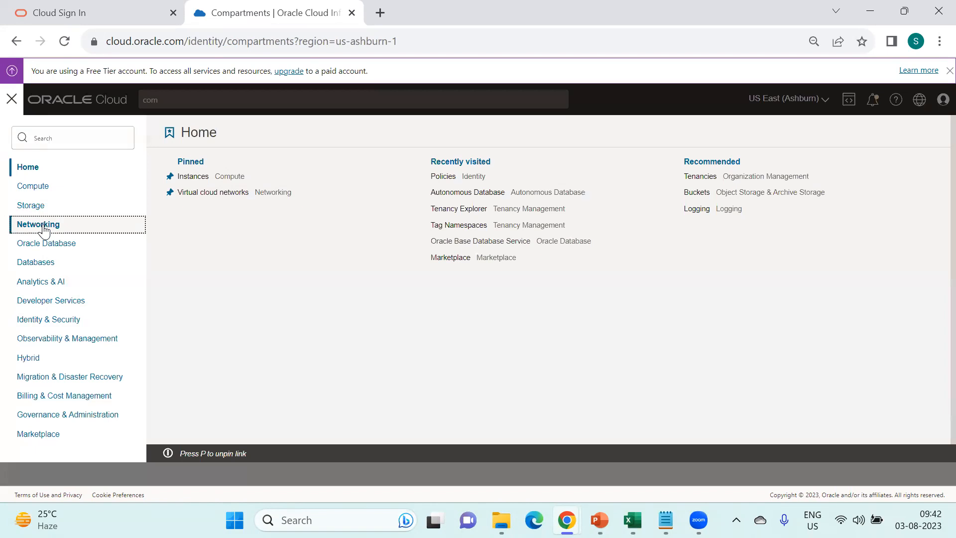
pyautogui.click(220, 191)
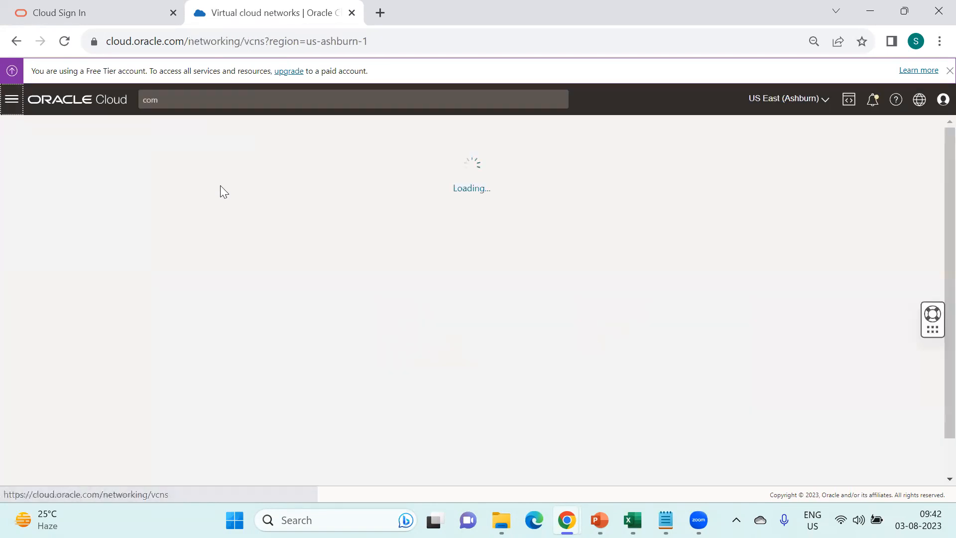
pyautogui.click(89, 401)
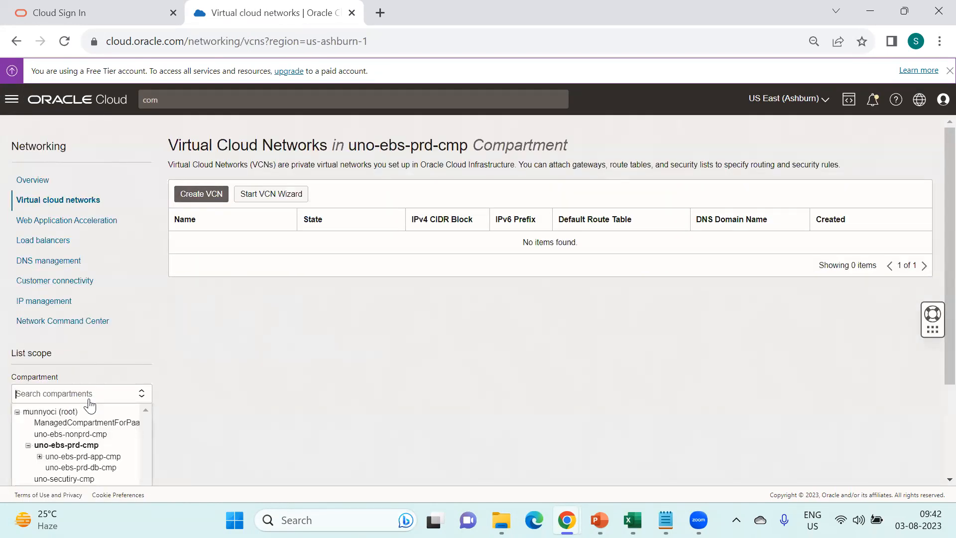
pyautogui.scroll(-3, 214, 367)
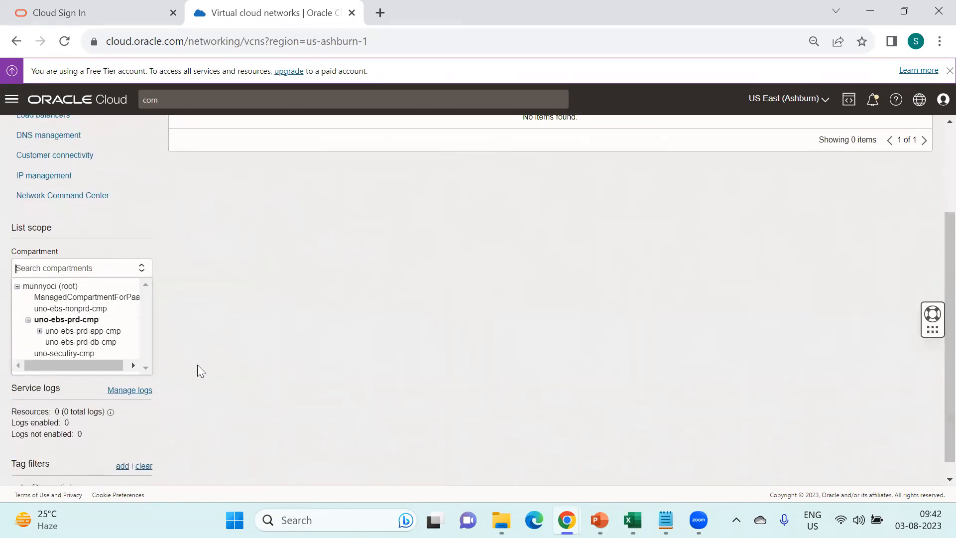
pyautogui.click(42, 341)
# - Rescope the VCN list to uno-network-cmp under uno-ebs-prd-app-cmp, which shows no VCNs
pyautogui.click(100, 269)
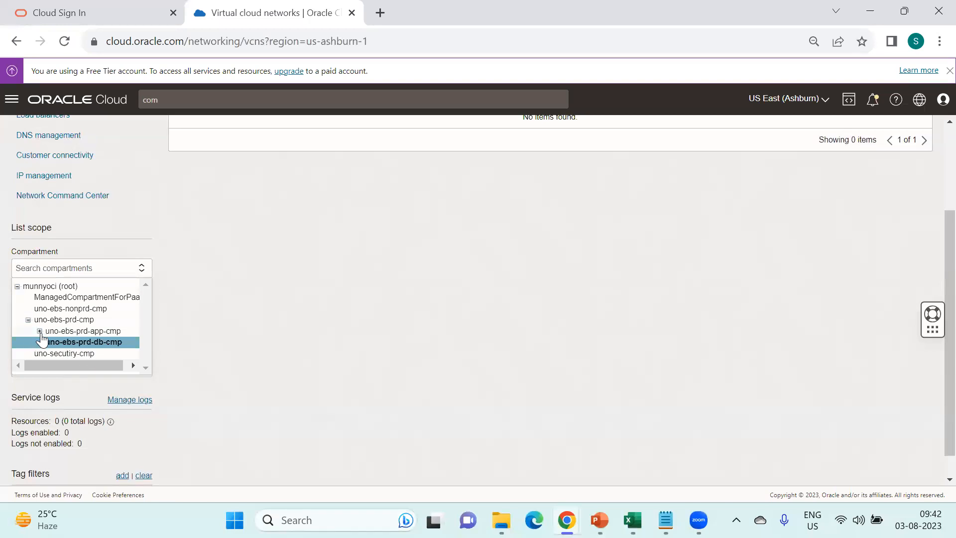
pyautogui.click(39, 331)
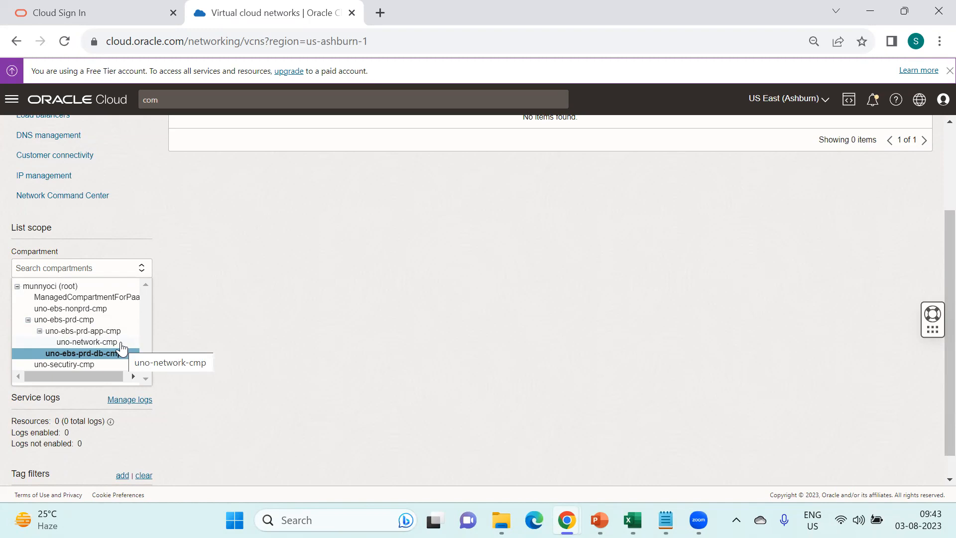
pyautogui.click(121, 343)
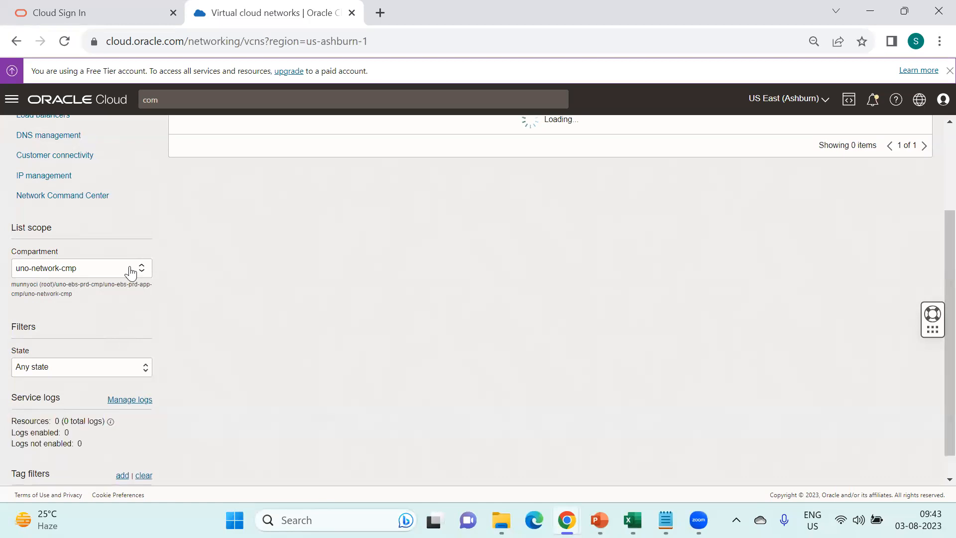
pyautogui.click(129, 269)
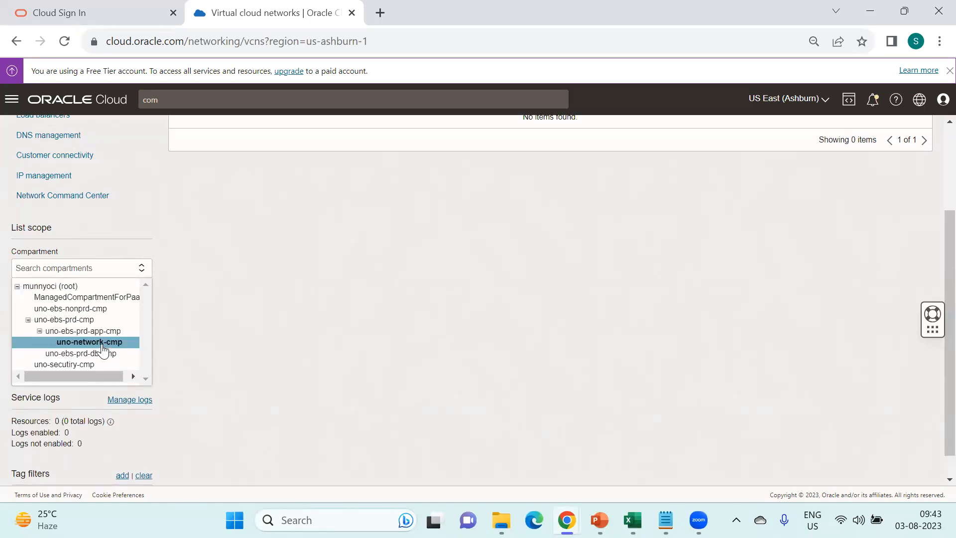
pyautogui.click(286, 339)
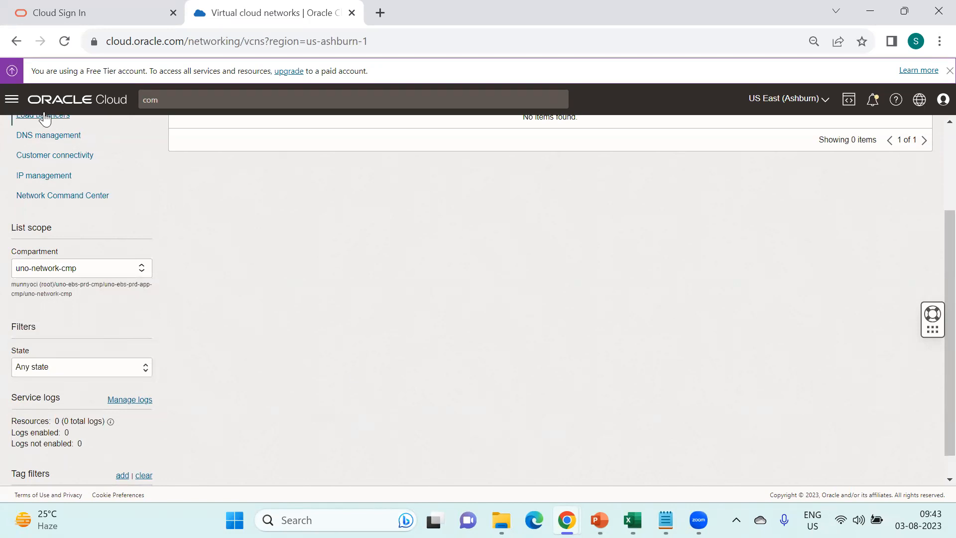
pyautogui.click(12, 100)
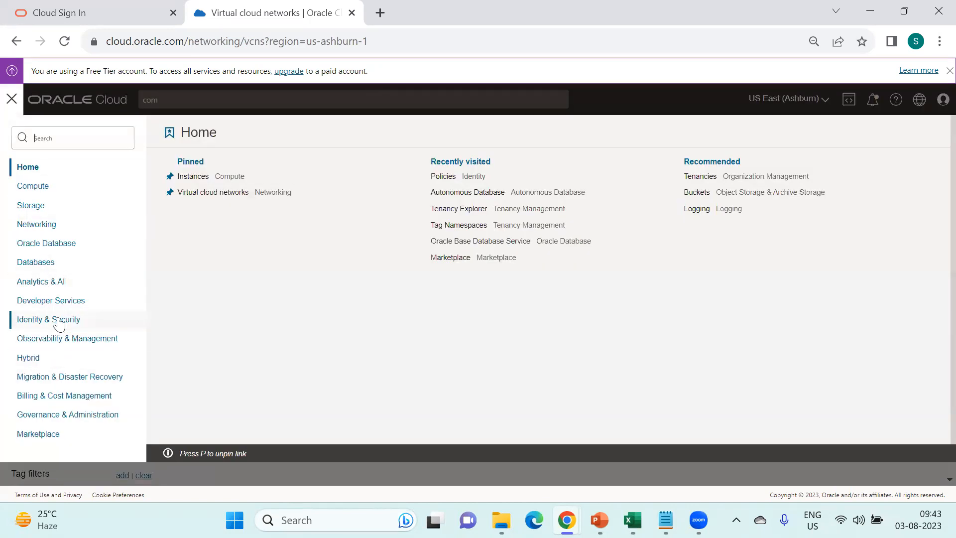
# - Open the Netwrok policy in root compartment munnyoci for statement editing
pyautogui.click(51, 319)
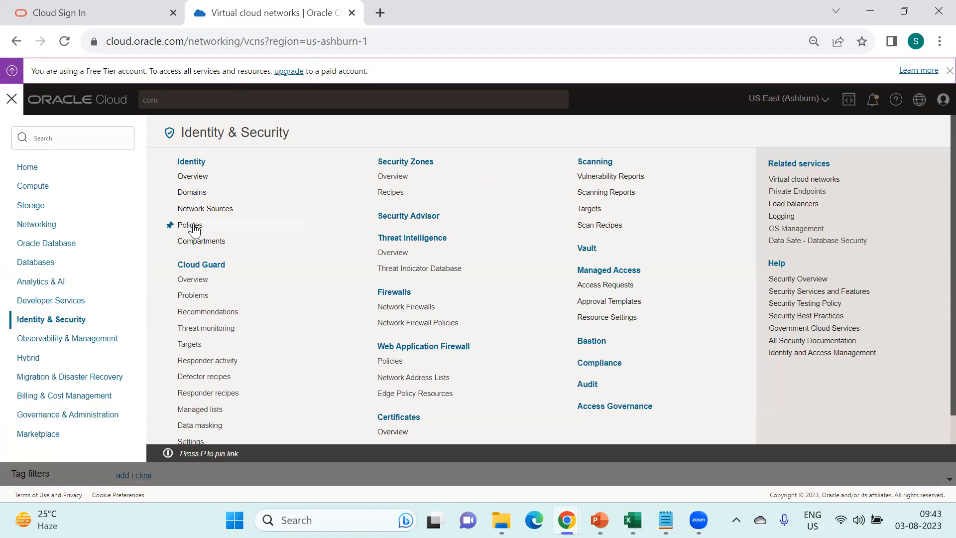
pyautogui.click(190, 225)
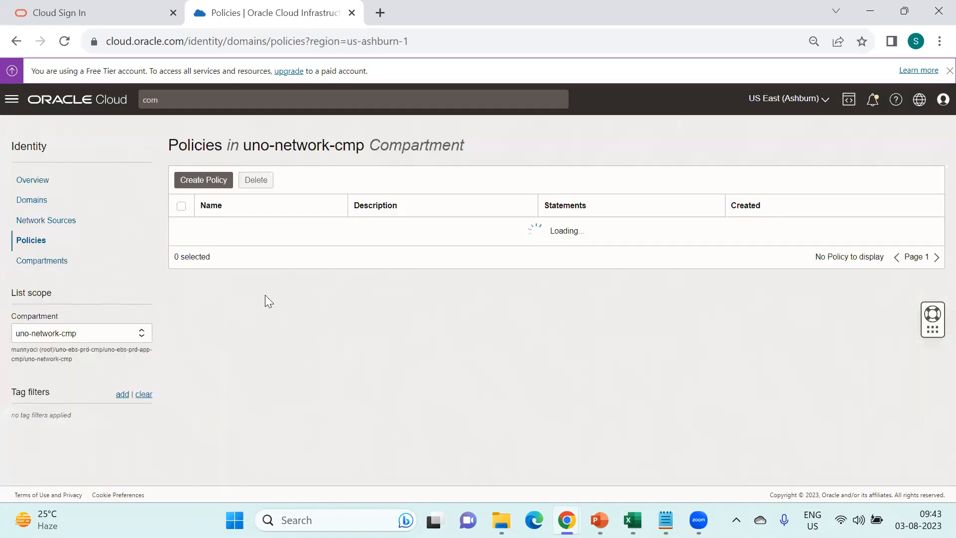
pyautogui.click(104, 343)
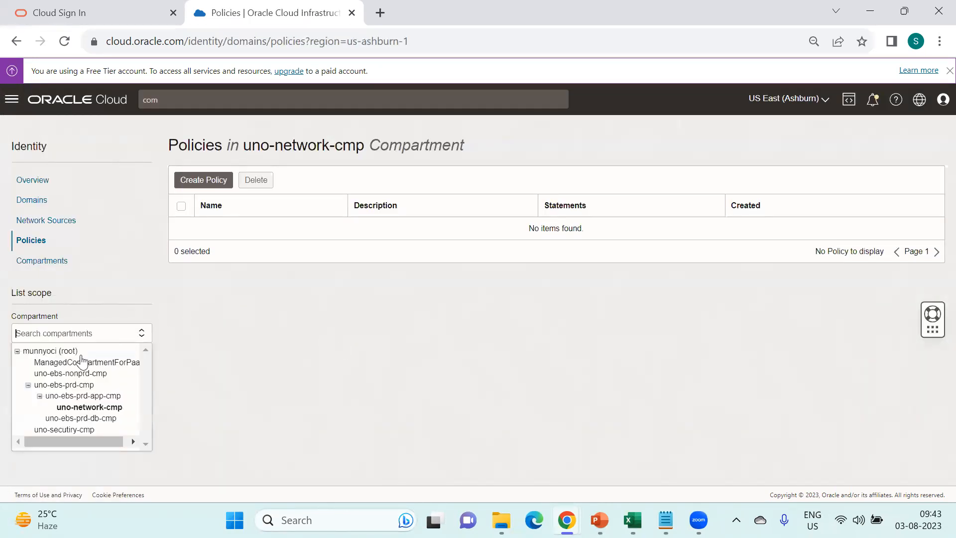
pyautogui.click(81, 351)
pyautogui.click(211, 238)
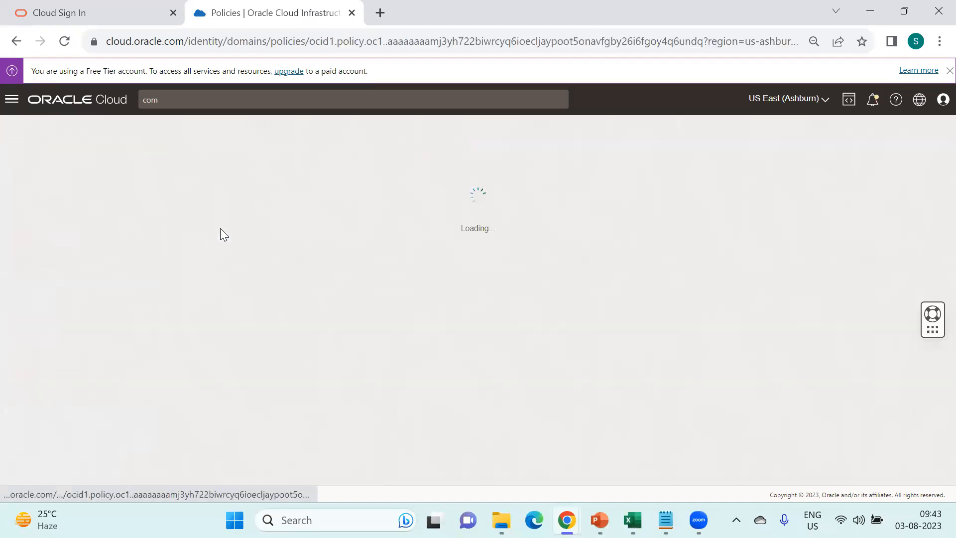
pyautogui.click(243, 391)
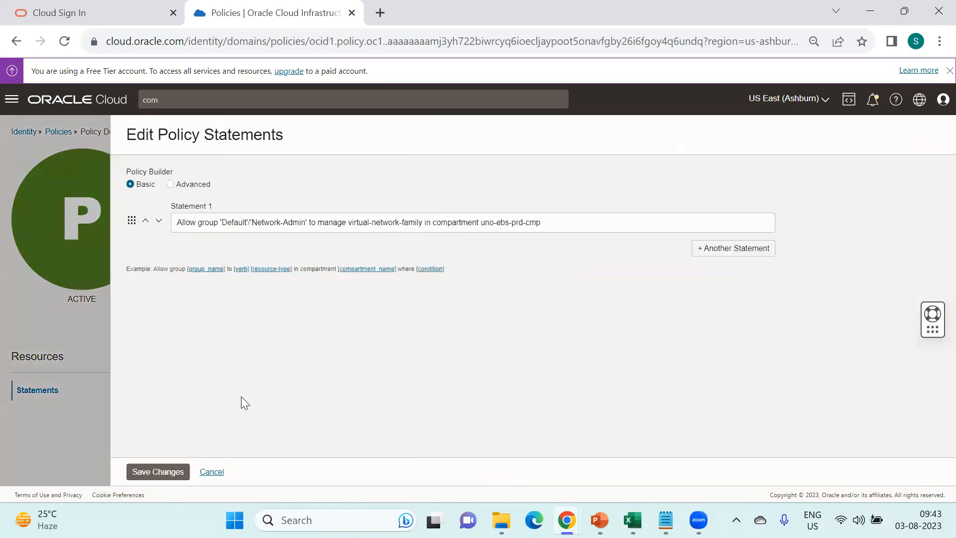
# - Copy uno-ebs-prd-app-cmp from the notes and paste it after uno-ebs-prd-cmp: in Statement 1
pyautogui.click(422, 227)
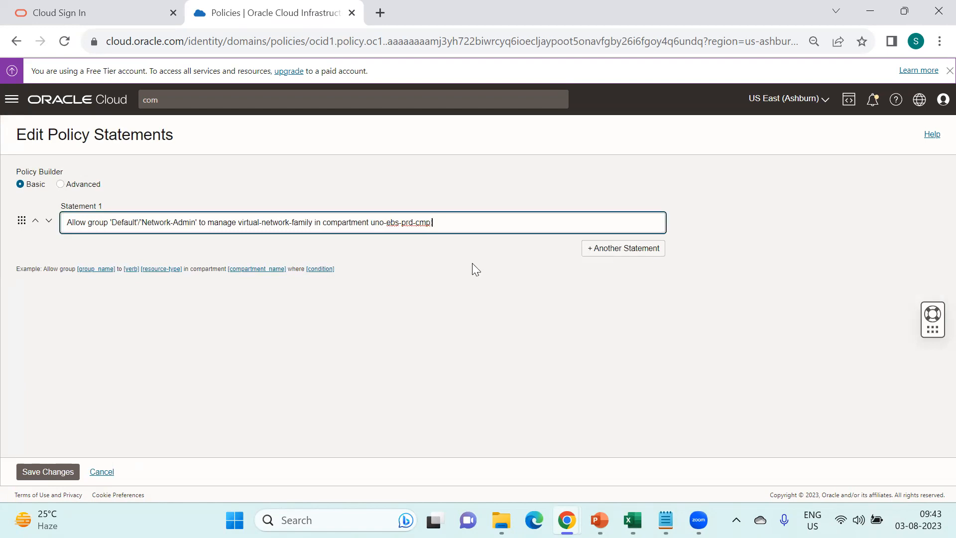
pyautogui.click(666, 519)
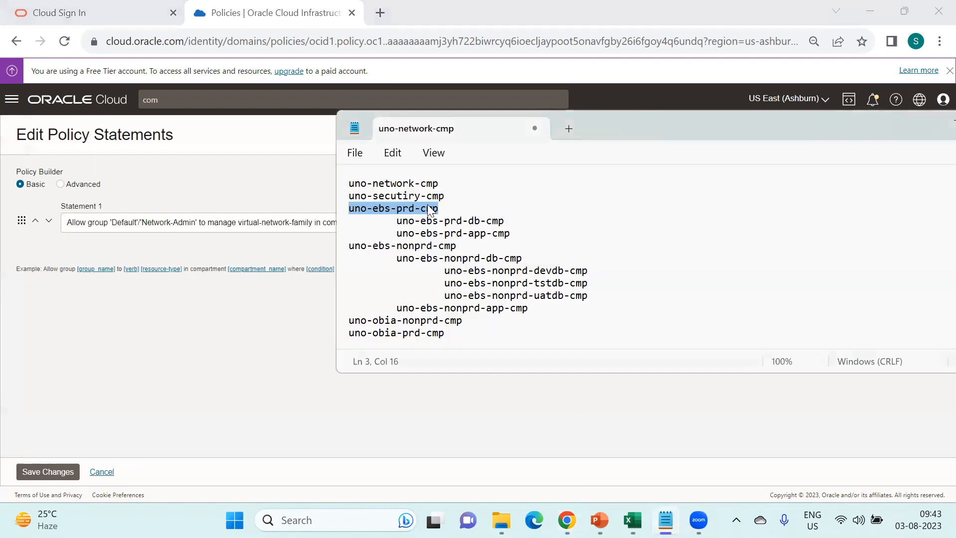
pyautogui.moveTo(397, 221); pyautogui.dragTo(475, 220)
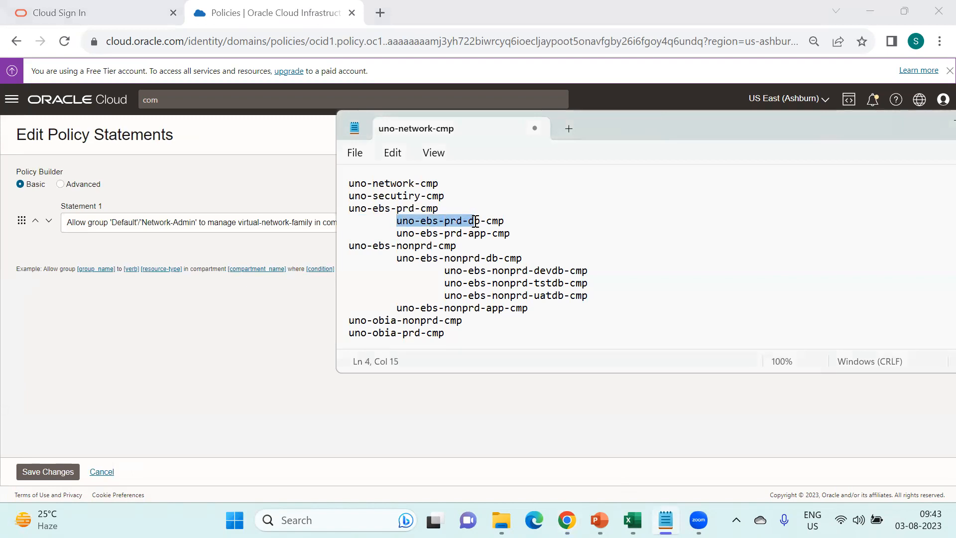
pyautogui.moveTo(397, 233); pyautogui.dragTo(523, 236)
pyautogui.hotkey('ctrl', 'c')
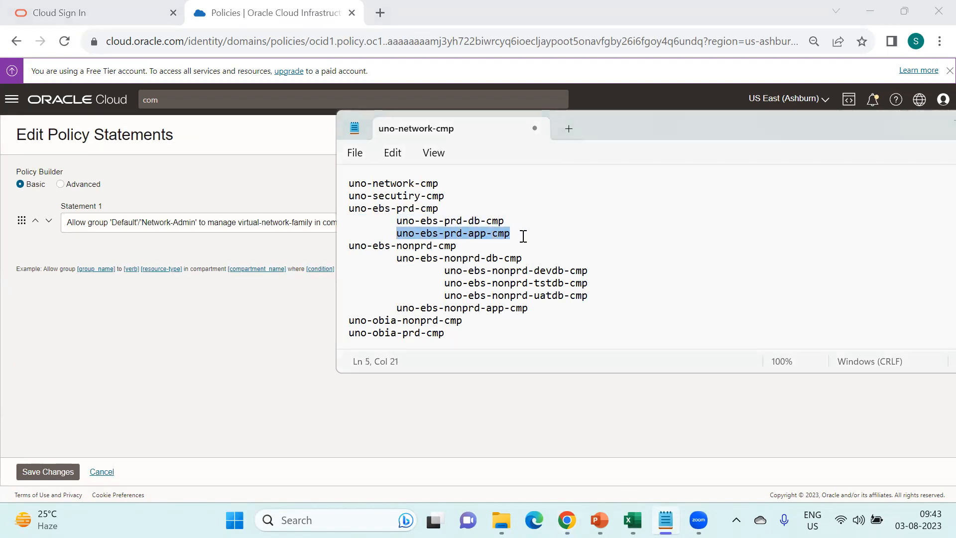
pyautogui.hotkey('alt', 'Tab')
pyautogui.hotkey('ctrl', 'v')
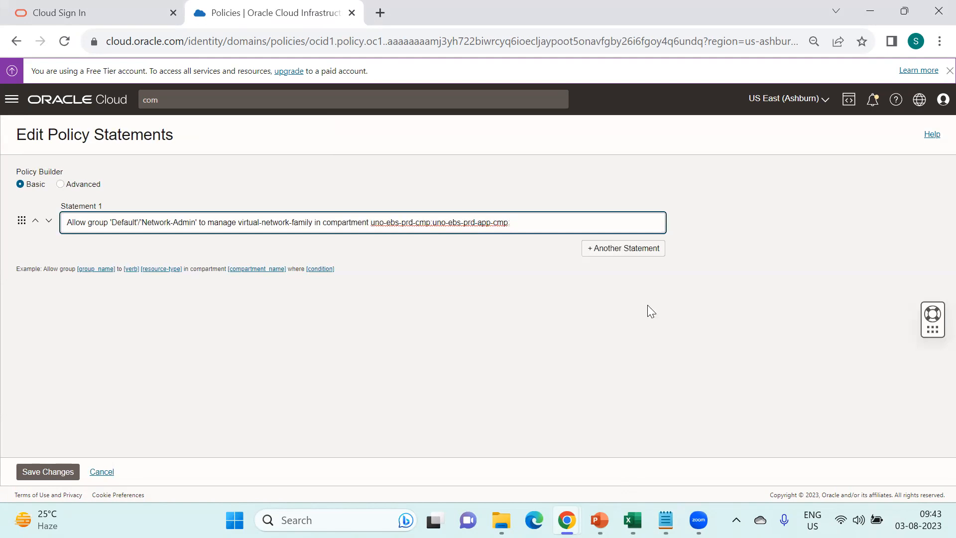
pyautogui.hotkey('alt', 'Tab')
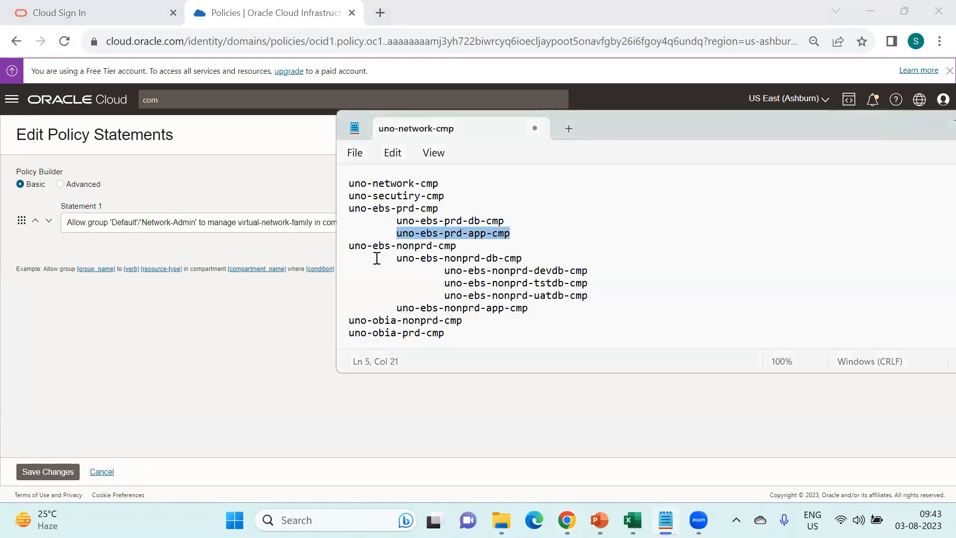
# - Append ':uno-network-cmp' to the Statement 1 compartment path and save the policy
pyautogui.moveTo(349, 184)
pyautogui.mouseDown()
pyautogui.moveTo(439, 183)
pyautogui.moveTo(352, 185)
pyautogui.mouseUp()
pyautogui.click(435, 185)
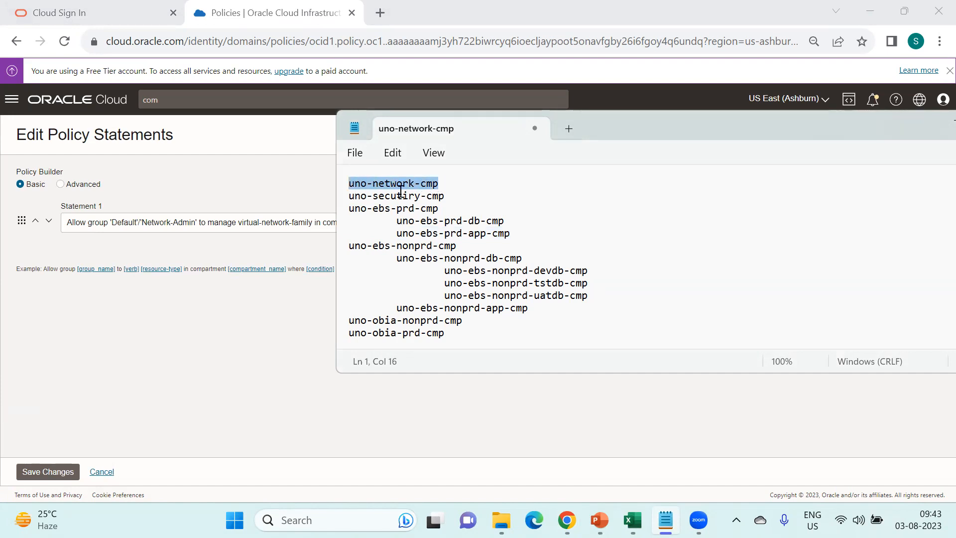
pyautogui.hotkey('alt', 'Tab')
pyautogui.write(':')
pyautogui.hotkey('ctrl', 'v')
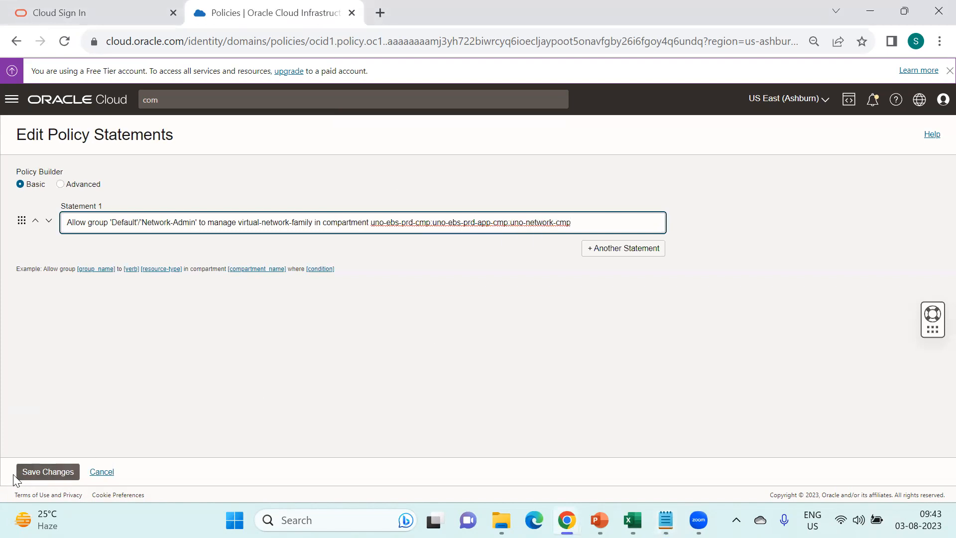
pyautogui.click(28, 476)
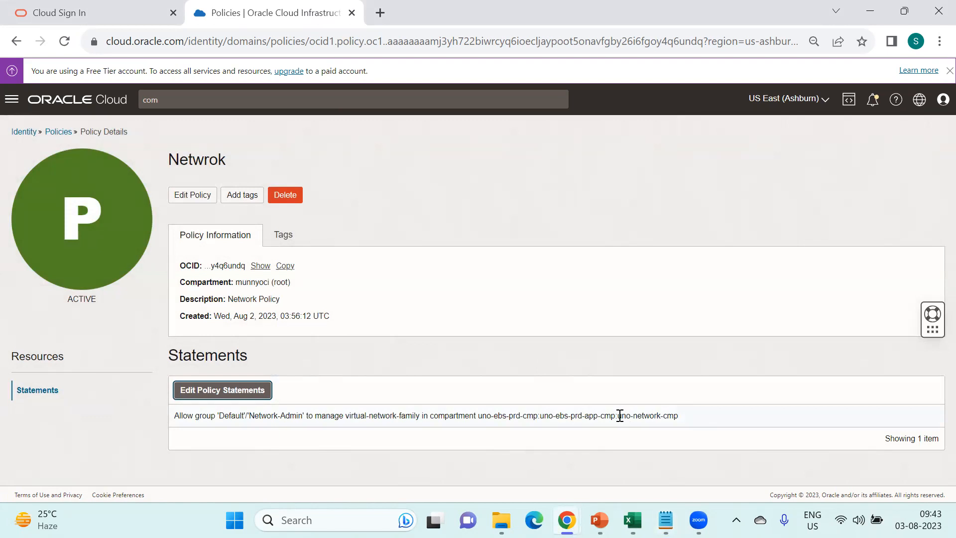
# - Highlight the nested path uno-ebs-prd-cmp:uno-ebs-prd-app-cmp:uno-network-cmp, then switch to the incognito networking window
pyautogui.moveTo(619, 415); pyautogui.dragTo(688, 417)
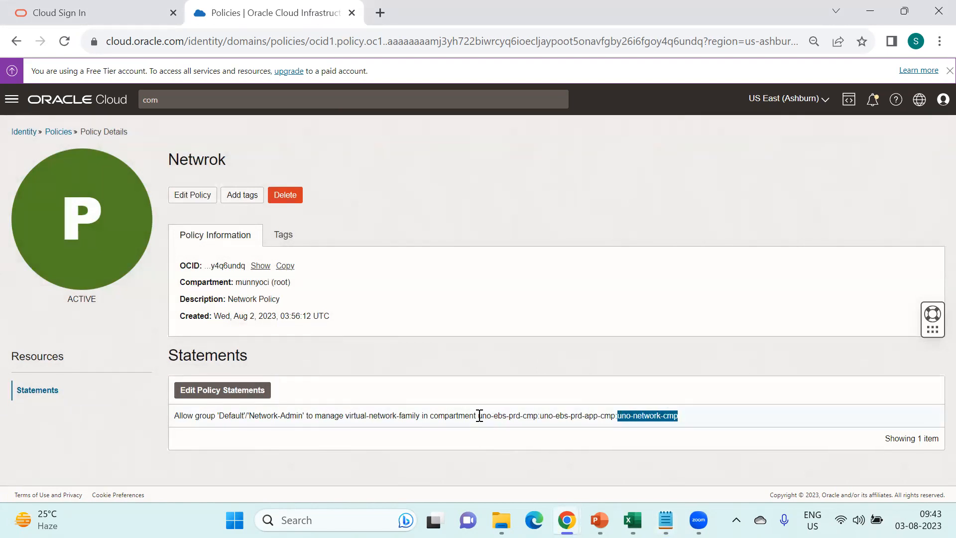
pyautogui.moveTo(479, 415); pyautogui.dragTo(542, 427)
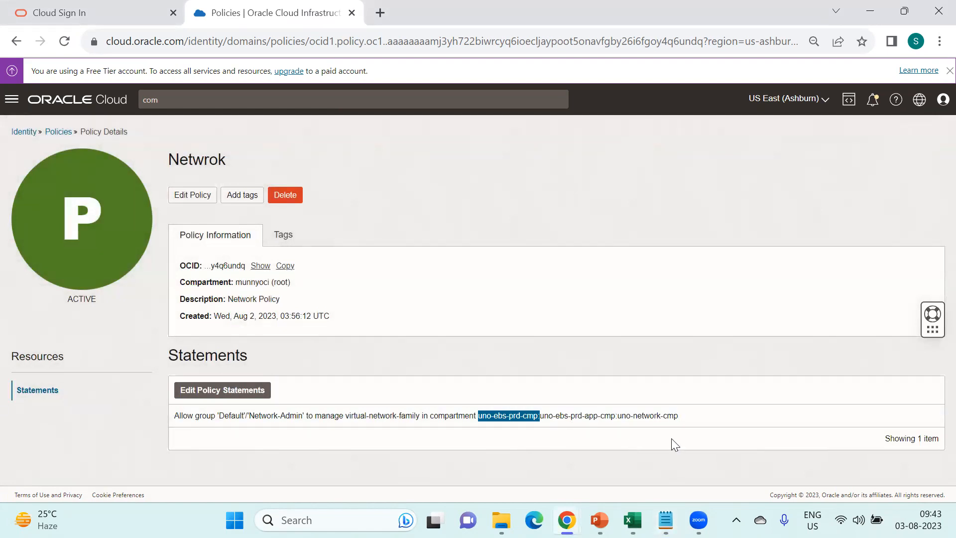
pyautogui.moveTo(618, 416); pyautogui.dragTo(678, 414)
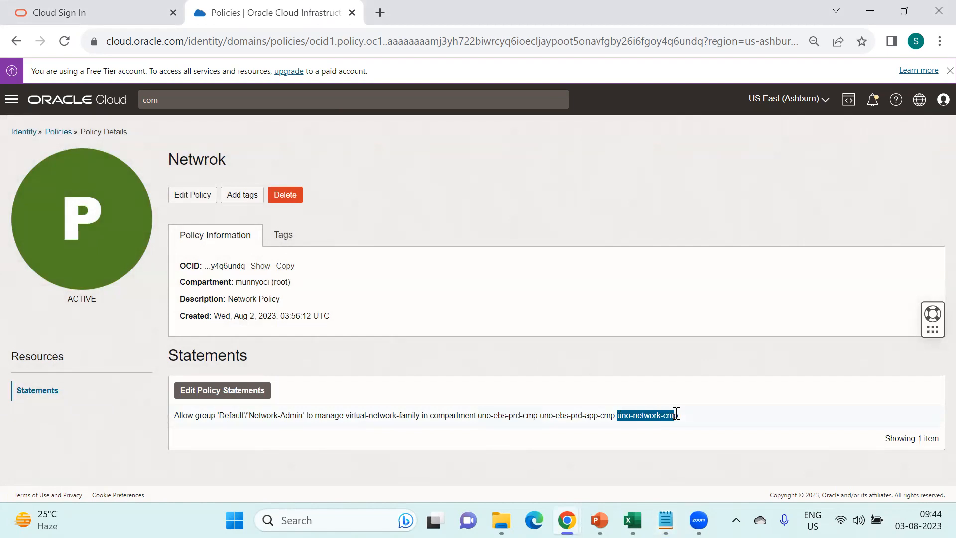
pyautogui.moveTo(480, 415); pyautogui.dragTo(699, 421)
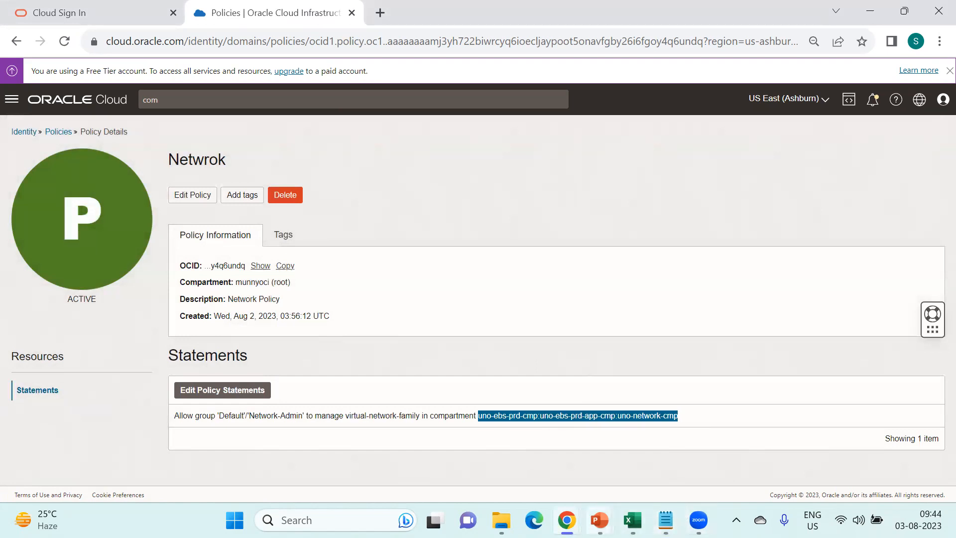
pyautogui.moveTo(567, 520)
pyautogui.click(648, 438)
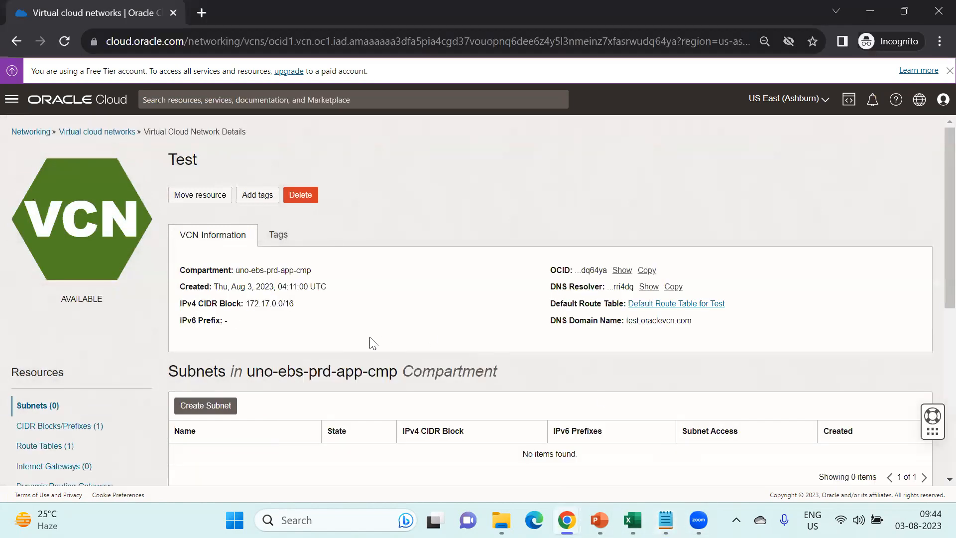
# - Scope the VCN list to uno-network-cmp, then open and cancel the Create VCN form
pyautogui.click(98, 132)
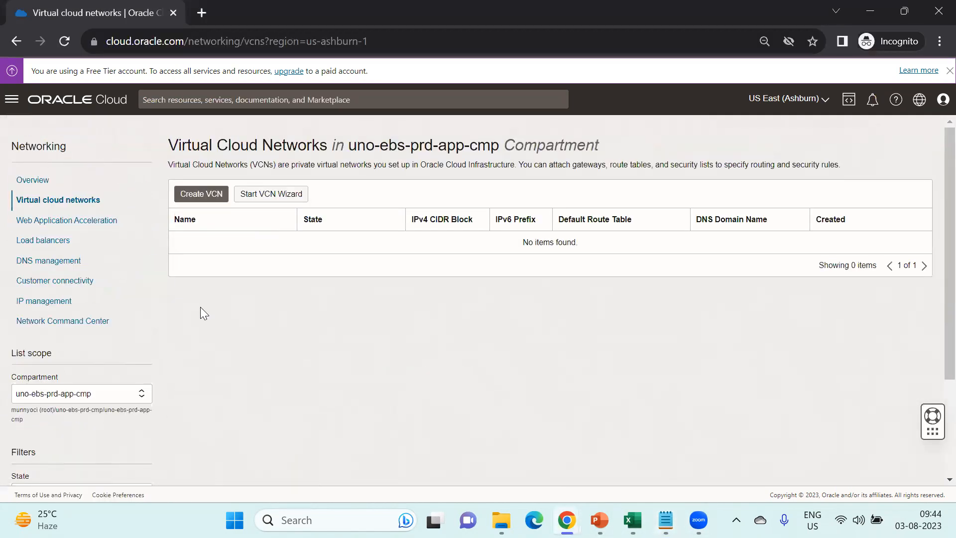
pyautogui.click(98, 394)
pyautogui.click(274, 352)
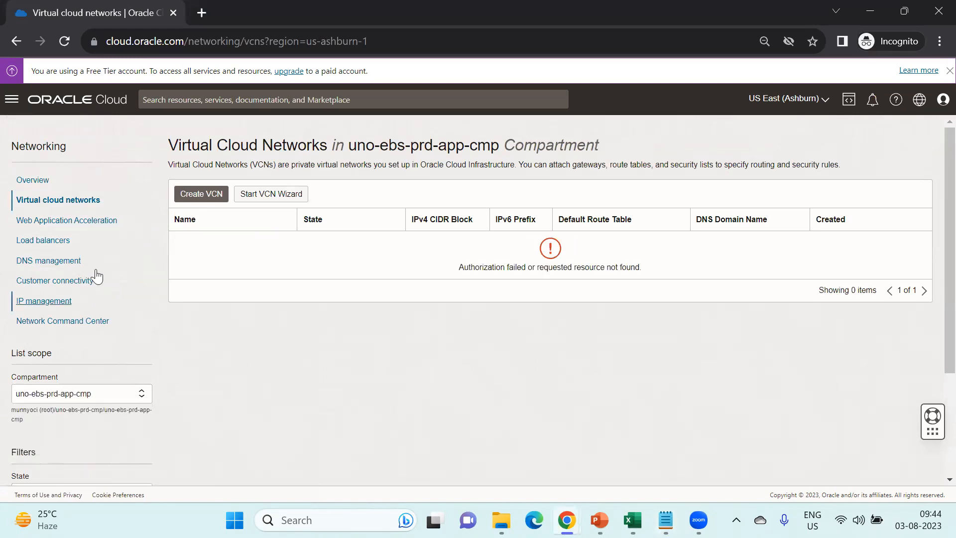
pyautogui.click(65, 42)
pyautogui.click(118, 396)
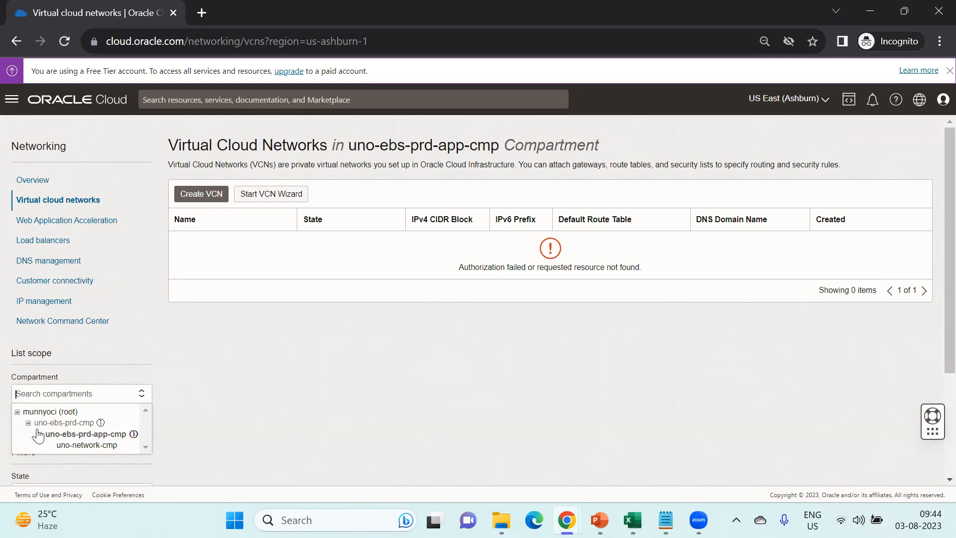
pyautogui.click(87, 446)
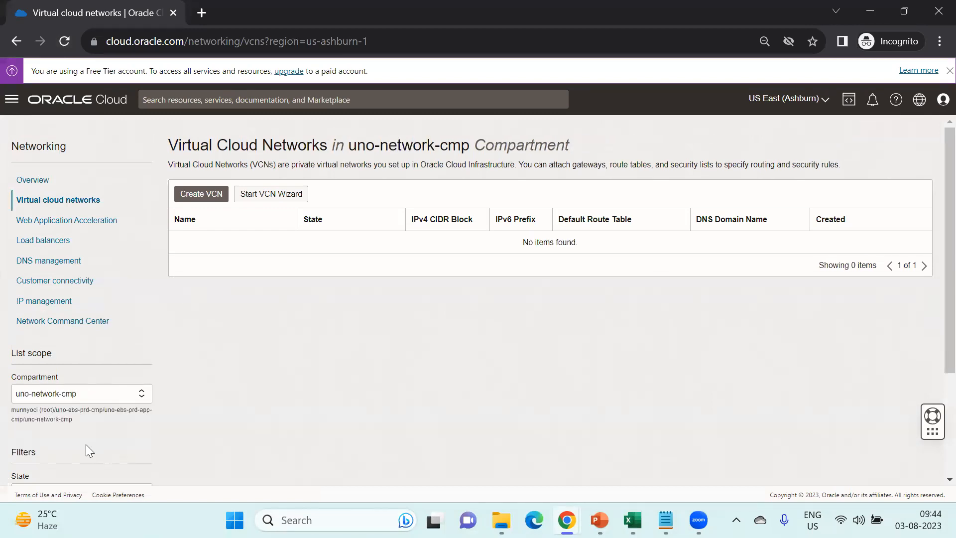
pyautogui.click(198, 198)
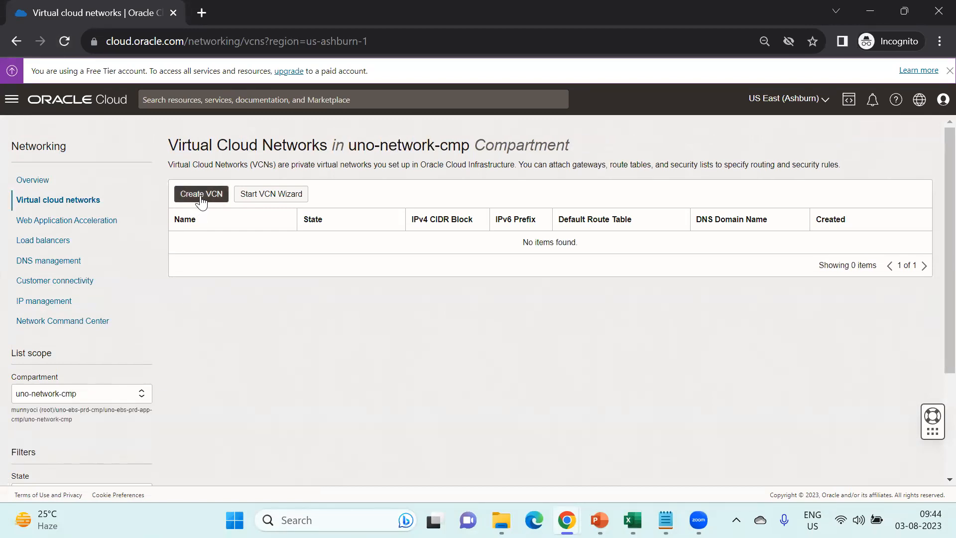
pyautogui.click(481, 472)
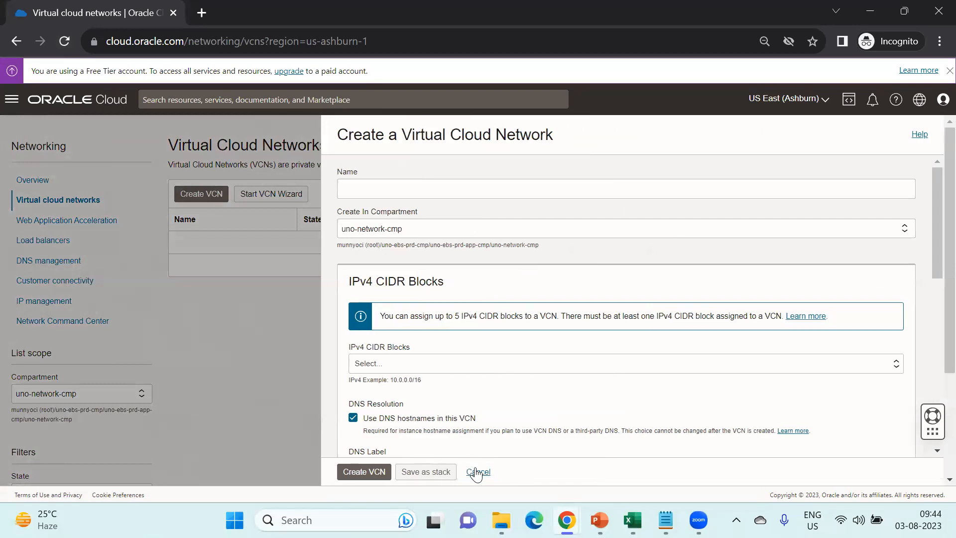
# - Reconfirm uno-network-cmp as the VCN list's compartment, still showing no VCNs
pyautogui.click(118, 394)
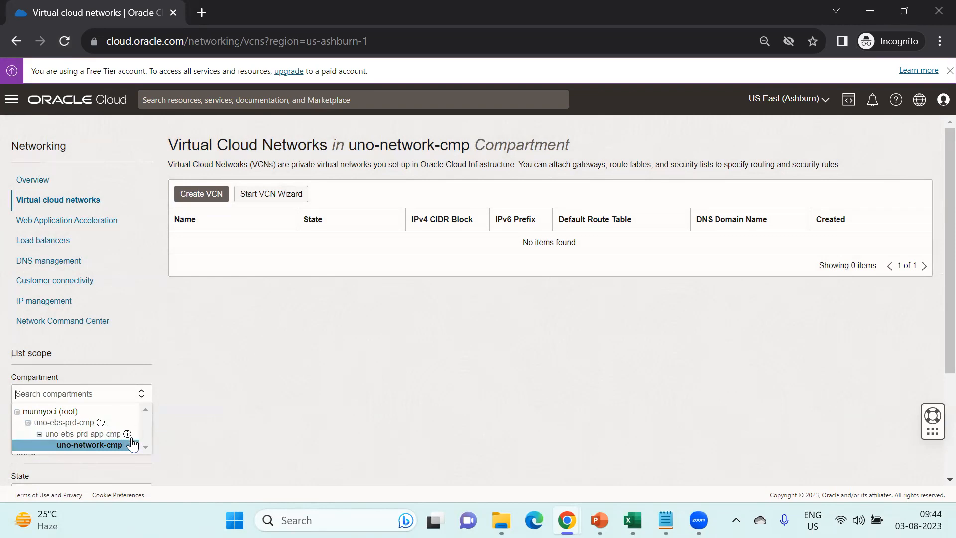
pyautogui.click(122, 449)
pyautogui.click(92, 398)
pyautogui.click(250, 443)
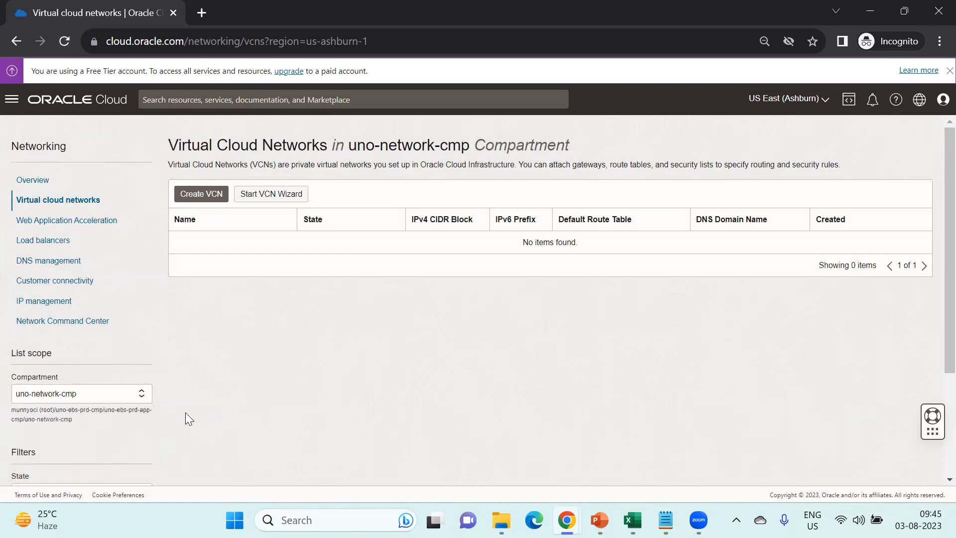
pyautogui.click(124, 397)
pyautogui.click(296, 389)
pyautogui.click(599, 520)
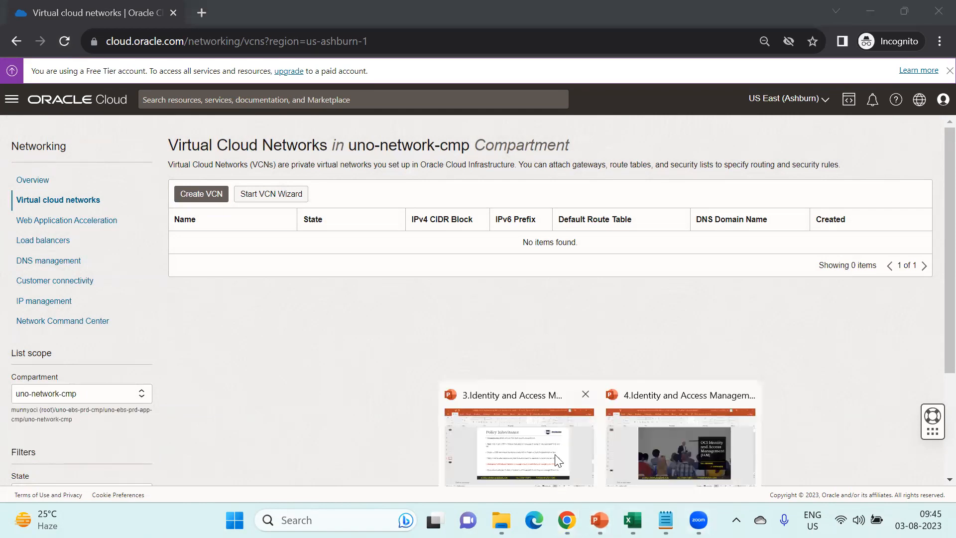
# - Bring the Identity and Access Management deck forward on slide 8, Policy Inheritance
pyautogui.click(559, 461)
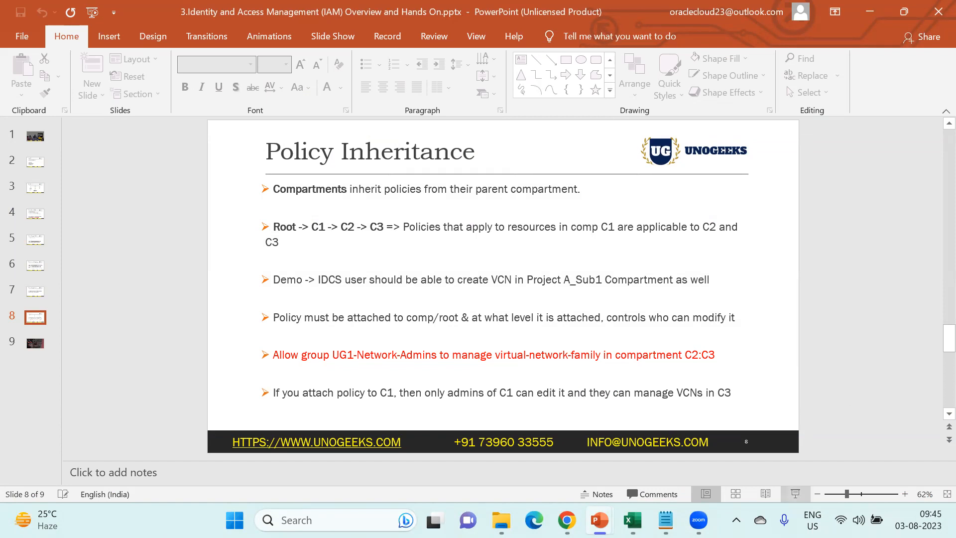
pyautogui.moveTo(632, 520)
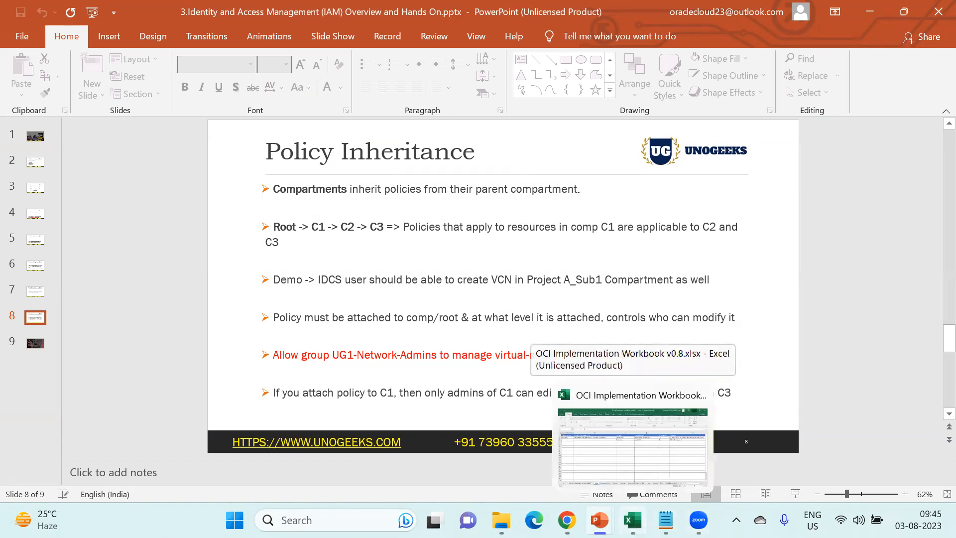
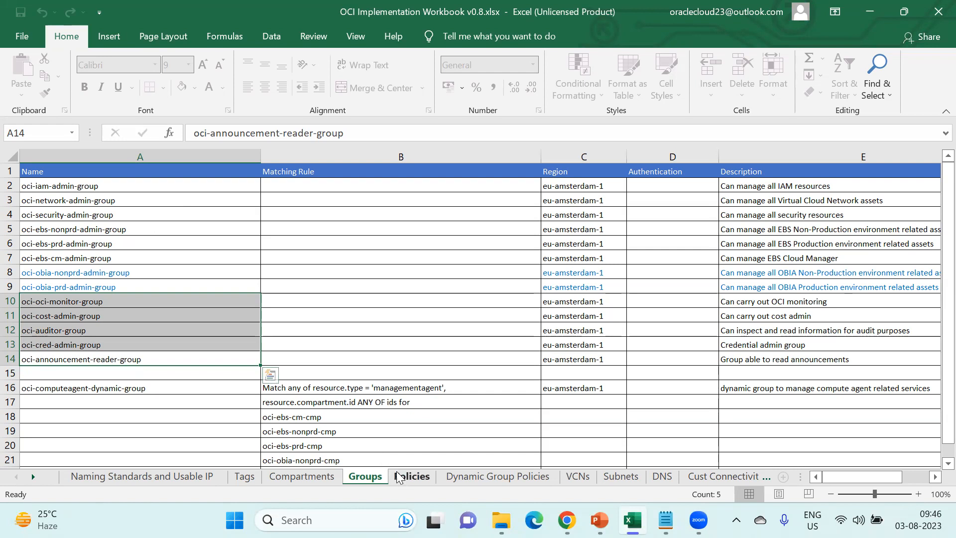
# - Highlight the 11 oci-iam-admin-root-policy statements in B2:B12, then return to the browser
pyautogui.scroll(4, 131, 244)
pyautogui.scroll(7, 131, 244)
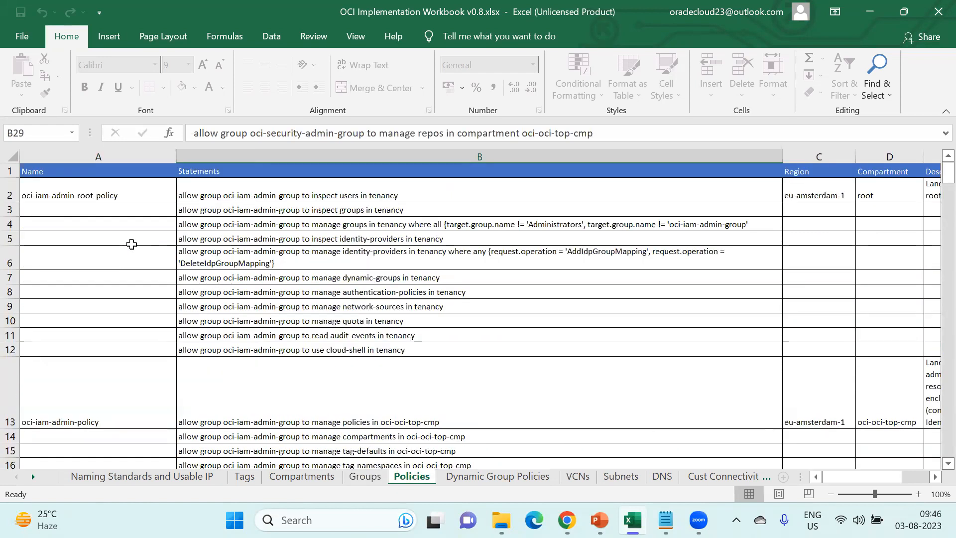
pyautogui.click(125, 193)
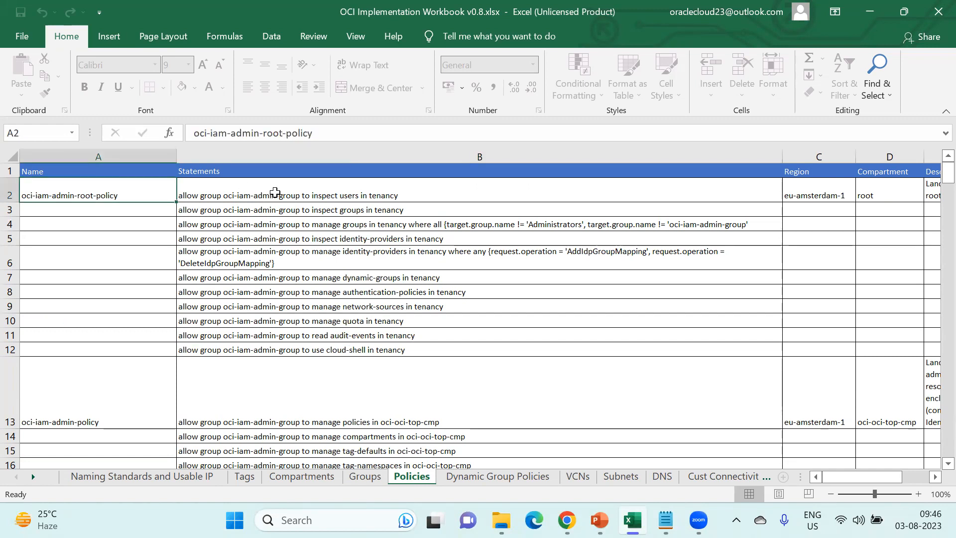
pyautogui.moveTo(275, 192); pyautogui.dragTo(307, 351)
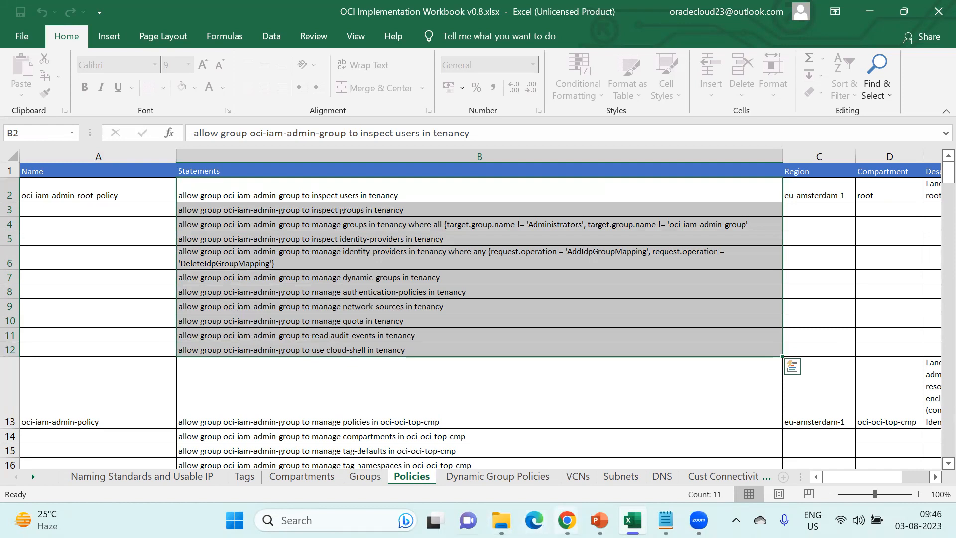
pyautogui.moveTo(567, 520)
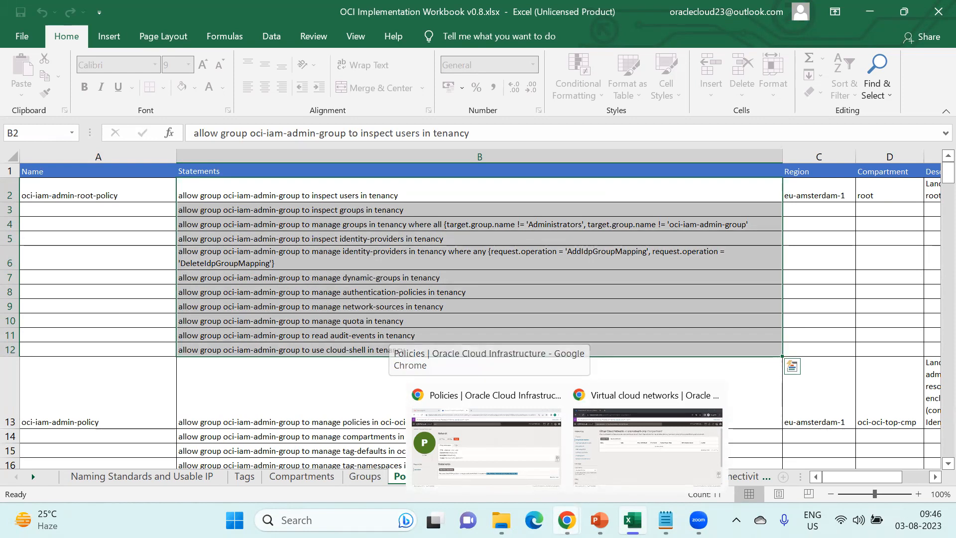
pyautogui.click(515, 453)
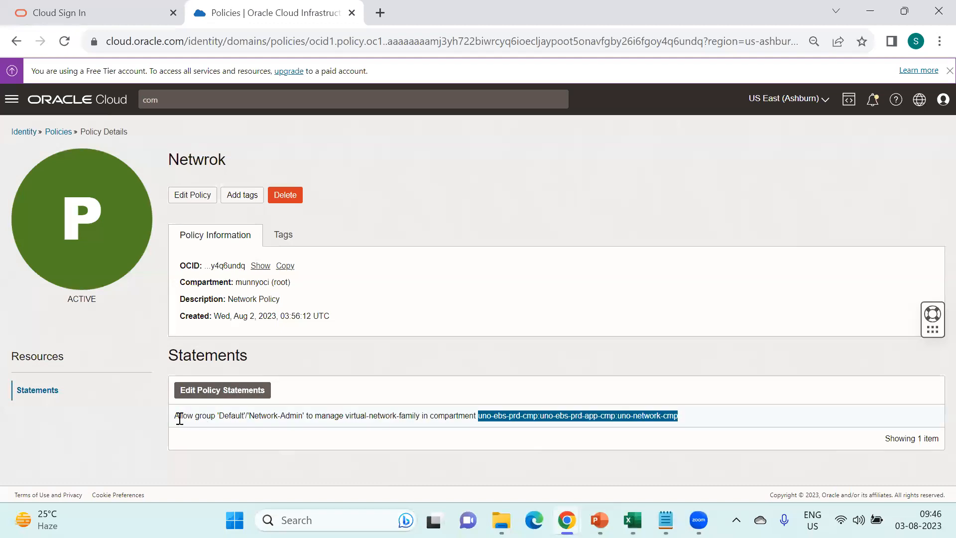
# - Select the full Network-Admin virtual-network-family statement, then switch to the uno-network-cmp VCN list
pyautogui.moveTo(180, 418); pyautogui.dragTo(481, 435)
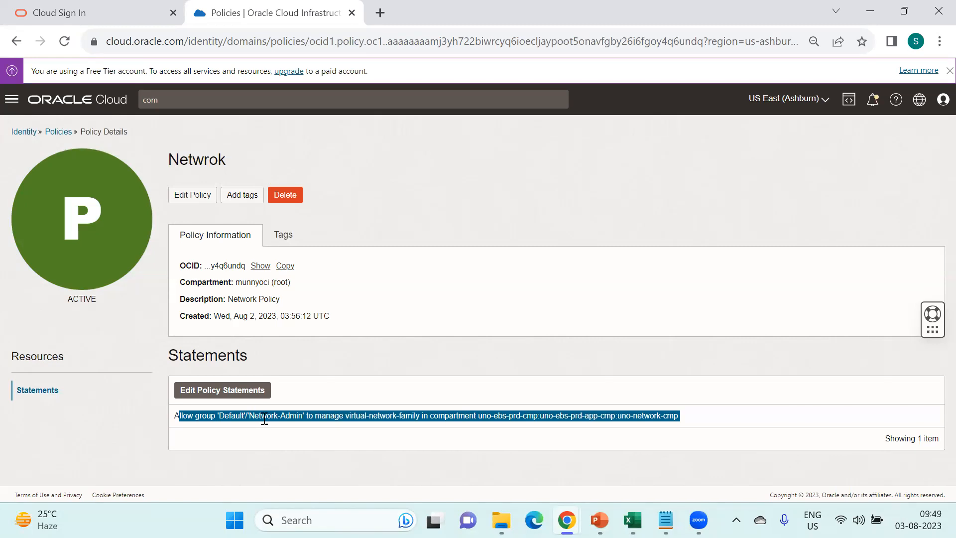
pyautogui.scroll(3, 280, 423)
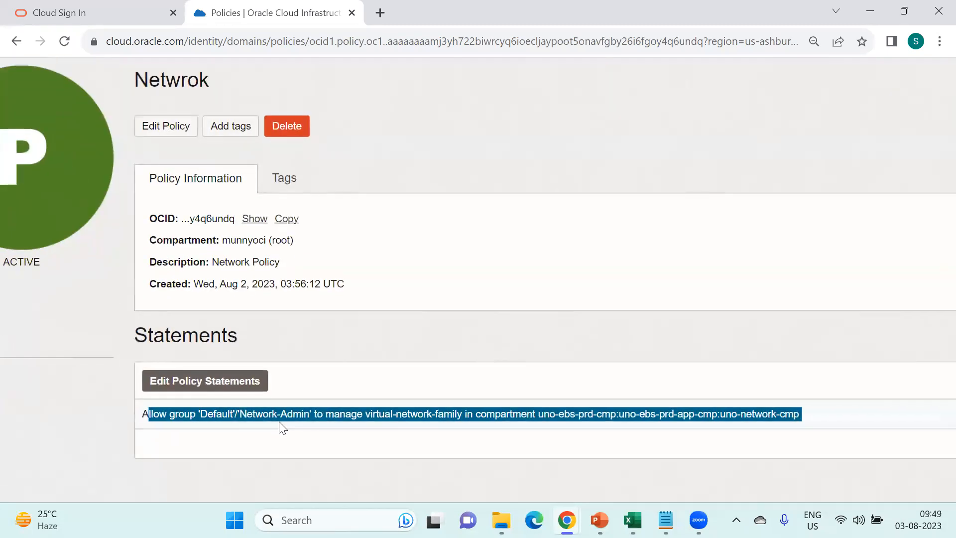
pyautogui.click(278, 422)
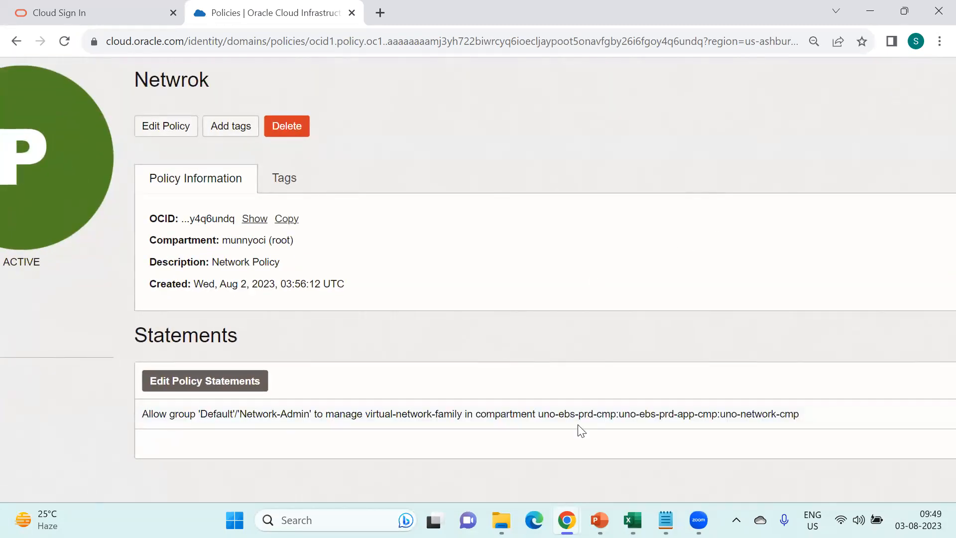
pyautogui.moveTo(567, 520)
pyautogui.tripleClick(793, 415)
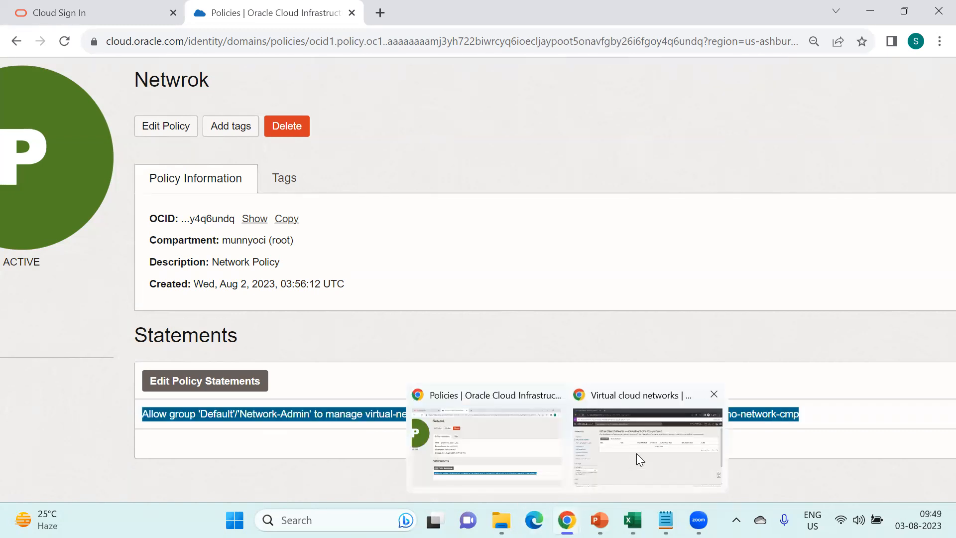
pyautogui.click(637, 453)
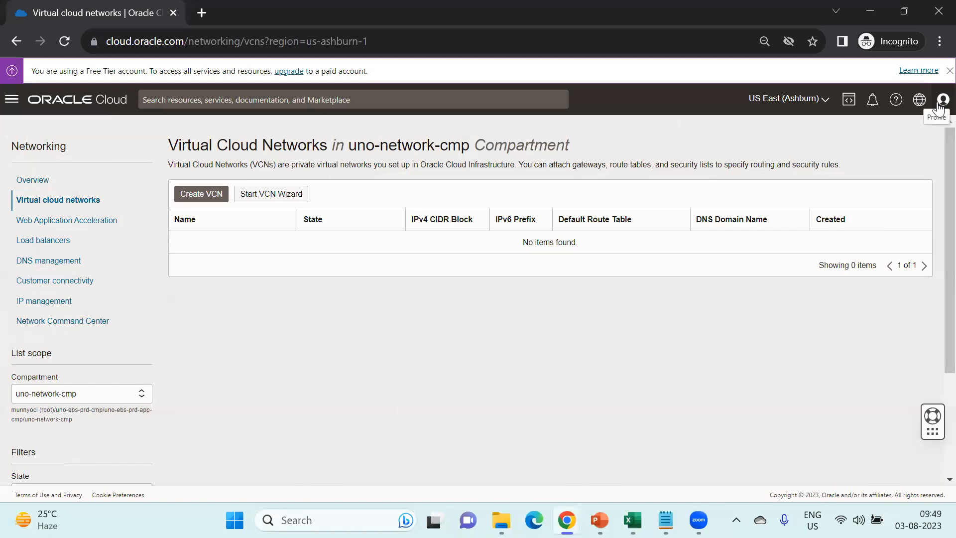
# - Open Compute Instances for uno-network-cmp to show it reports no permission
pyautogui.click(98, 393)
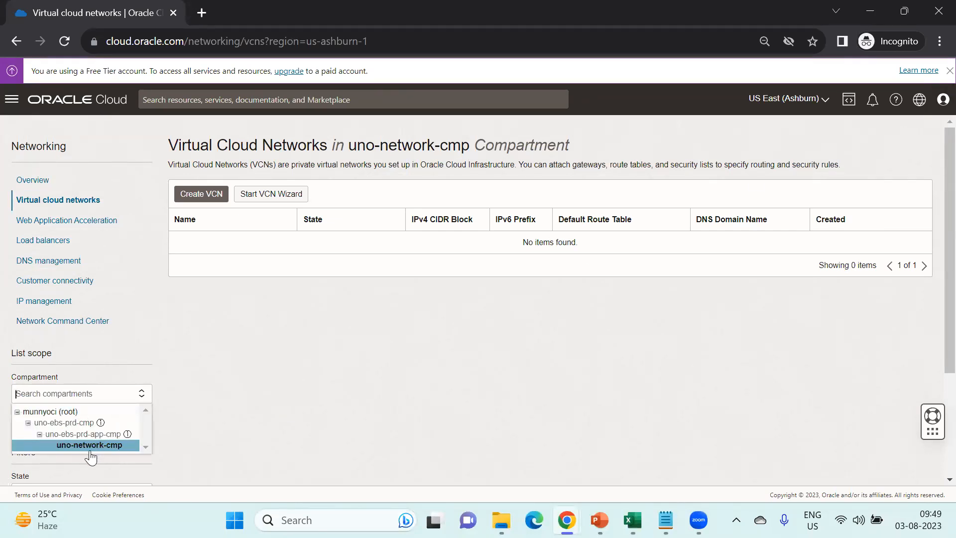
pyautogui.click(213, 409)
pyautogui.click(14, 100)
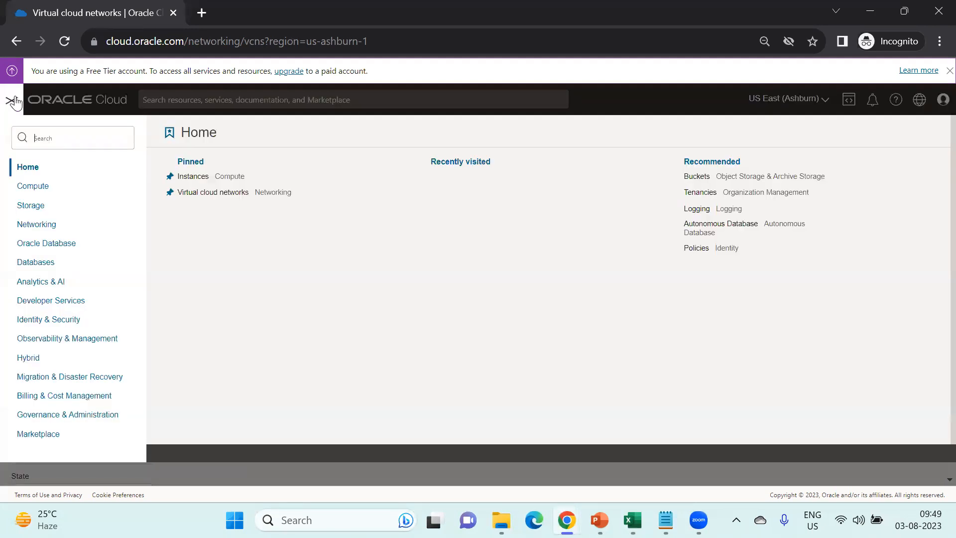
pyautogui.click(40, 192)
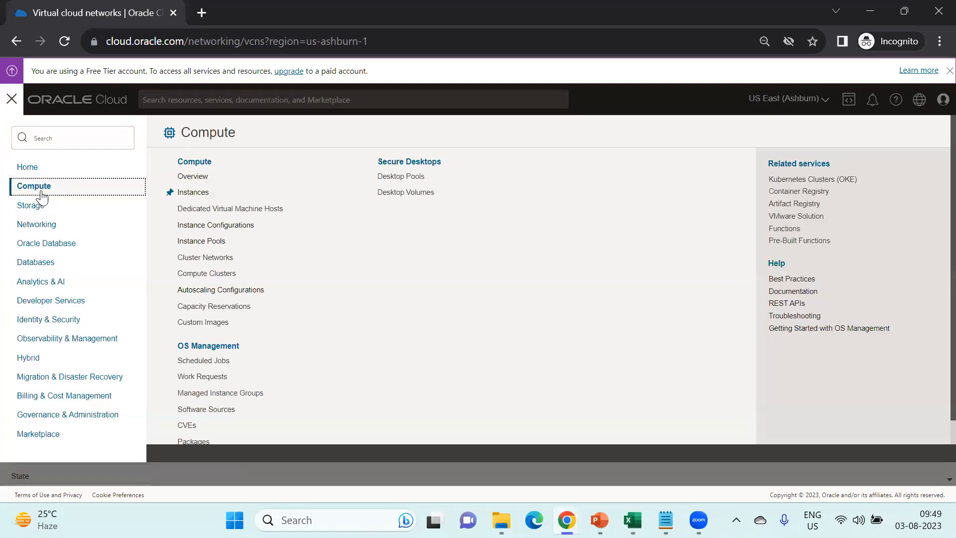
pyautogui.click(197, 192)
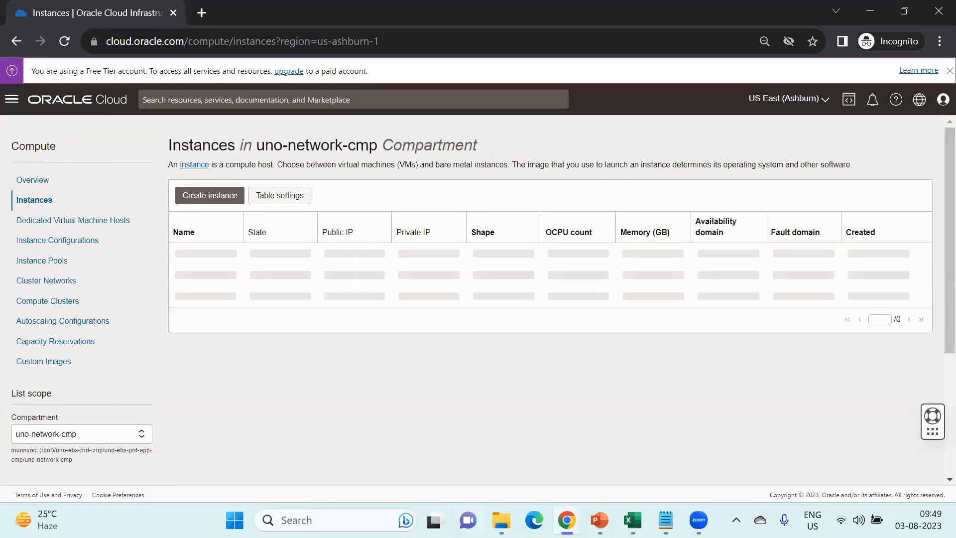
# - Bring the Netwrok policy page back and scroll through its statement
pyautogui.moveTo(501, 520)
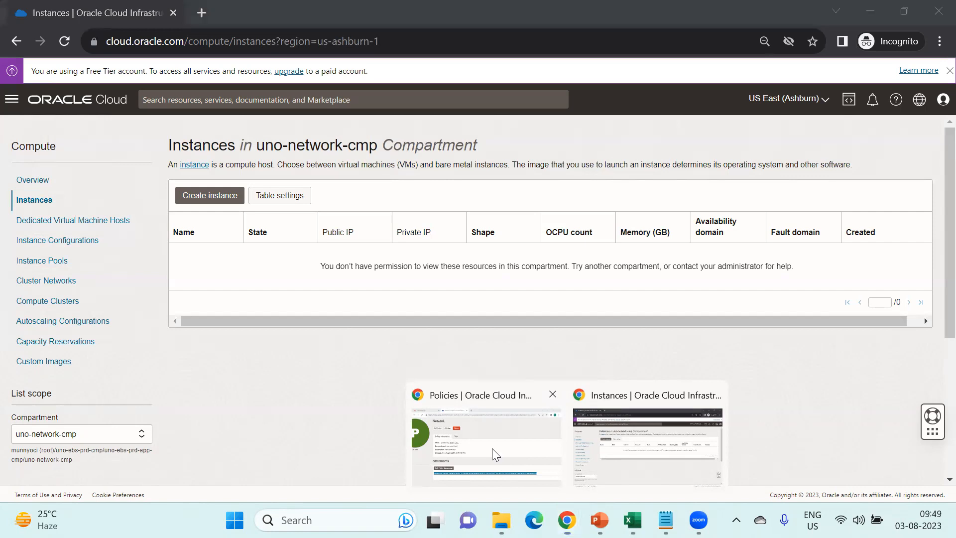
pyautogui.click(492, 448)
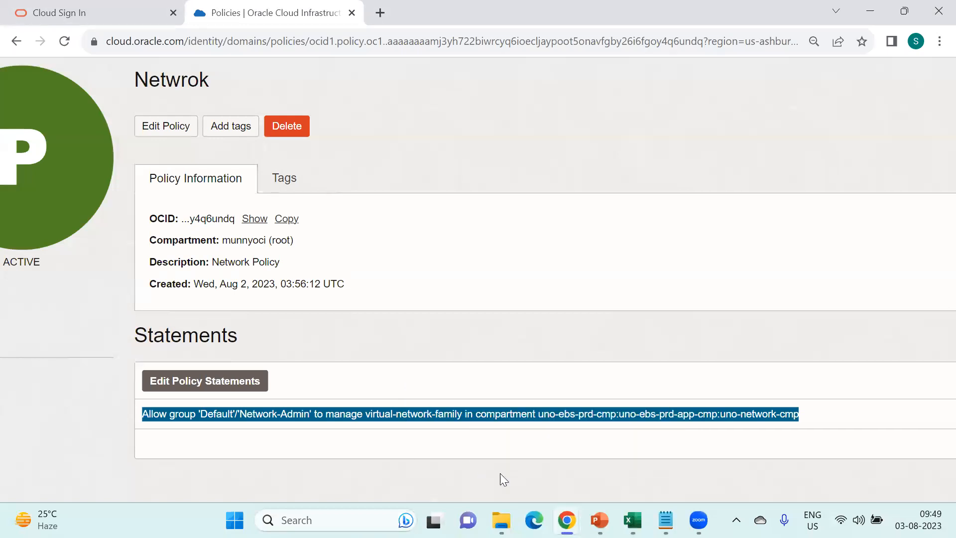
pyautogui.scroll(-3, 522, 352)
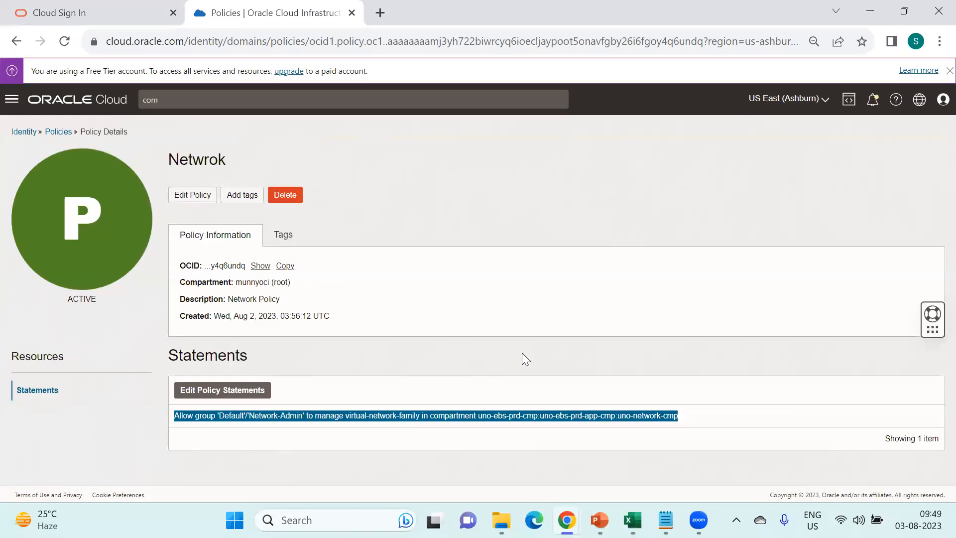
# - Highlight the no-permission error on Dedicated Virtual Machine Hosts in uno-network-cmp, then open the profile
pyautogui.moveTo(567, 519)
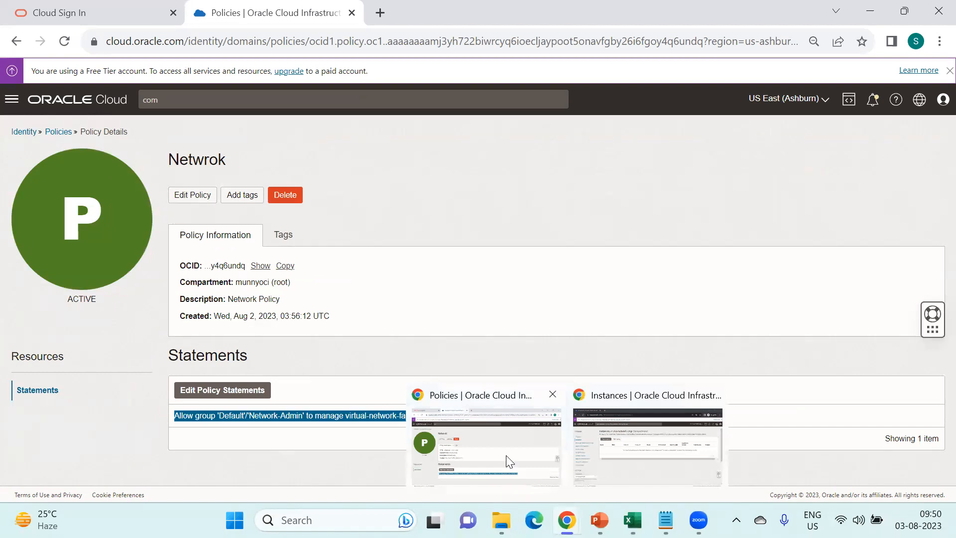
pyautogui.click(623, 458)
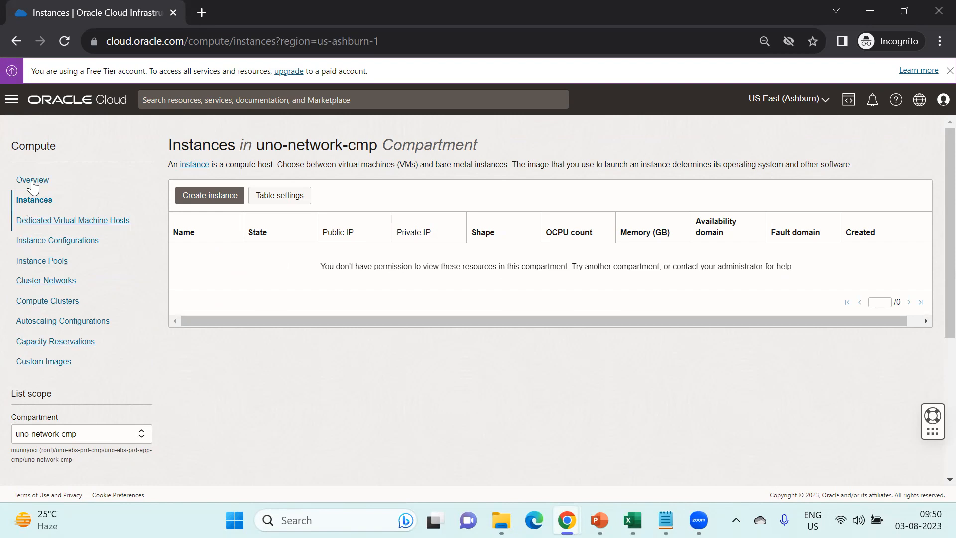
pyautogui.click(36, 225)
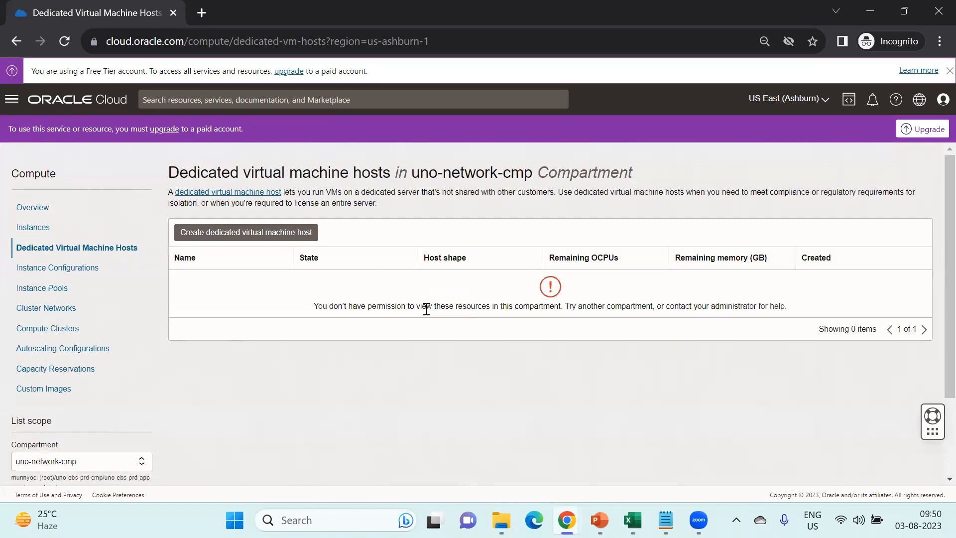
pyautogui.tripleClick(458, 306)
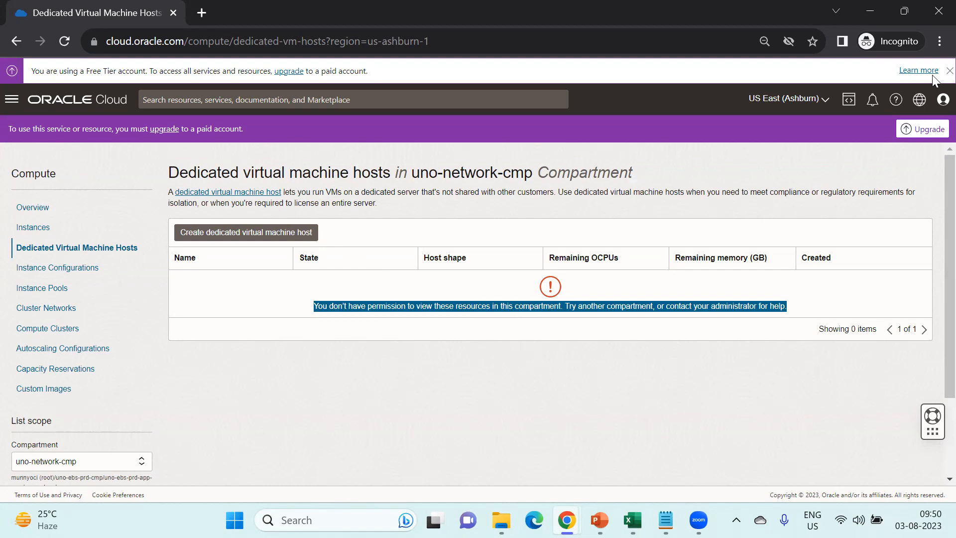
pyautogui.click(941, 99)
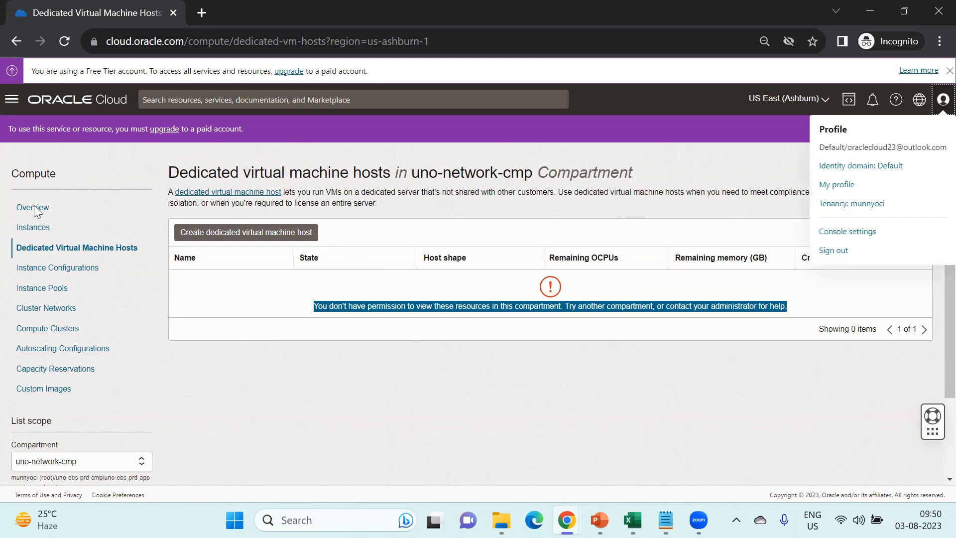
# - List Load balancers in uno-network-cmp, which shows authorization failed, then go to the Networking overview
pyautogui.click(11, 100)
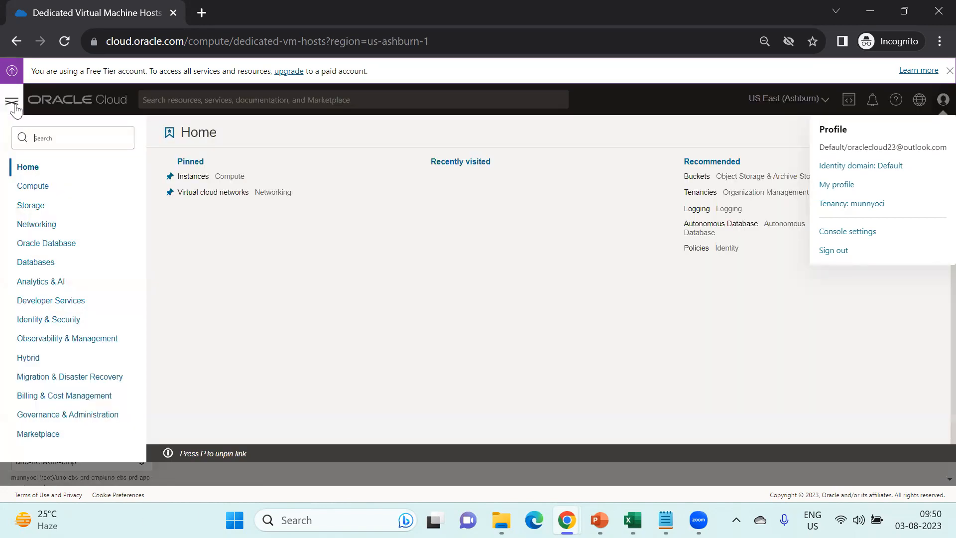
pyautogui.click(45, 232)
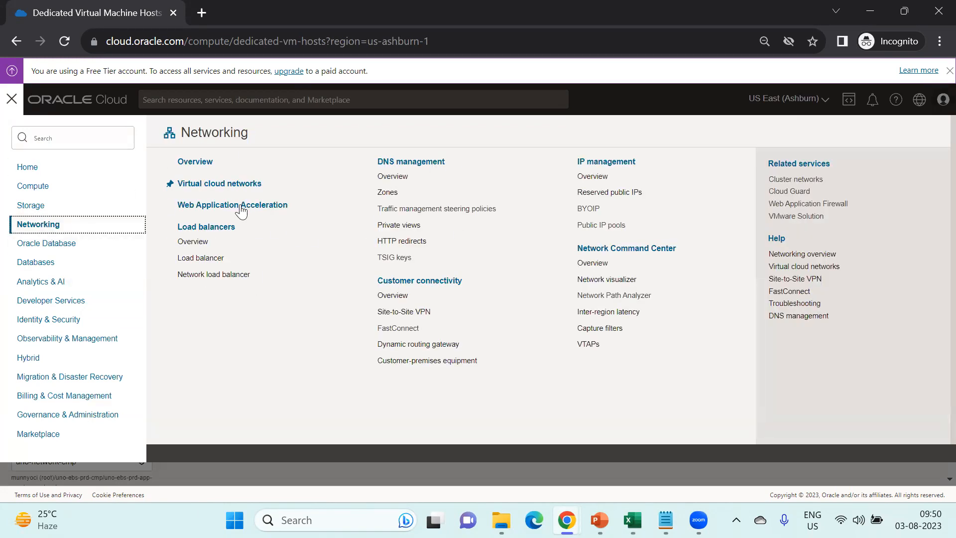
pyautogui.click(209, 230)
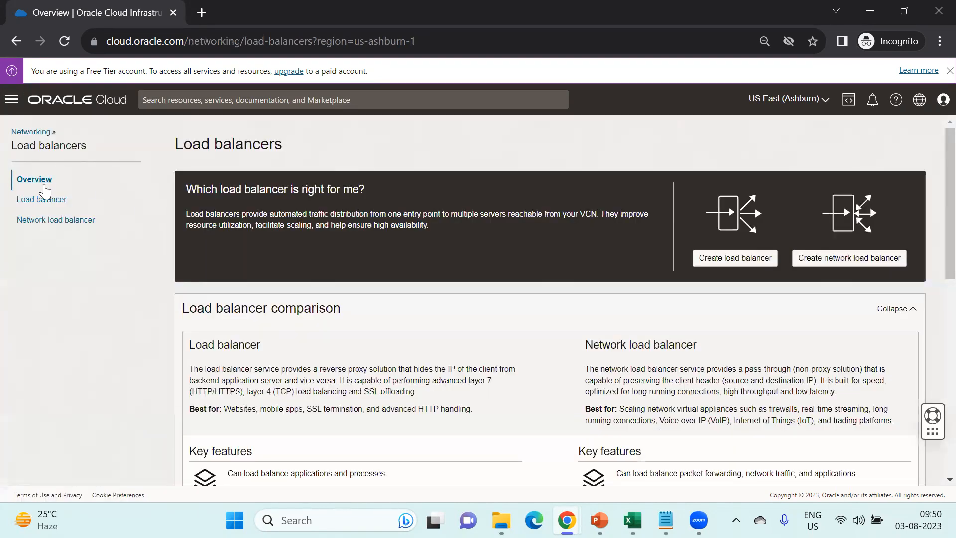
pyautogui.click(43, 200)
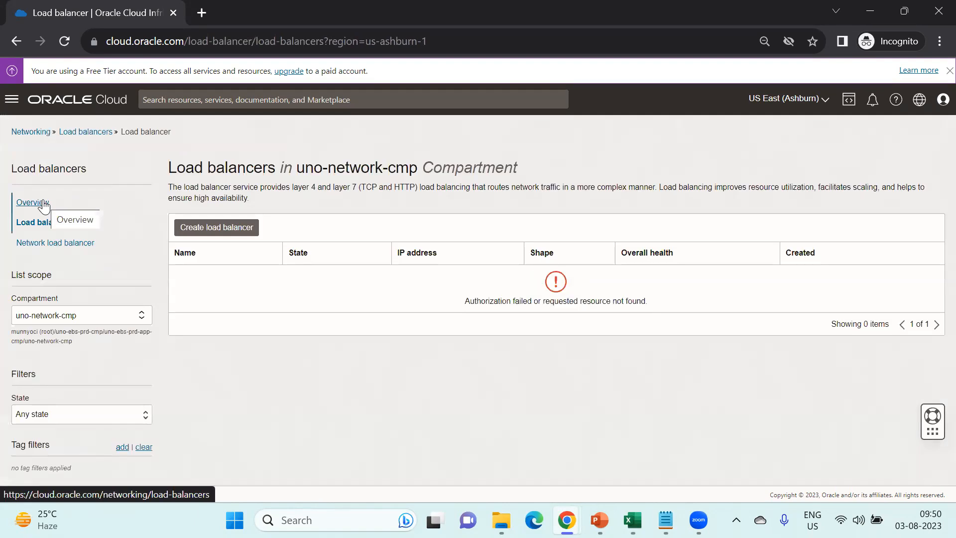
pyautogui.click(111, 315)
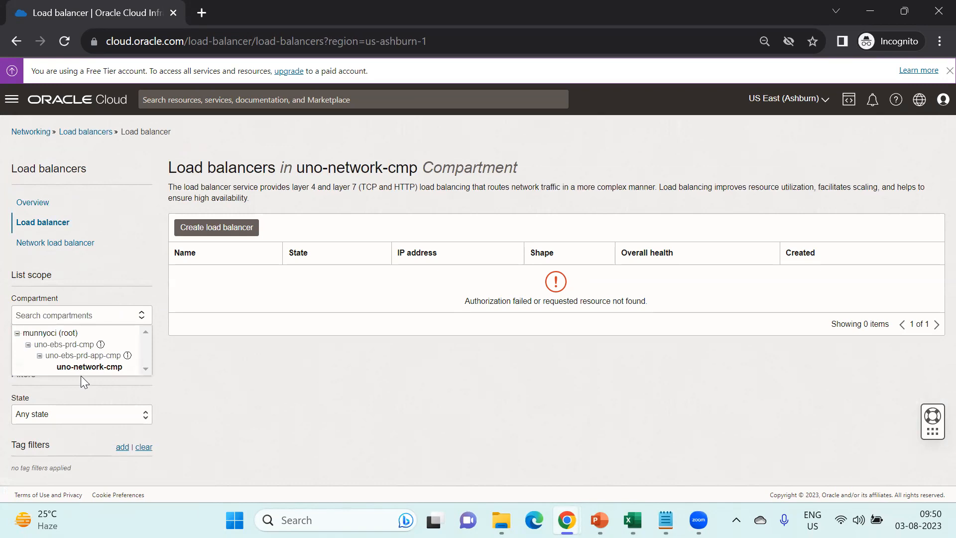
pyautogui.click(184, 359)
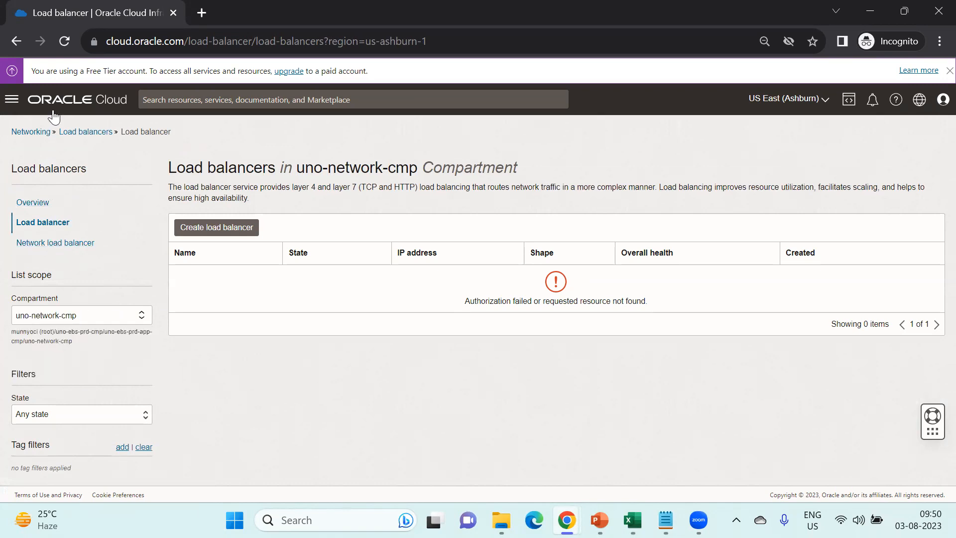
pyautogui.click(38, 131)
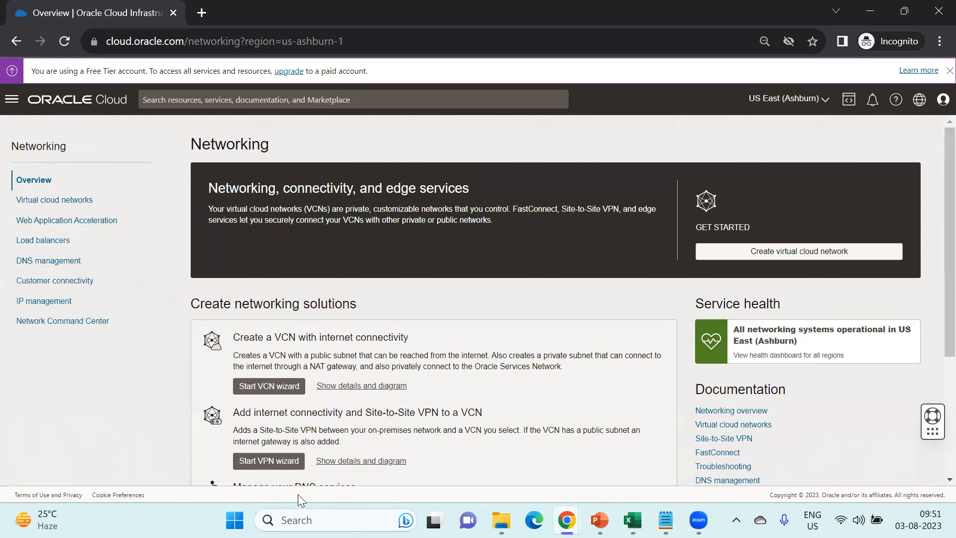
# - Open Policies under Identity & Security Compartments to show authorization failed in uno-network-cmp
pyautogui.click(11, 99)
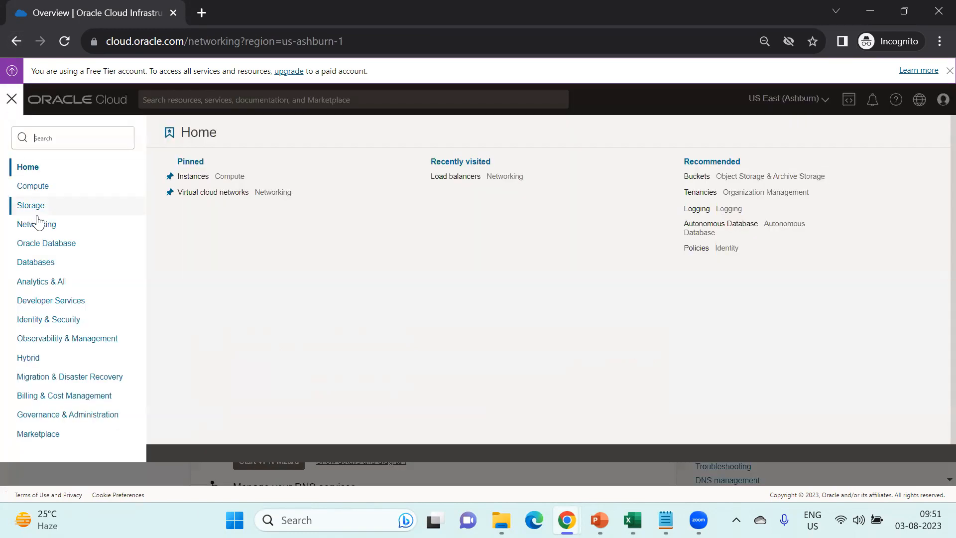
pyautogui.click(55, 320)
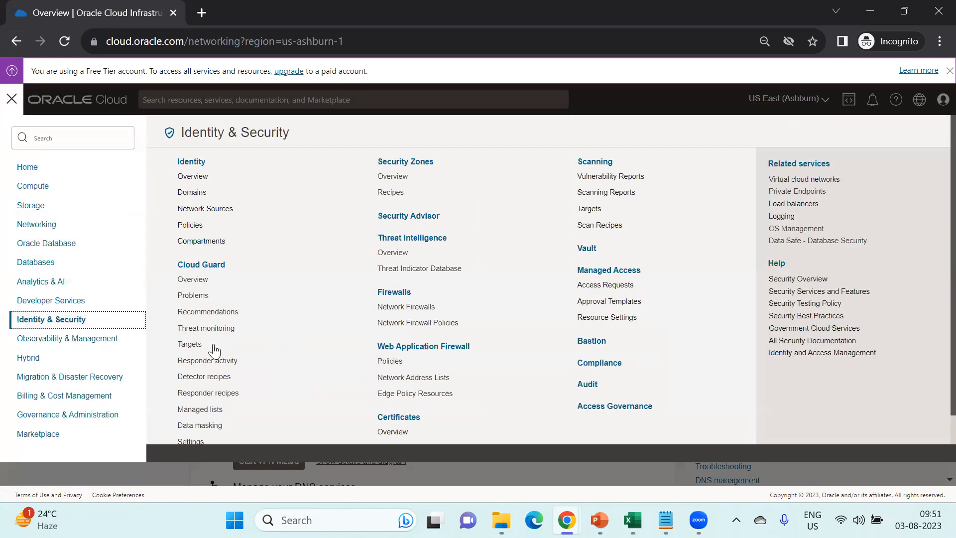
pyautogui.click(218, 240)
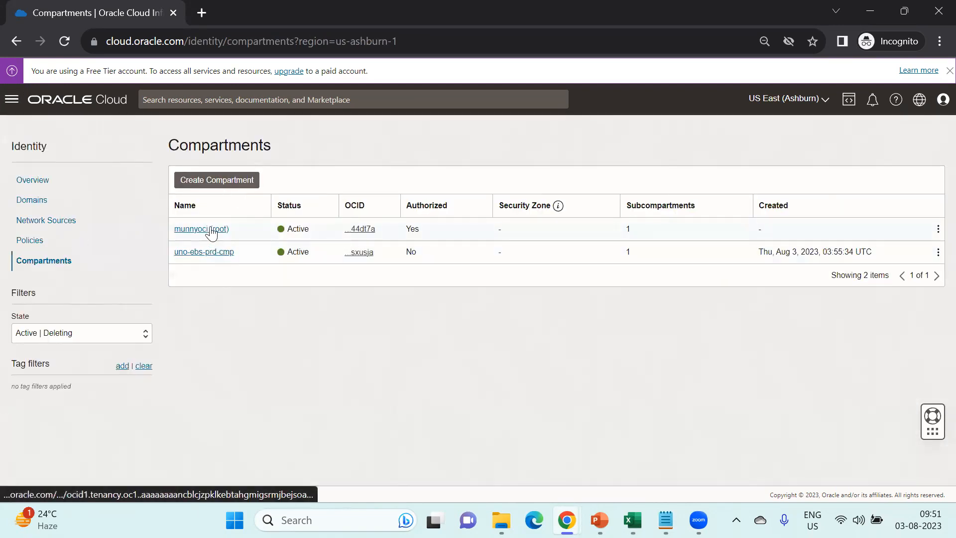
pyautogui.click(35, 242)
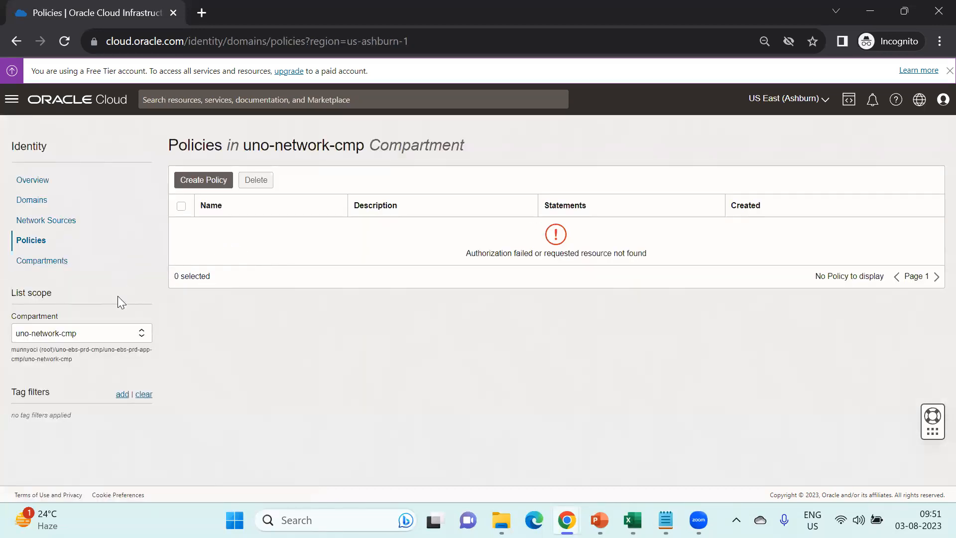
# - Switch back to the Netwrok policy details and clear the text highlight
pyautogui.moveTo(566, 520)
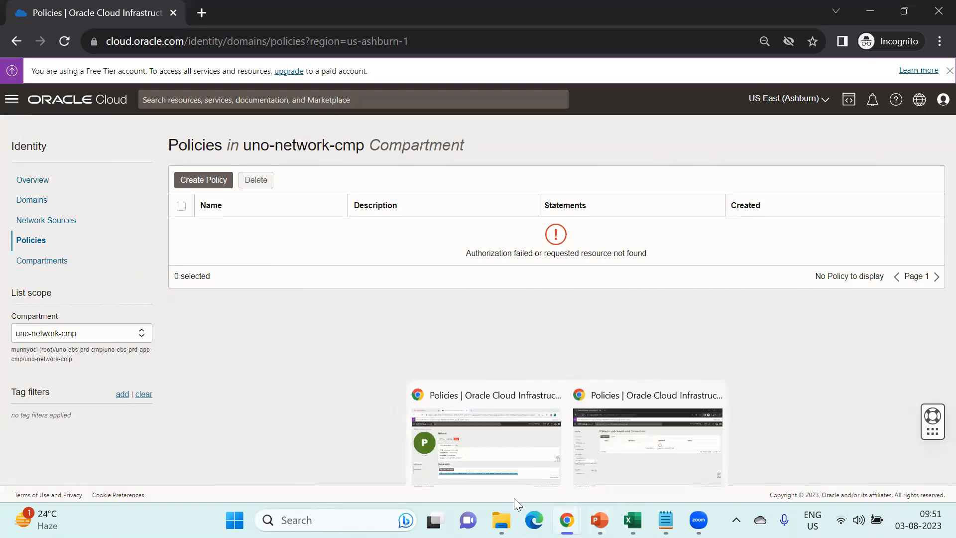
pyautogui.click(500, 480)
pyautogui.click(253, 442)
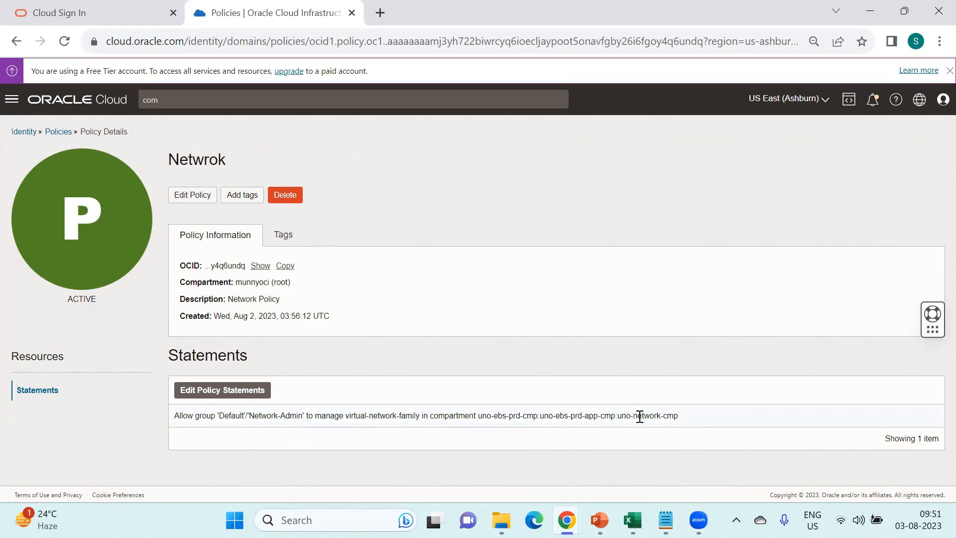
# - Highlight 'uno-network-cmp' and 'compartment' in the policy statement, then bring up the IAM Key Components deck
pyautogui.moveTo(617, 416); pyautogui.dragTo(686, 416)
pyautogui.doubleClick(440, 413)
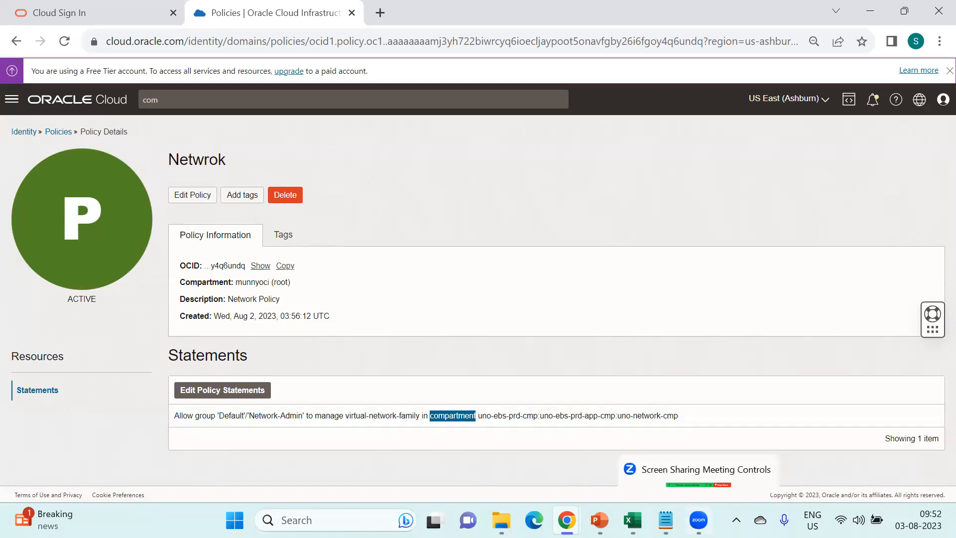
pyautogui.moveTo(633, 520)
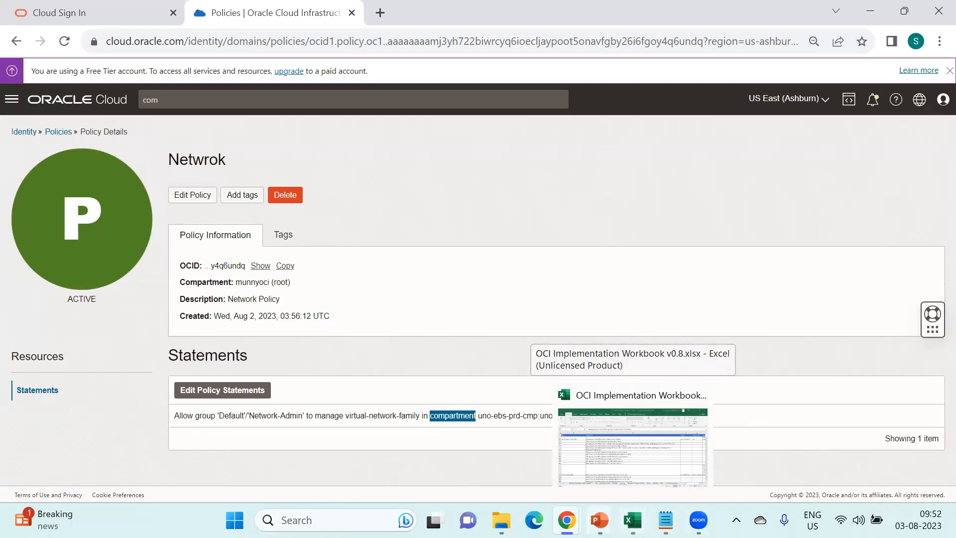
pyautogui.moveTo(567, 520)
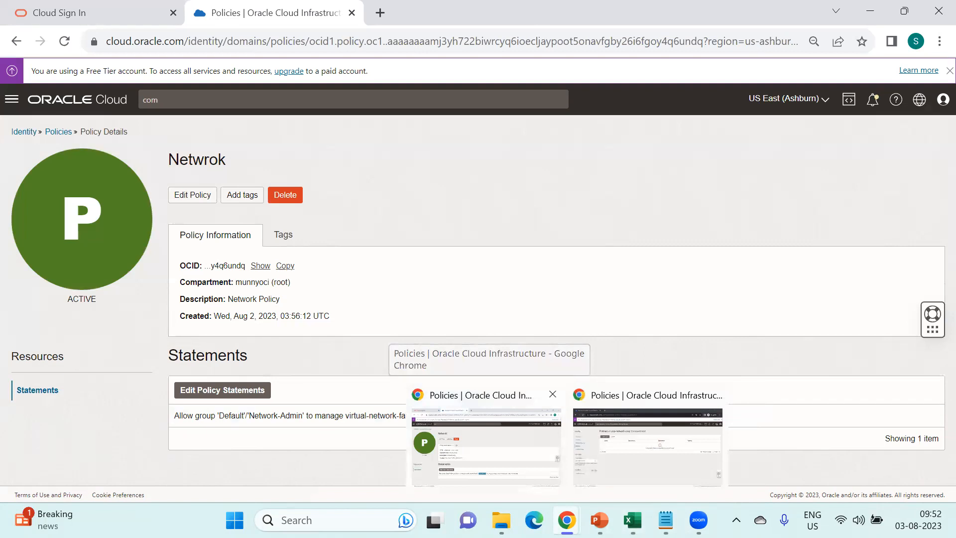
pyautogui.click(658, 448)
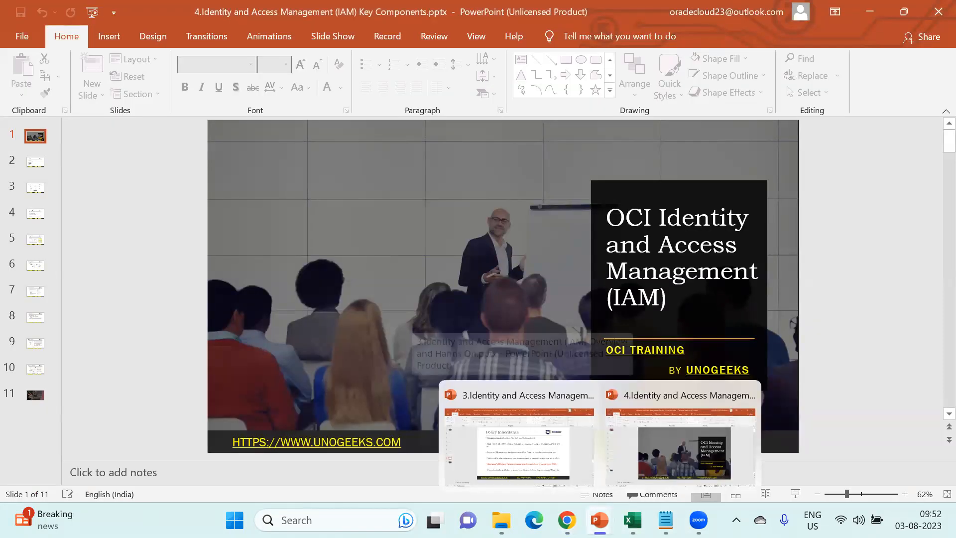
# - Switch to the IAM Overview and Hands On deck and go to slide 9, Thank You
pyautogui.click(539, 483)
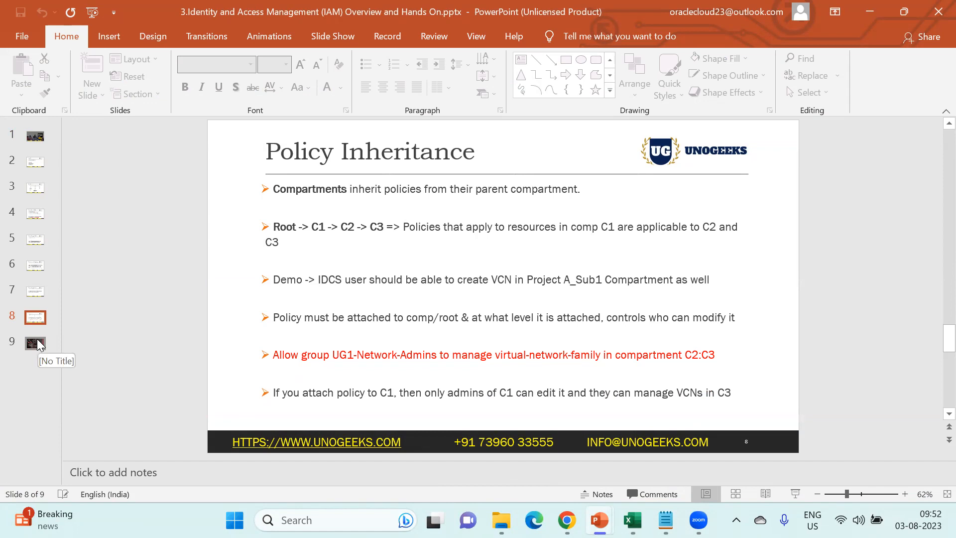
pyautogui.click(40, 345)
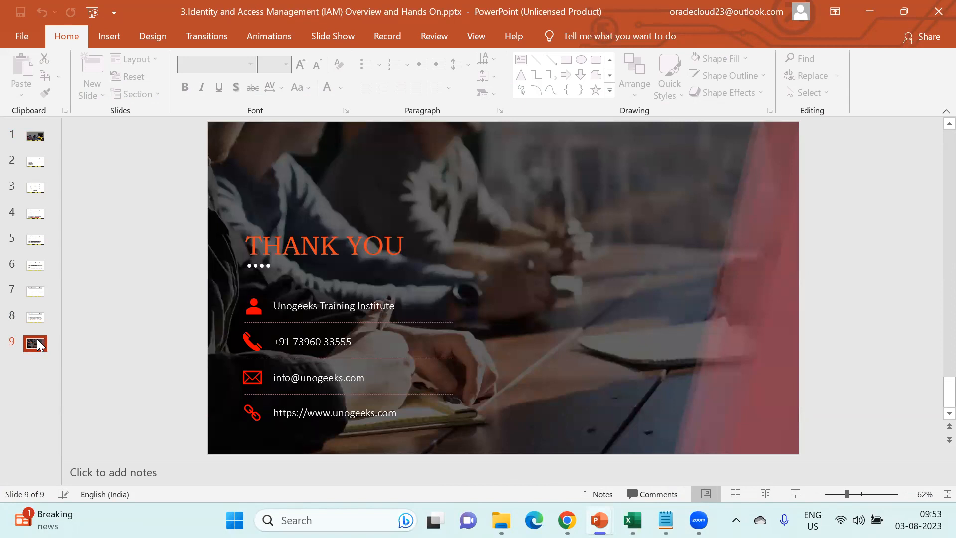
pyautogui.moveTo(567, 520)
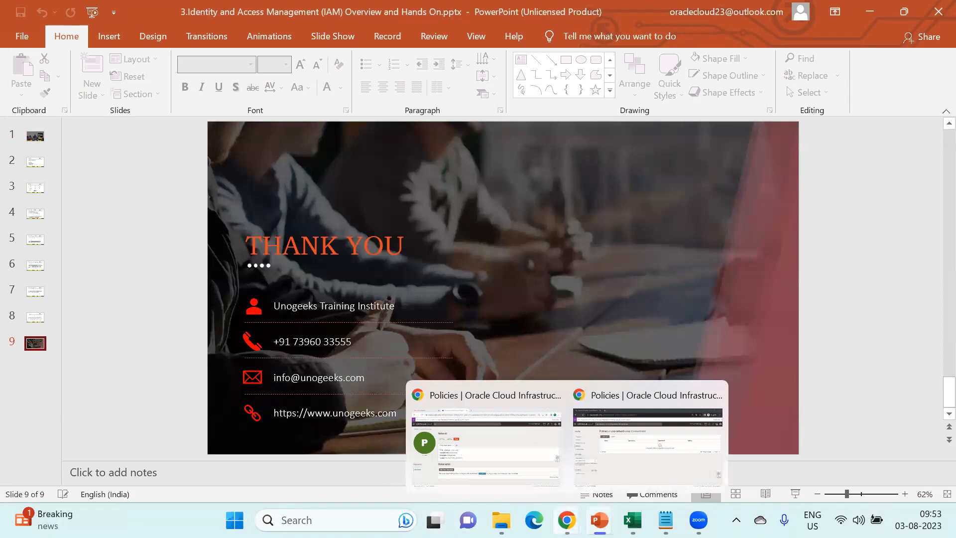
# - Back on the Netwrok policy, highlight 'virtual' to point out the virtual-network-family resource
pyautogui.click(510, 465)
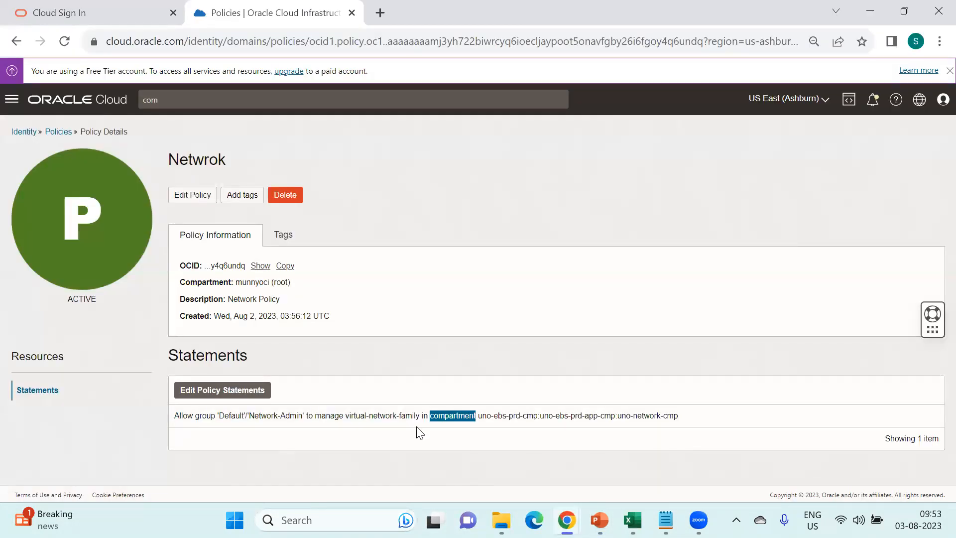
pyautogui.doubleClick(348, 415)
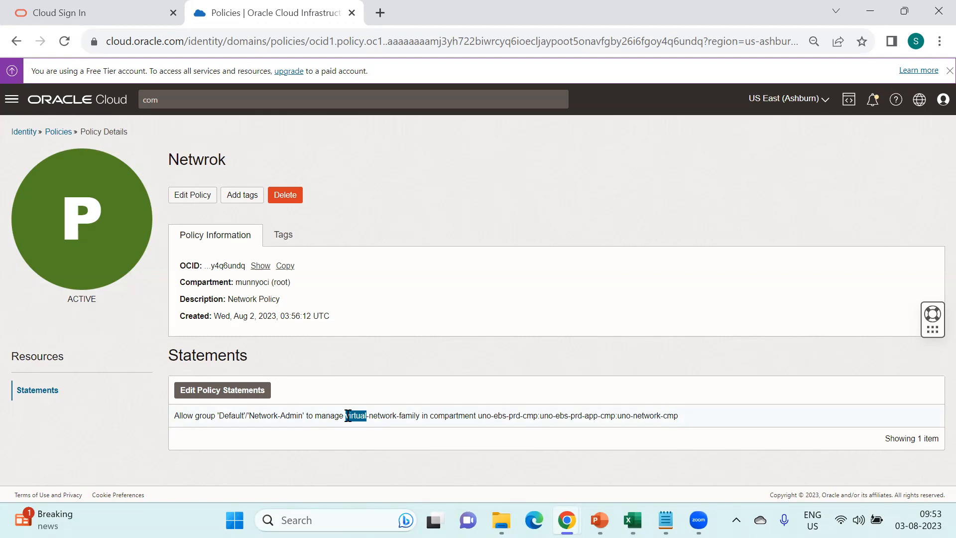
pyautogui.click(348, 416)
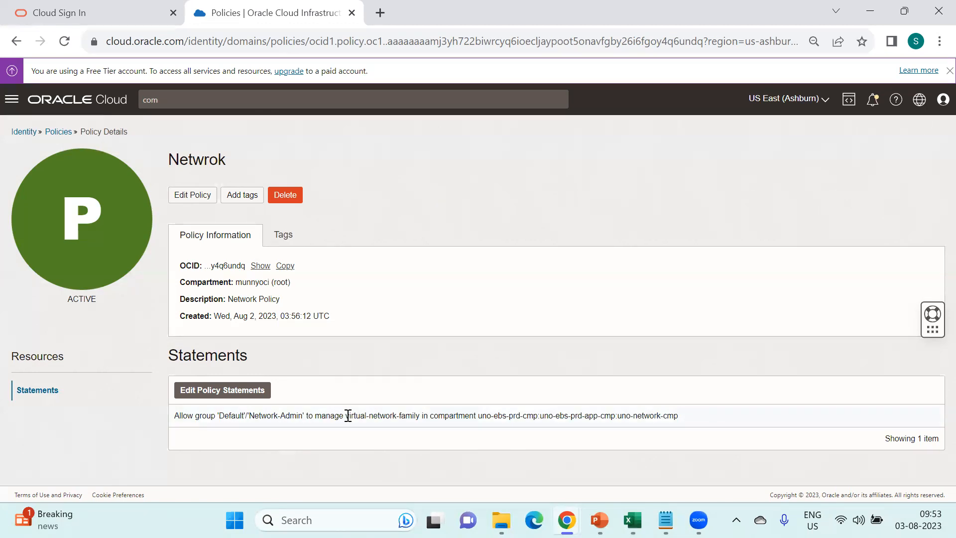